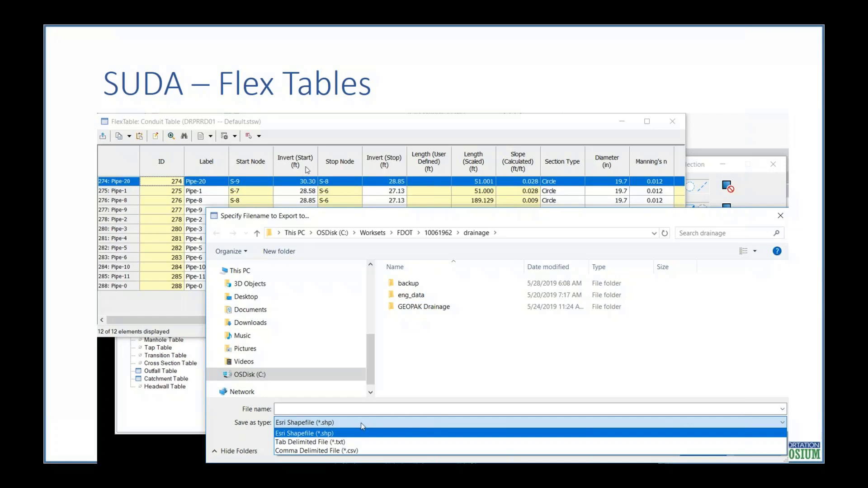
click(306, 167)
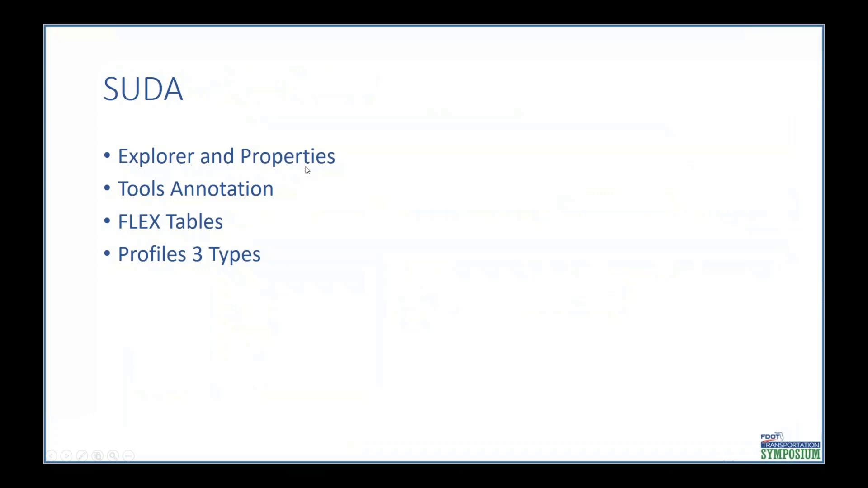
click(306, 169)
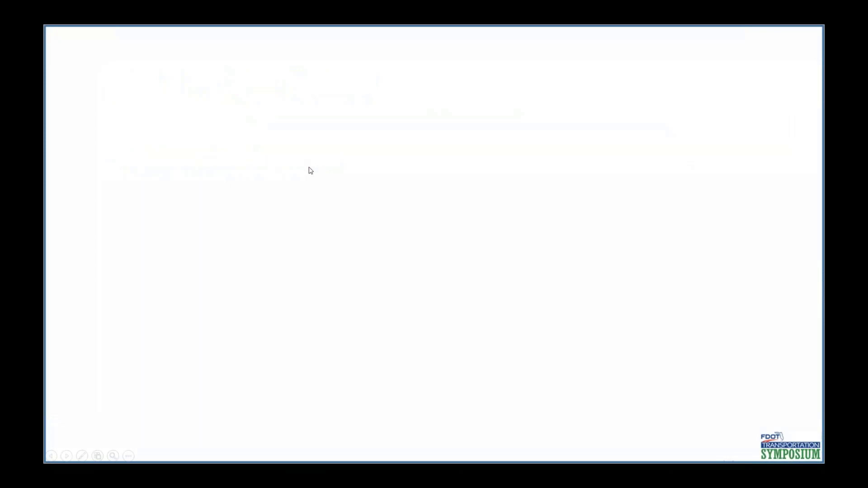
Switch to OpenRoads Designer and review the reference files attached to the drainage model, from PDPLRD01.dgn to MODLRD01Complete.dgn.
key(alt+Tab)
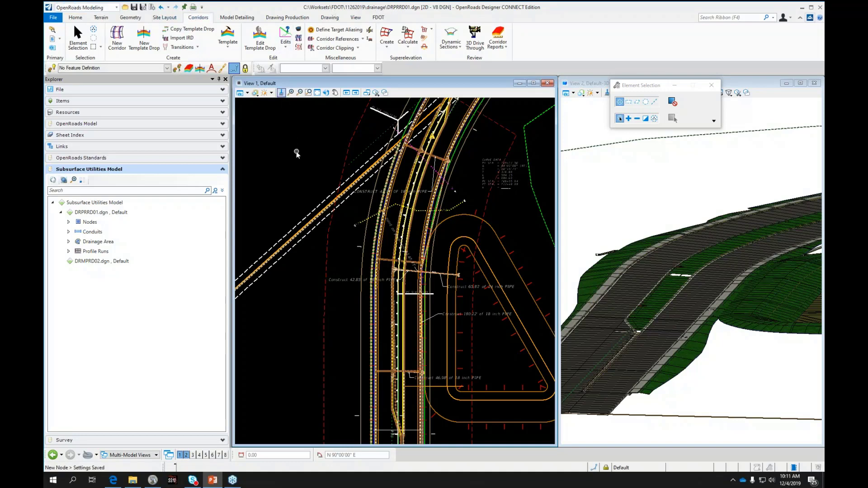
key(F2)
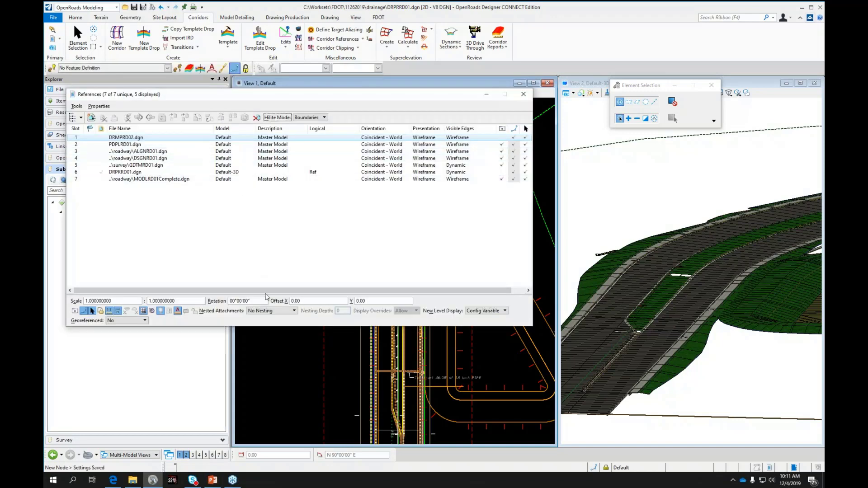
click(270, 337)
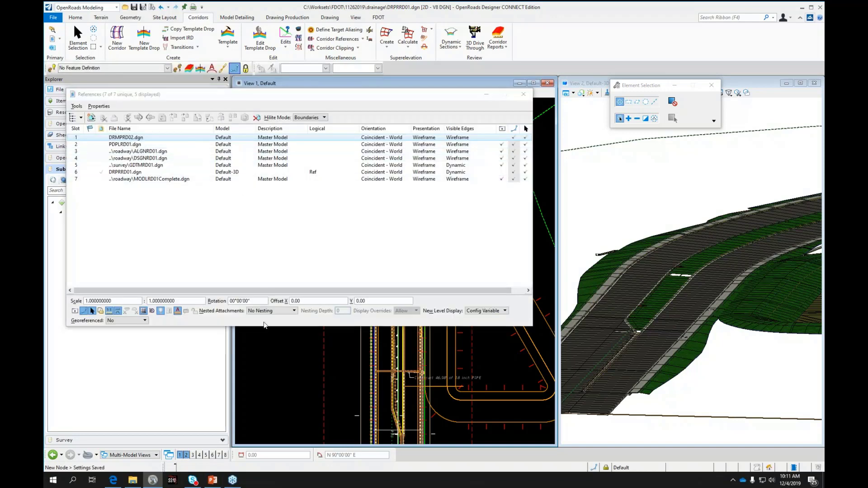
click(224, 138)
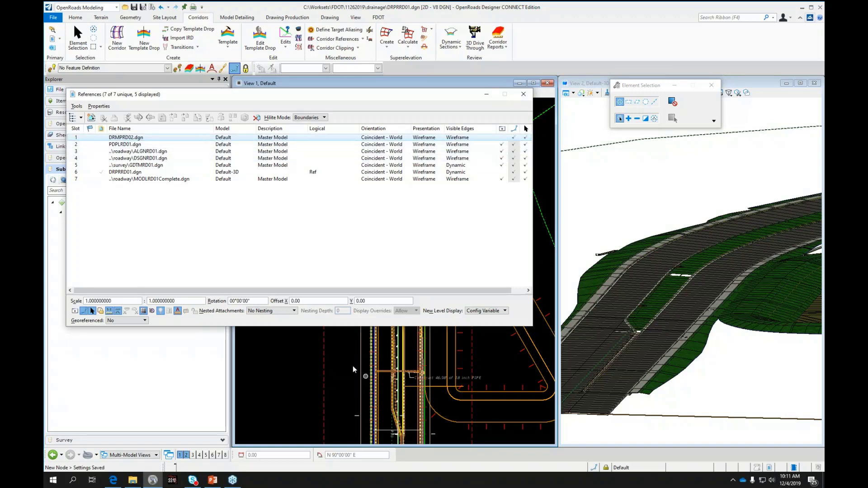
click(126, 145)
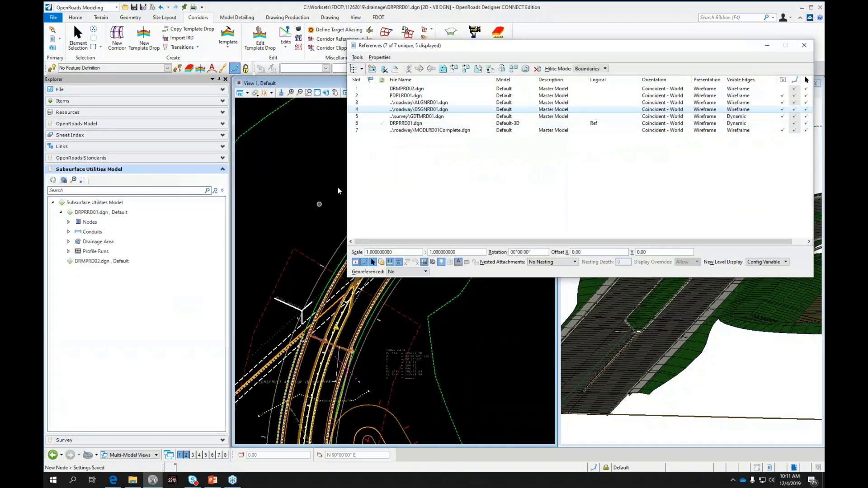
click(414, 117)
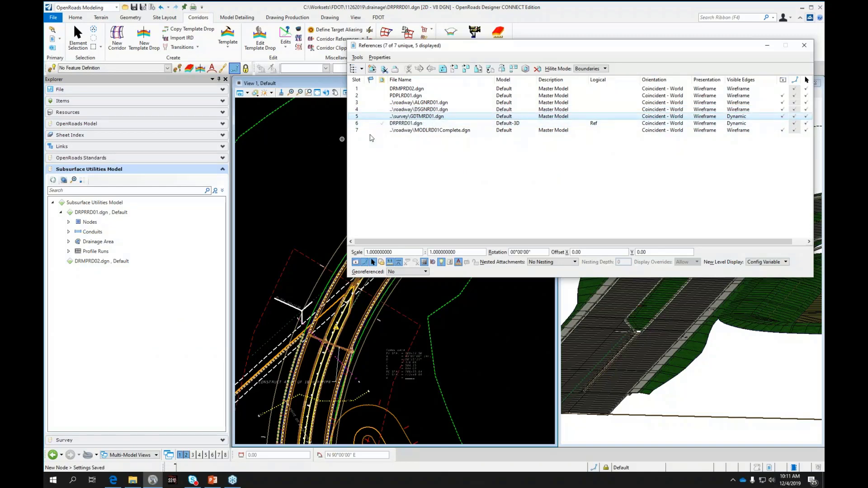
click(404, 123)
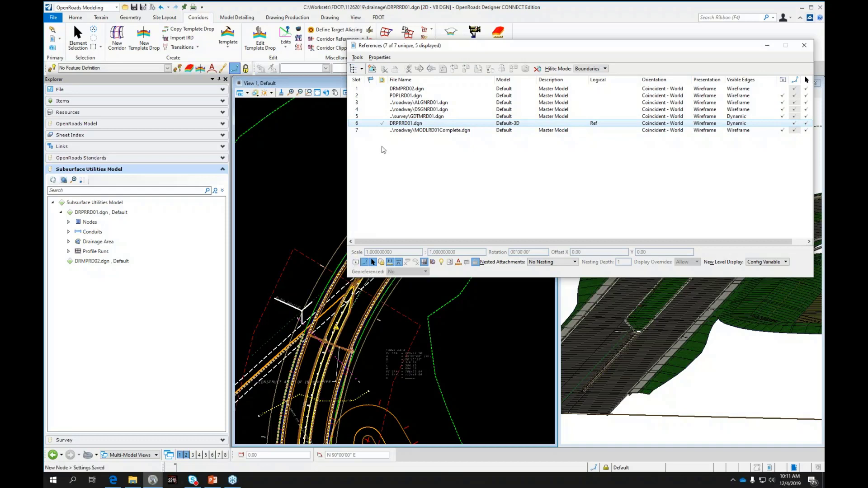
click(420, 131)
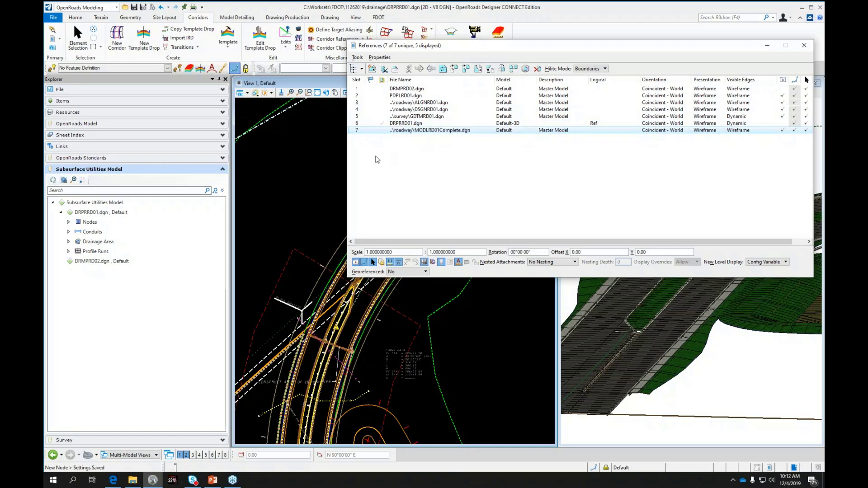
click(306, 223)
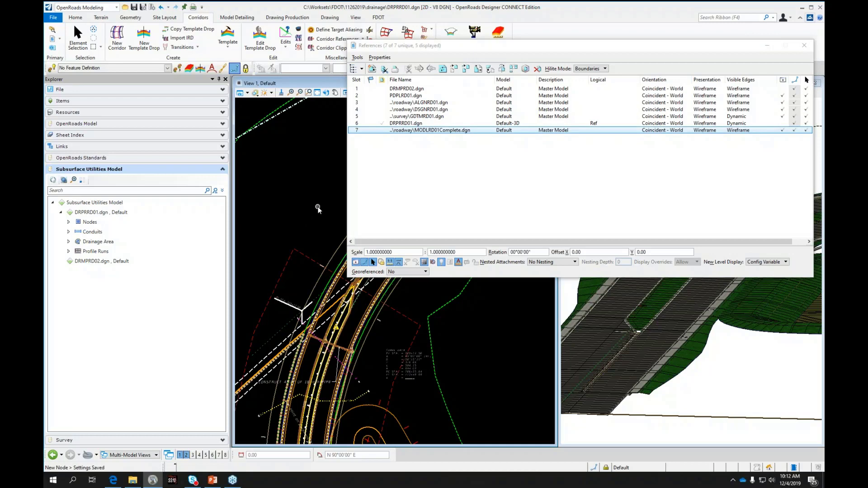
click(804, 46)
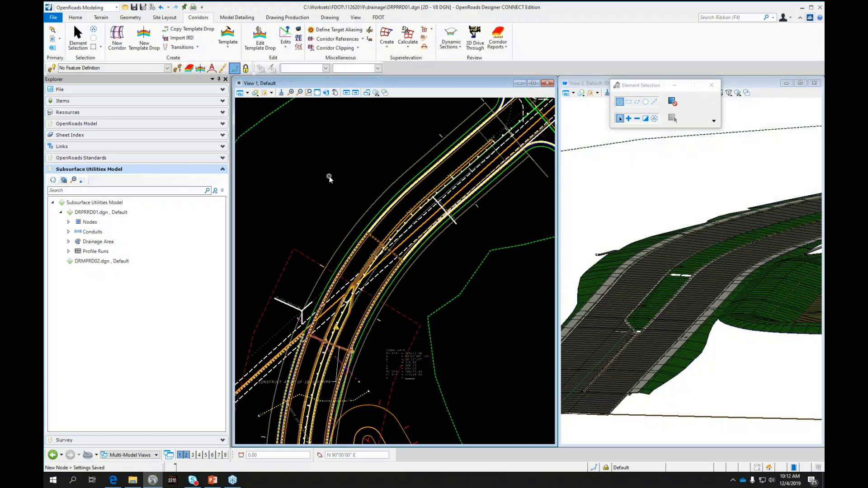
Examine the drainage area polygons along the roadway in the 2D plan view.
scroll(316, 199, down, 2)
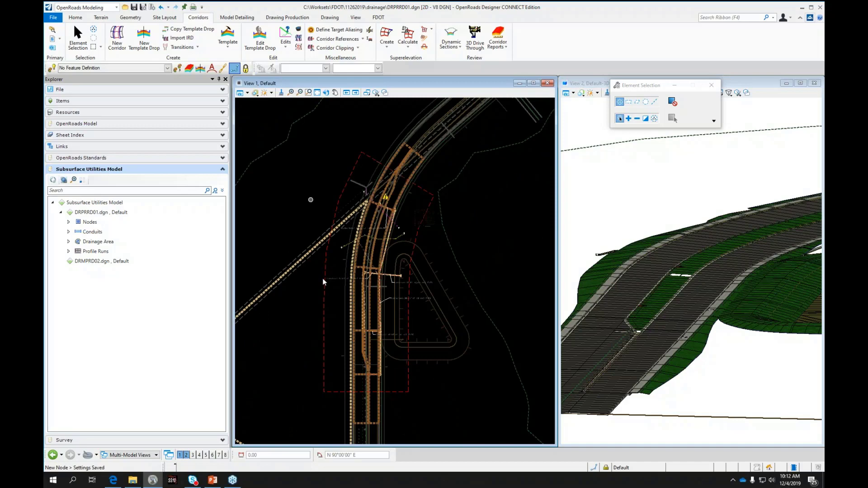
scroll(389, 383, up, 3)
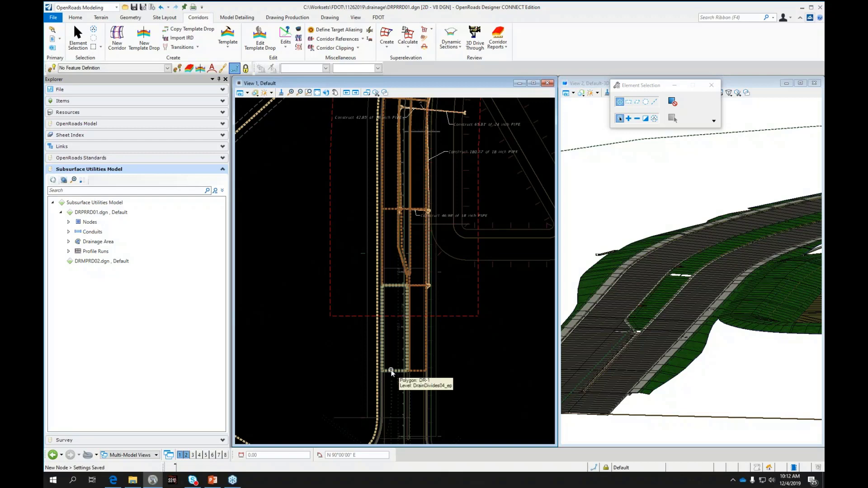
scroll(411, 368, up, 4)
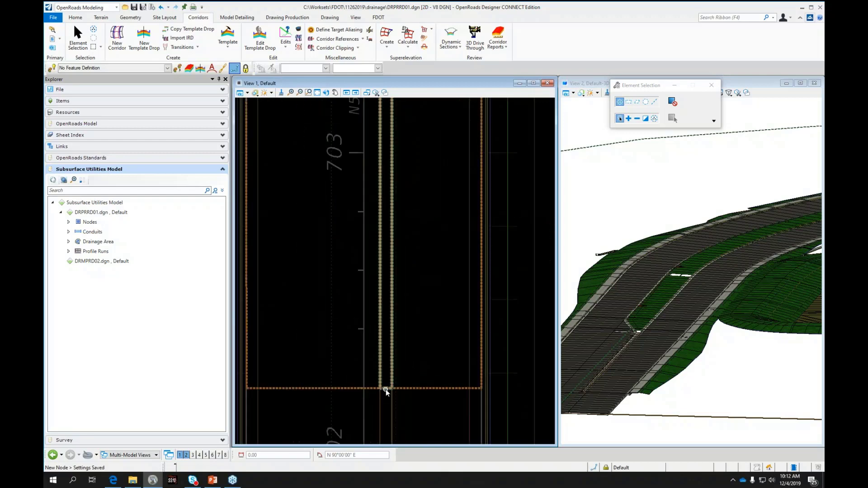
scroll(381, 398, down, 2)
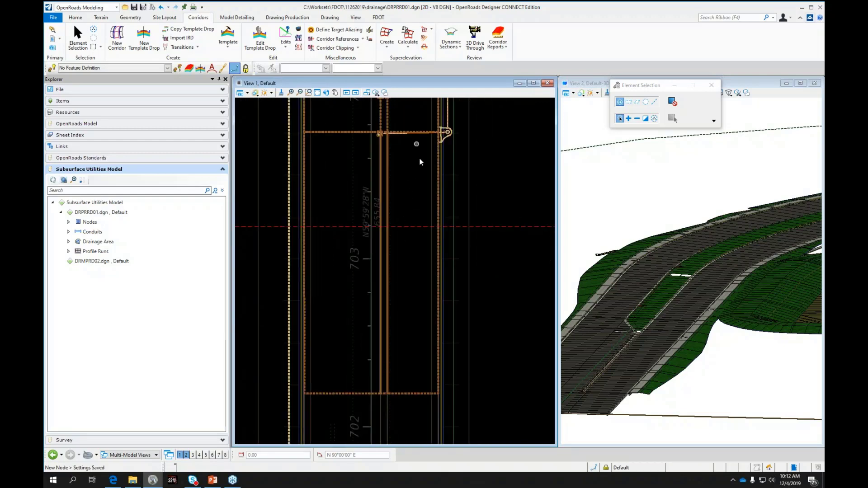
scroll(419, 215, down, 5)
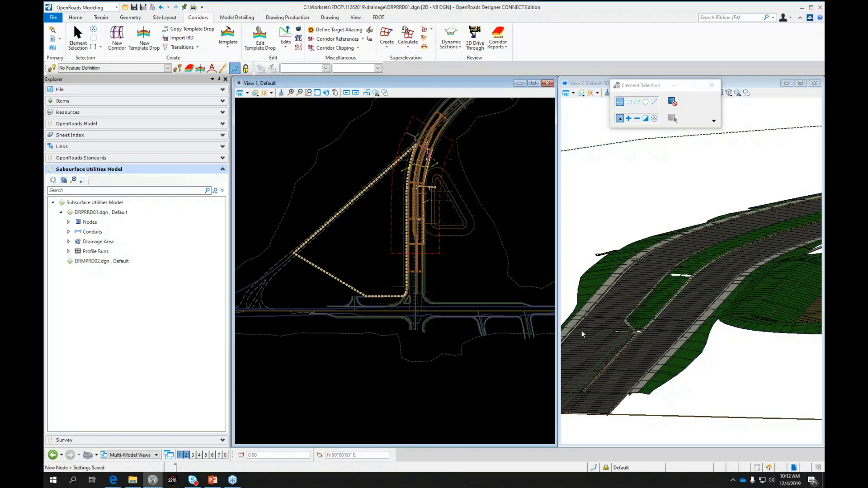
Sort the levels of the MODLRD01Complete.dgn reference by use and turn on its DTMTopMesh level in the 3D view.
click(703, 396)
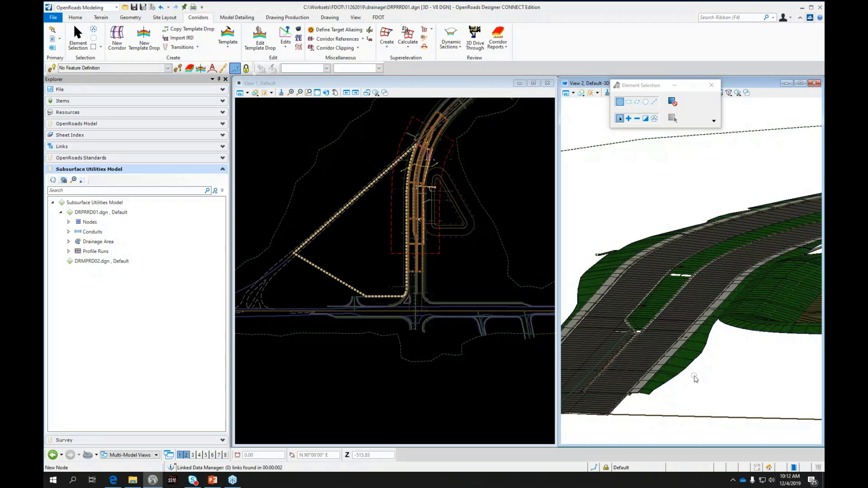
mouse_move(691, 367)
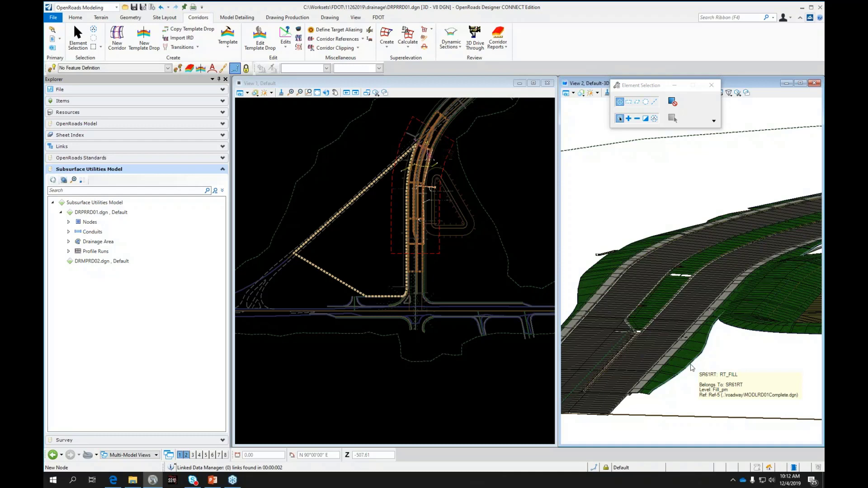
key(ctrl+e)
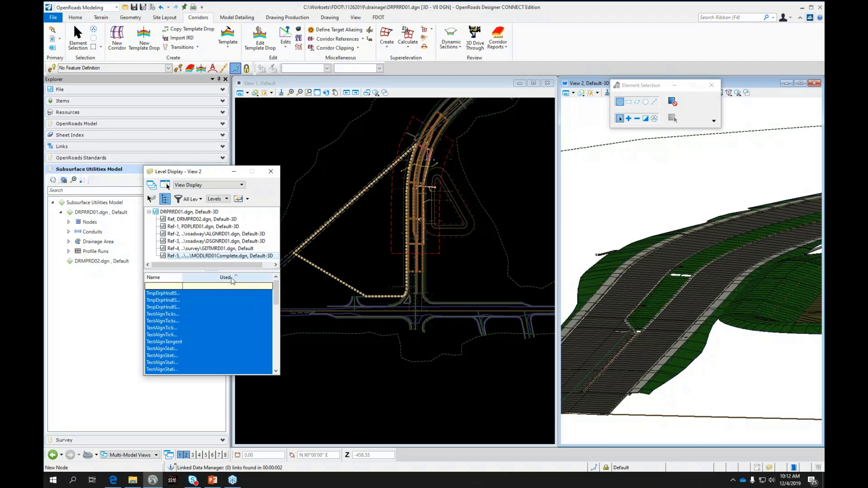
click(233, 278)
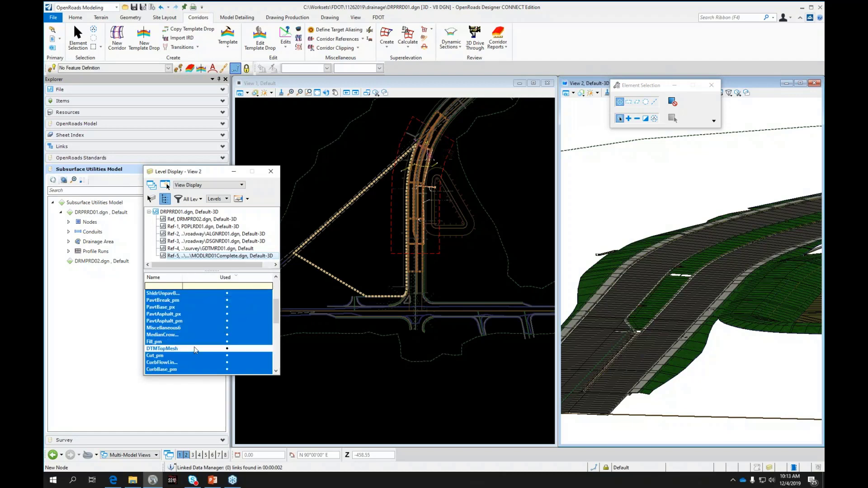
click(195, 348)
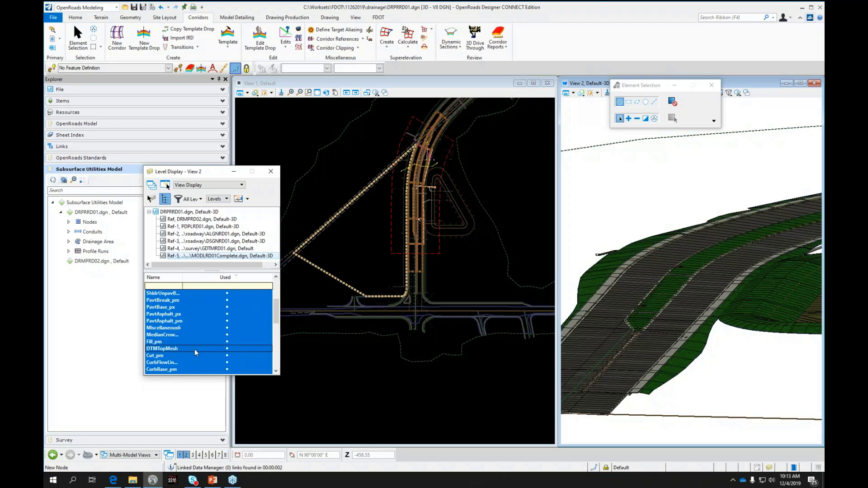
click(641, 190)
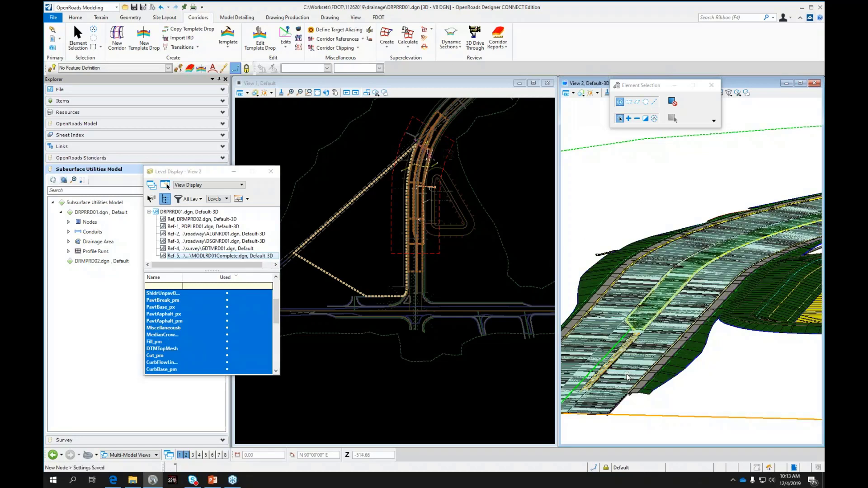
mouse_move(627, 376)
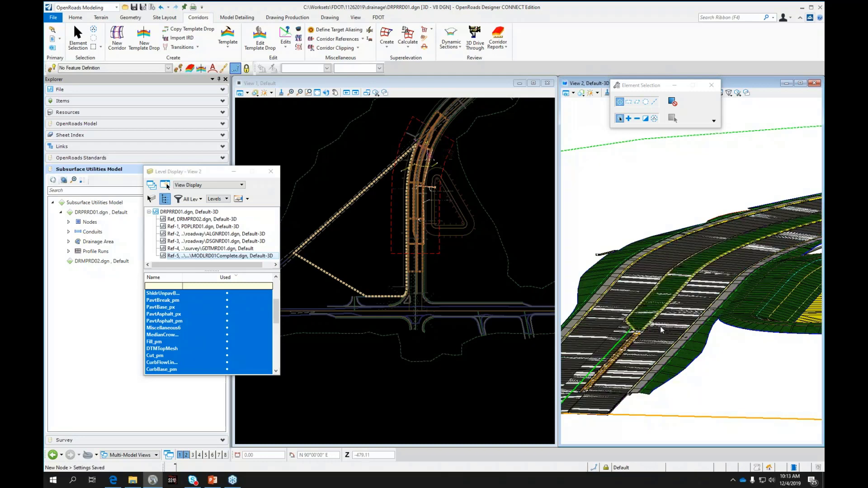
mouse_move(649, 347)
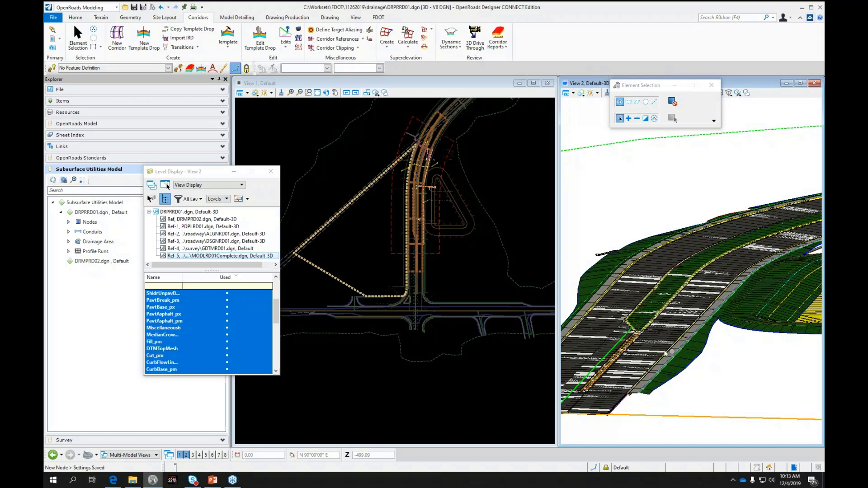
Check the DRMPRD02.dgn attachment among the plan view's references and close the reference list.
click(463, 254)
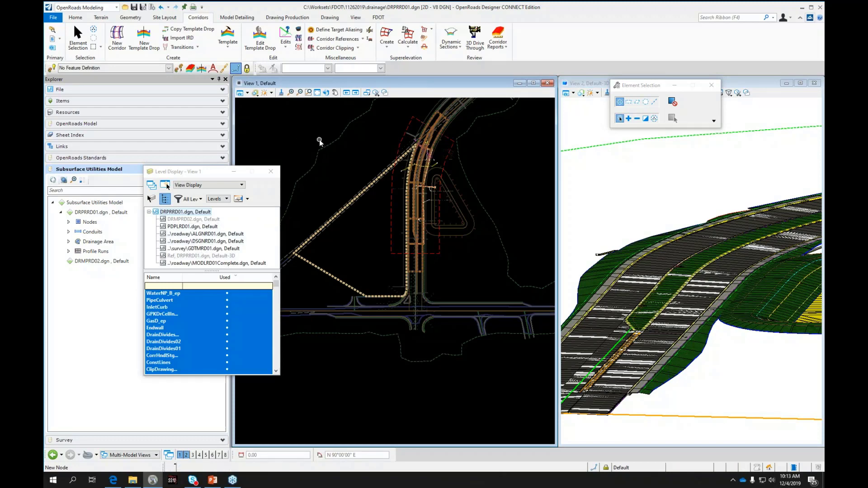
key(F9)
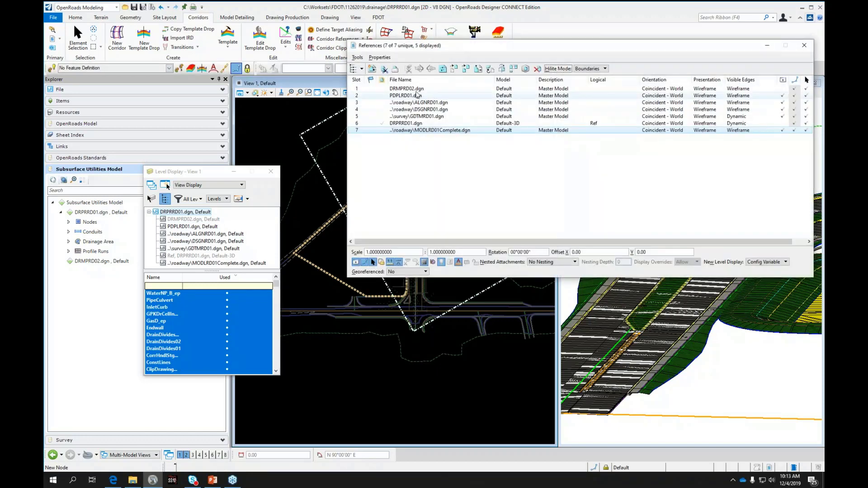
click(417, 89)
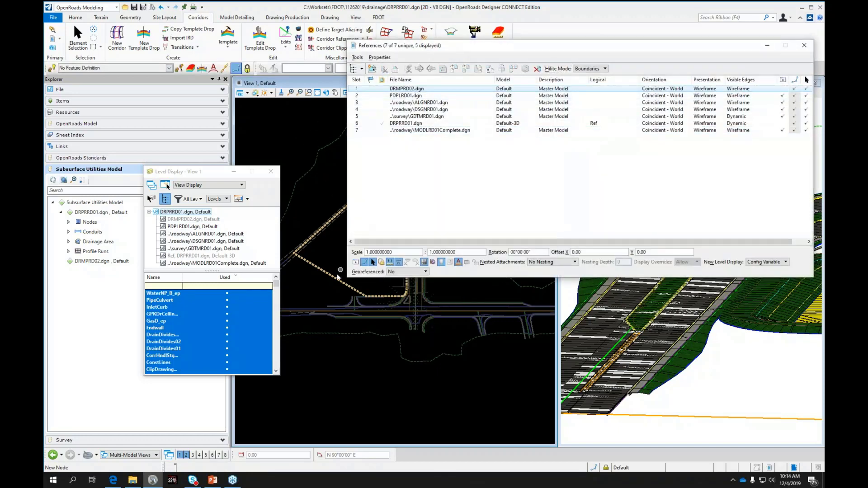
drag(466, 45, 419, 171)
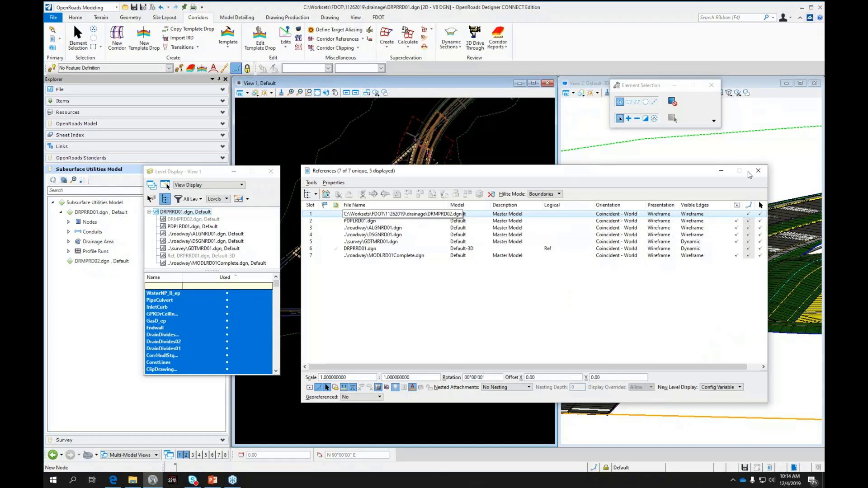
click(758, 171)
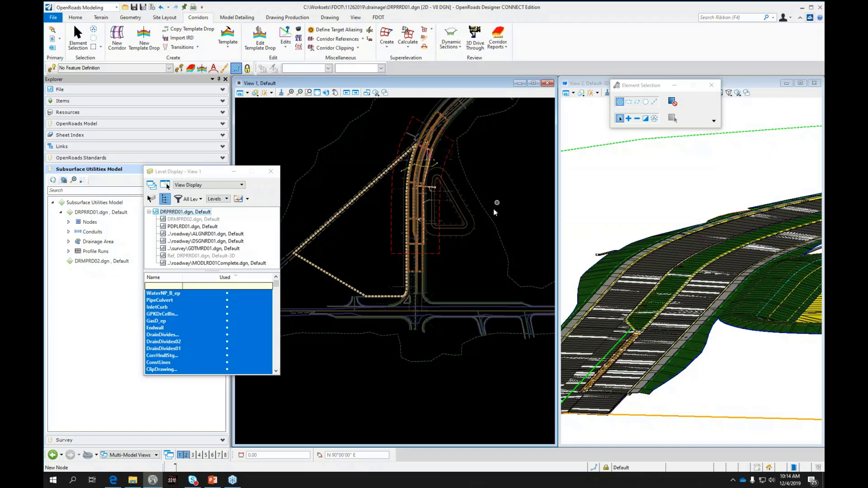
Close the level display settings and switch the workflow to Subsurface Utilities.
scroll(414, 276, up, 2)
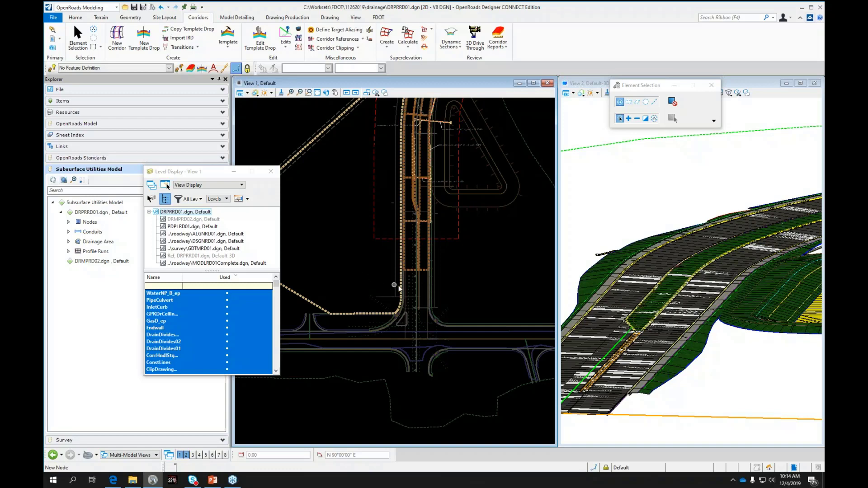
middle_drag(443, 111, 427, 199)
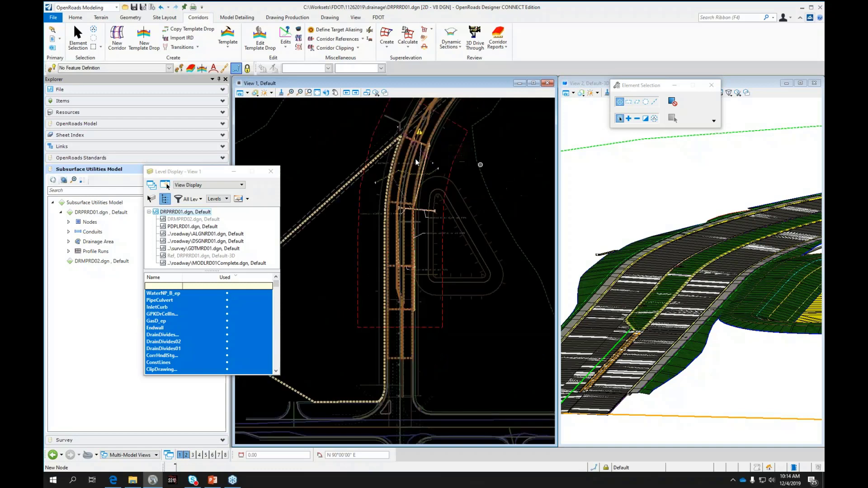
click(271, 172)
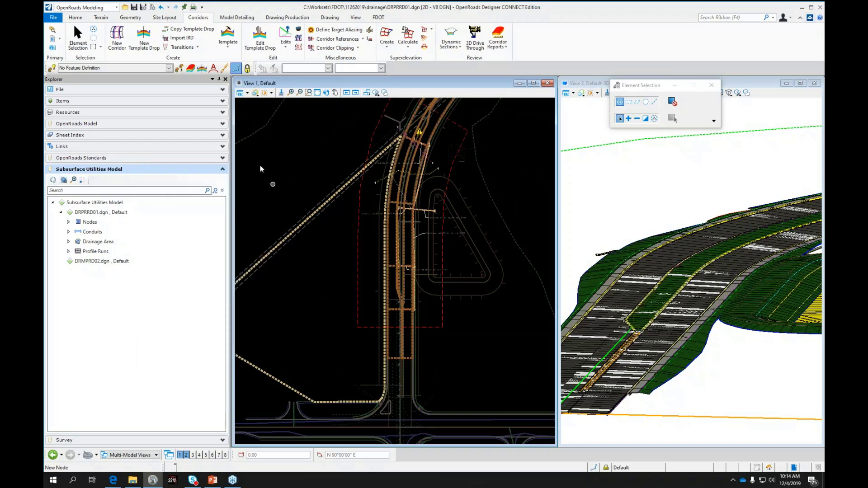
click(90, 8)
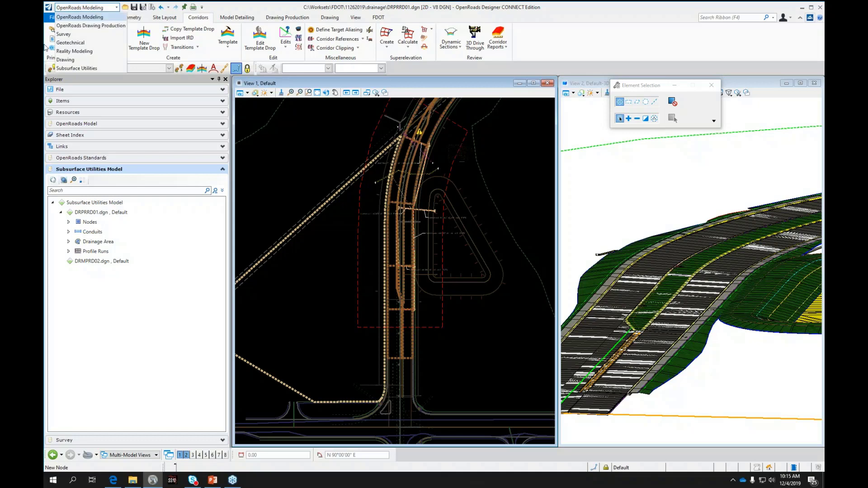
click(78, 68)
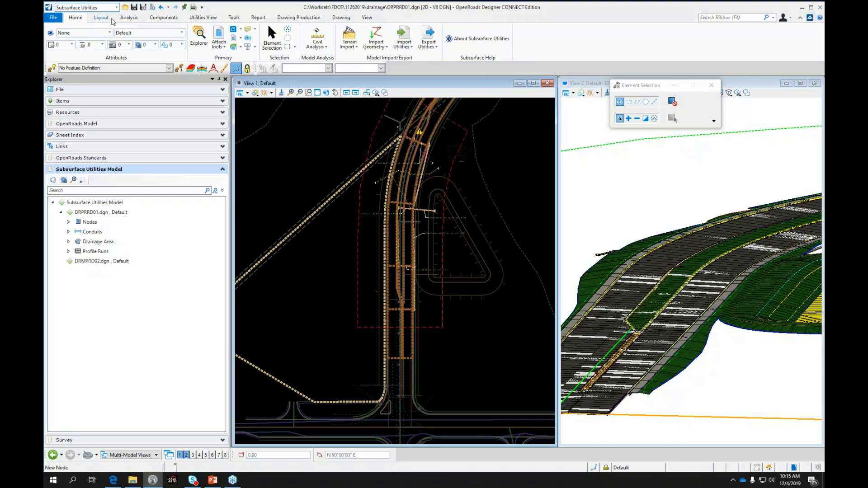
click(107, 20)
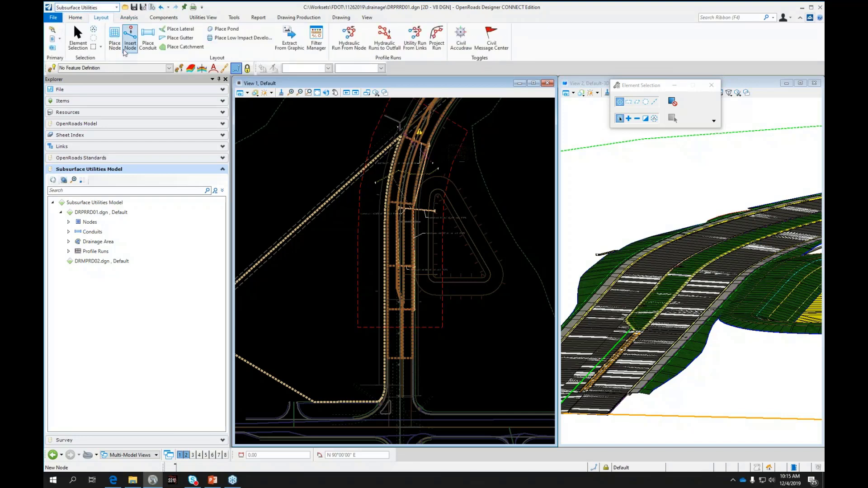
click(129, 18)
click(163, 19)
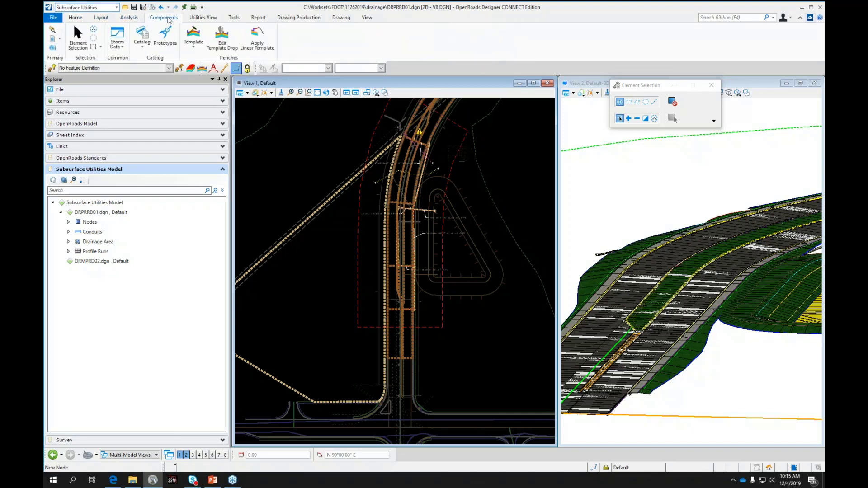
click(201, 18)
click(234, 18)
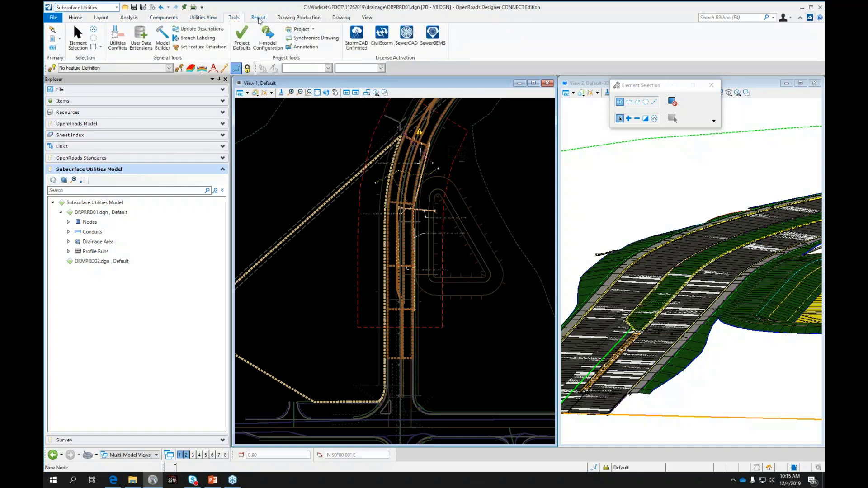
click(261, 19)
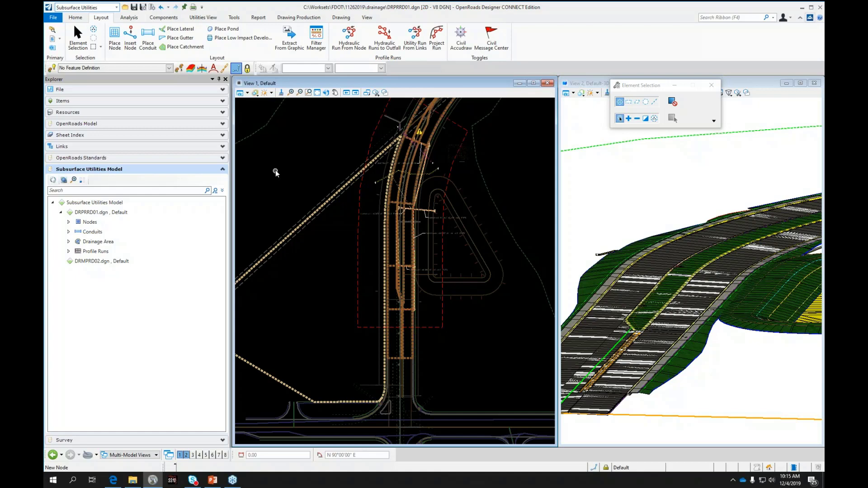
Start placing a node with the InltCurb10 feature definition from the curb group of the storm water drainage structures.
scroll(415, 421, up, 2)
scroll(415, 420, up, 2)
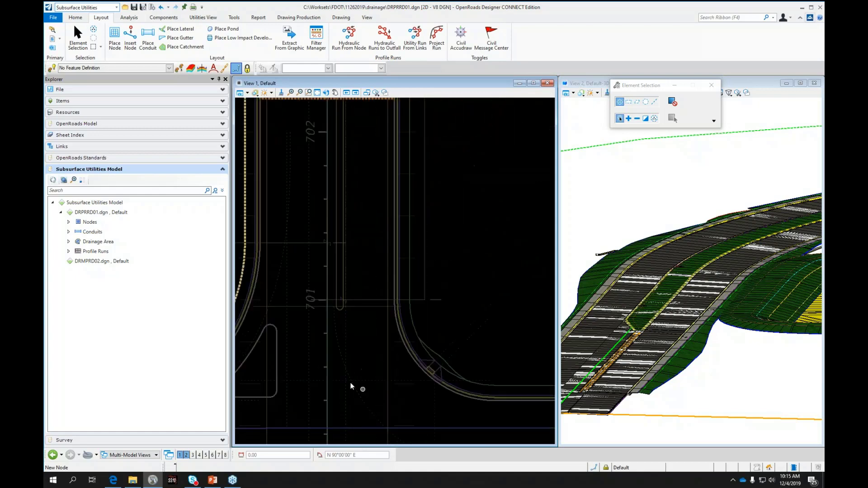
scroll(334, 337, up, 2)
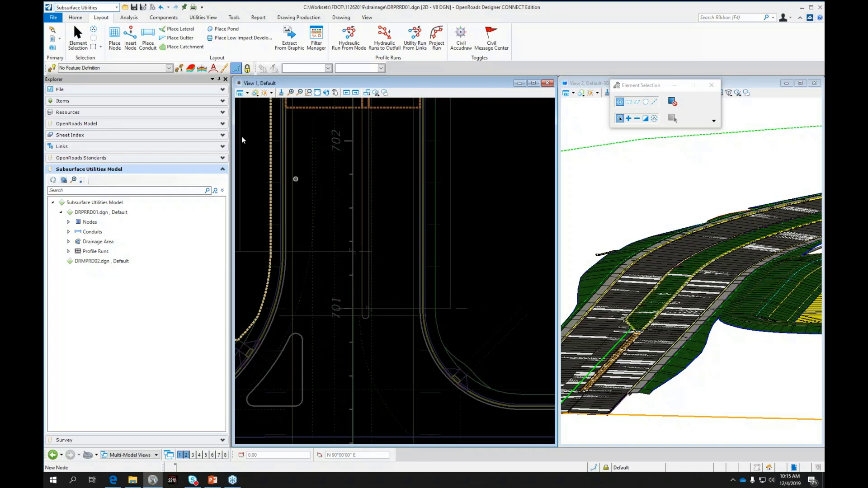
click(119, 40)
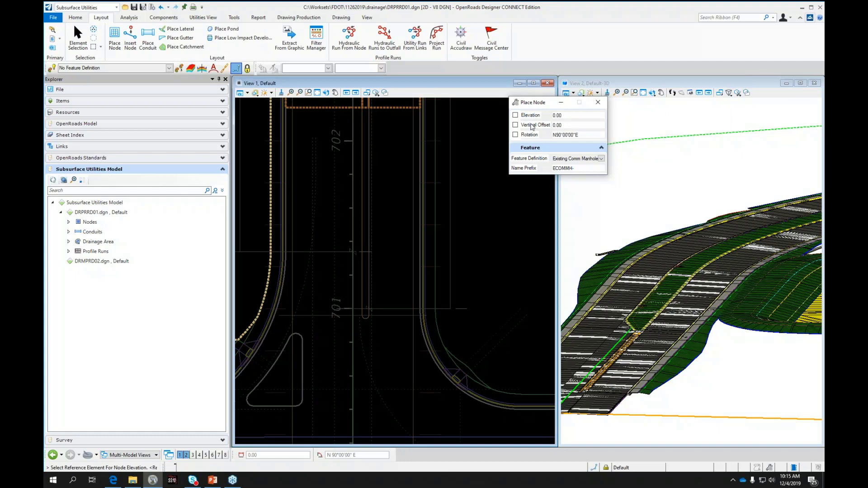
click(601, 158)
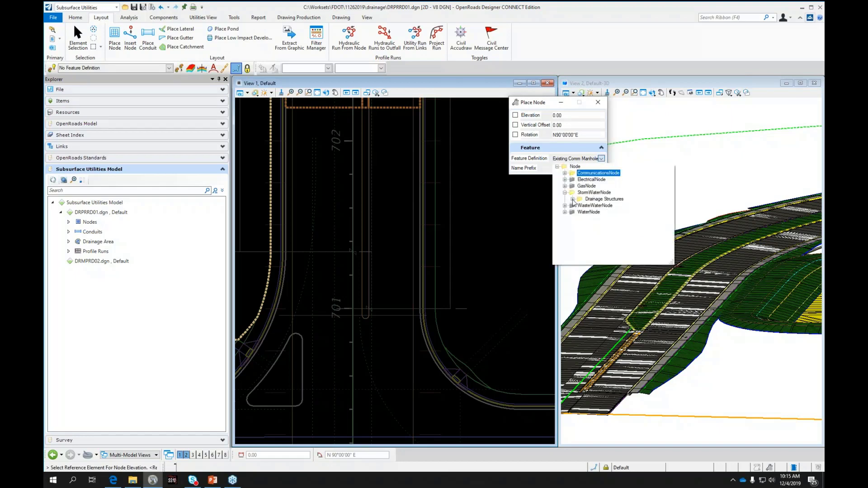
click(572, 198)
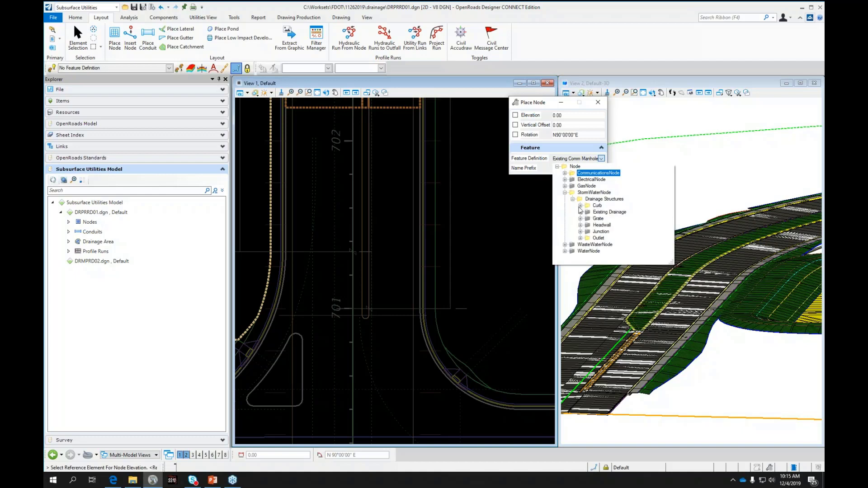
click(580, 205)
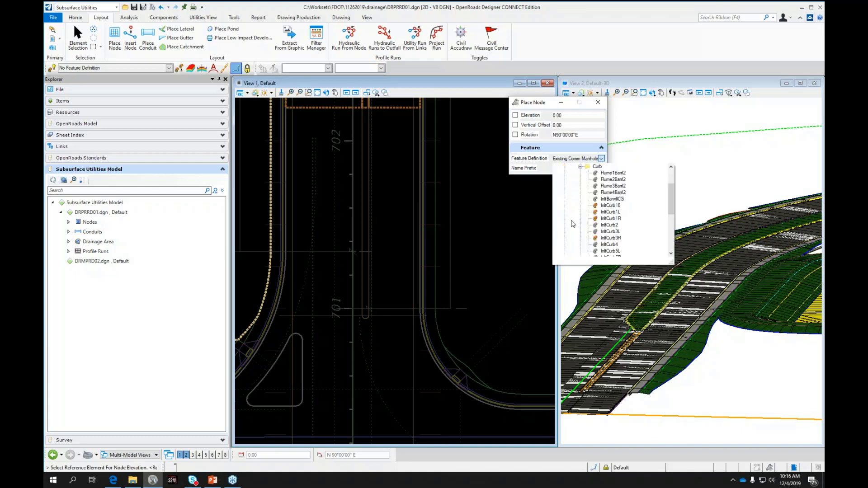
click(609, 206)
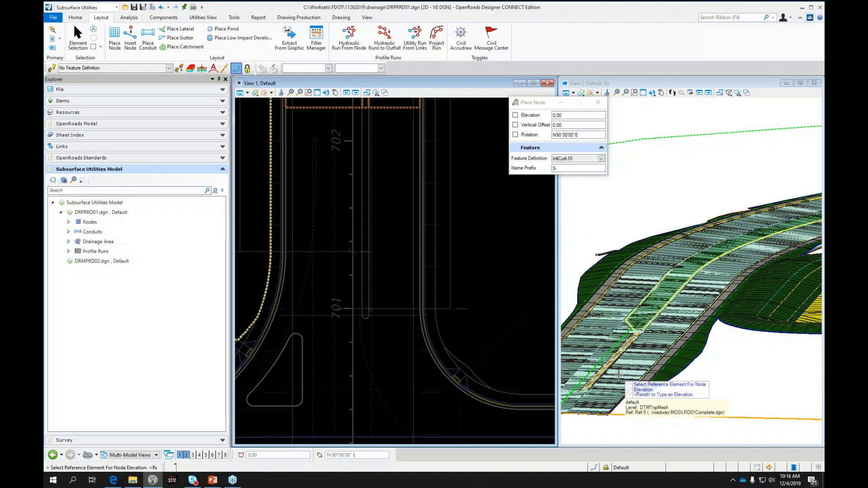
Use the roadway's DTMTopMesh surface as the elevation reference and place the curb inlet beside the curb near station 701.
scroll(618, 374, up, 5)
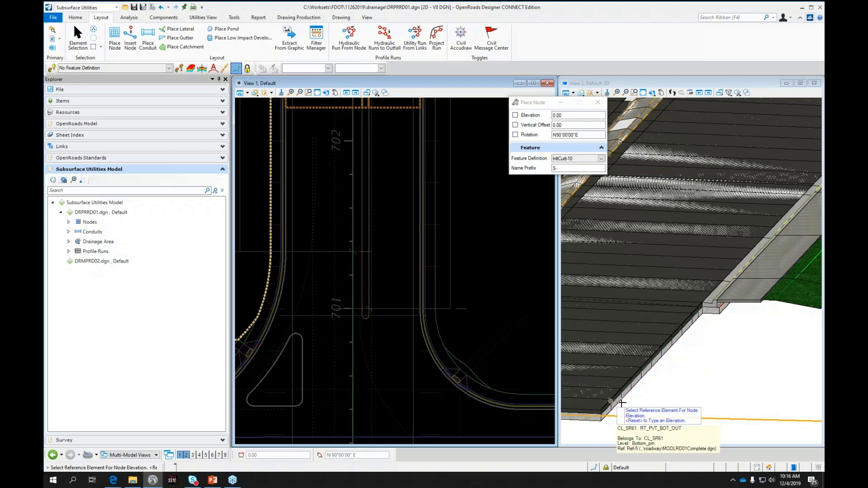
scroll(622, 402, up, 2)
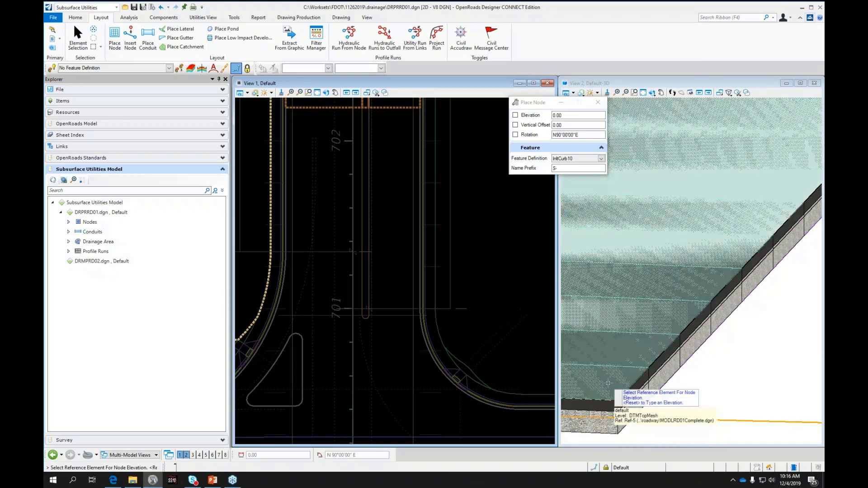
click(608, 384)
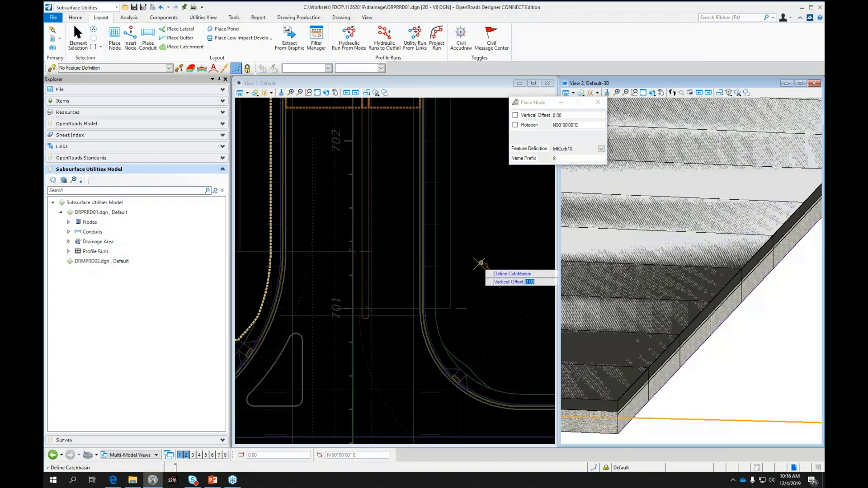
scroll(416, 333, up, 3)
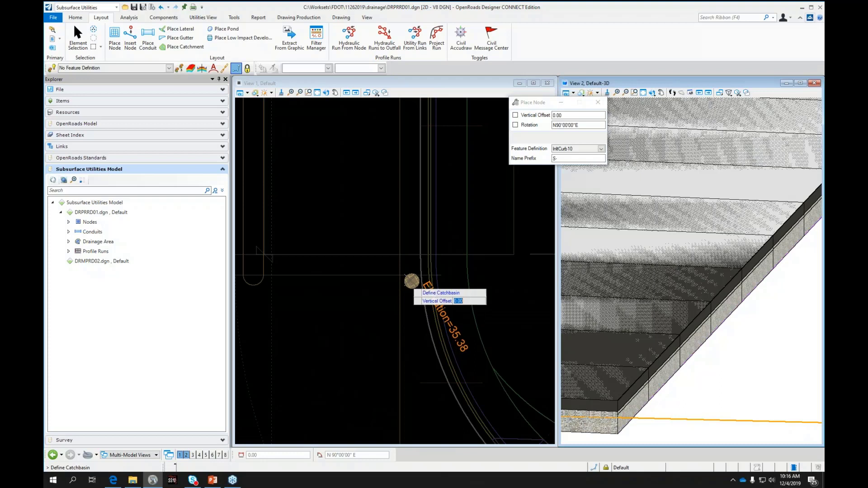
click(411, 262)
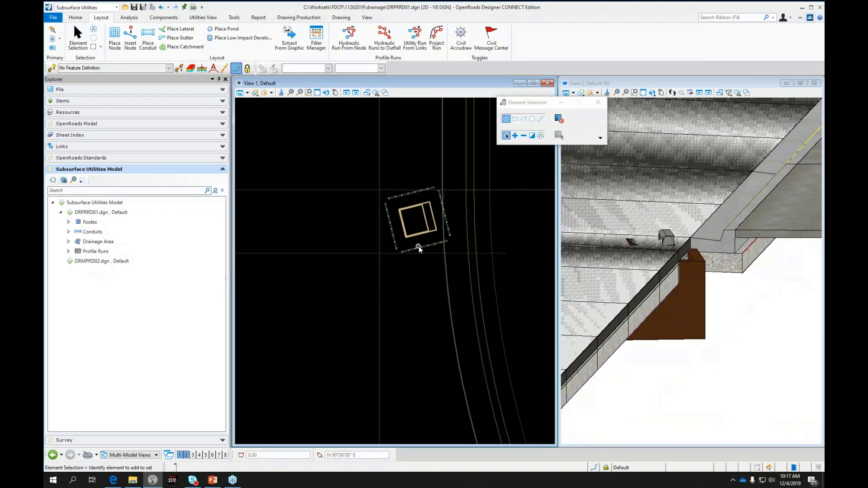
Rotate the placed curb inlet in plan so that it runs parallel to the straight curb line.
click(419, 246)
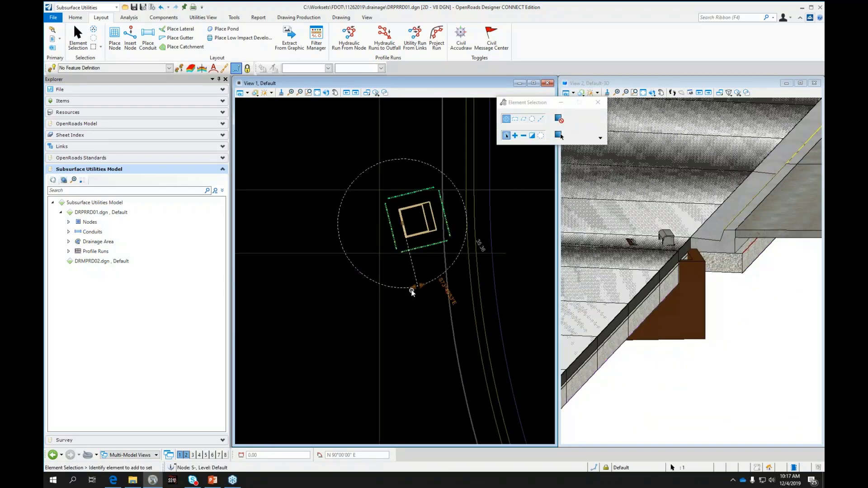
click(413, 287)
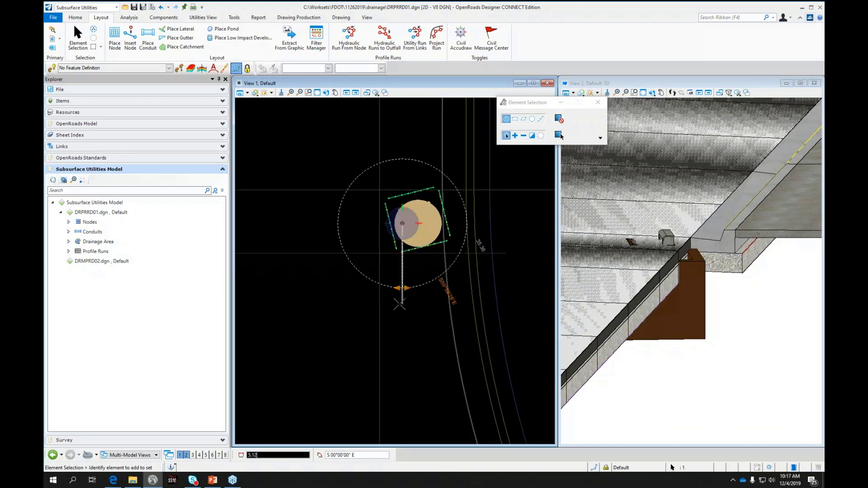
click(399, 305)
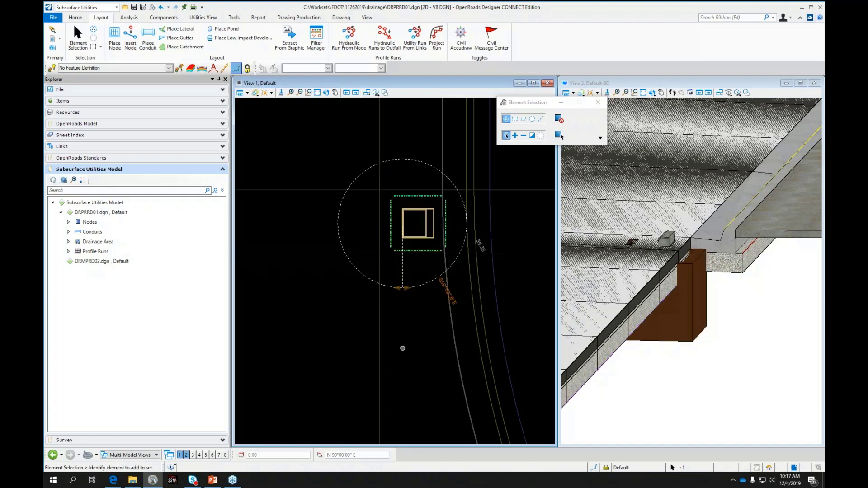
Move the inlet onto the curb and gutter line in plan and check its fit against the curb in the 3D view.
click(368, 226)
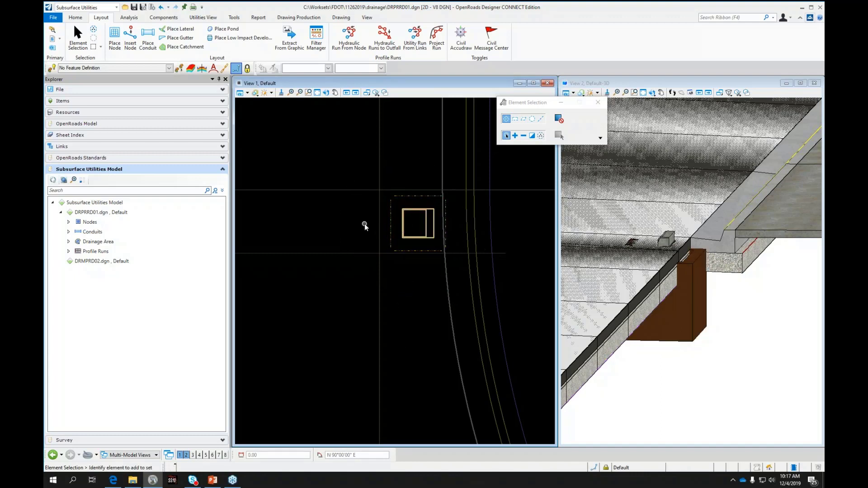
click(391, 230)
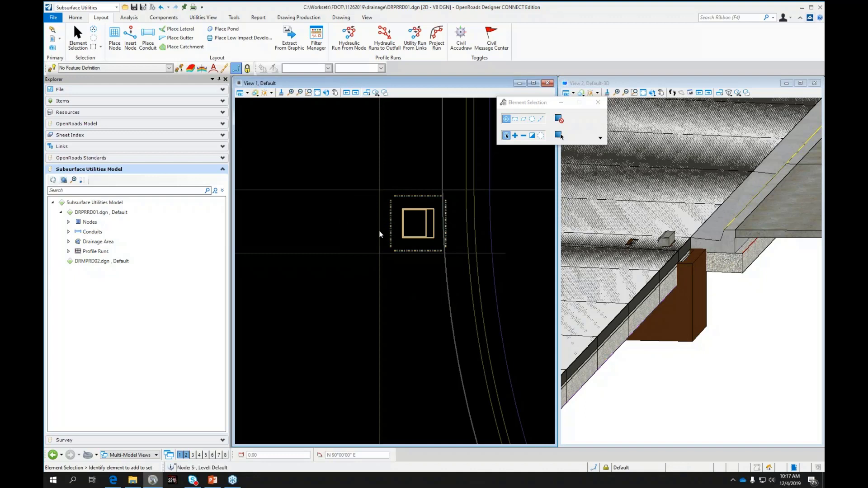
click(402, 223)
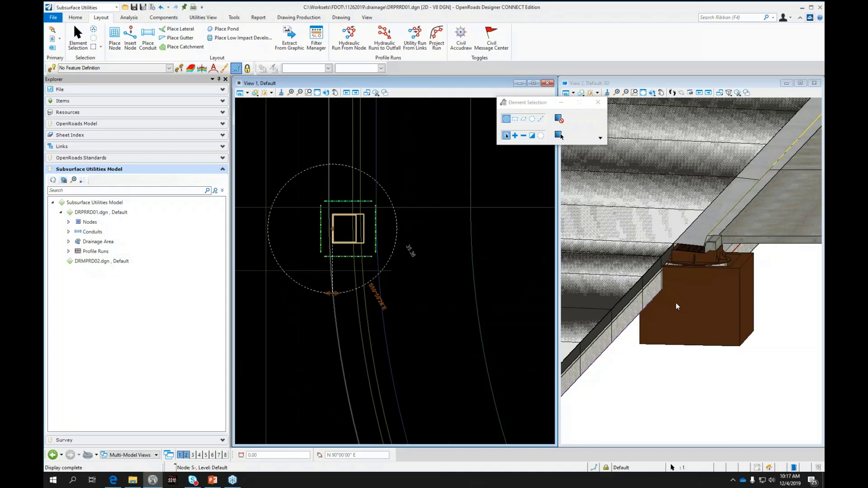
shift+middle_drag(676, 304, 695, 310)
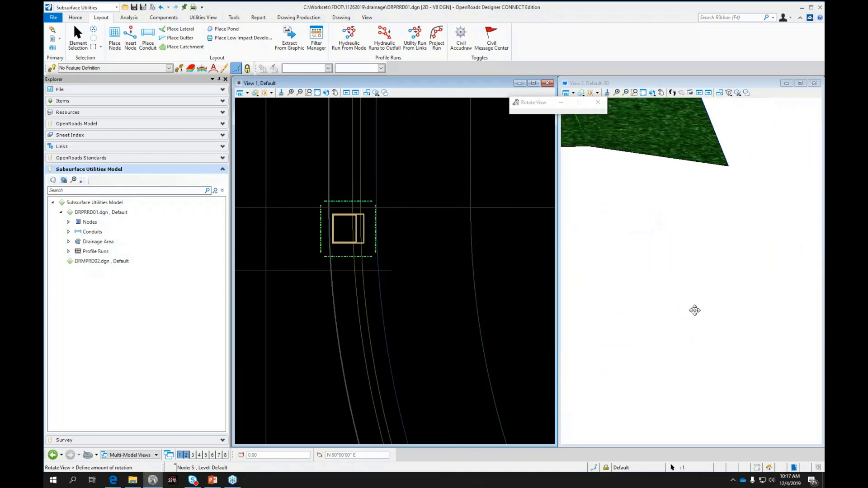
scroll(755, 295, down, 4)
scroll(592, 259, up, 3)
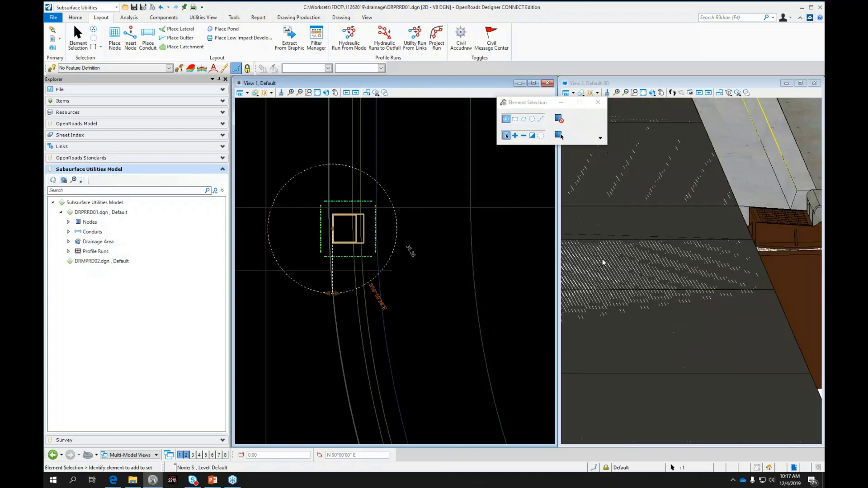
scroll(635, 256, down, 2)
scroll(720, 236, up, 2)
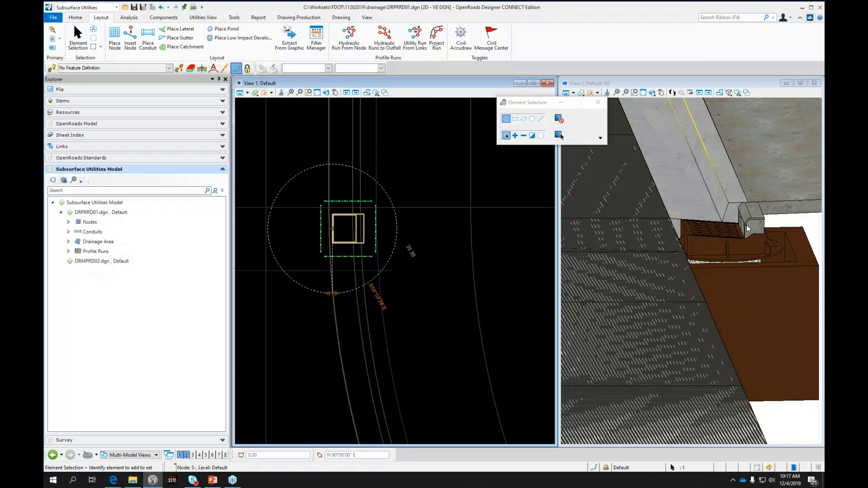
click(432, 287)
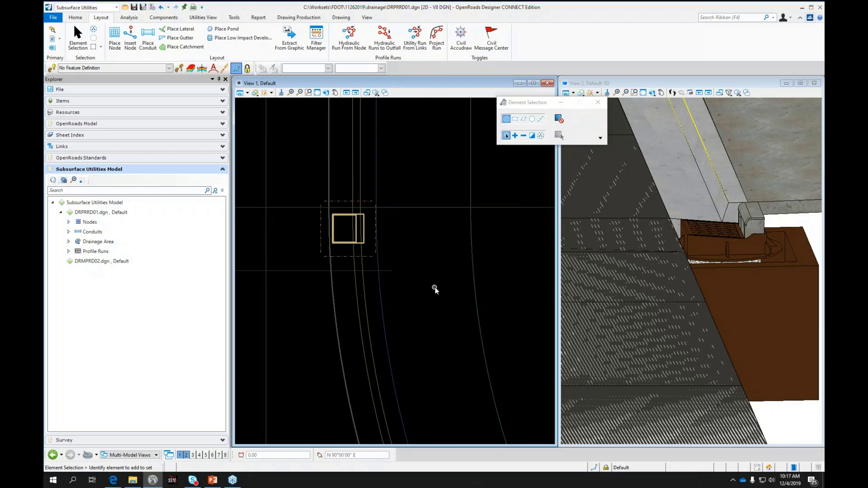
Select the curb inlet and open its detailed utility properties.
click(366, 231)
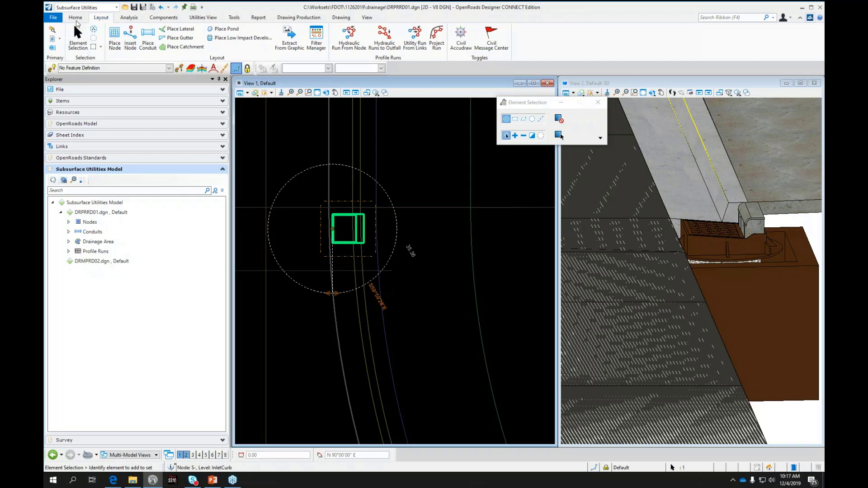
click(75, 17)
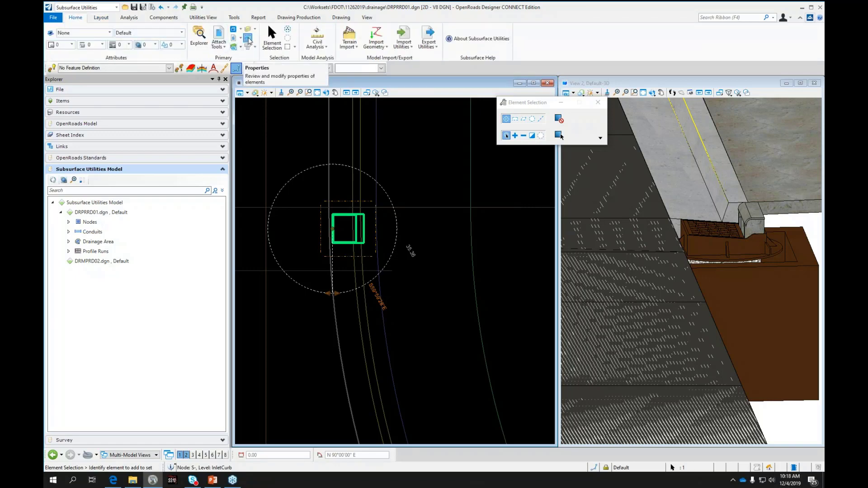
click(248, 40)
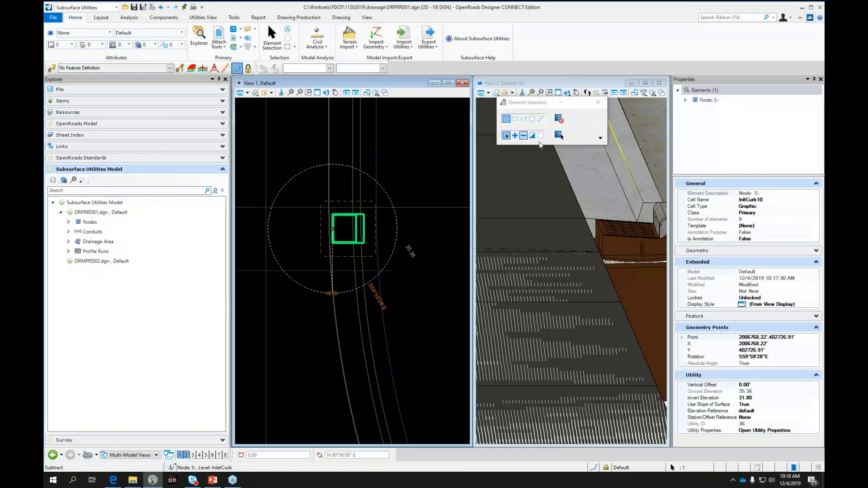
click(713, 100)
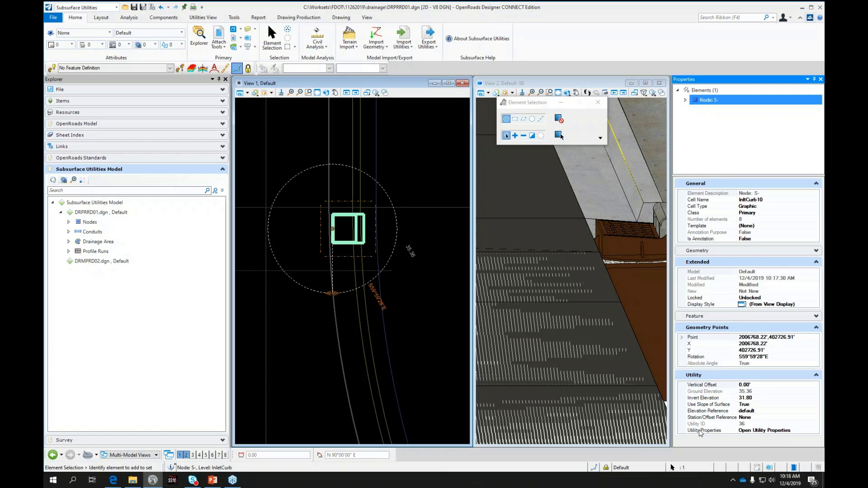
click(772, 431)
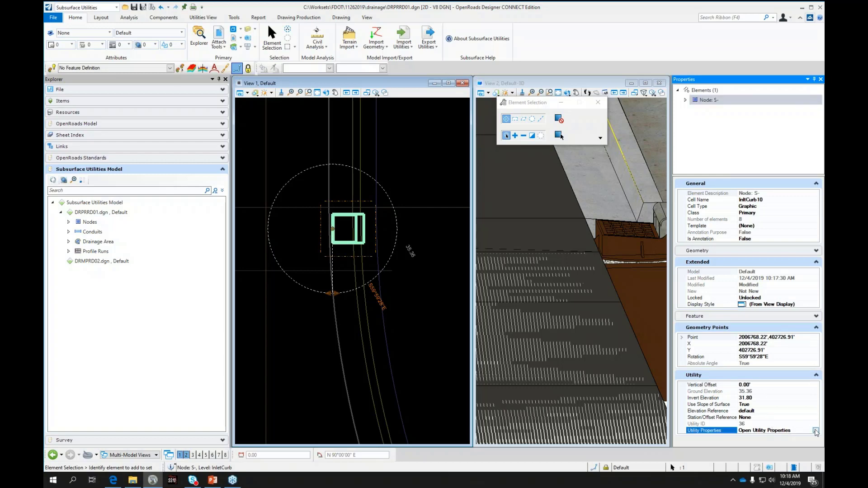
click(815, 432)
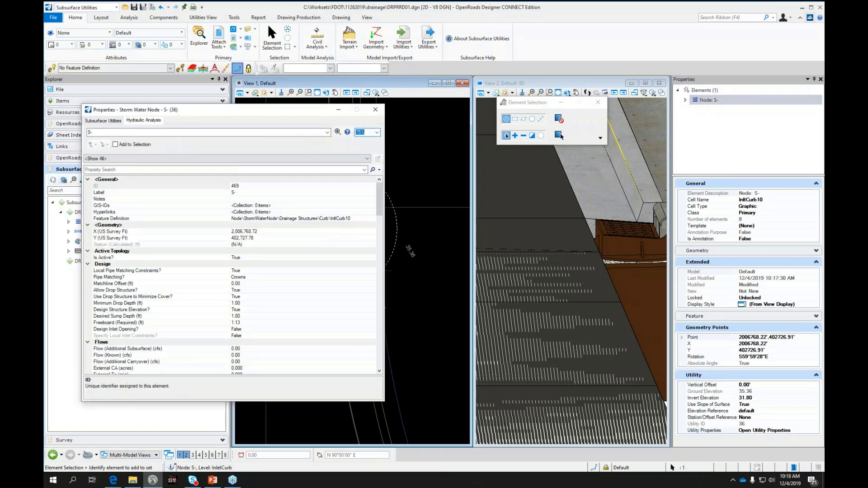
Review the inlet's hydraulic analysis attributes and show its Subsurface Utilities attributes.
drag(266, 114, 360, 147)
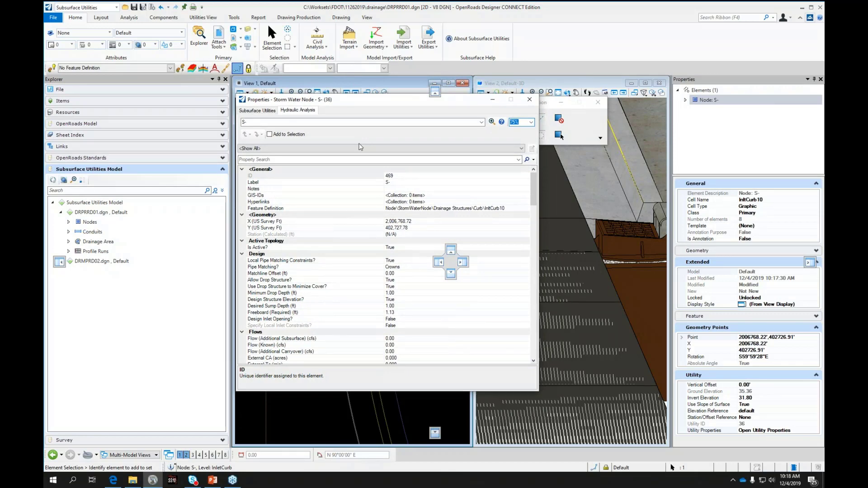
drag(360, 147, 360, 147)
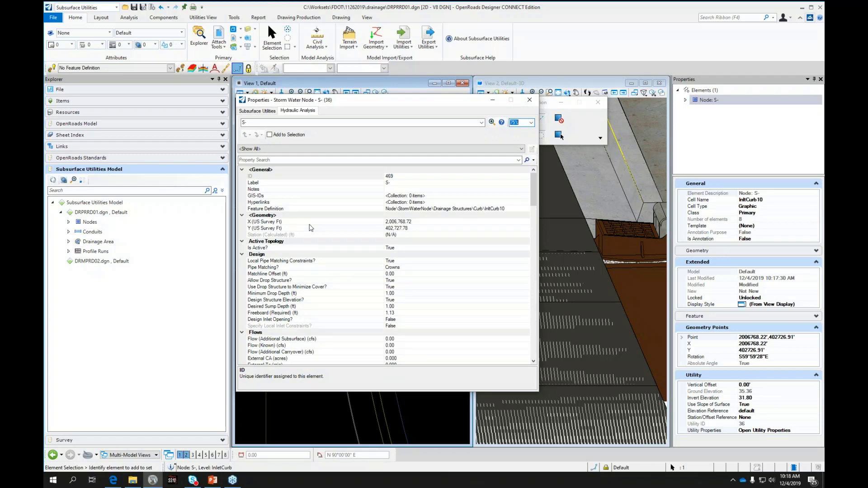
click(271, 111)
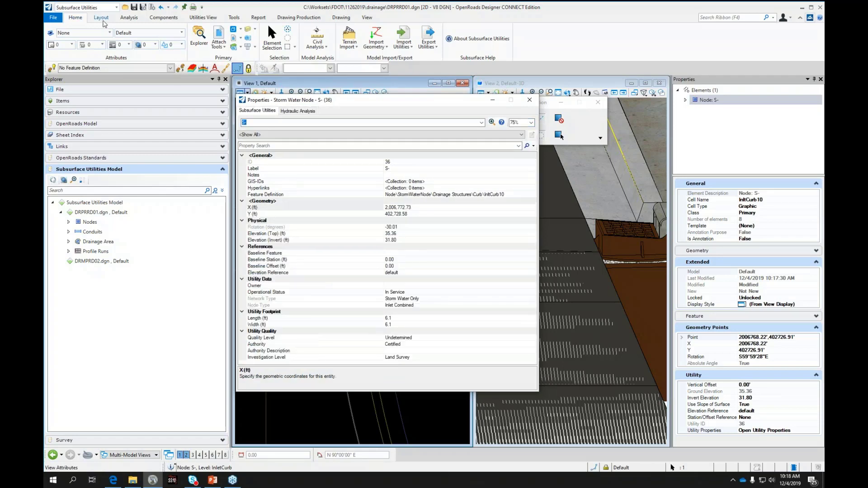
Open the inlet catalog and examine its available inlet types, including Curb Inlet Type 10.
click(161, 19)
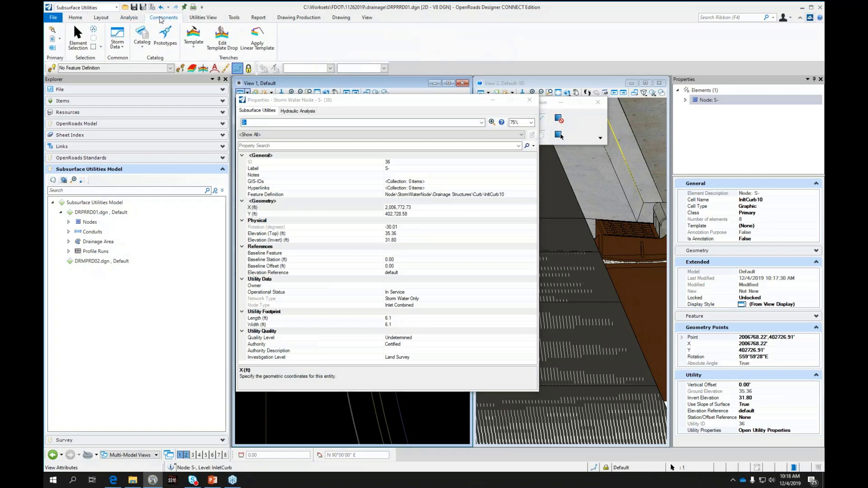
click(143, 39)
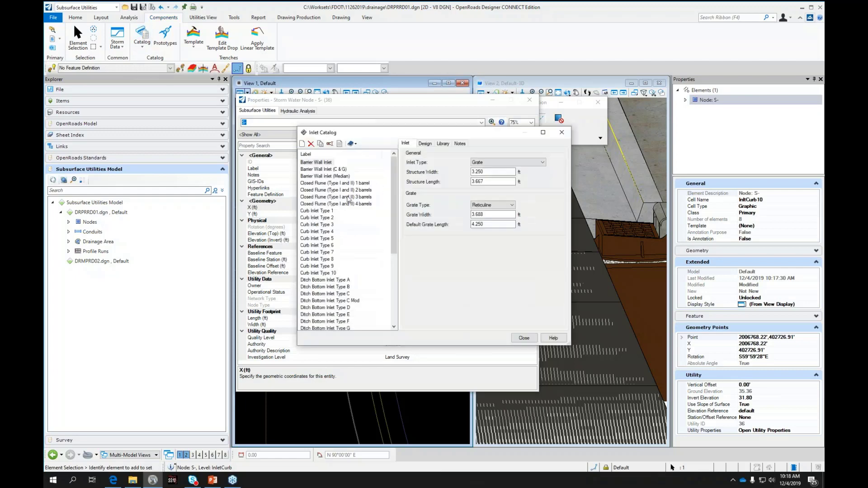
scroll(396, 229, down, 1)
scroll(396, 229, down, 3)
scroll(398, 234, up, 2)
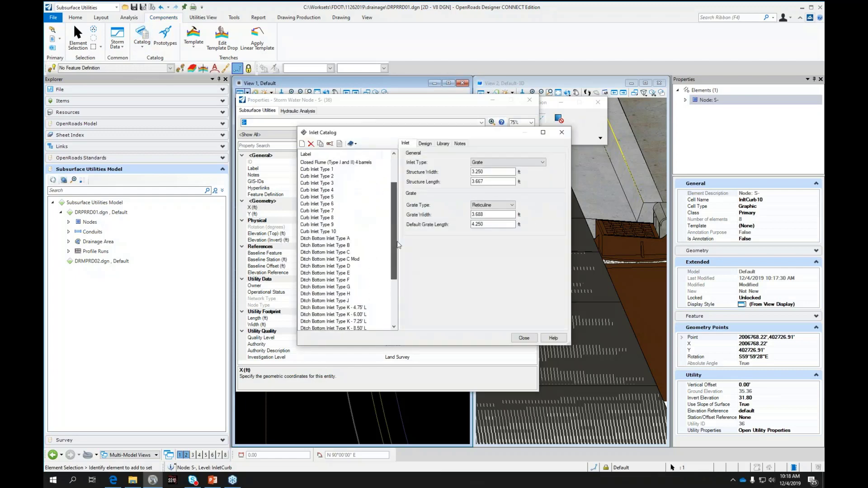
scroll(398, 226, up, 2)
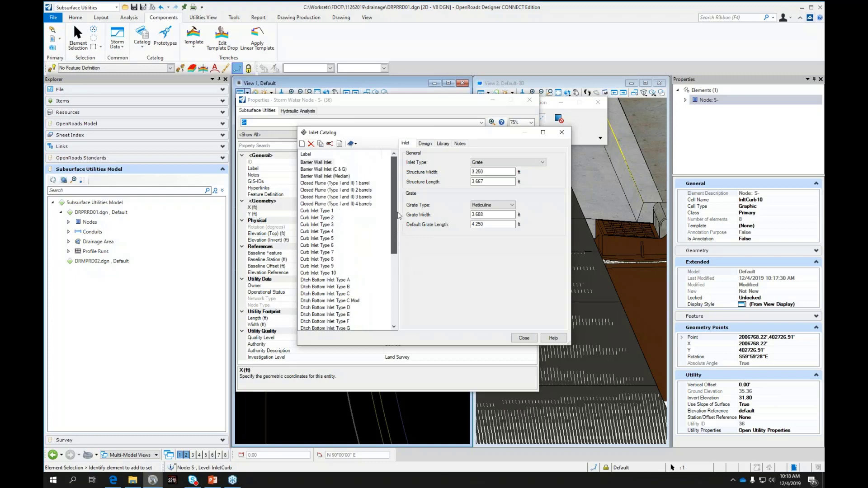
click(375, 274)
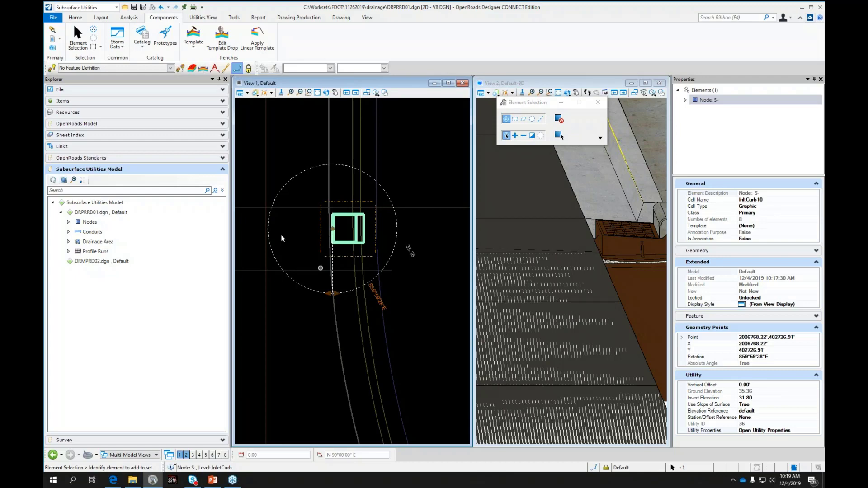
Begin placing a conduit with the Circular-Concrete feature definition from the StormWater circular drainage pipes.
click(101, 18)
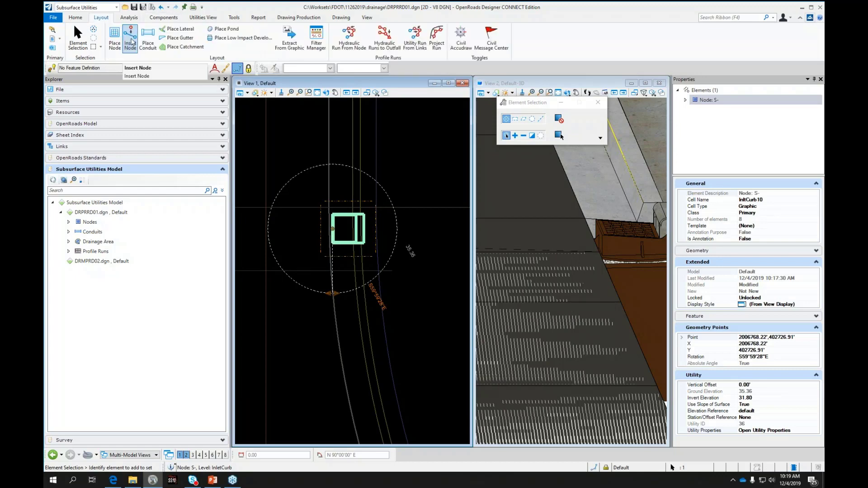
click(148, 37)
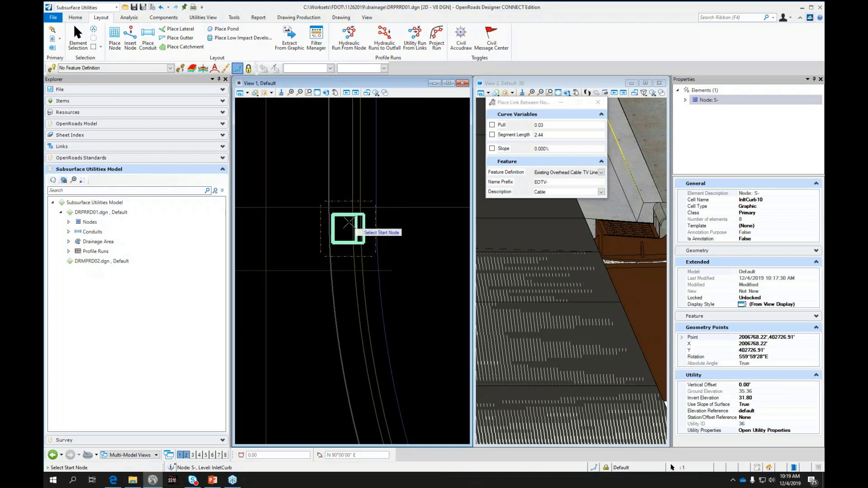
right_click(412, 240)
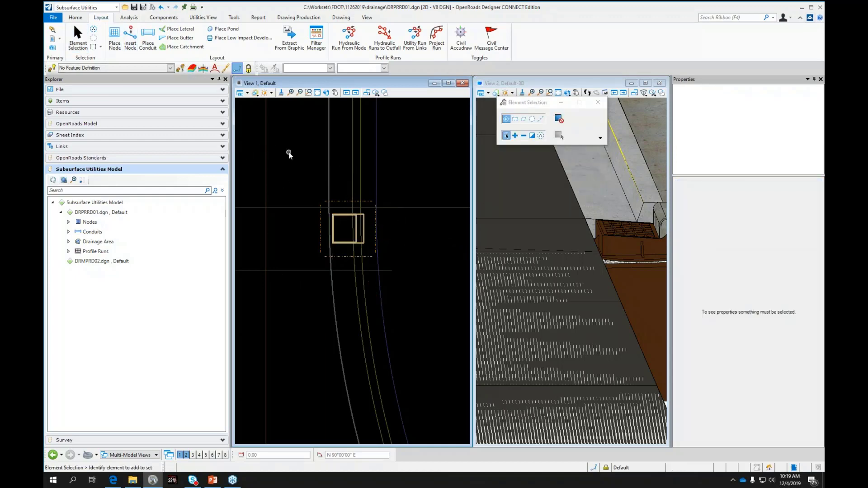
click(147, 41)
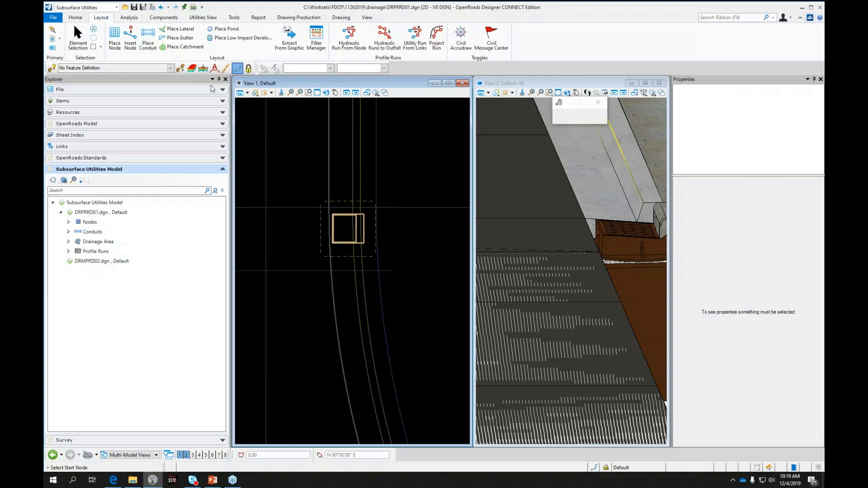
click(601, 172)
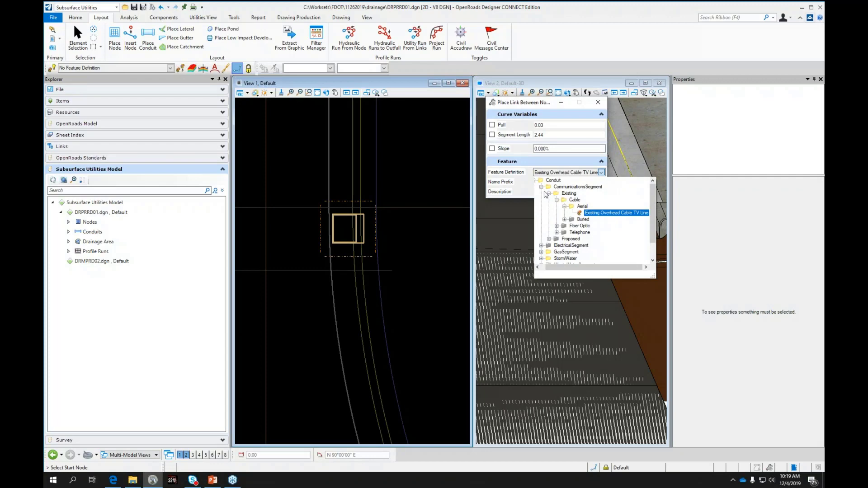
click(541, 187)
click(547, 206)
click(554, 225)
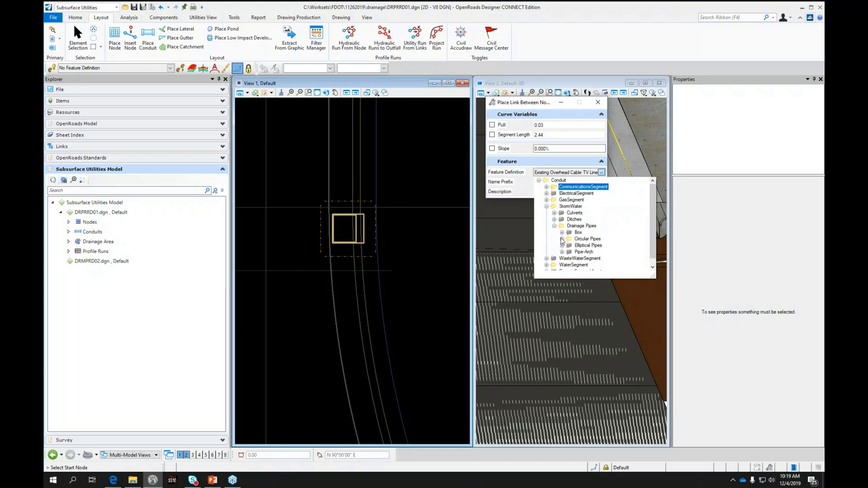
click(562, 239)
click(598, 232)
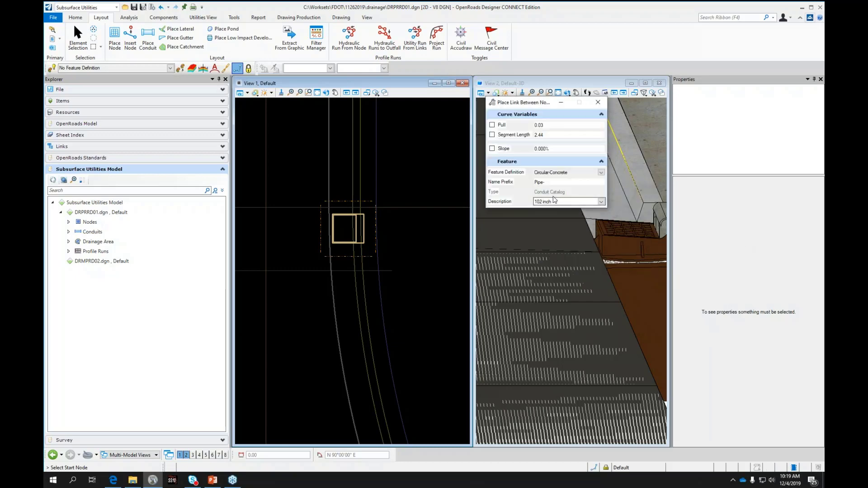
Set the size description of the conduit being placed to 15 inch.
click(601, 202)
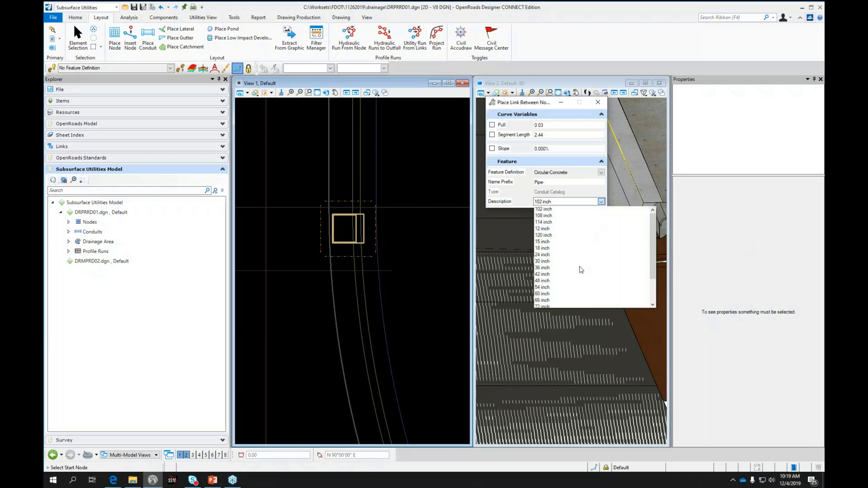
scroll(573, 288, down, 3)
scroll(573, 288, up, 1)
click(543, 241)
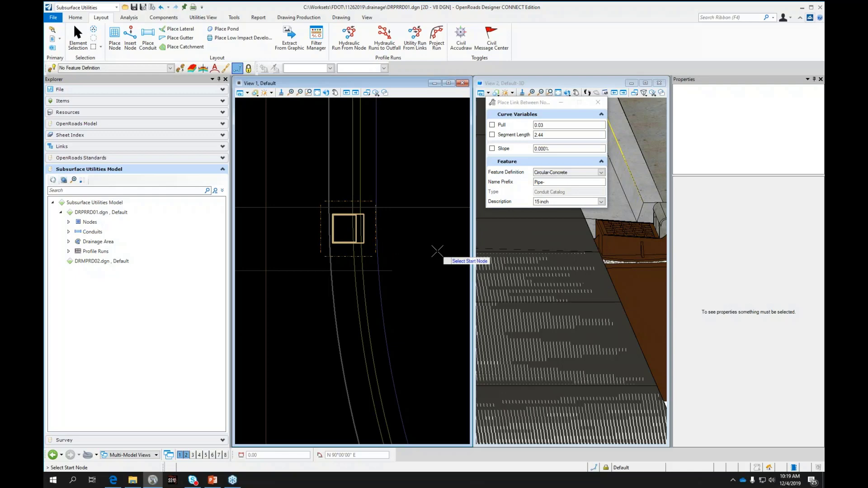
Start the conduit at the new curb inlet, on the side of its connection region facing the existing network.
scroll(349, 255, up, 5)
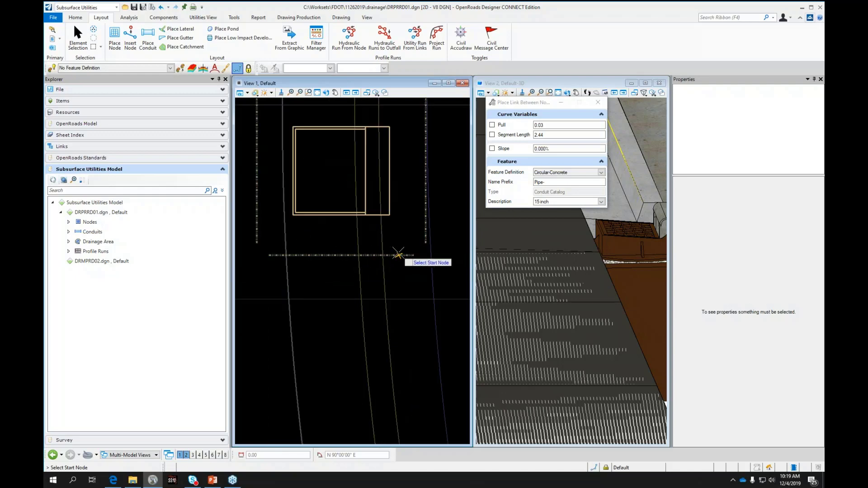
scroll(398, 254, up, 3)
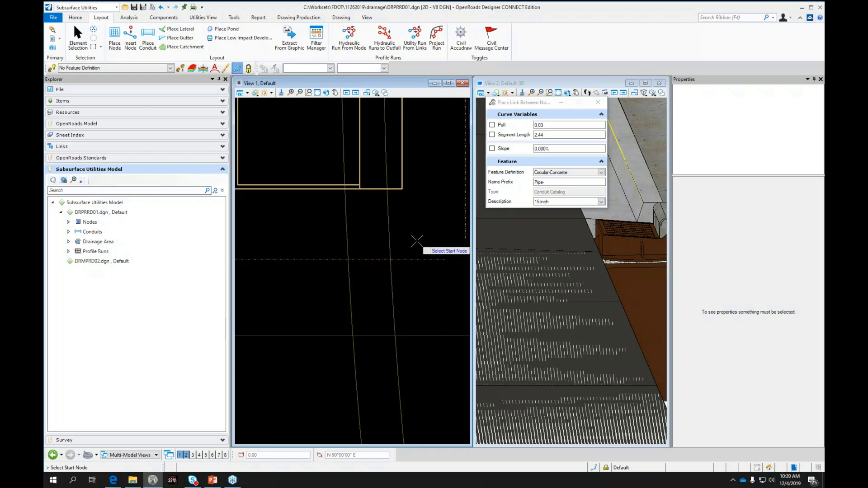
scroll(410, 244, down, 2)
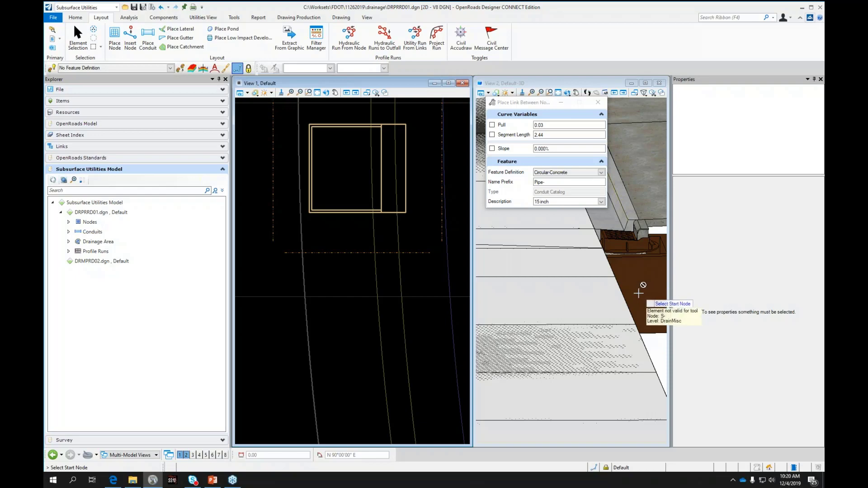
scroll(367, 267, down, 5)
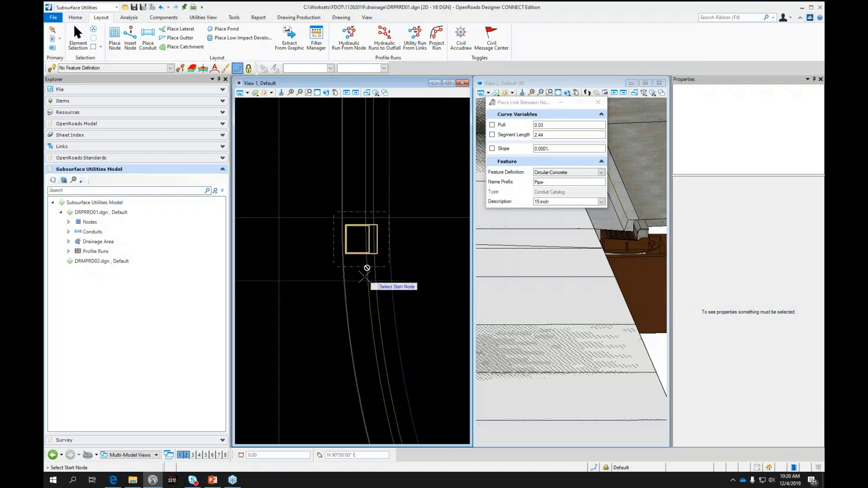
scroll(372, 276, up, 8)
scroll(373, 277, up, 4)
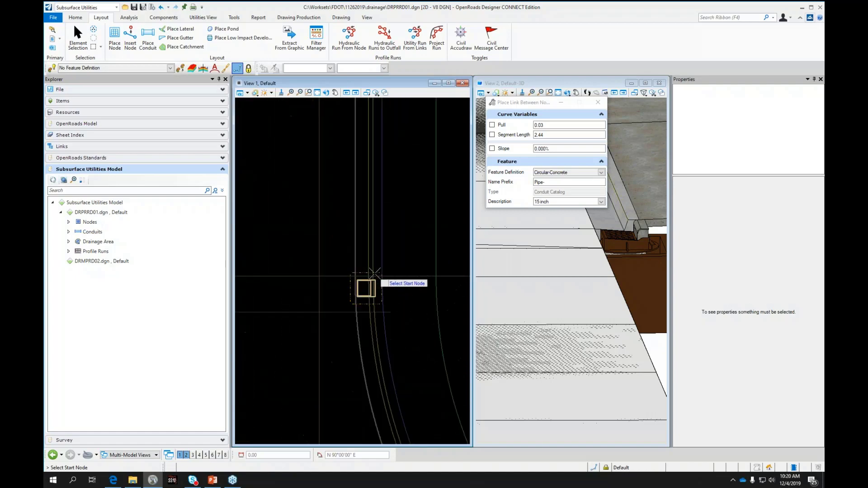
click(358, 271)
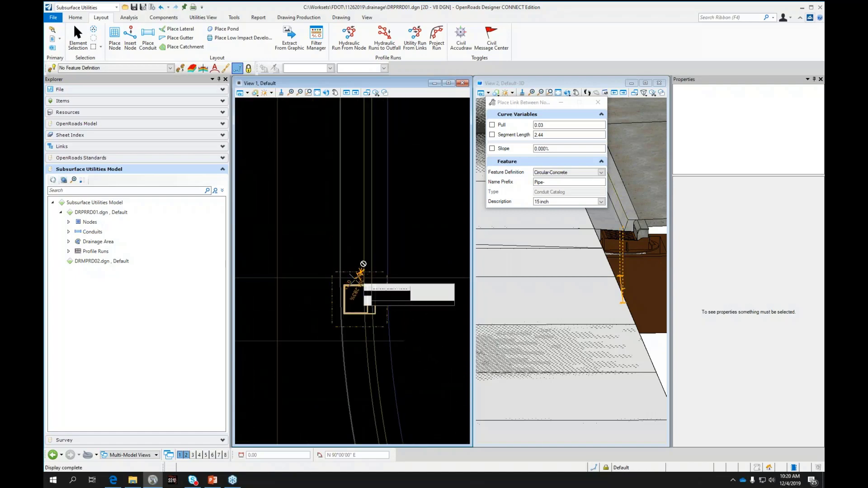
Connect the conduit to existing inlet S-4 along the same curb and end conduit placement.
scroll(359, 294, down, 3)
scroll(351, 325, up, 5)
scroll(352, 326, down, 4)
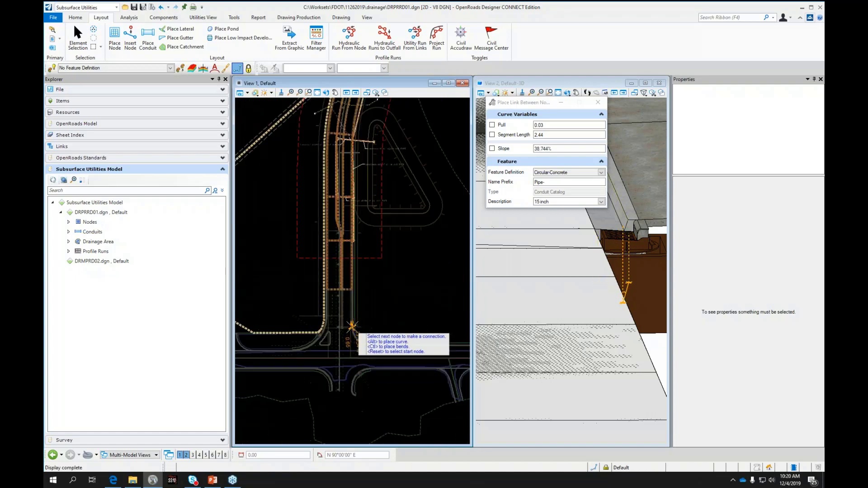
scroll(354, 204, up, 4)
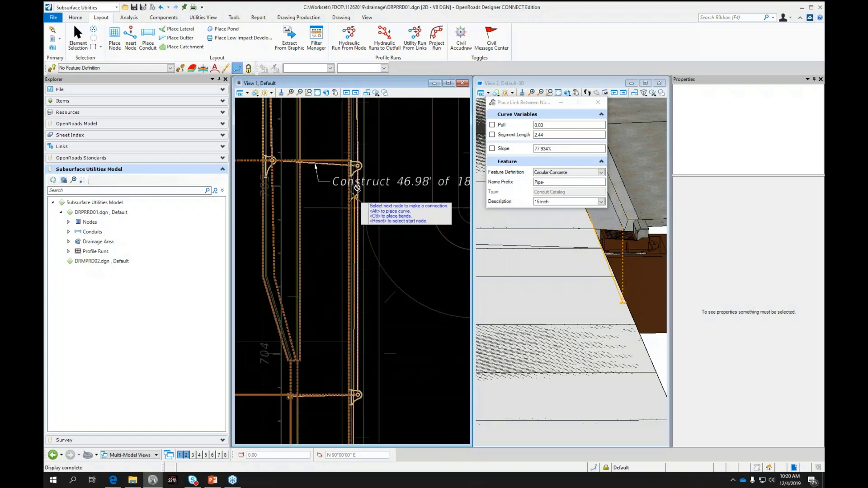
scroll(355, 175, up, 4)
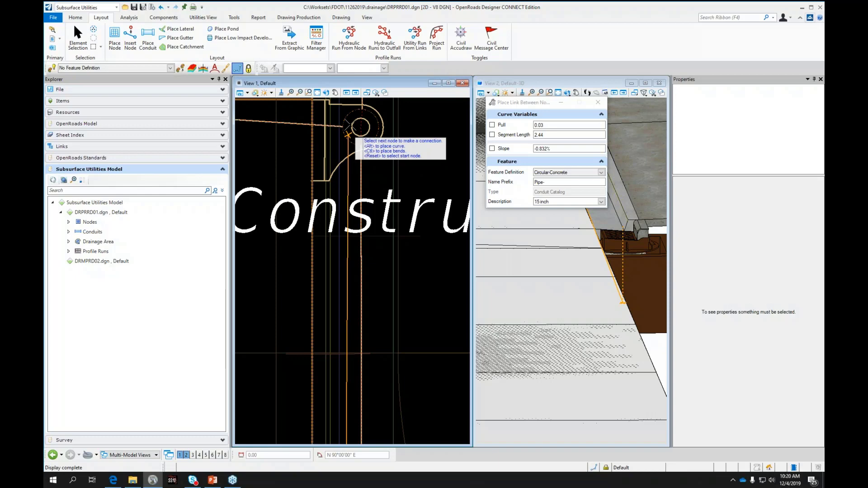
scroll(348, 135, down, 4)
scroll(384, 212, up, 6)
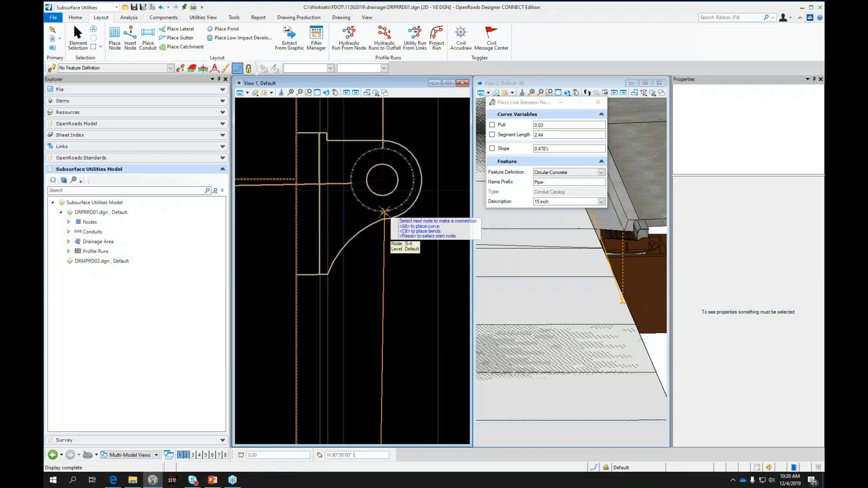
right_click(329, 209)
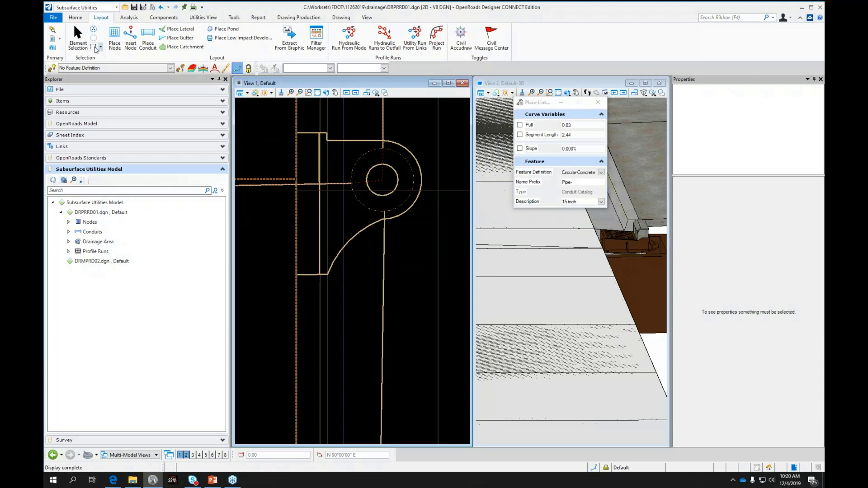
click(83, 39)
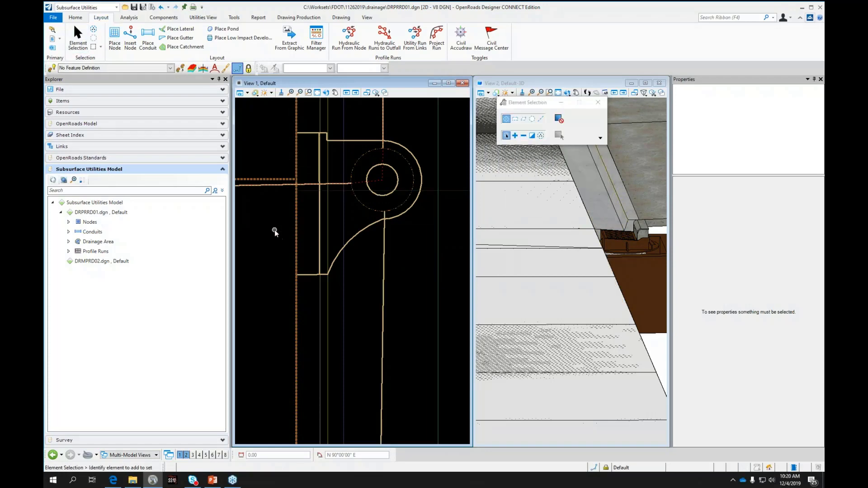
Open the new pipe's profile in View 4 and select the pipe there to inspect its slope.
scroll(517, 250, down, 4)
shift+middle_drag(566, 251, 565, 251)
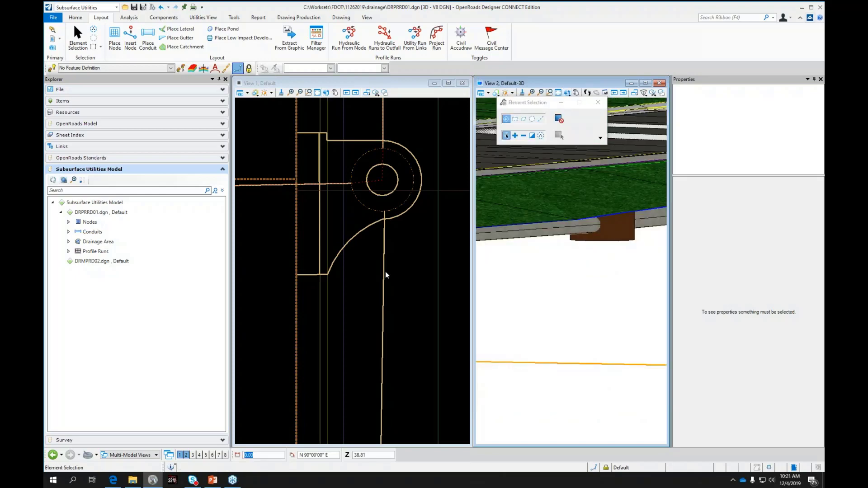
click(382, 281)
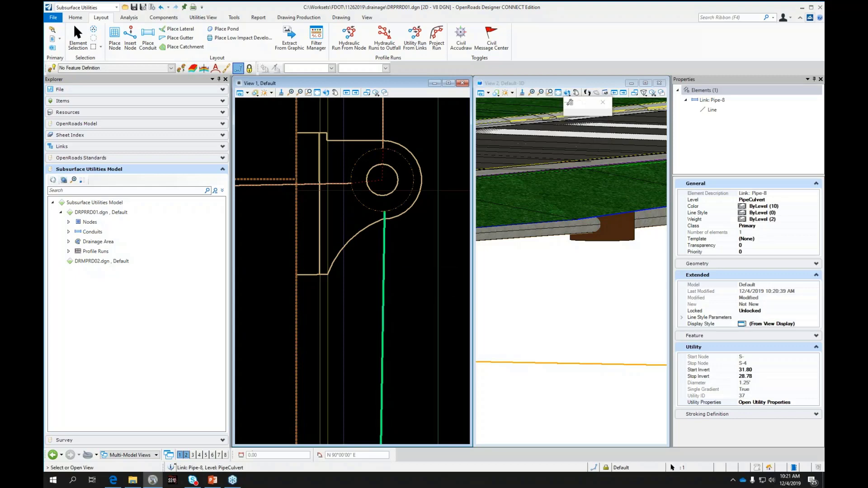
click(199, 456)
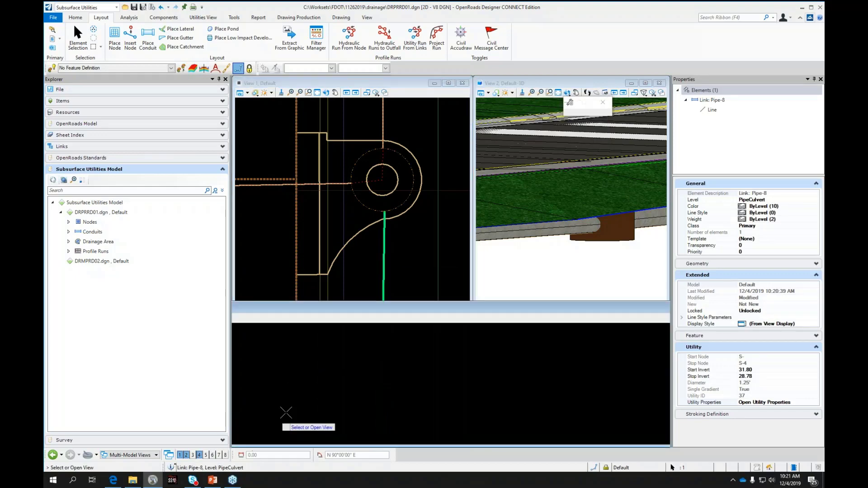
scroll(432, 368, down, 3)
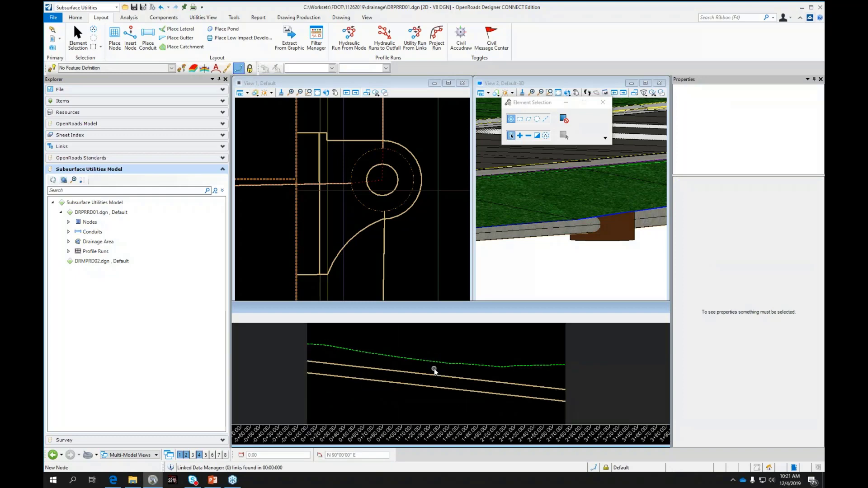
click(431, 375)
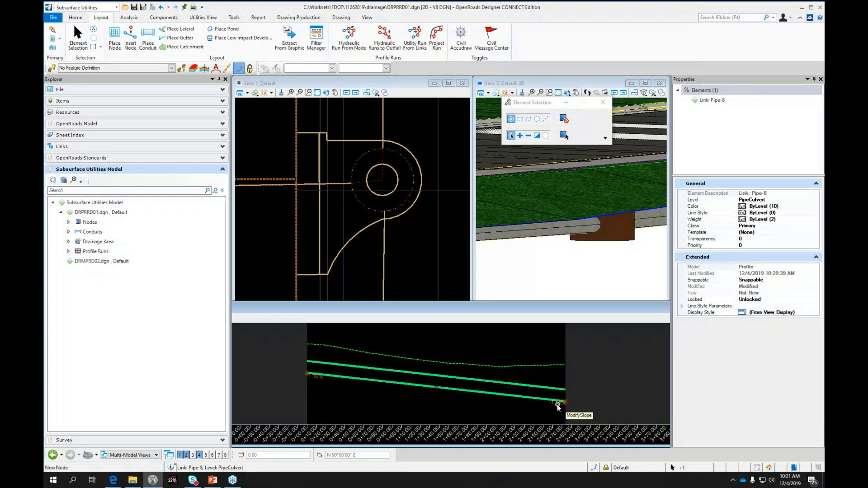
scroll(558, 407, up, 3)
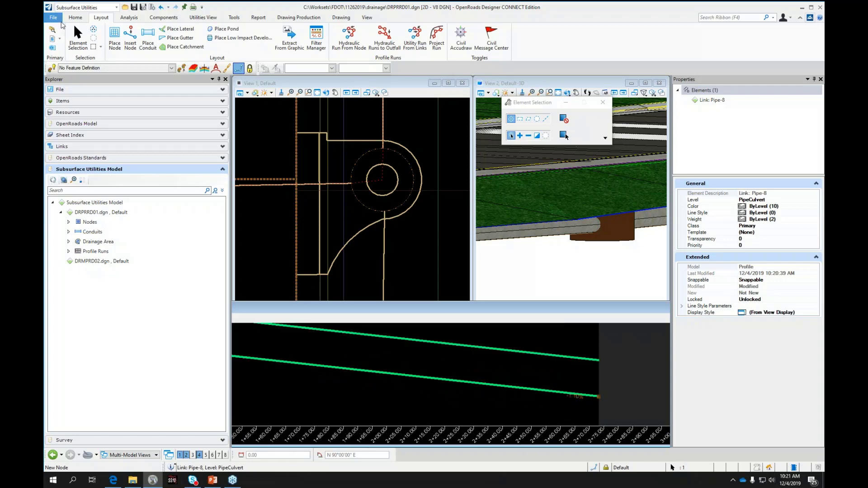
Review the design file's Civil Formatting settings, examining the slope format and precision under Profile Settings, and close them without changes.
click(53, 17)
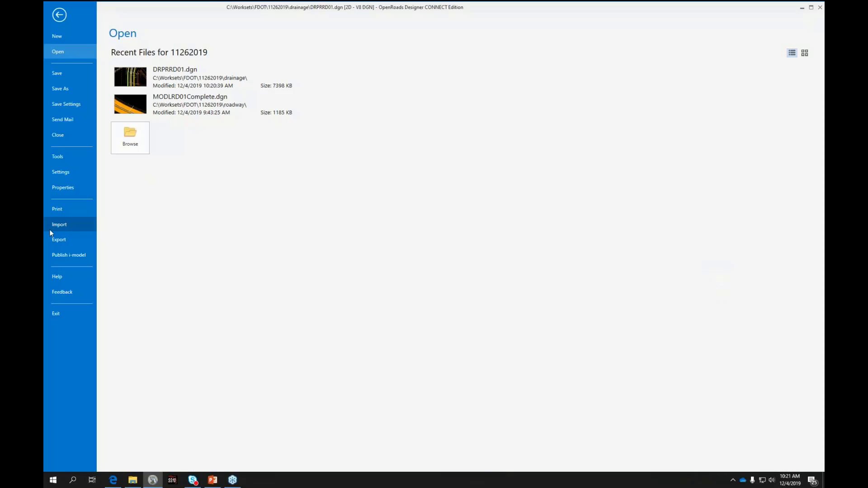
click(64, 170)
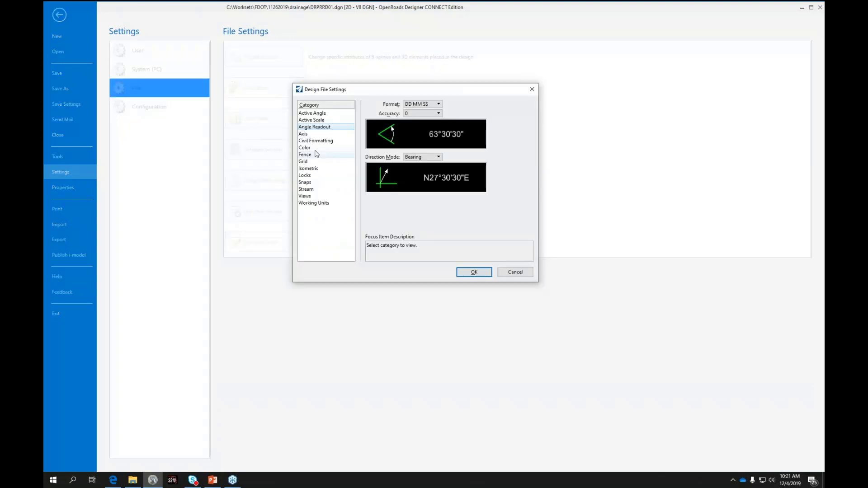
click(315, 141)
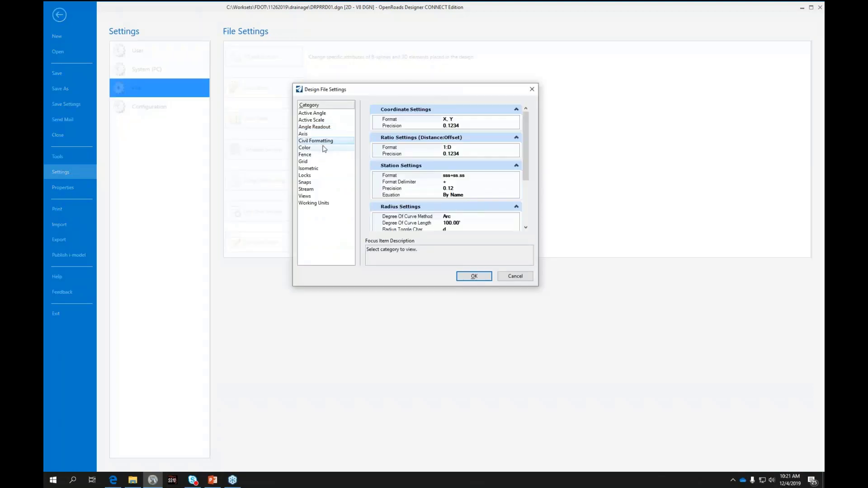
click(528, 216)
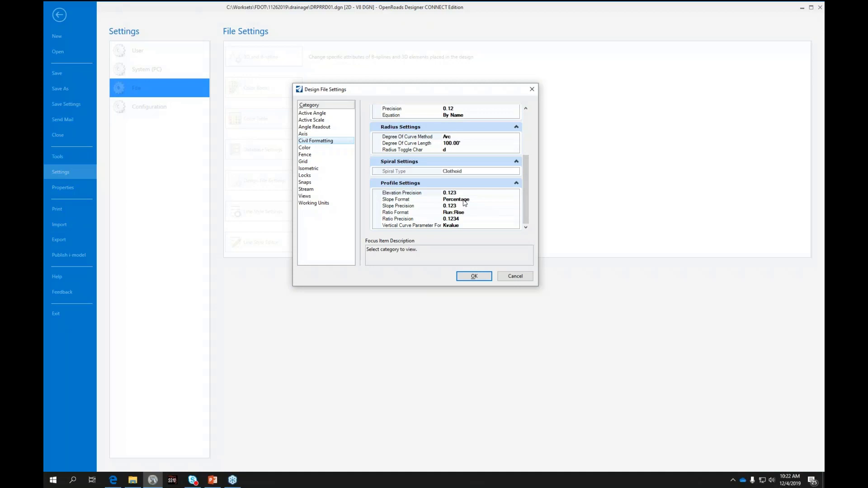
scroll(479, 201, up, 2)
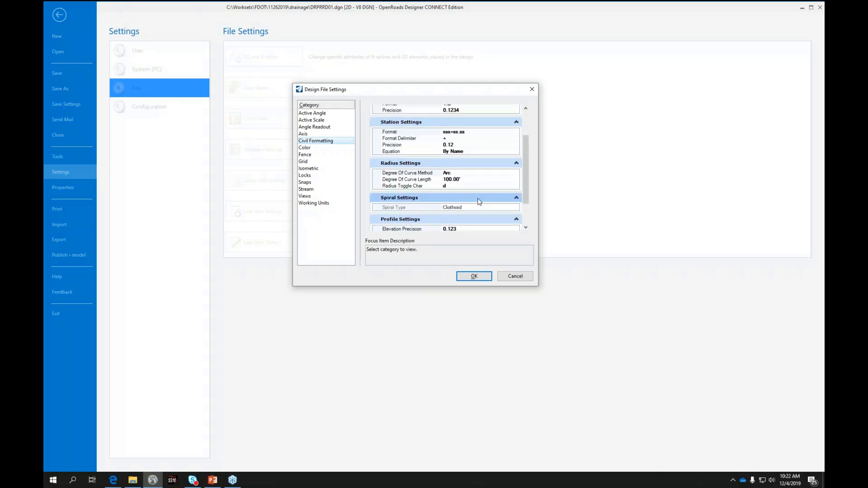
scroll(479, 201, down, 2)
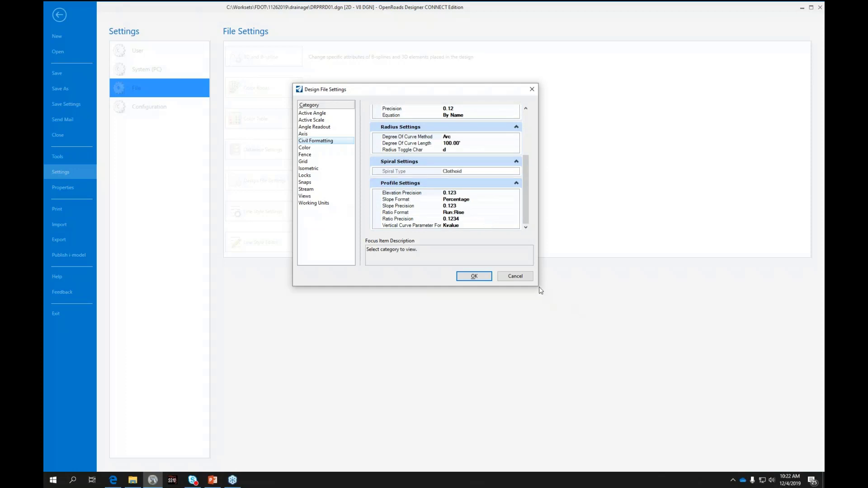
click(520, 277)
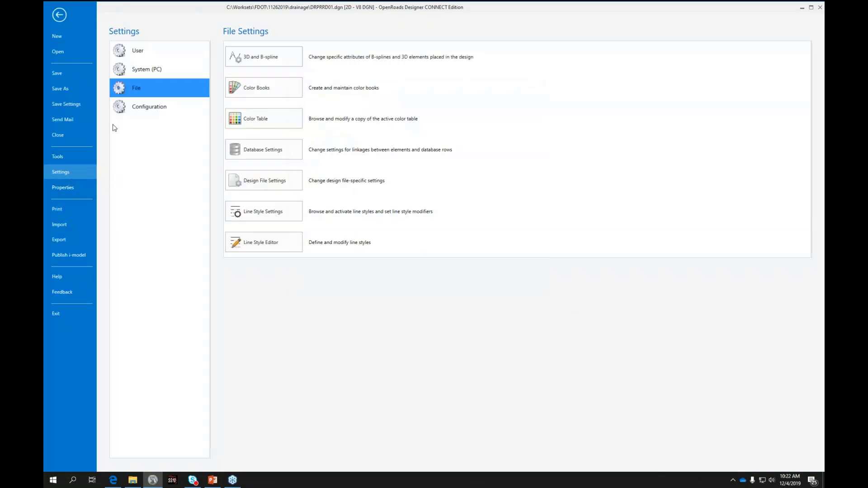
Review the Subsurface Utilities options in the user preferences under View Options - Civil and return to the drawing.
click(138, 50)
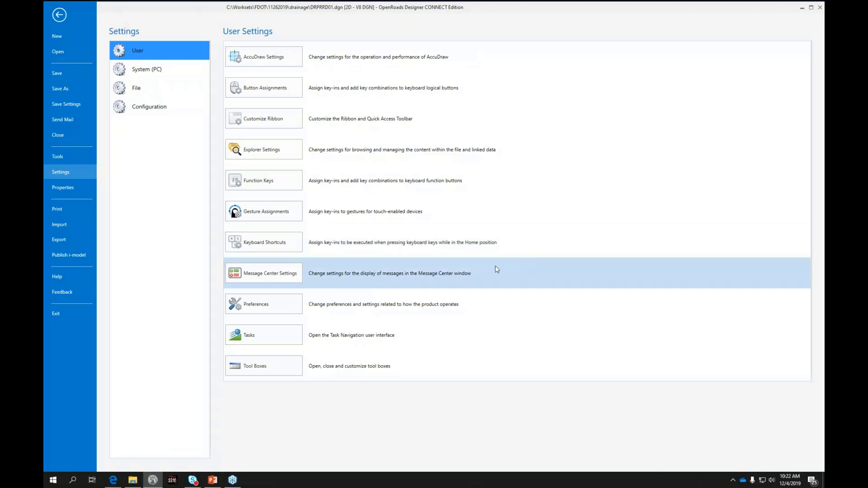
click(264, 308)
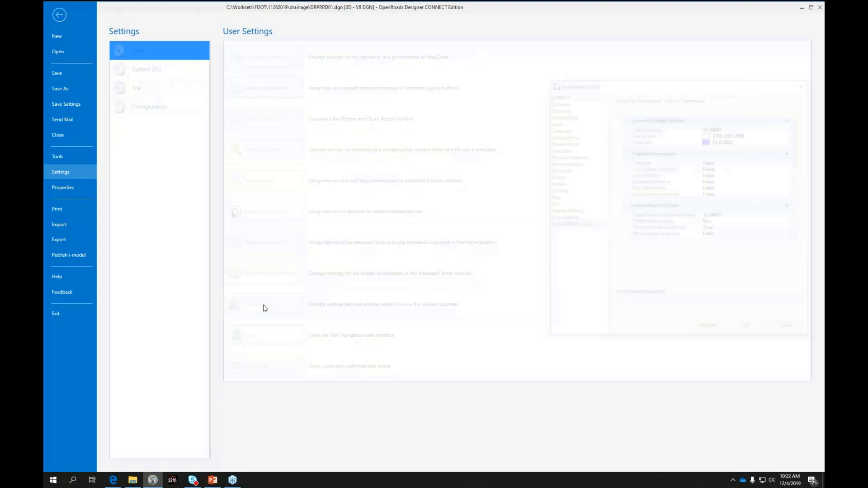
drag(582, 85, 289, 58)
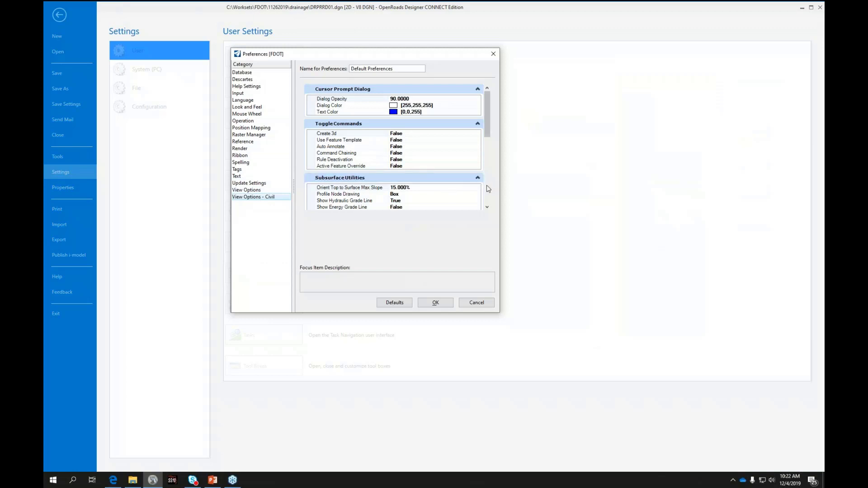
click(487, 189)
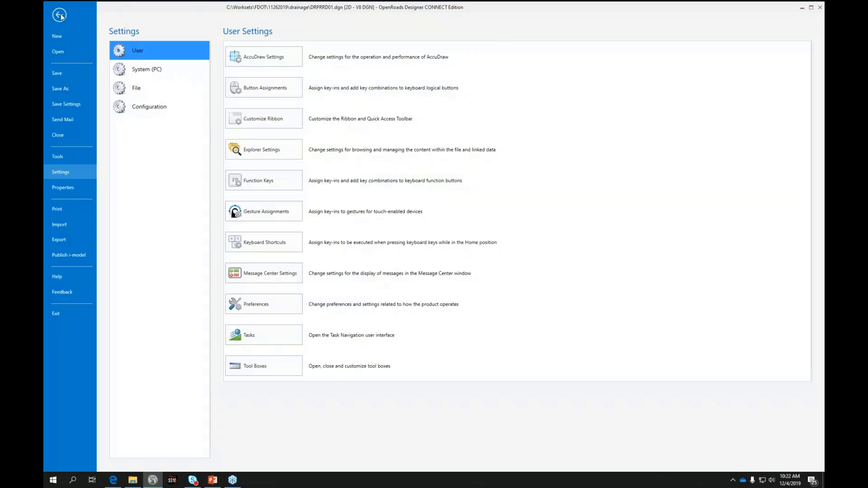
click(62, 17)
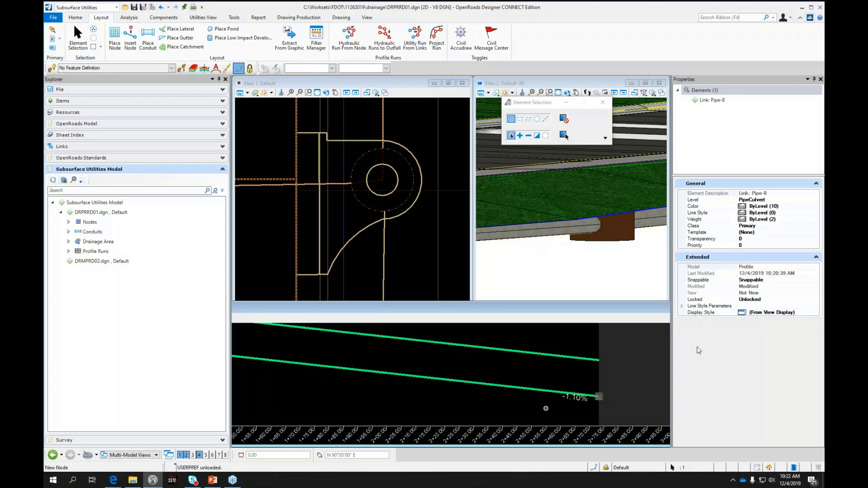
Browse the nodes of DRPRRD01.dgn in the Subsurface Utilities Model and inspect the properties of node S-8.
click(713, 101)
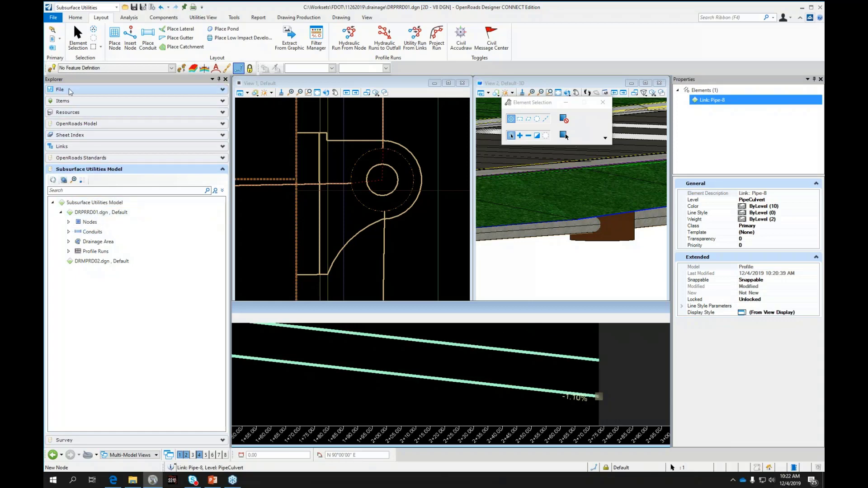
click(69, 223)
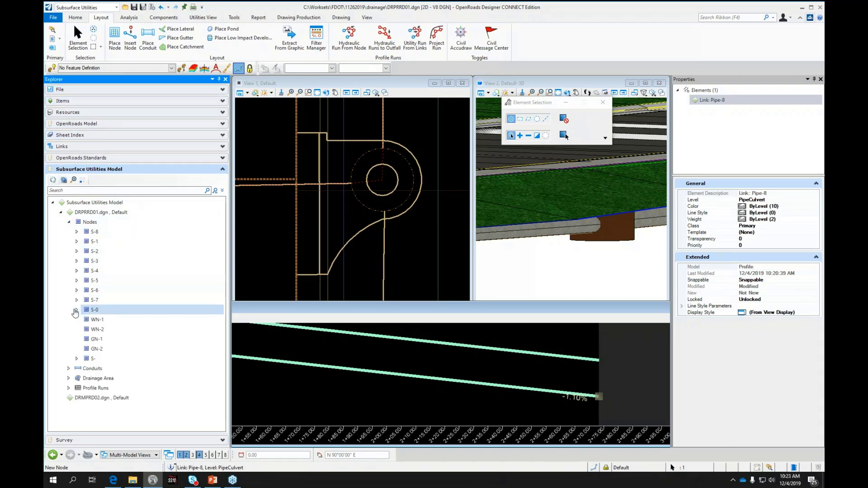
click(87, 233)
click(77, 232)
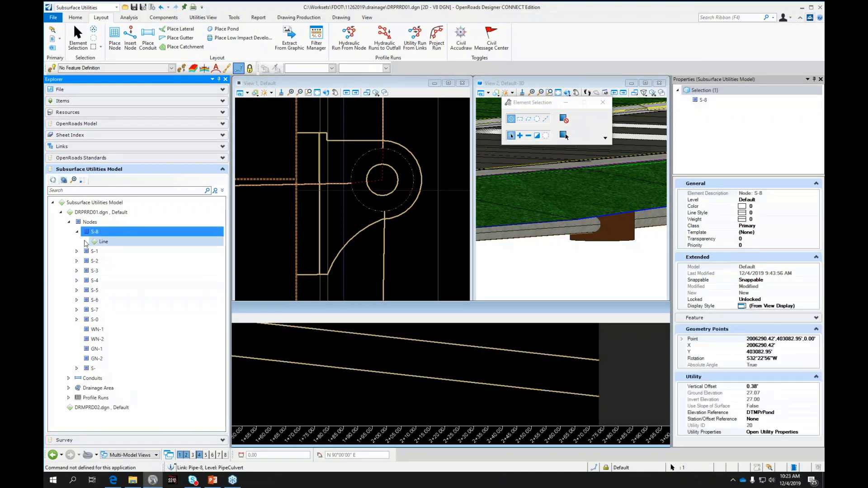
click(69, 222)
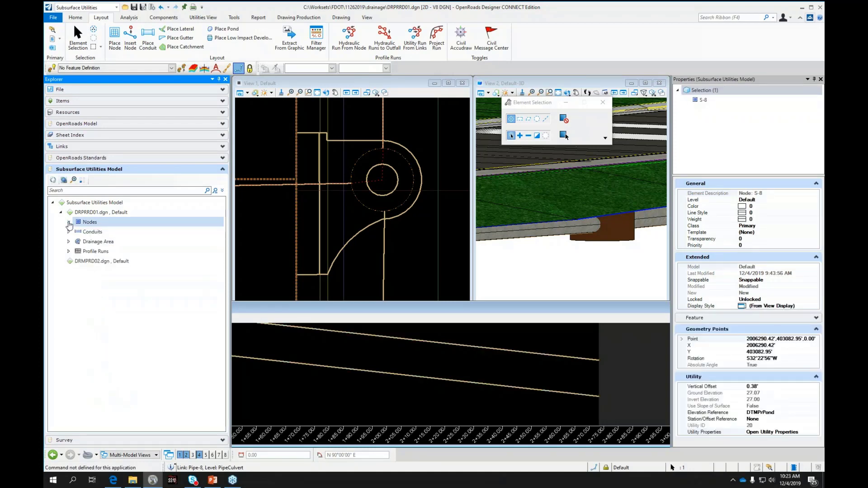
Examine the physical data, including diameter, in conduit Pipe-8's utility properties, close them and clear the selection.
click(69, 233)
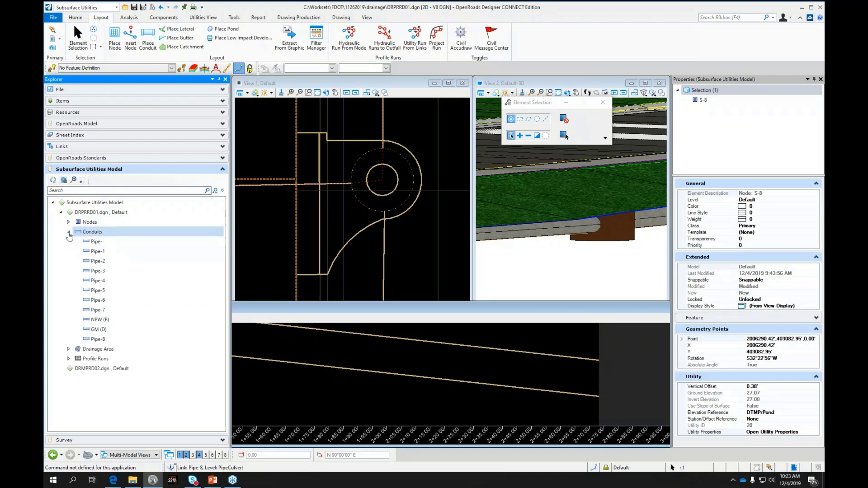
click(297, 363)
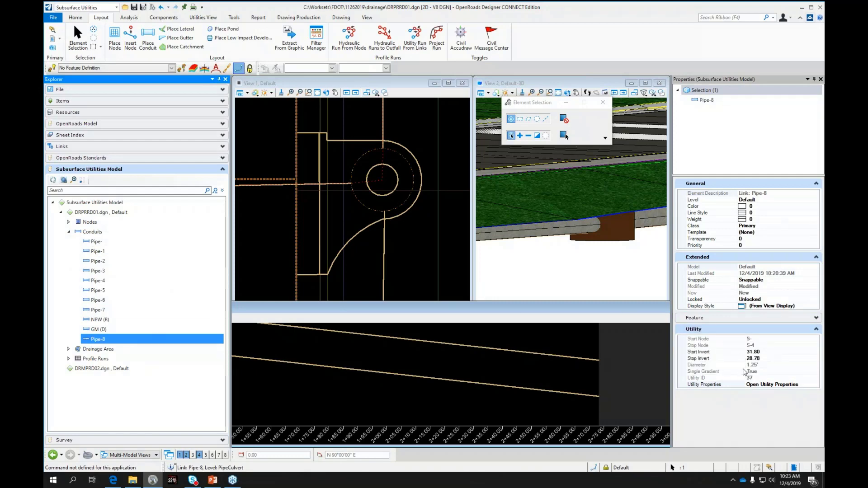
click(809, 387)
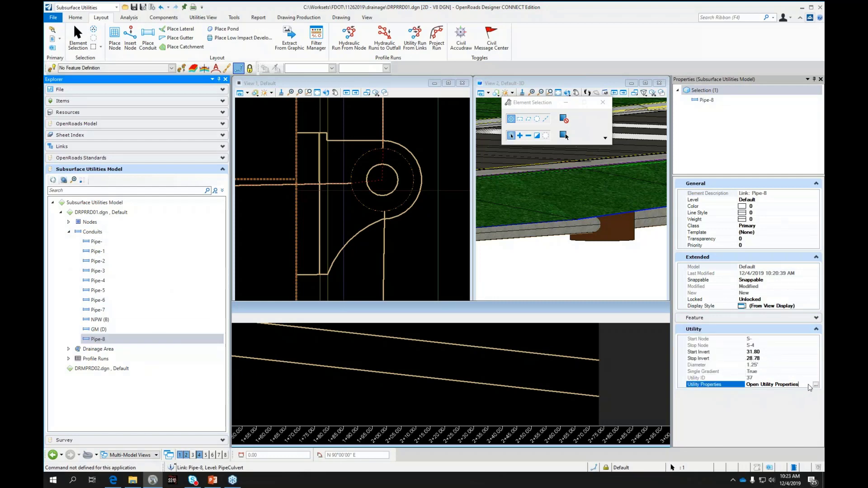
click(815, 385)
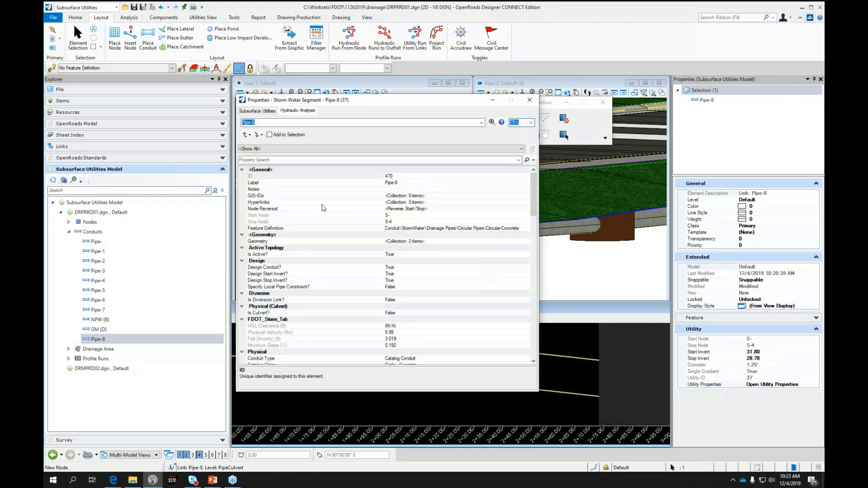
scroll(360, 198, down, 2)
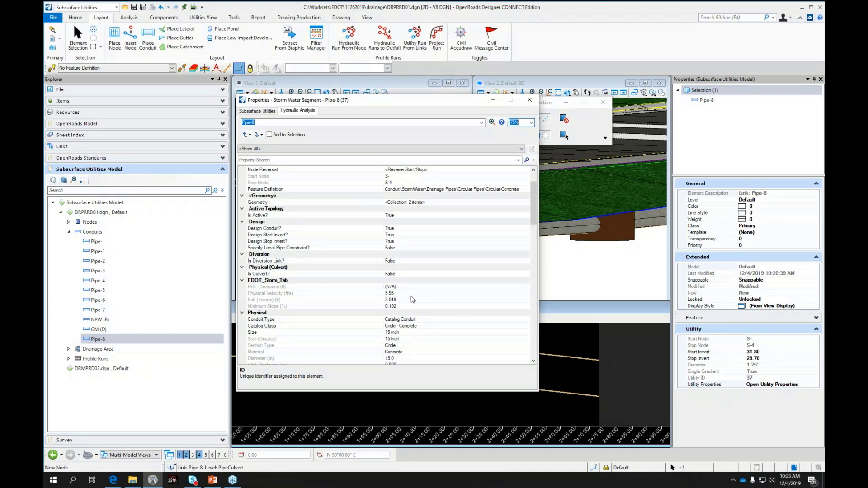
scroll(413, 298, down, 2)
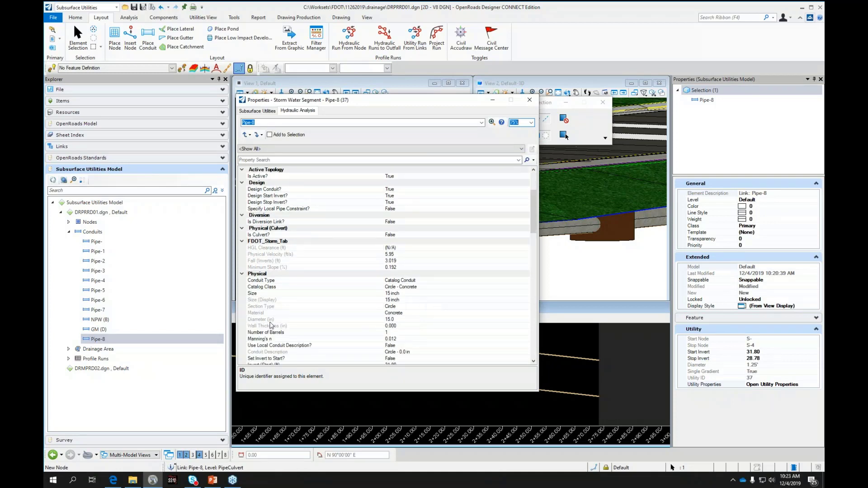
click(288, 320)
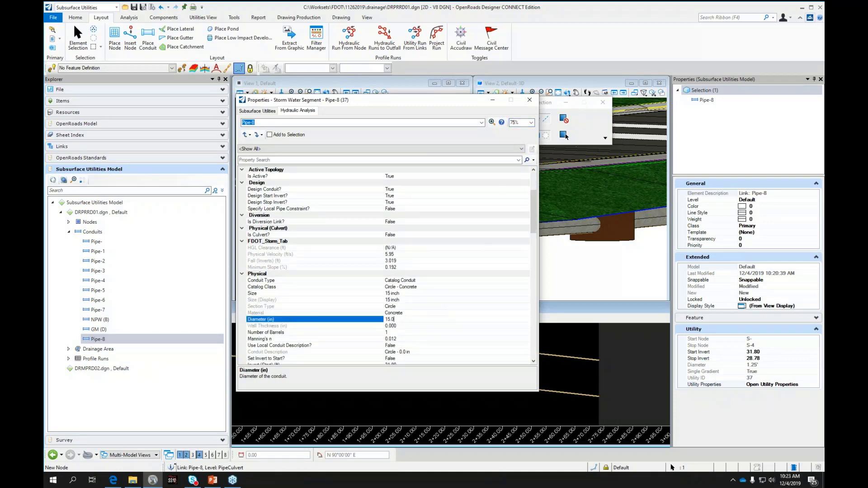
click(529, 99)
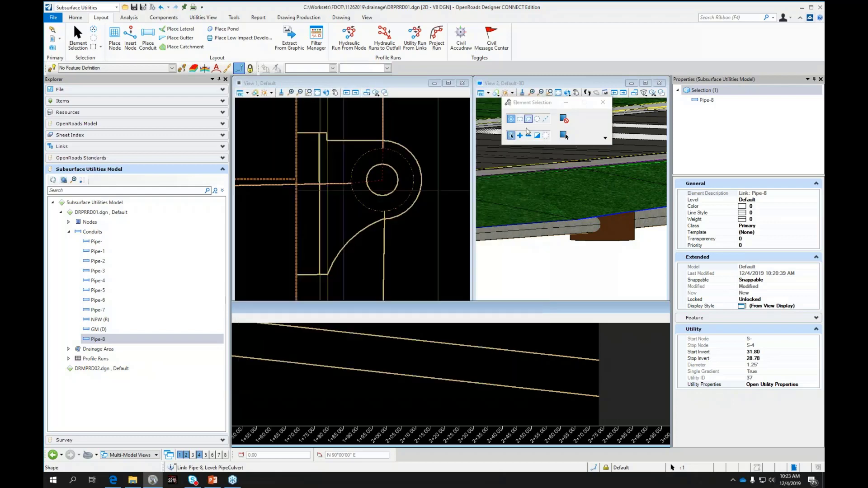
click(429, 251)
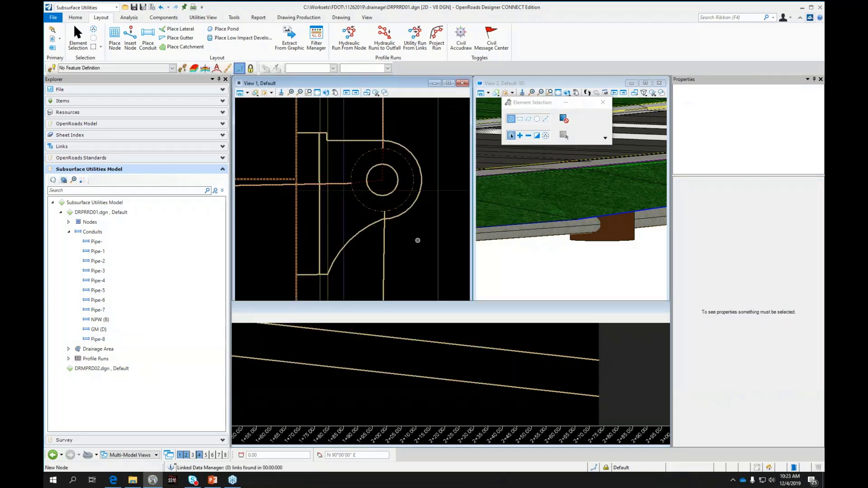
Make Miscellaneous5 the active drawing level for new plan linework.
scroll(373, 196, down, 5)
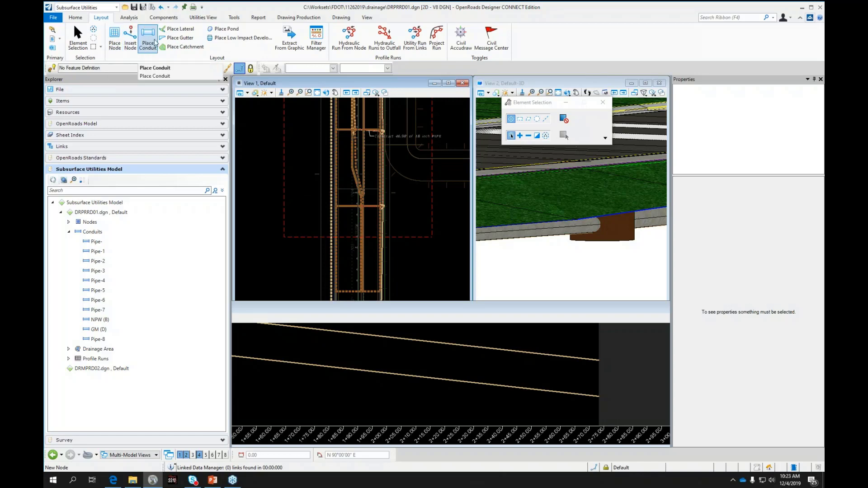
click(291, 43)
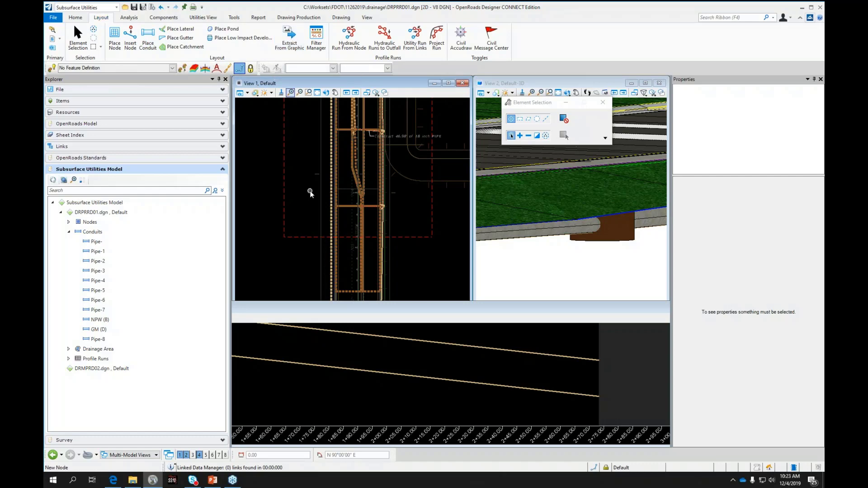
scroll(311, 192, down, 2)
scroll(290, 273, up, 2)
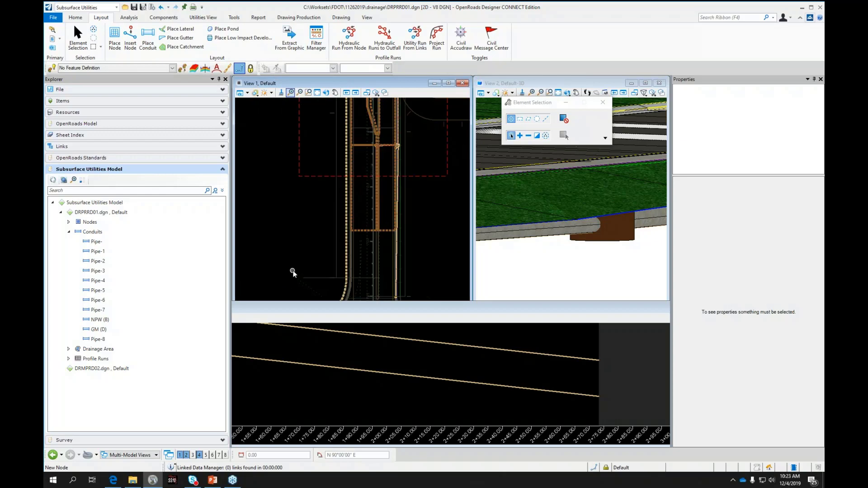
scroll(316, 225, down, 2)
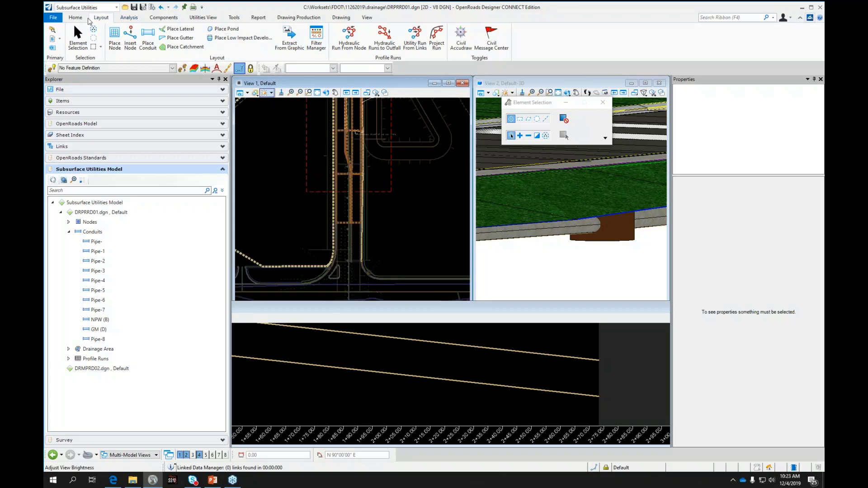
click(346, 19)
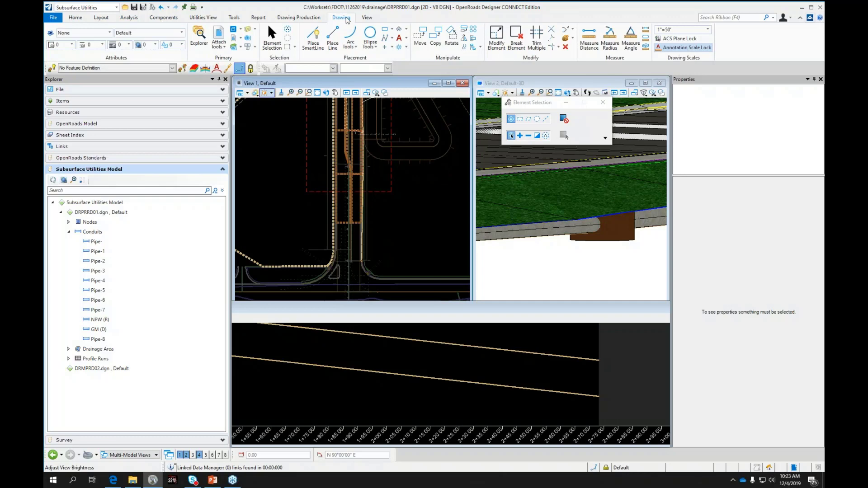
click(180, 34)
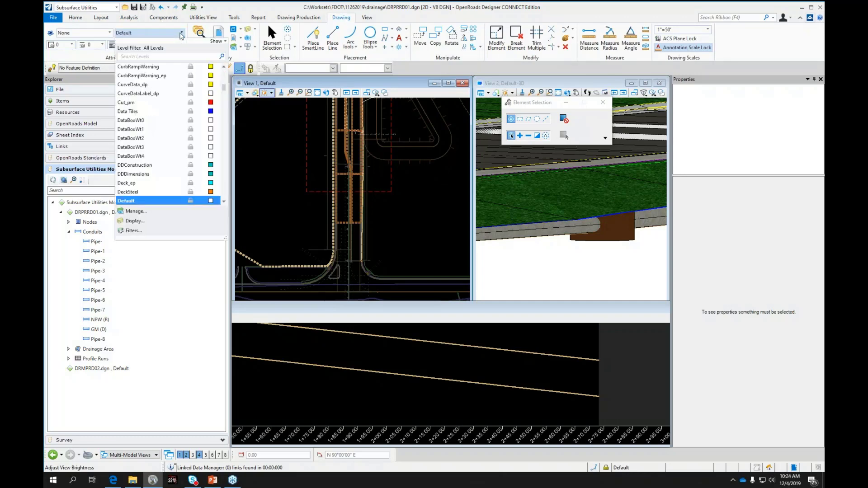
key(s)
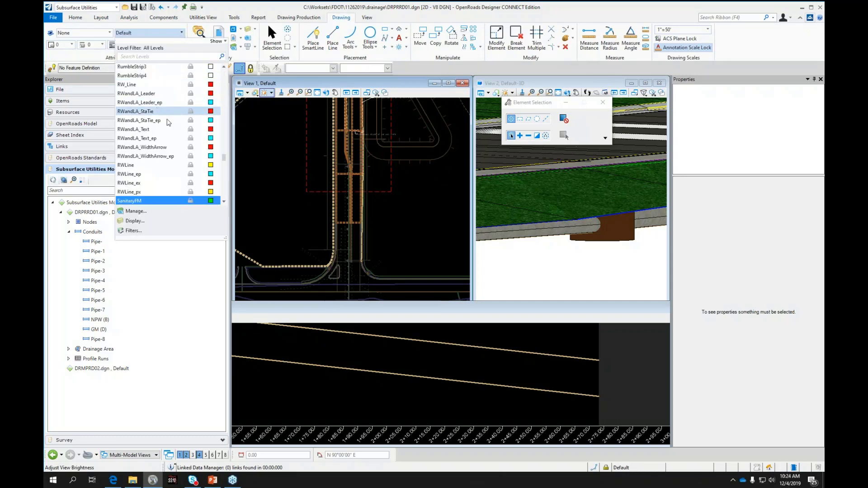
scroll(168, 156, down, 7)
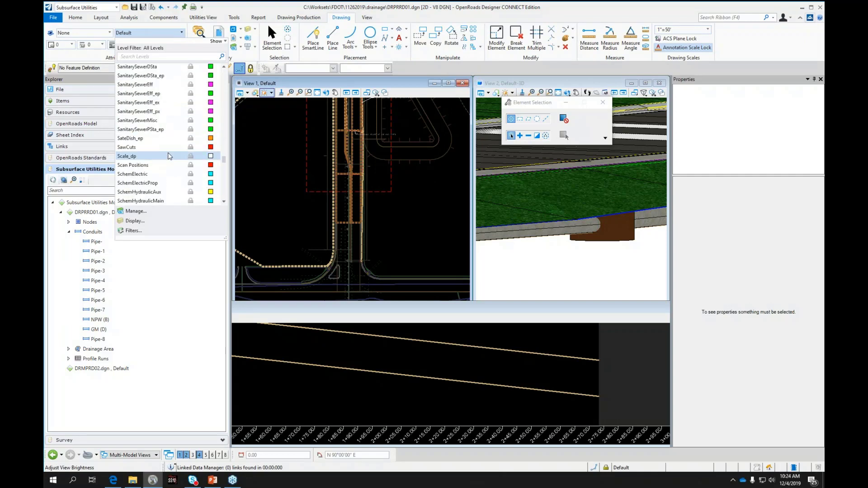
scroll(168, 155, down, 5)
scroll(169, 156, down, 3)
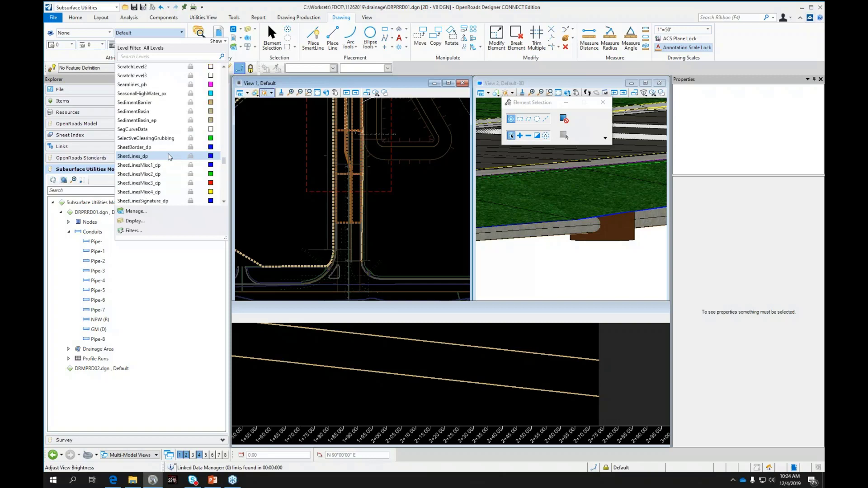
scroll(168, 156, up, 20)
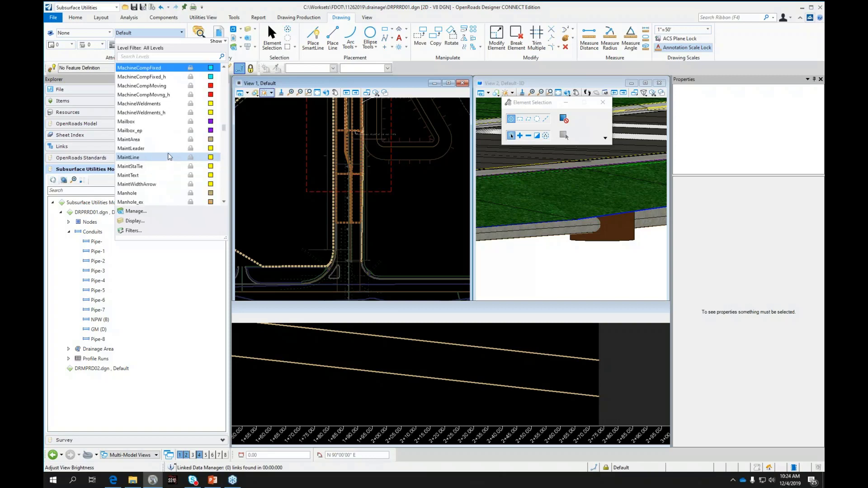
scroll(166, 157, down, 7)
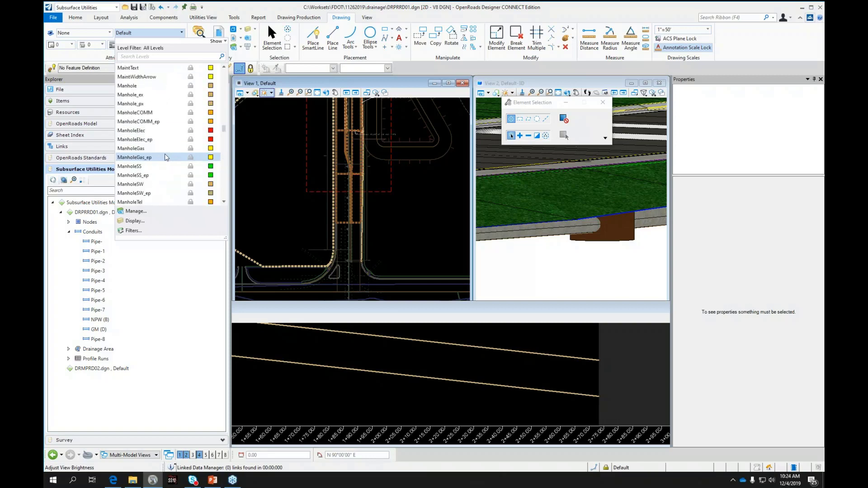
scroll(166, 157, down, 7)
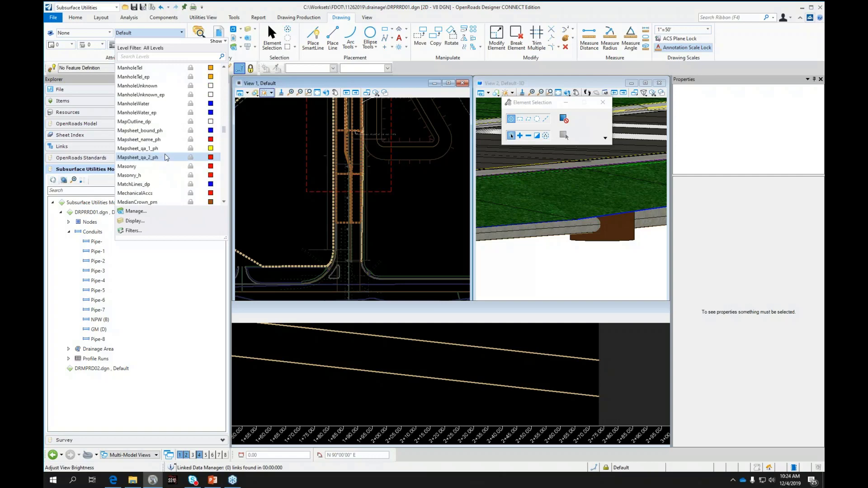
scroll(166, 186, down, 7)
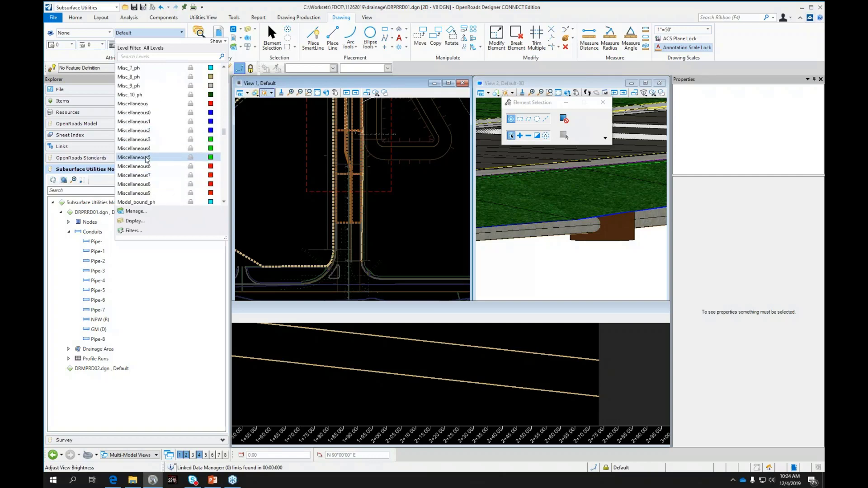
click(147, 159)
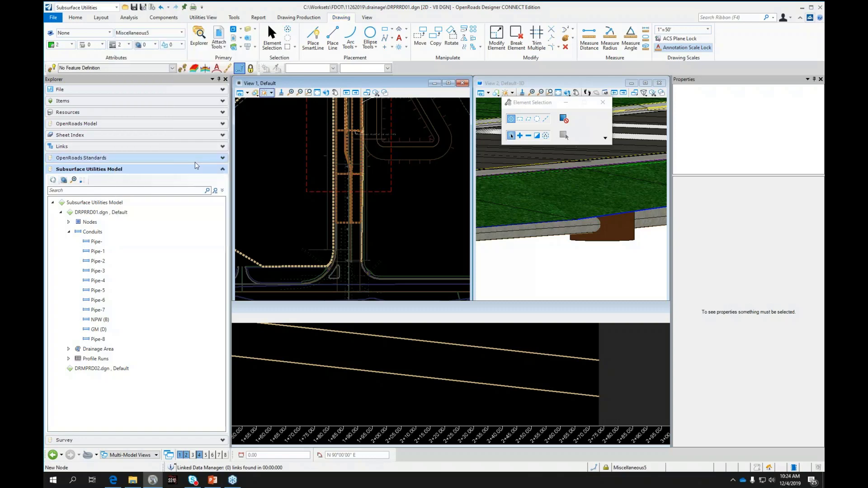
Draw a four-segment SmartLine across the roadway in the plan view, south of the existing storm network.
click(308, 41)
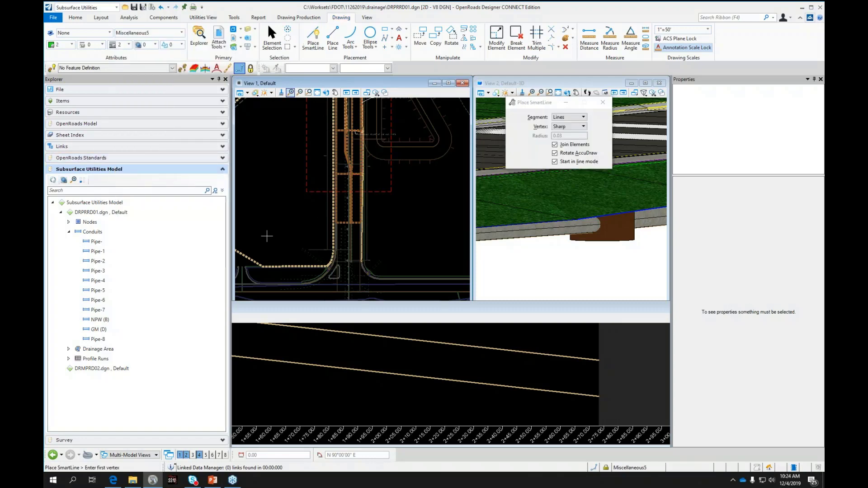
click(266, 236)
click(307, 220)
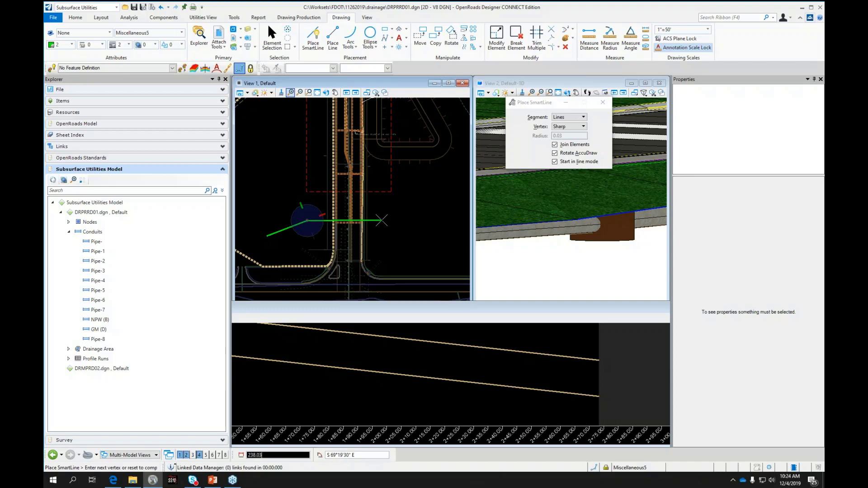
click(382, 220)
click(427, 246)
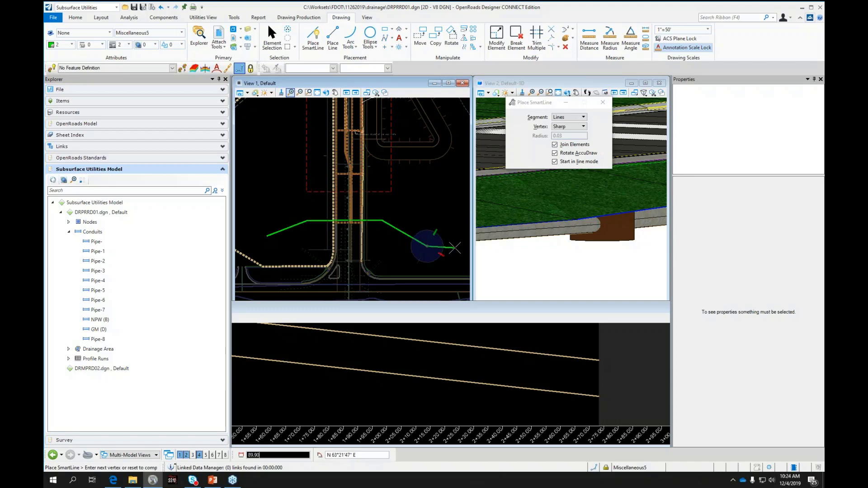
click(460, 245)
right_click(430, 213)
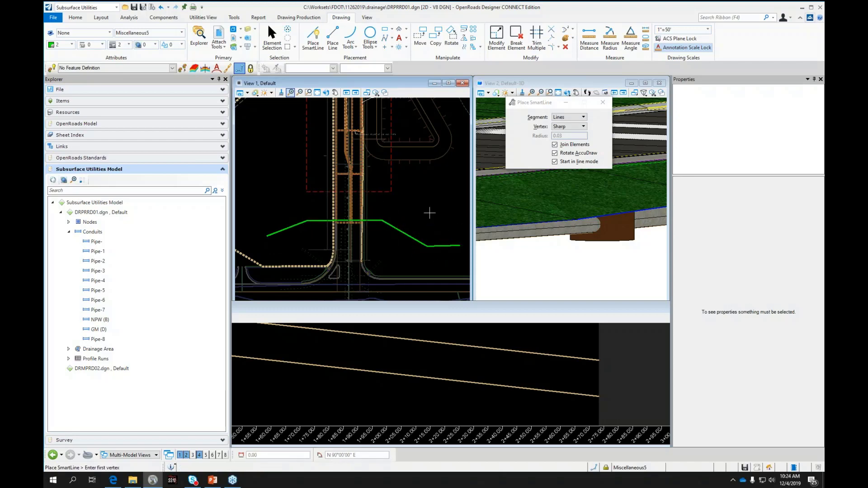
key(Escape)
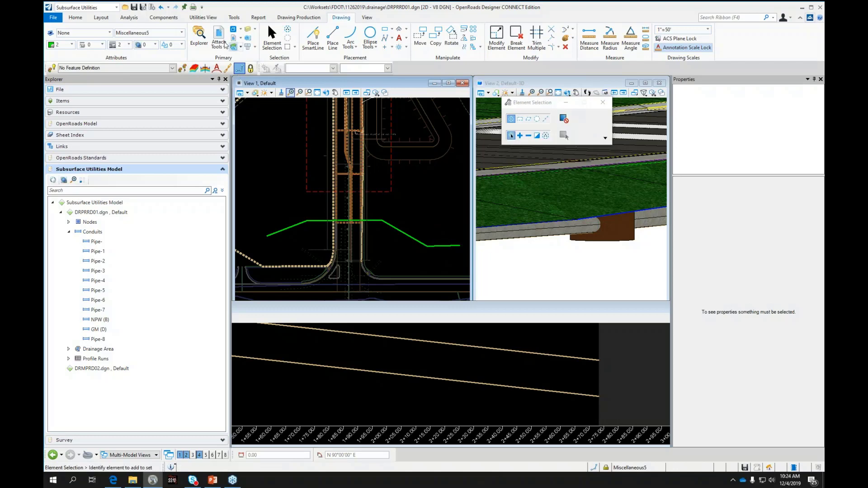
Start Extract From Graphic with the existing Gas Main (Quality Level B) feature definition and the 4" description.
click(91, 7)
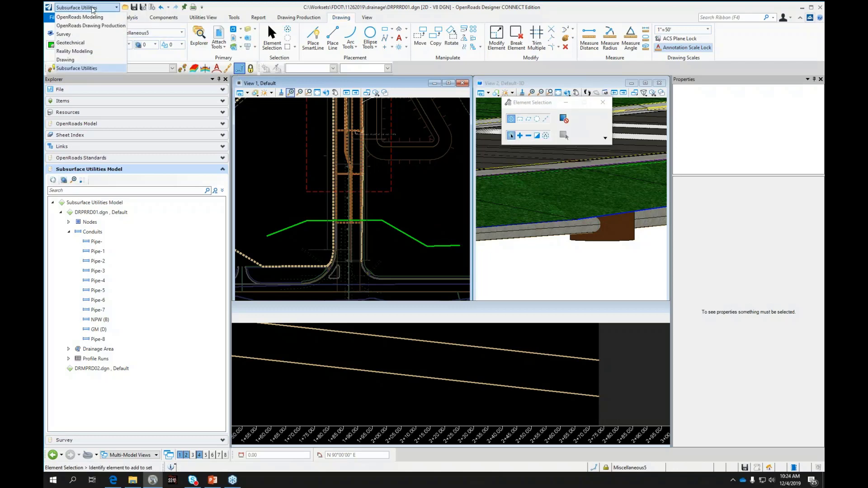
click(86, 69)
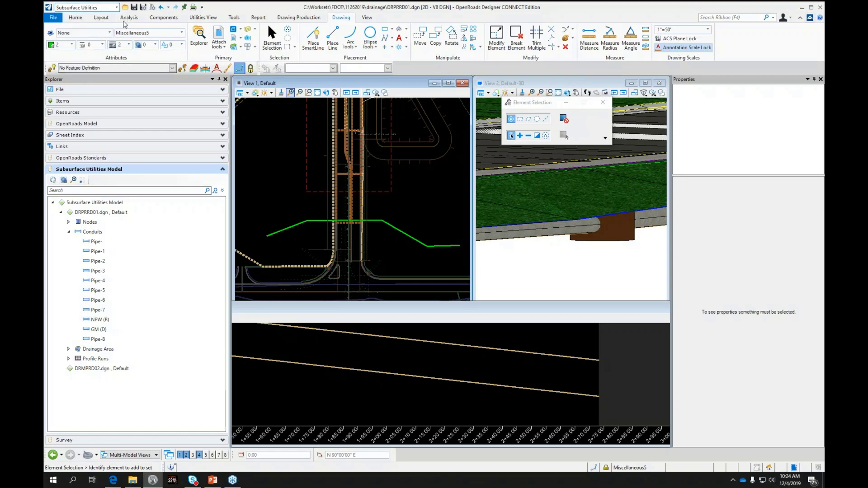
click(102, 18)
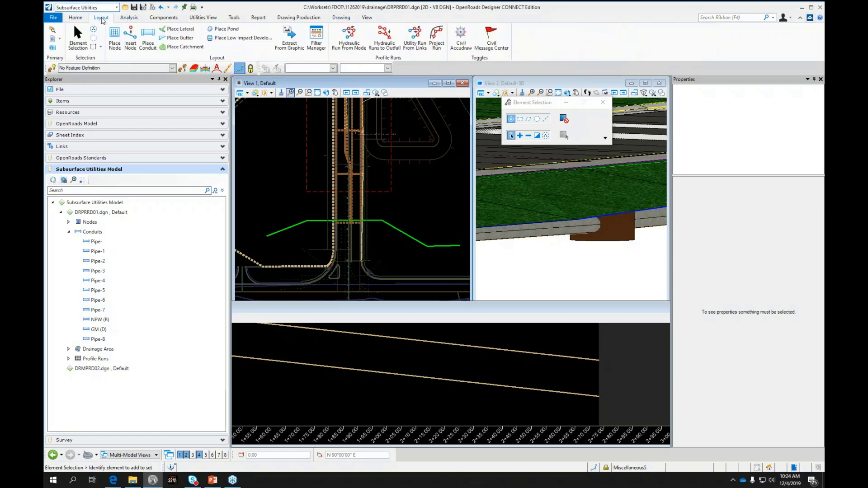
click(289, 38)
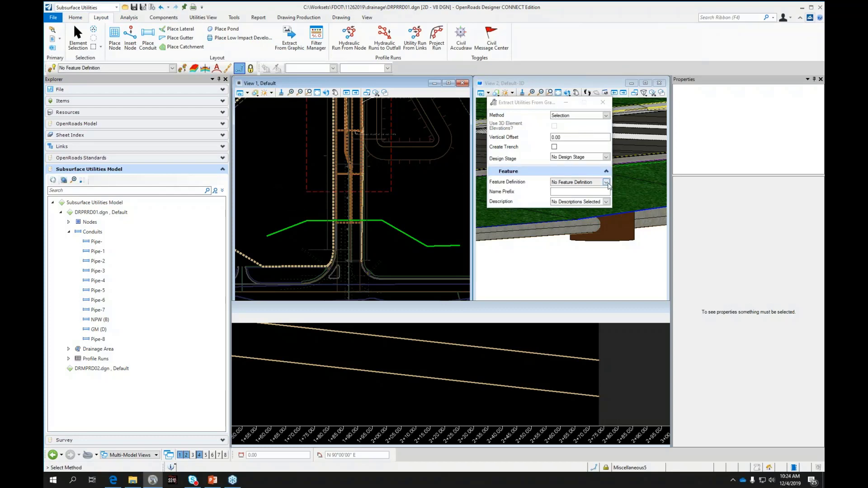
click(606, 182)
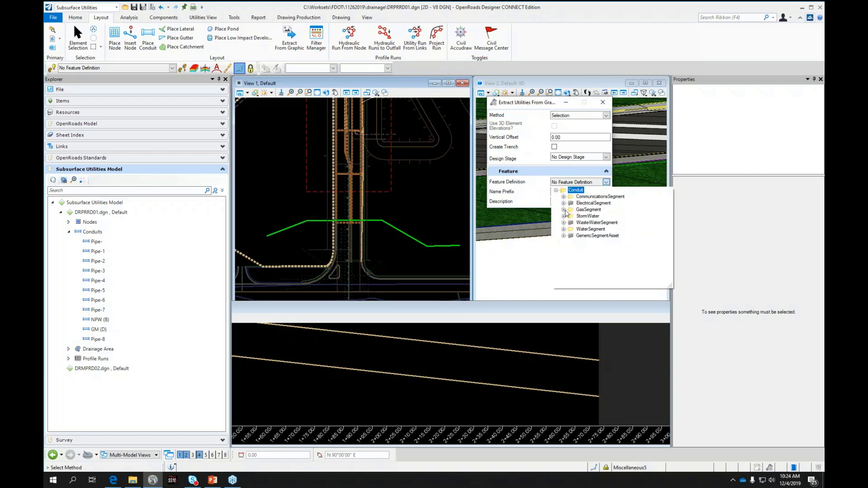
click(563, 210)
click(571, 216)
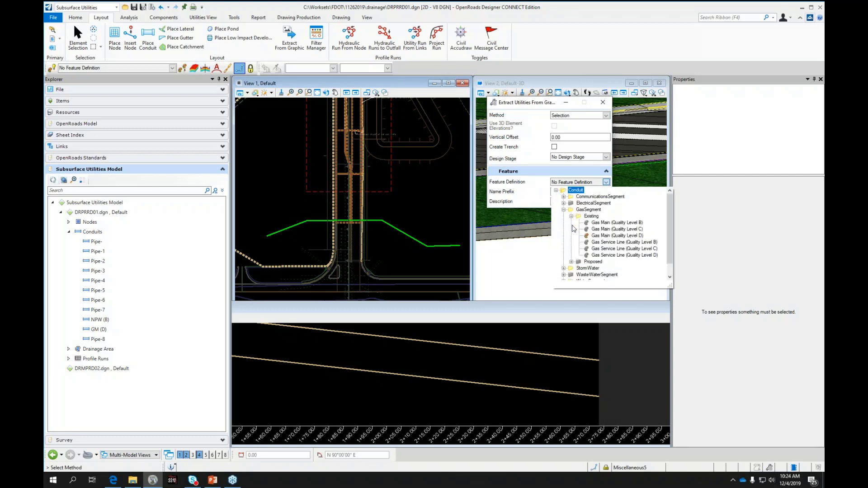
click(605, 222)
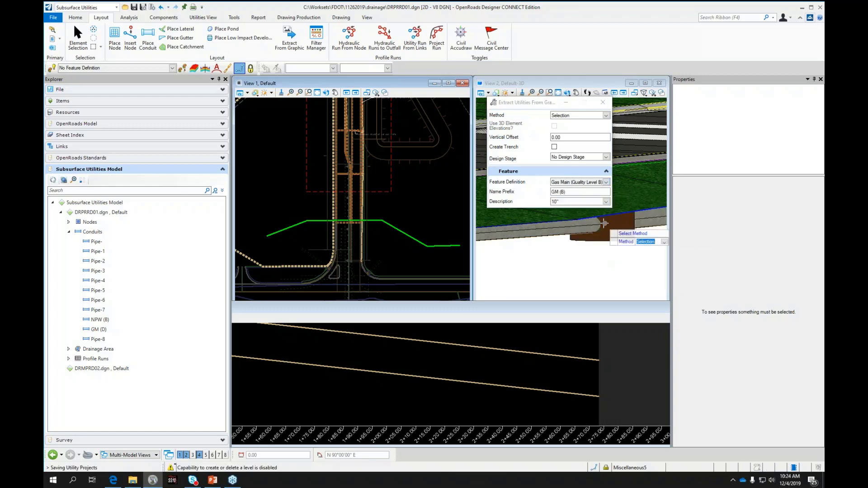
click(605, 202)
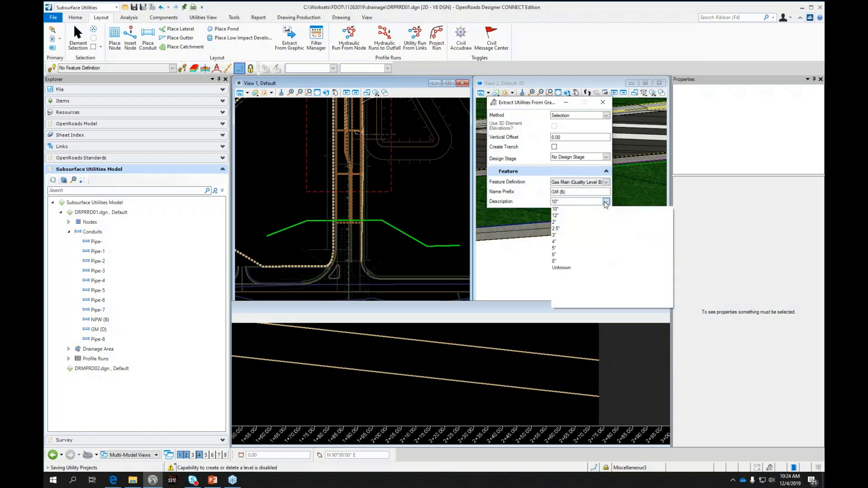
click(554, 242)
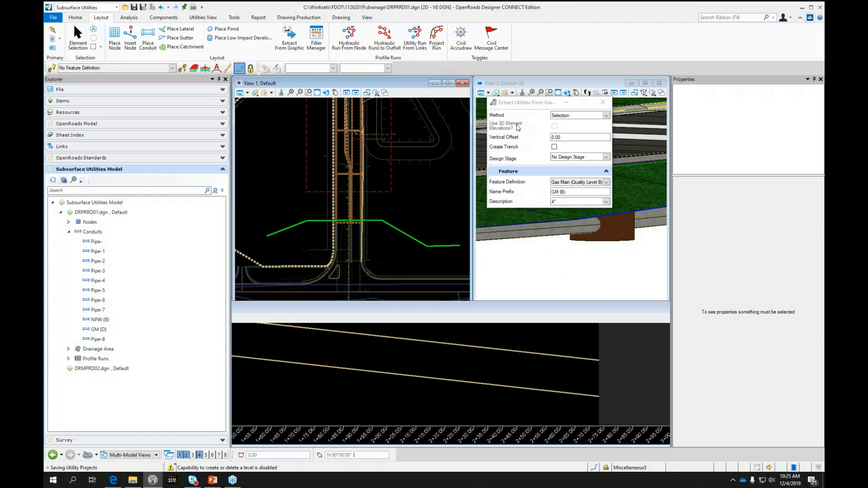
Try to extract the gas main from the green line string crossing the road, using the Selection method.
click(404, 233)
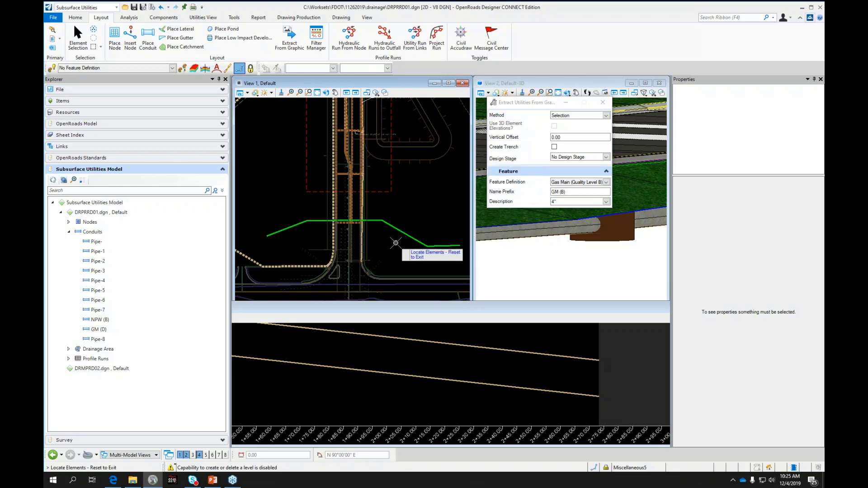
right_click(407, 249)
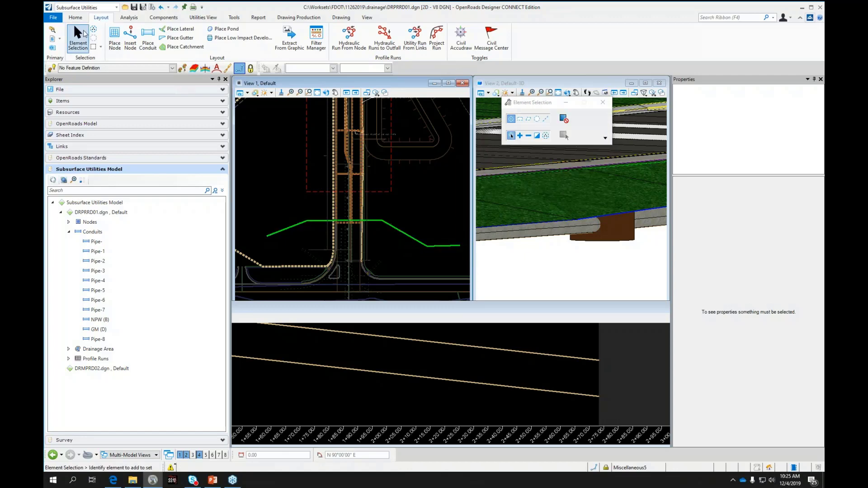
click(420, 245)
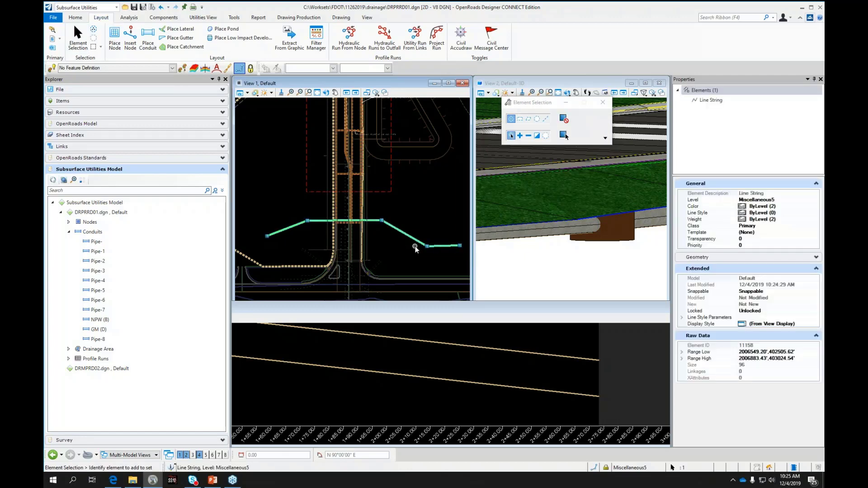
click(290, 36)
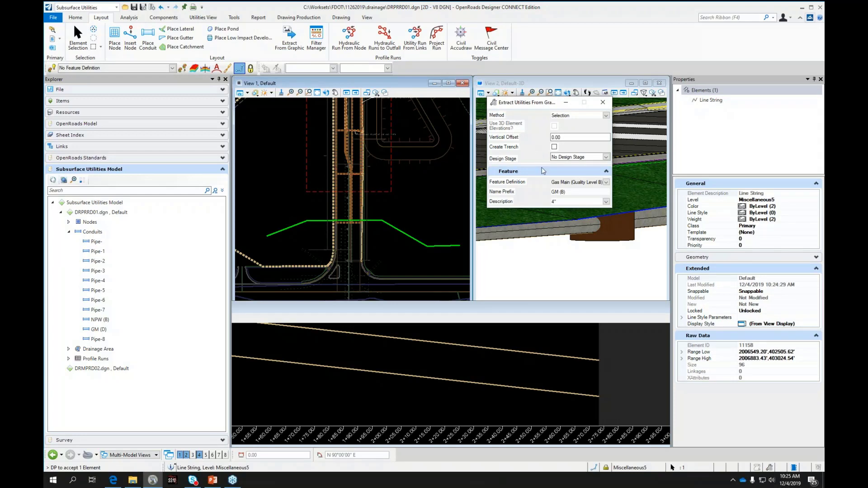
click(419, 256)
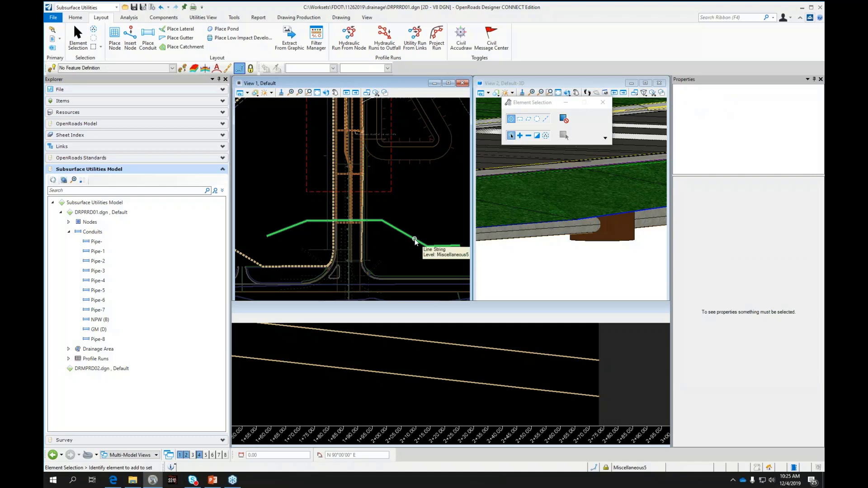
Open the profile model of the green line string crossing the road in the existing profile view.
click(414, 240)
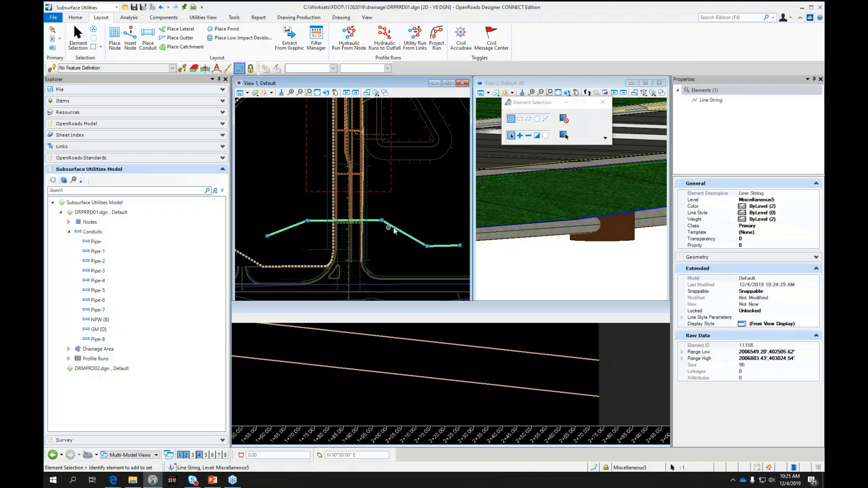
mouse_move(408, 237)
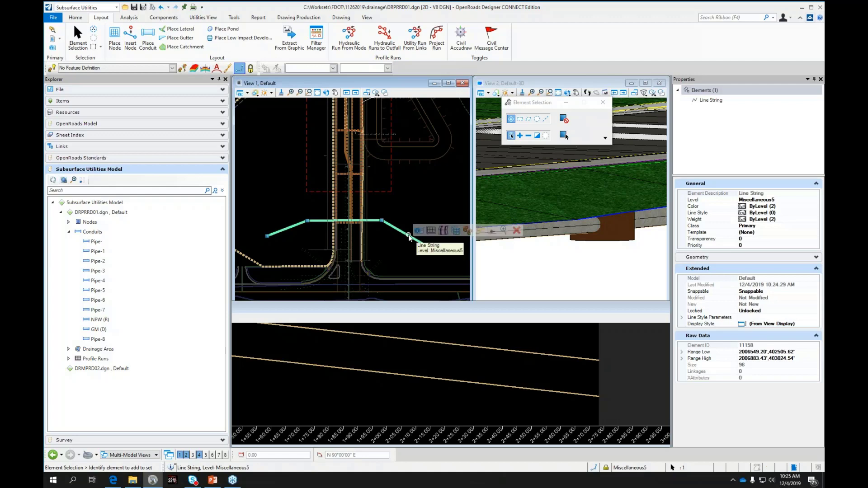
click(431, 230)
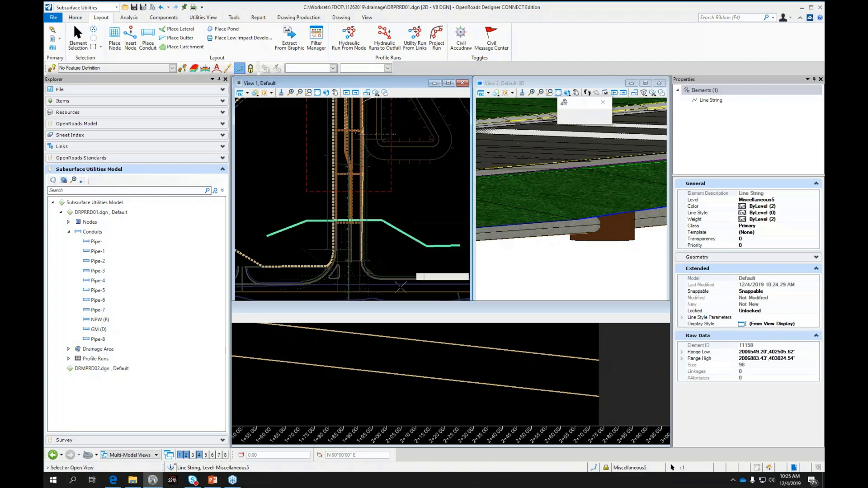
click(367, 398)
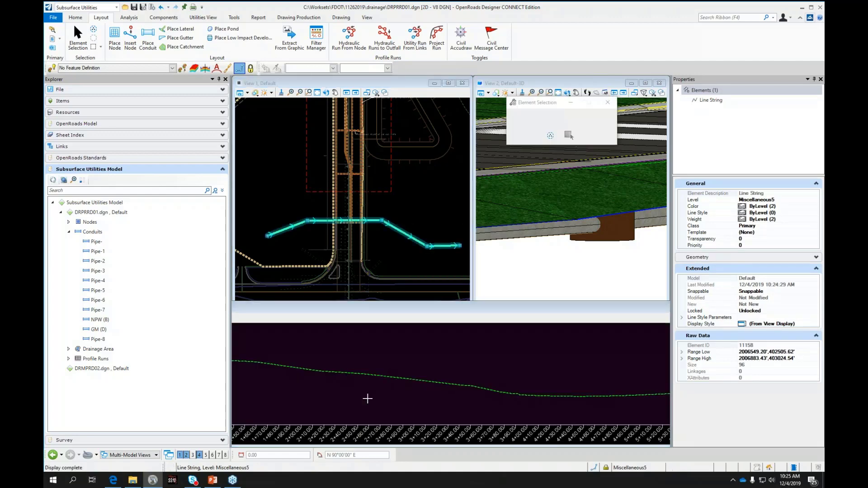
Set the vertical offset of the line string's existing-ground surface profile to -2.5 feet.
click(397, 378)
click(707, 336)
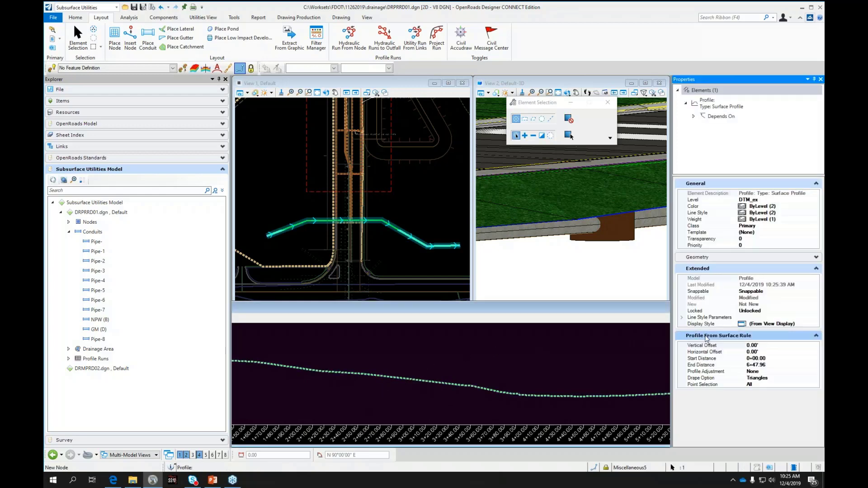
click(757, 346)
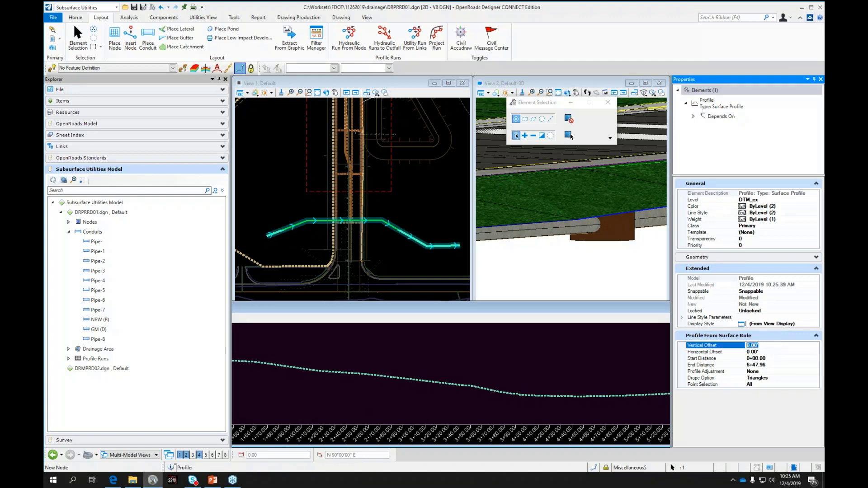
text(-2.5)
key(Return)
click(405, 367)
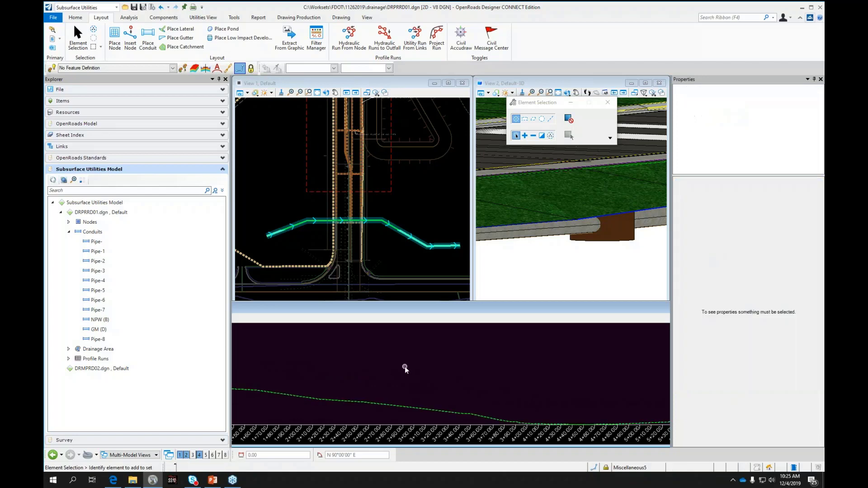
Make the offset surface profile the active profile of the line string and check the resulting element in 3D.
scroll(399, 393, down, 5)
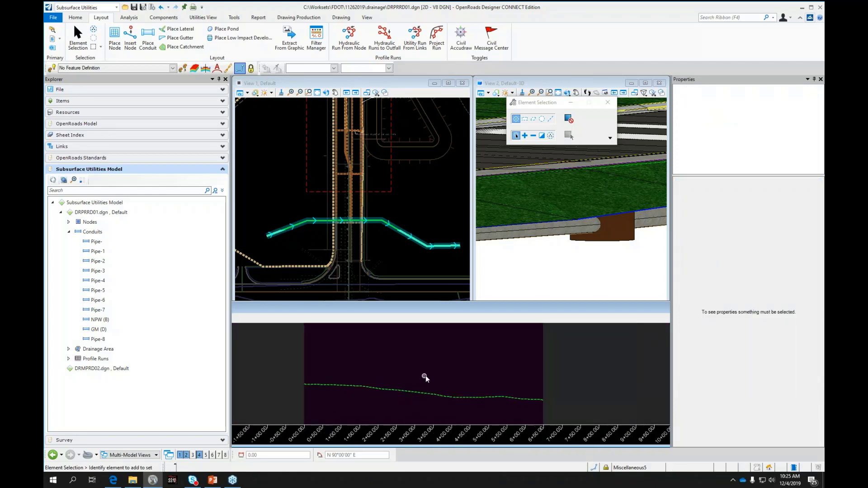
scroll(606, 230, down, 3)
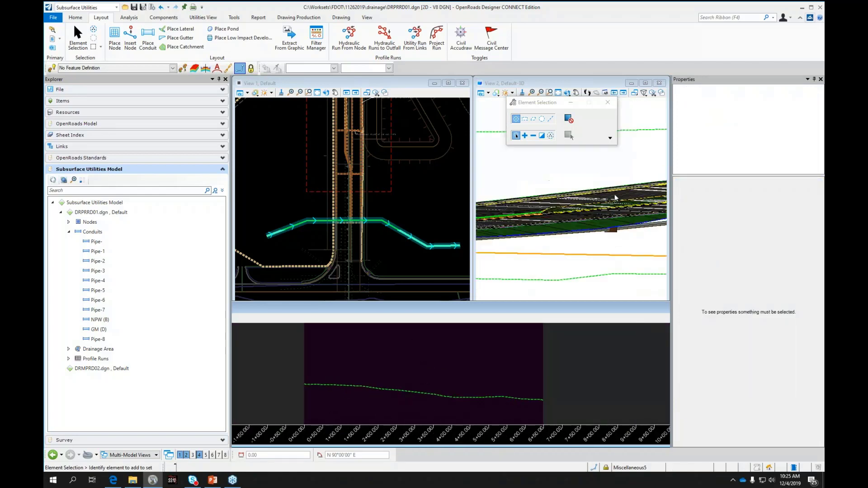
scroll(613, 212, down, 2)
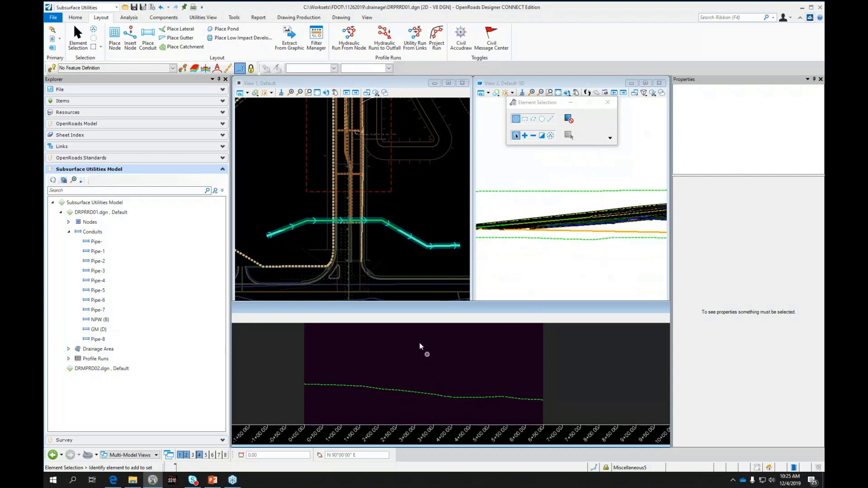
click(424, 394)
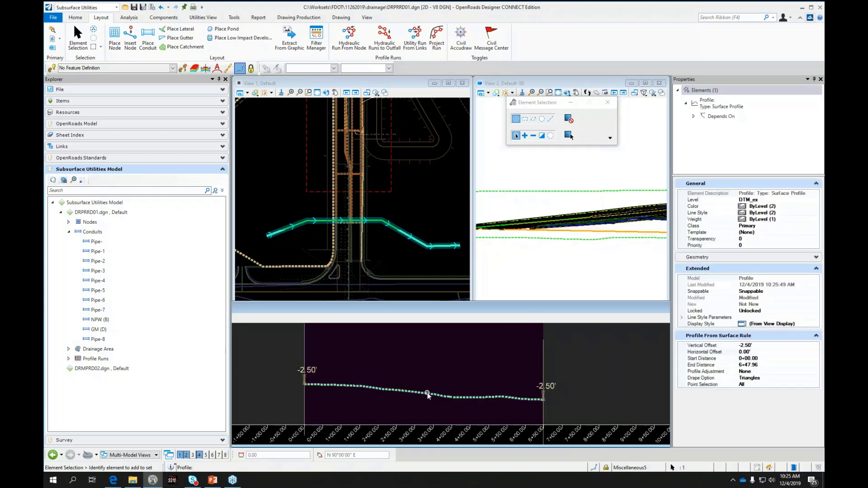
click(448, 389)
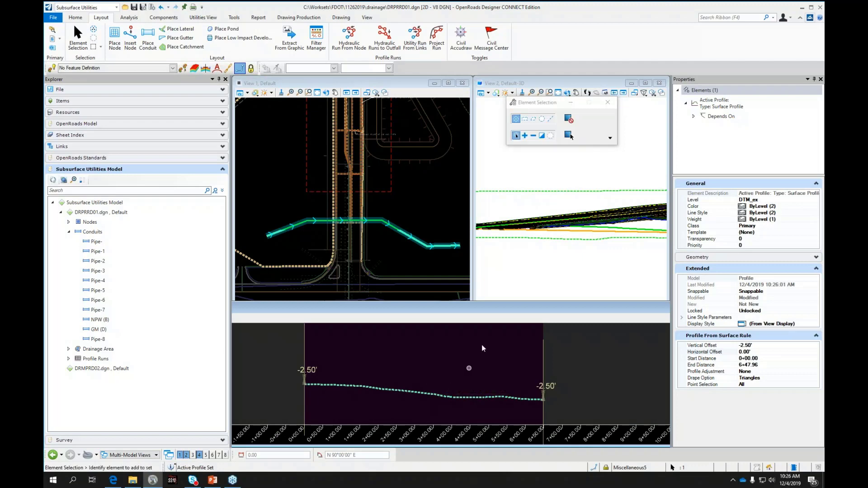
scroll(587, 235, up, 4)
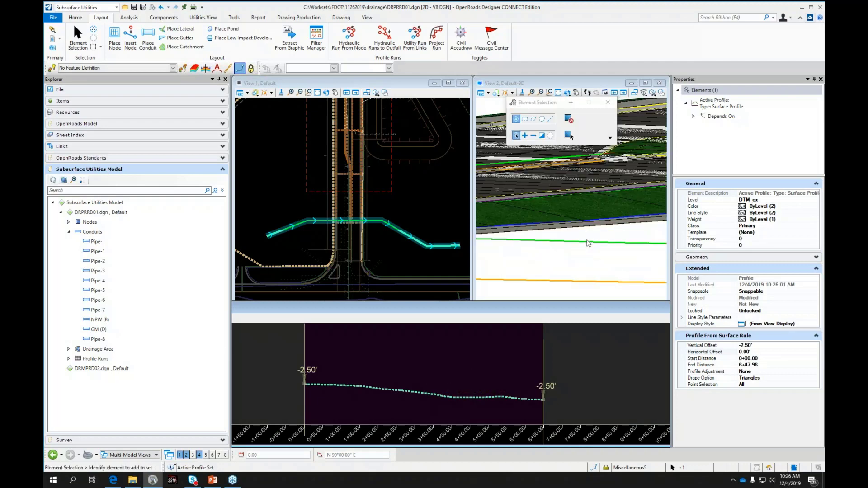
click(586, 251)
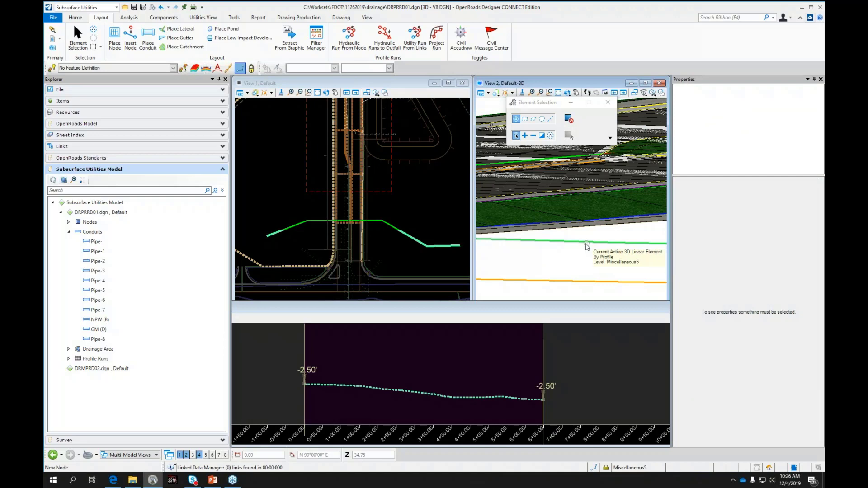
click(284, 135)
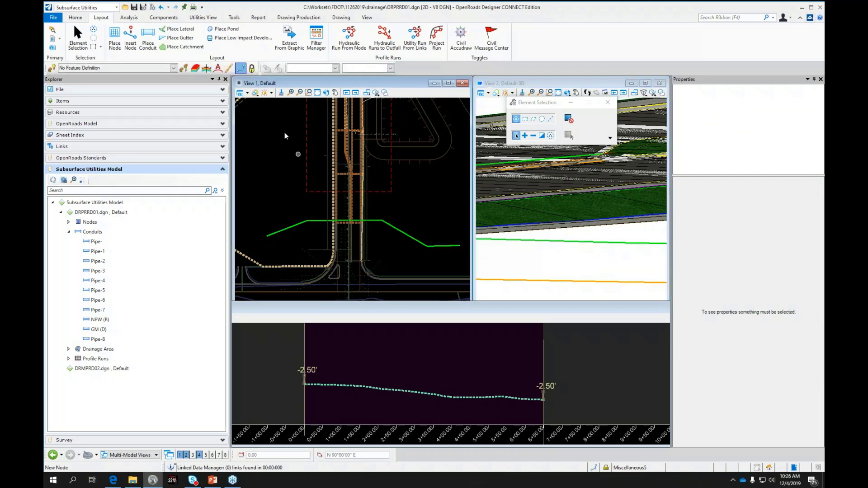
Extract the 4" Gas Main (Quality Level B) from the green line string, using the active terrain, a -2.5 vertical offset and no trench.
click(285, 41)
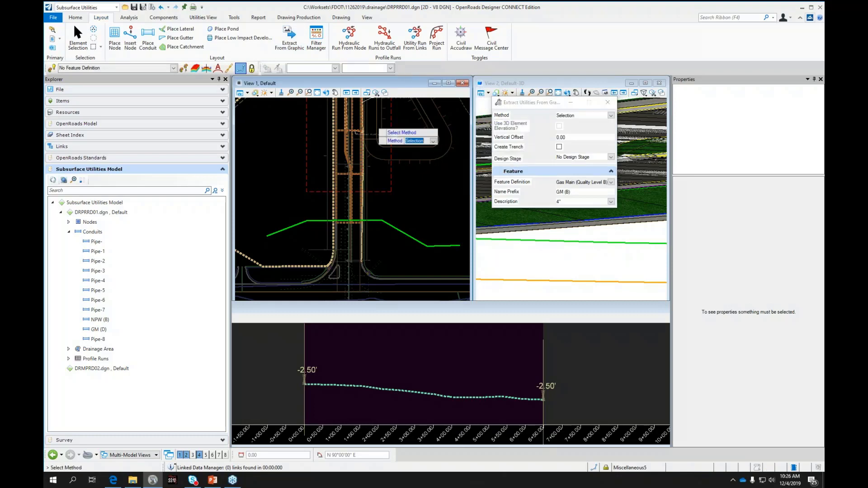
click(83, 38)
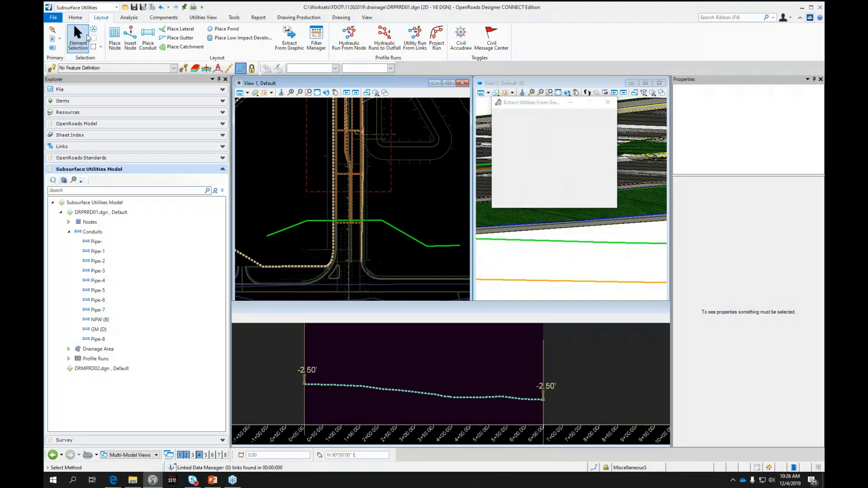
click(416, 238)
click(289, 40)
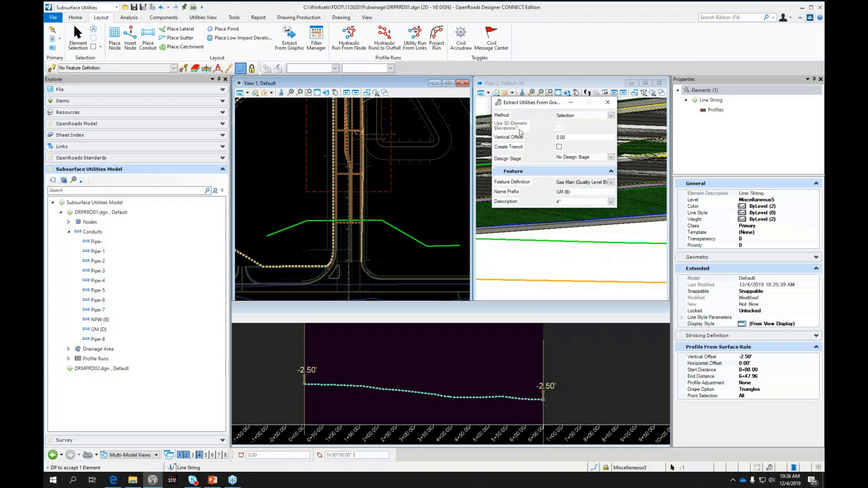
click(429, 239)
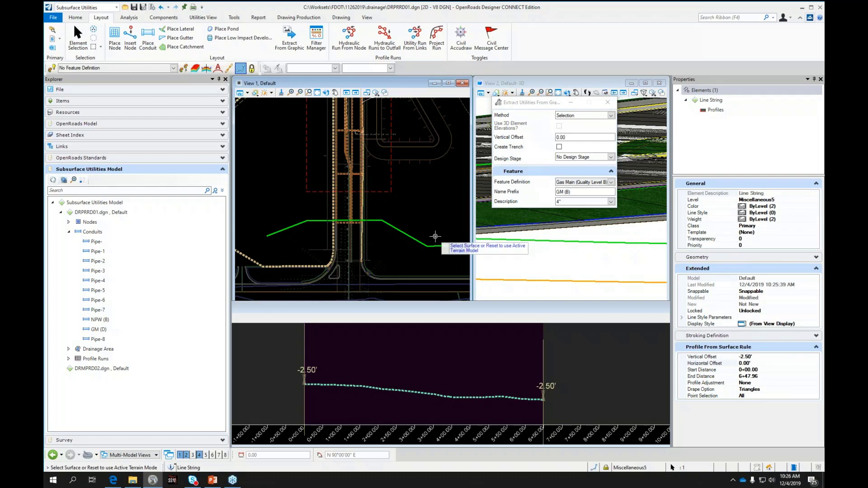
click(558, 127)
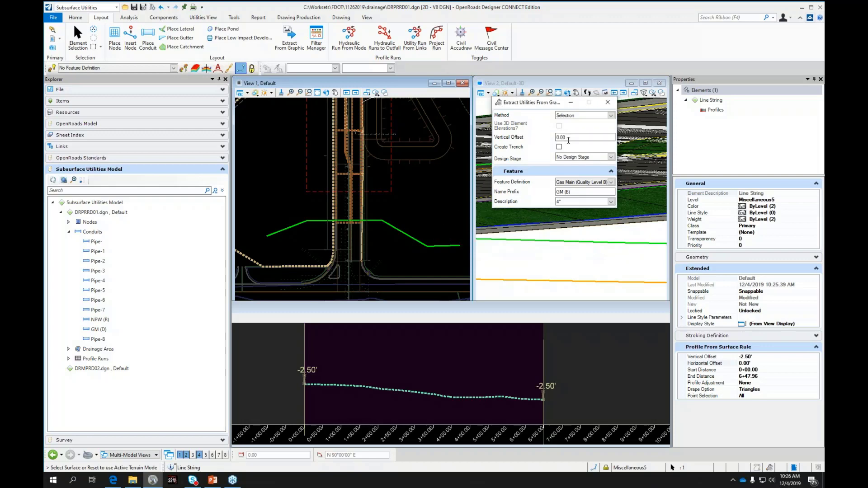
right_click(401, 261)
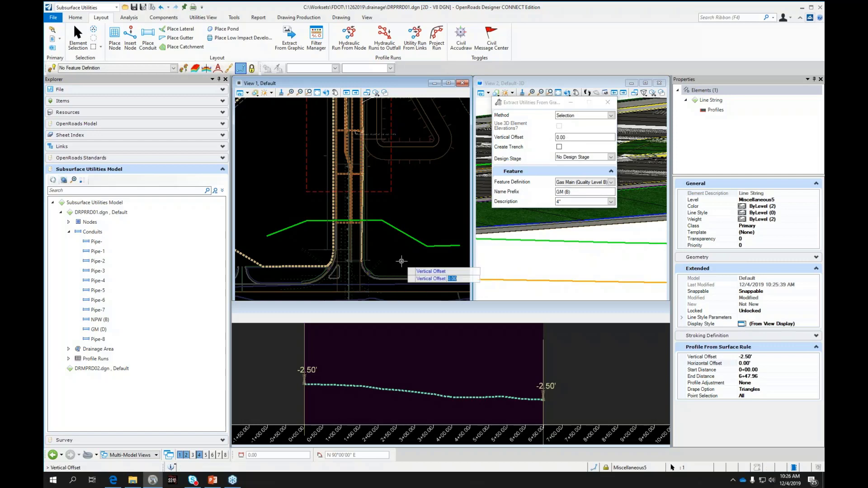
text(-2.5)
key(Return)
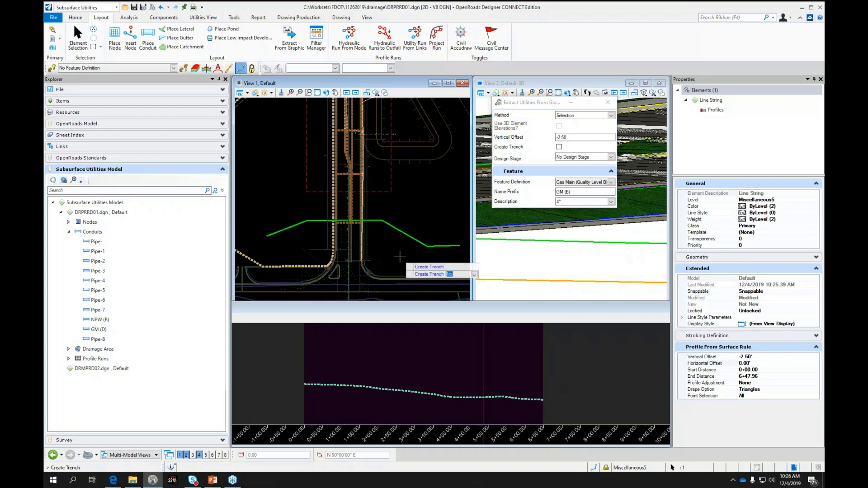
key(Return)
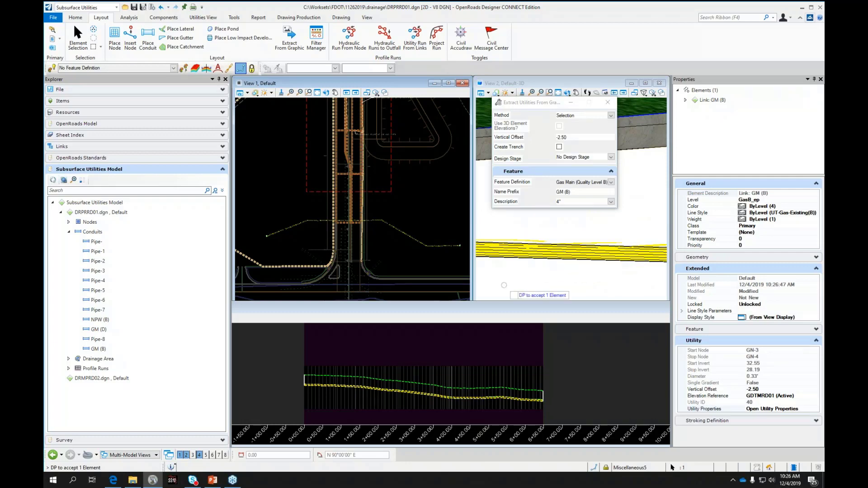
Examine the extracted GM (B) gas main in the profile, plan and 3D views, comparing its depth with the ground and roadway.
scroll(445, 397, up, 3)
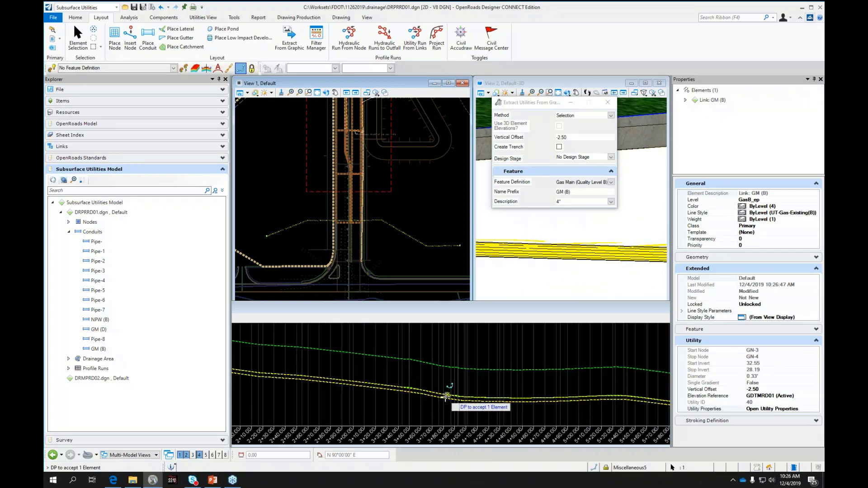
scroll(447, 400, down, 3)
click(401, 269)
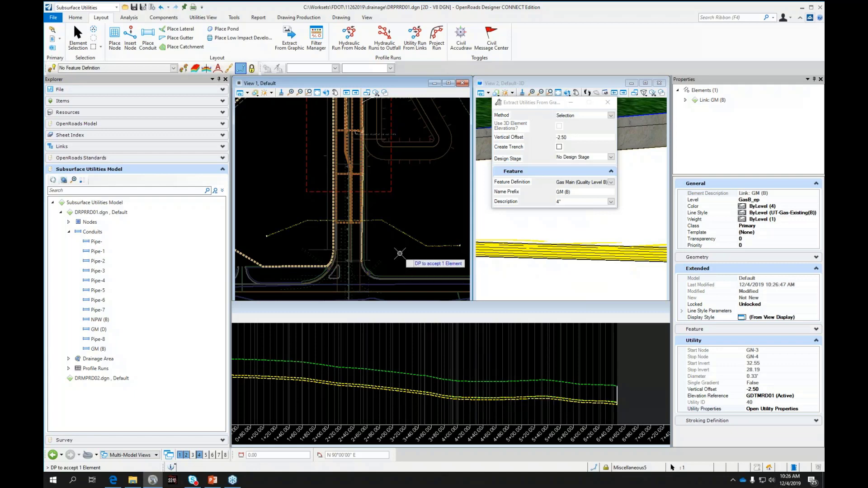
click(412, 239)
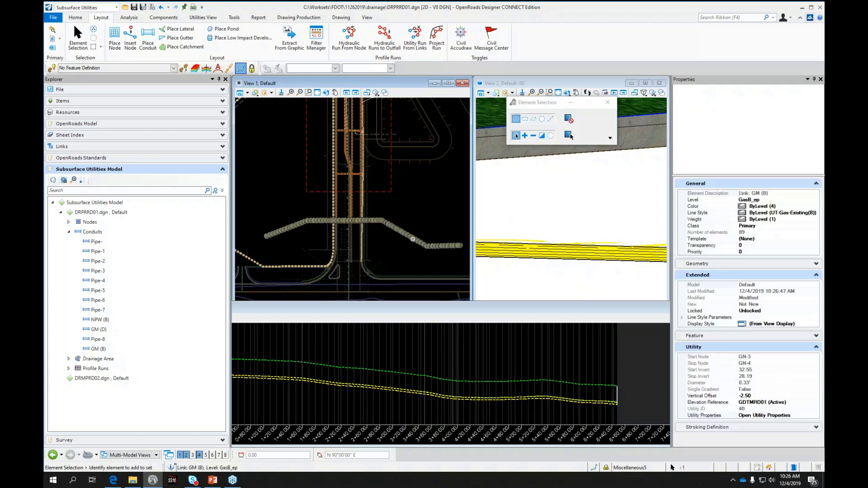
scroll(432, 249, up, 1)
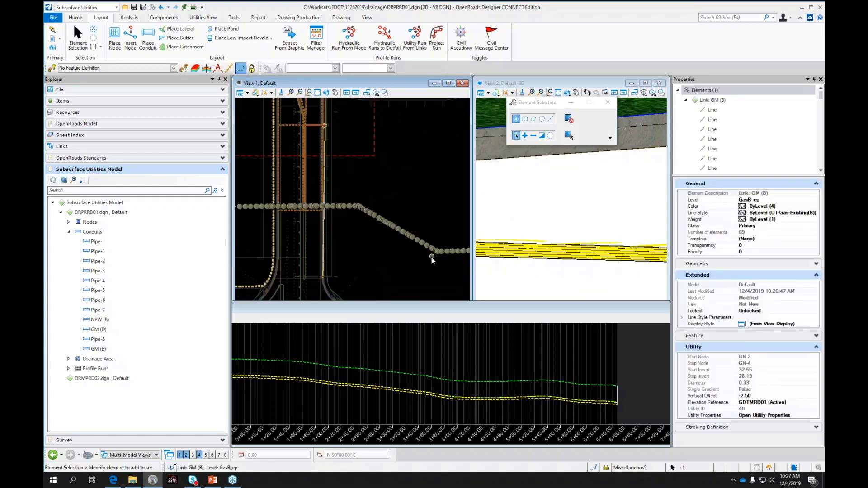
click(413, 265)
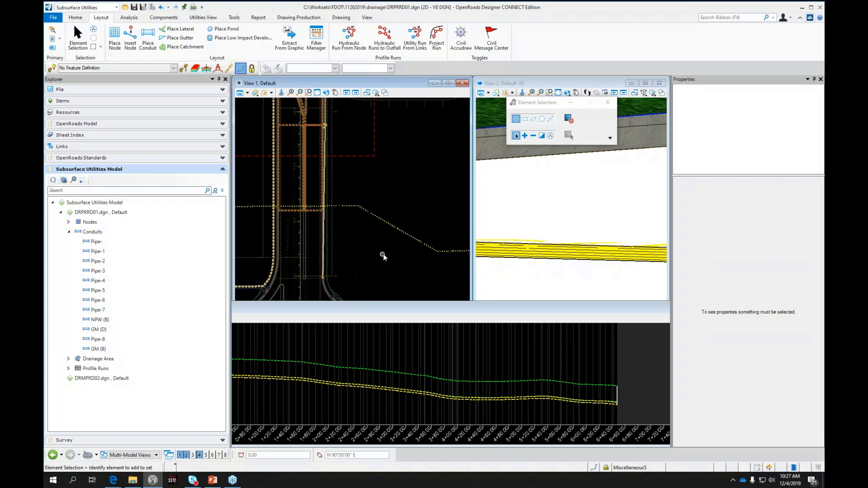
scroll(537, 206, down, 2)
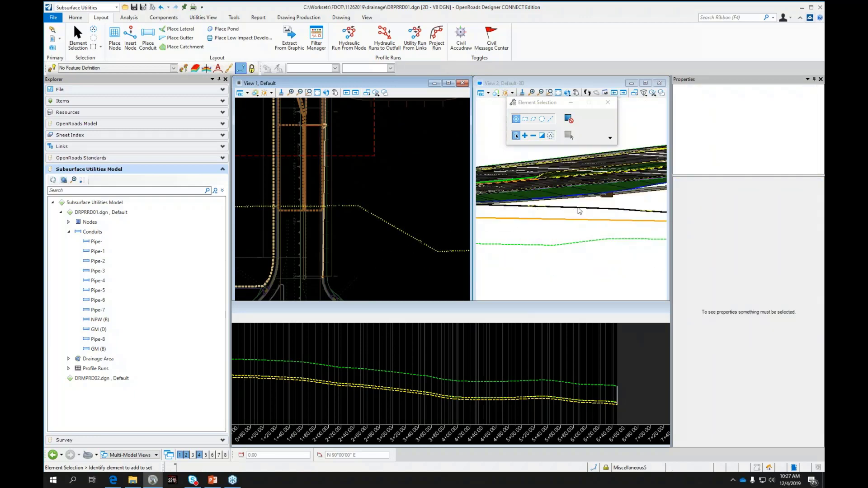
scroll(580, 211, down, 1)
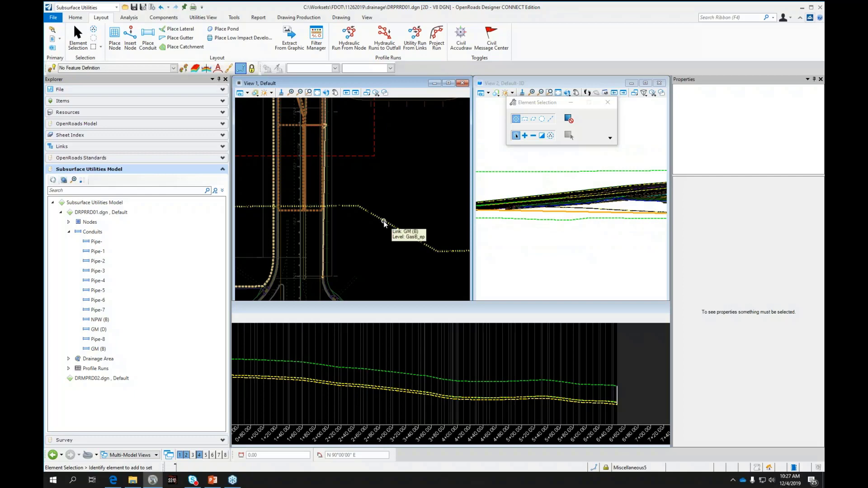
scroll(372, 233, down, 2)
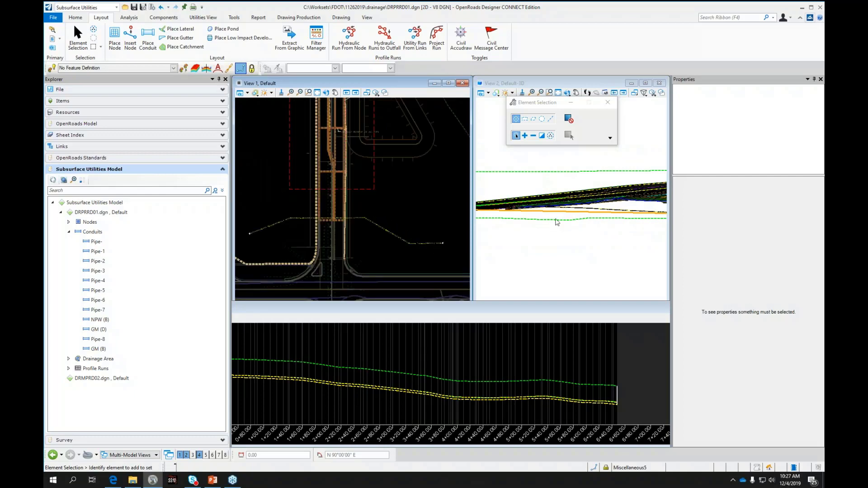
shift+middle_drag(560, 215, 560, 222)
scroll(561, 221, down, 2)
scroll(561, 192, up, 1)
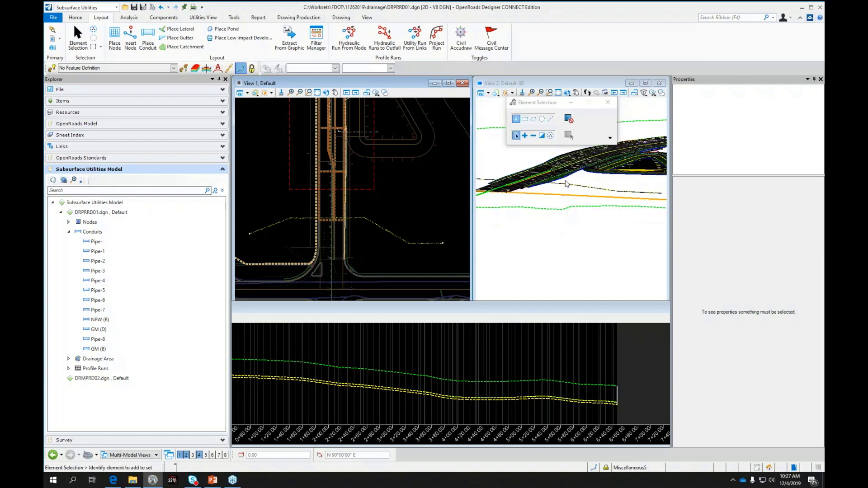
scroll(568, 175, up, 3)
scroll(568, 193, up, 1)
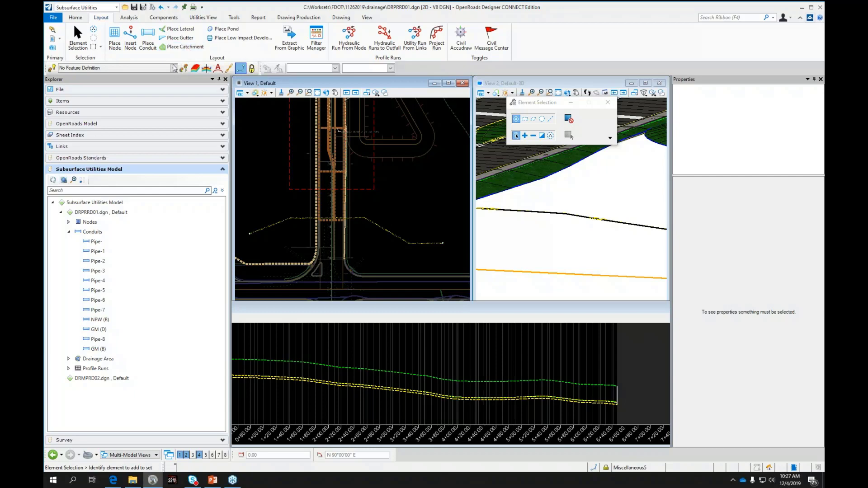
Review the Design and Analysis scenarios in the Scenario Manager and close it.
click(132, 18)
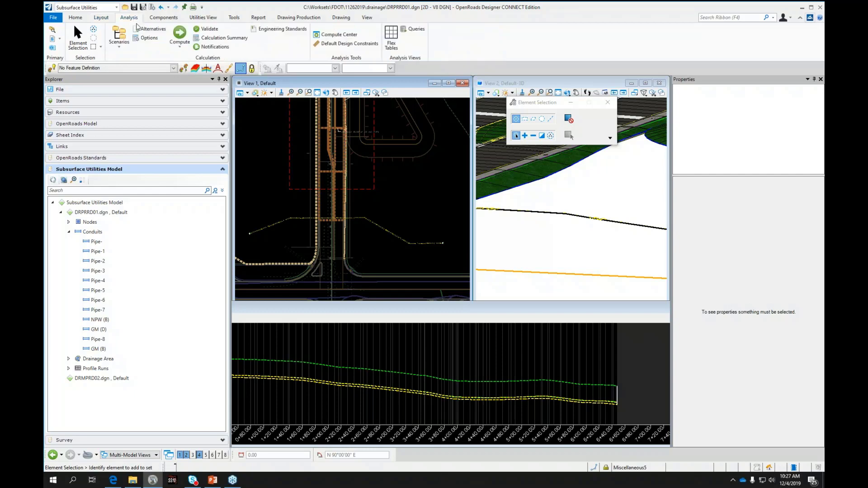
click(119, 42)
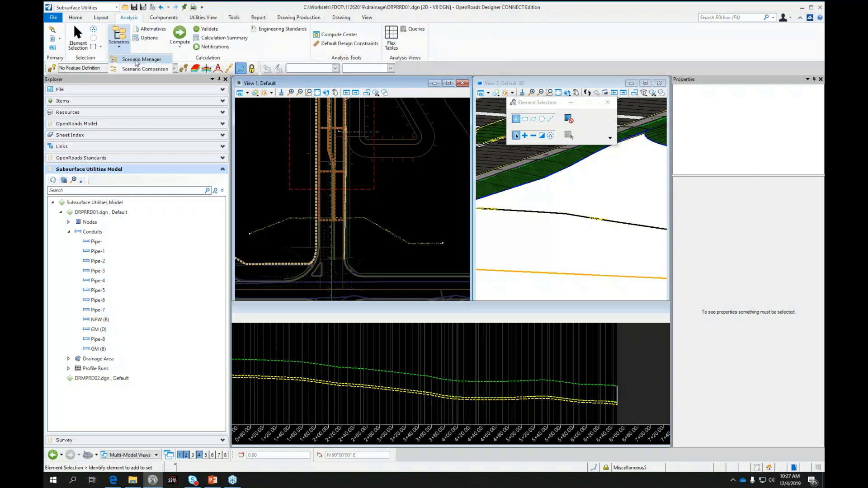
click(135, 59)
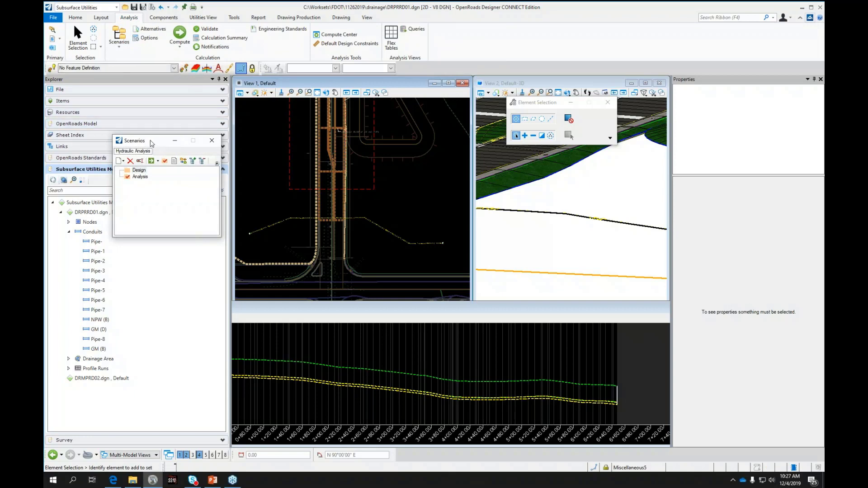
drag(151, 143, 362, 131)
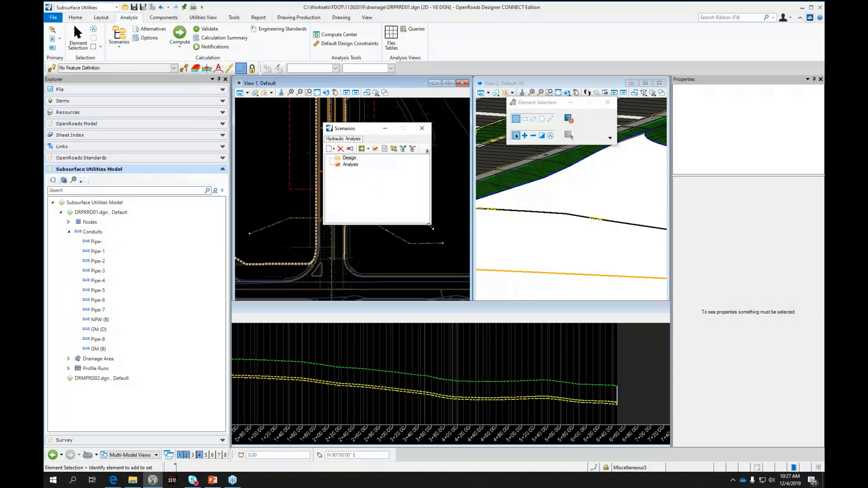
drag(430, 225, 586, 344)
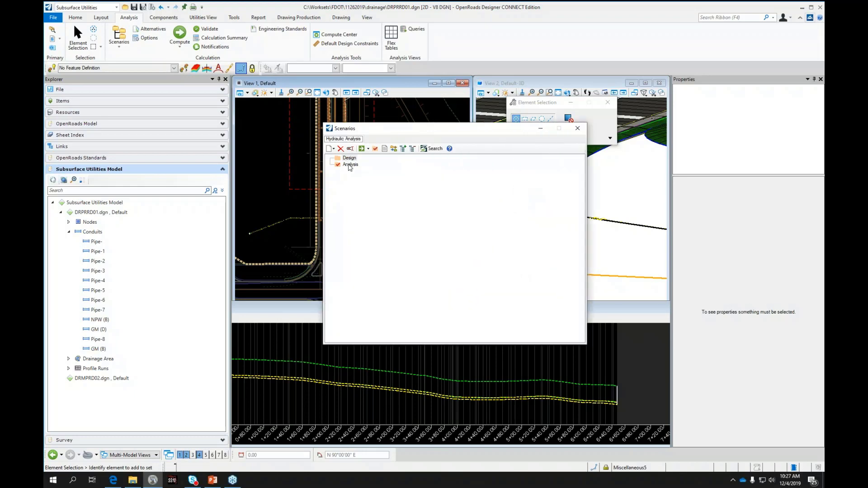
click(349, 165)
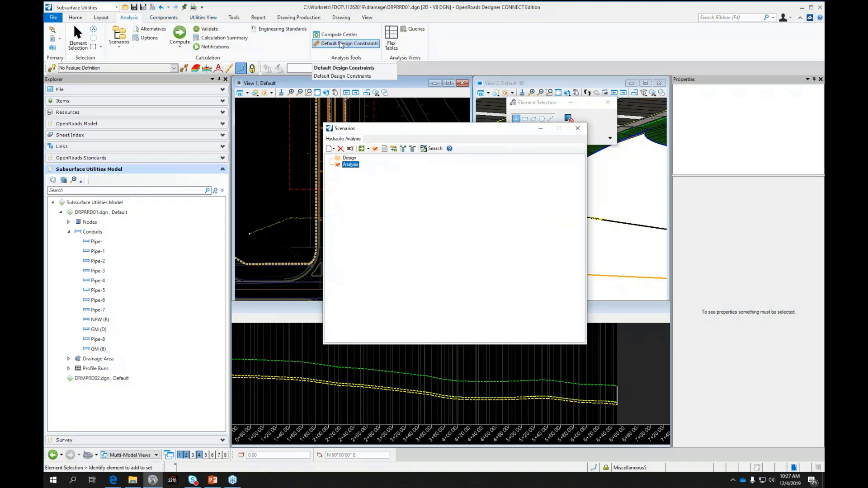
click(349, 158)
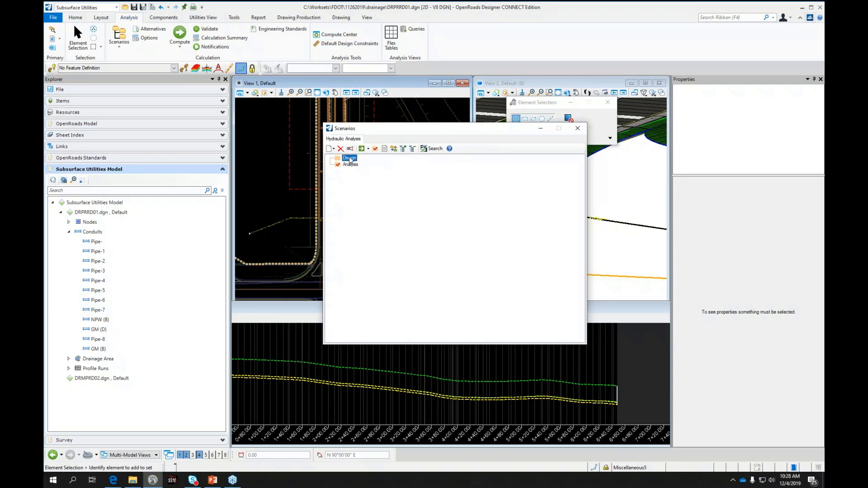
click(349, 165)
click(577, 130)
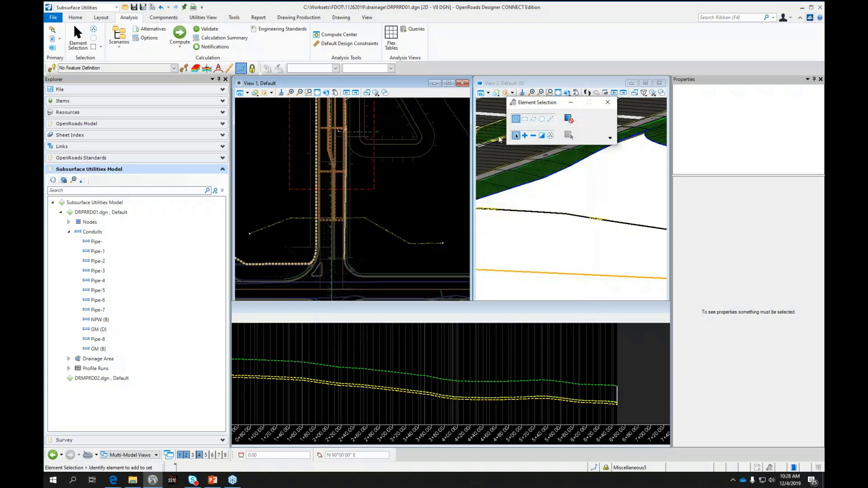
List the profile runs of DRPRRD01.dgn in place of its conduits and look over the pipe network in plan view.
click(68, 232)
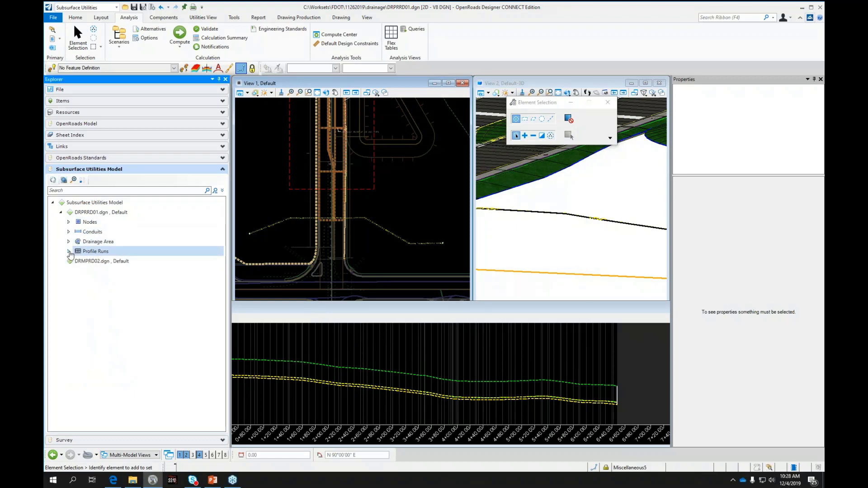
click(69, 252)
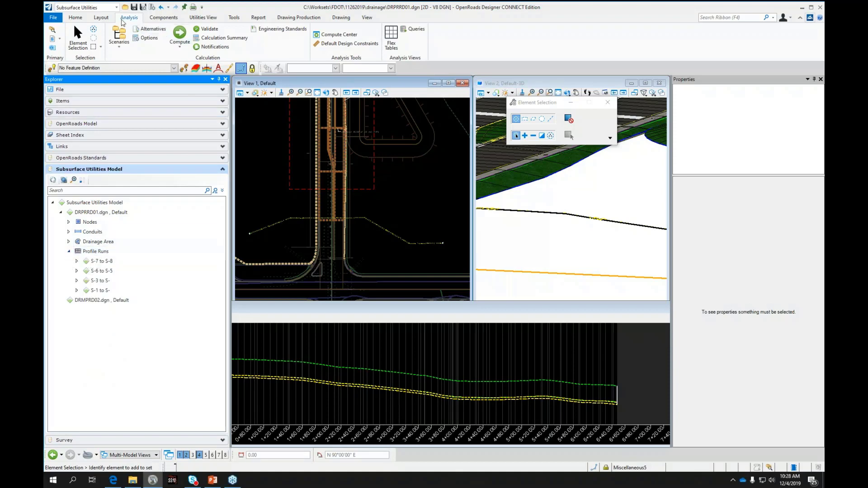
click(106, 19)
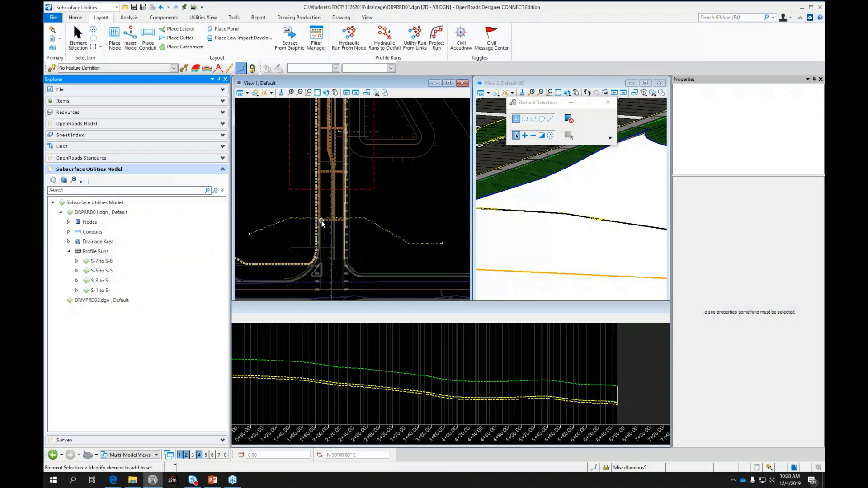
scroll(318, 165, up, 2)
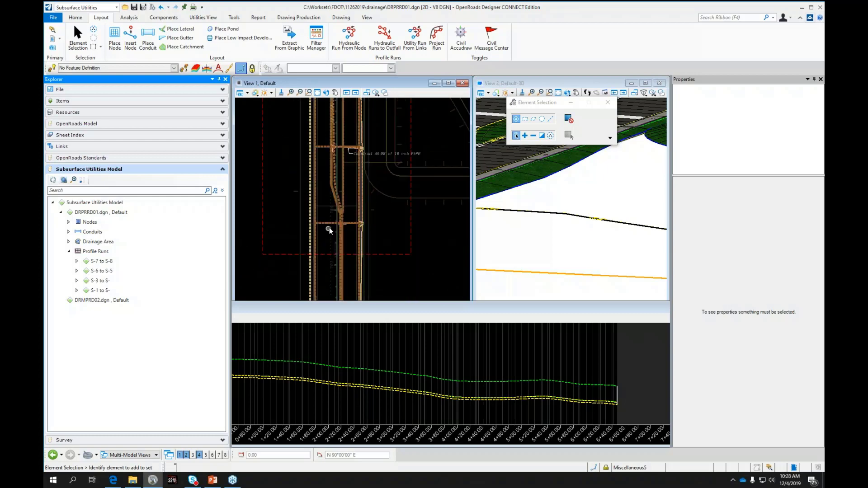
scroll(329, 226, up, 4)
scroll(353, 225, down, 6)
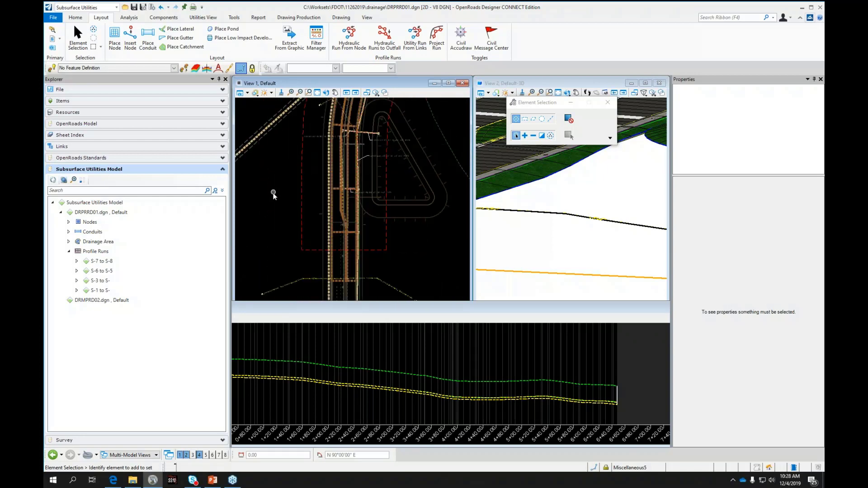
Start a catchment placement using the Pick Shape method and the Pavement feature definition.
click(186, 47)
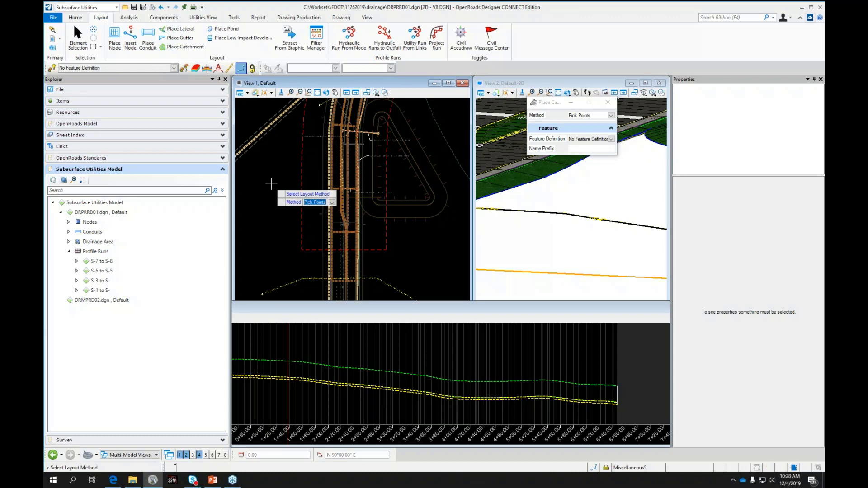
click(611, 116)
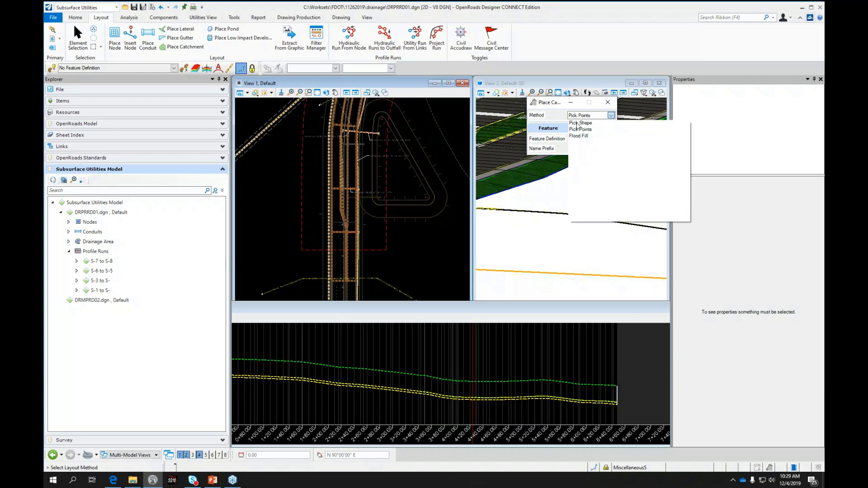
click(578, 123)
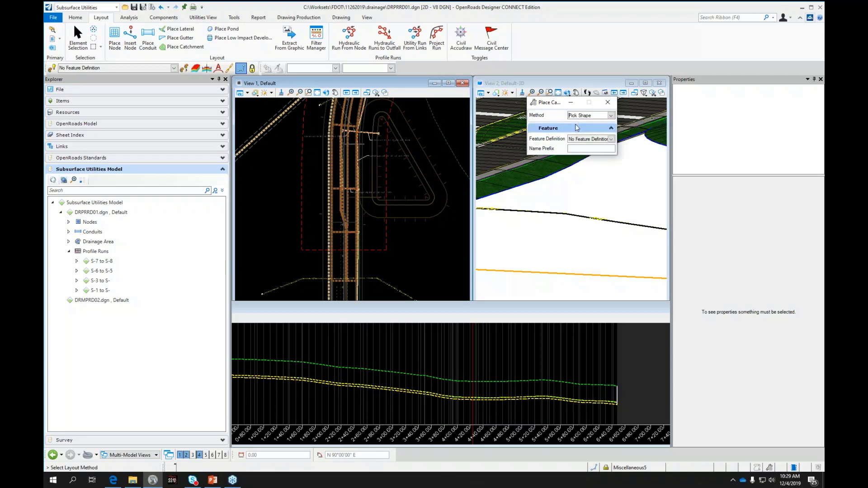
click(611, 139)
click(573, 147)
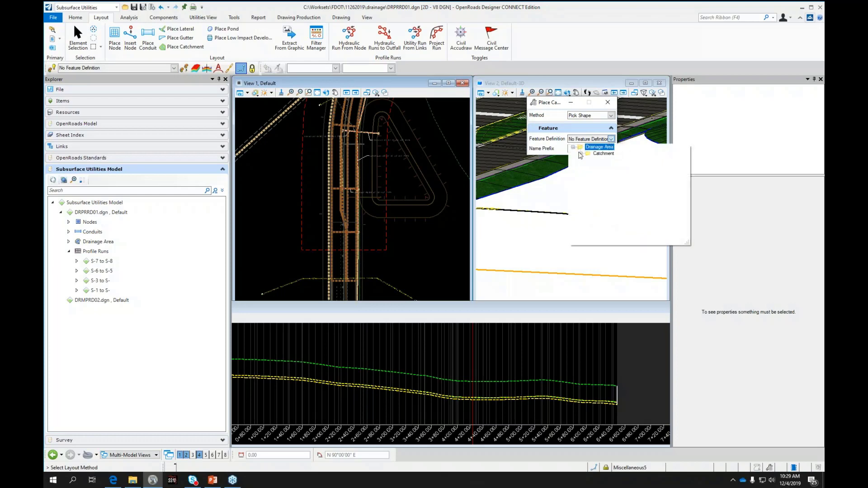
click(581, 153)
click(589, 160)
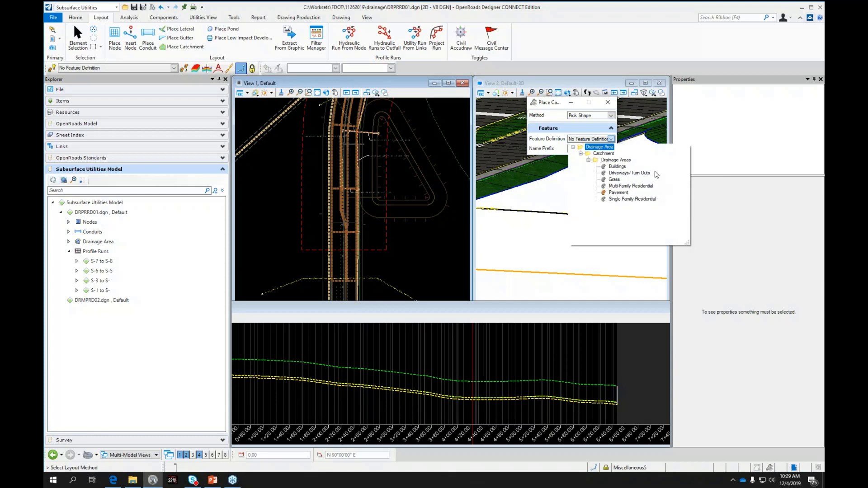
click(617, 192)
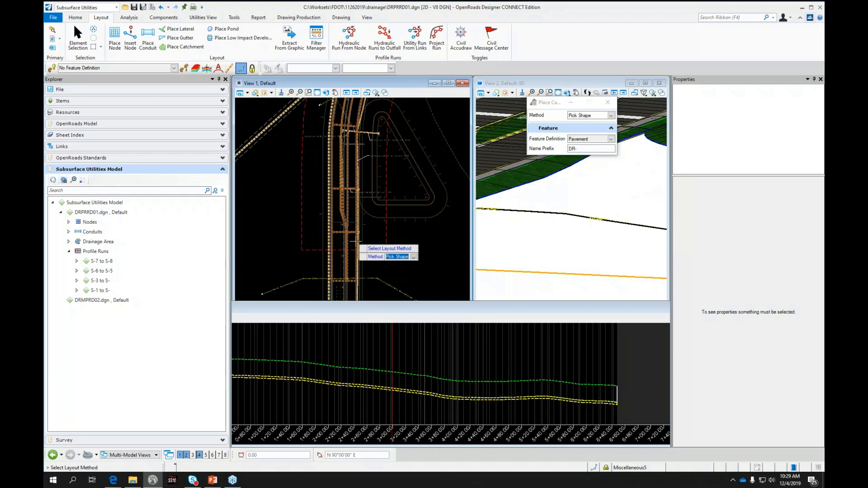
Try to pick the drainage-divide shape for a catchment with the Grass feature definition, and inspect that shape's properties.
scroll(385, 244, down, 3)
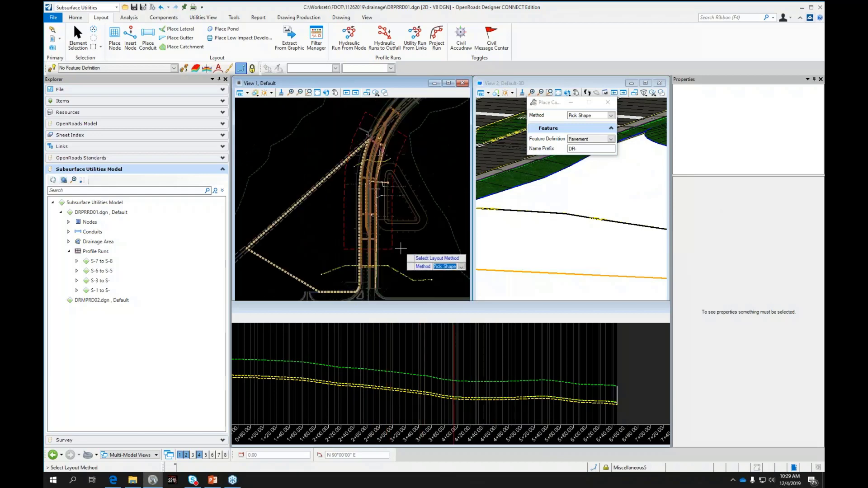
click(611, 138)
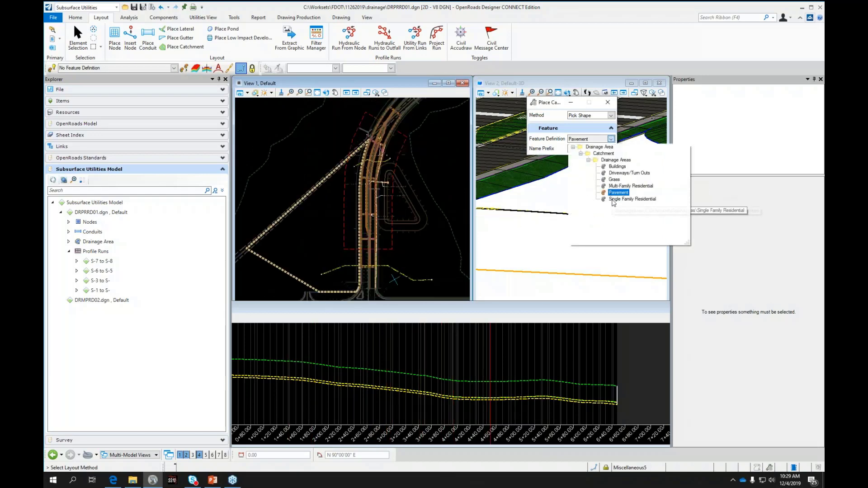
click(613, 179)
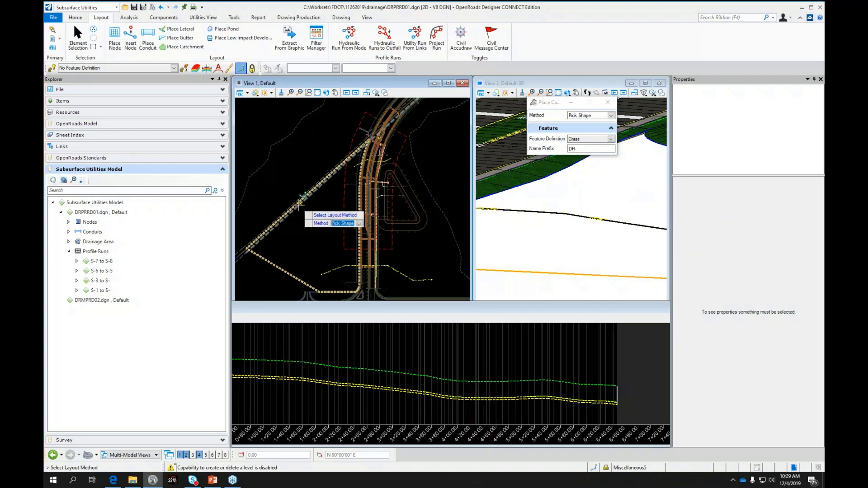
click(281, 270)
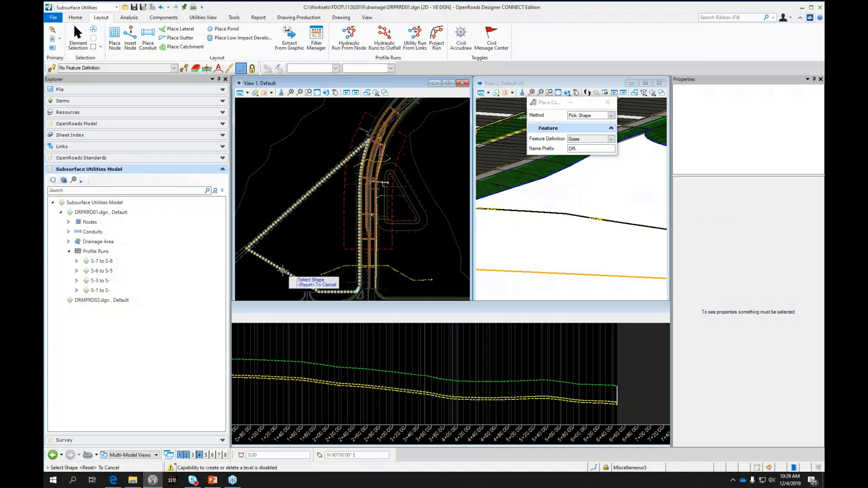
right_click(295, 248)
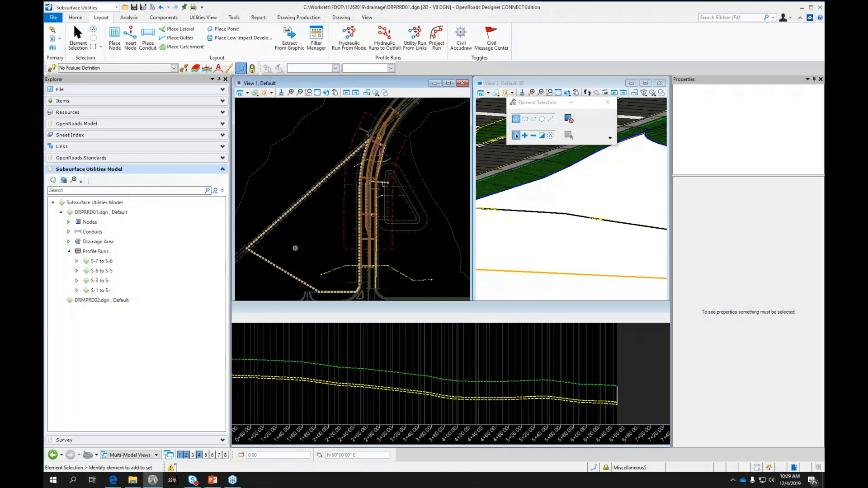
click(287, 271)
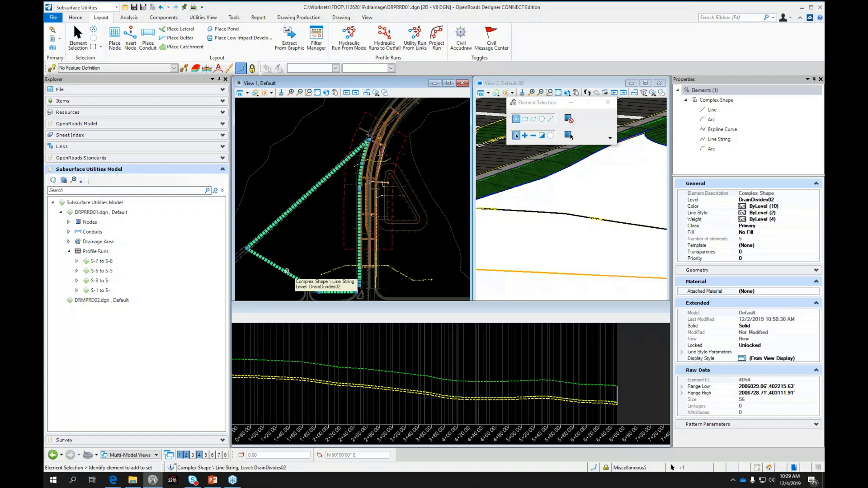
click(324, 239)
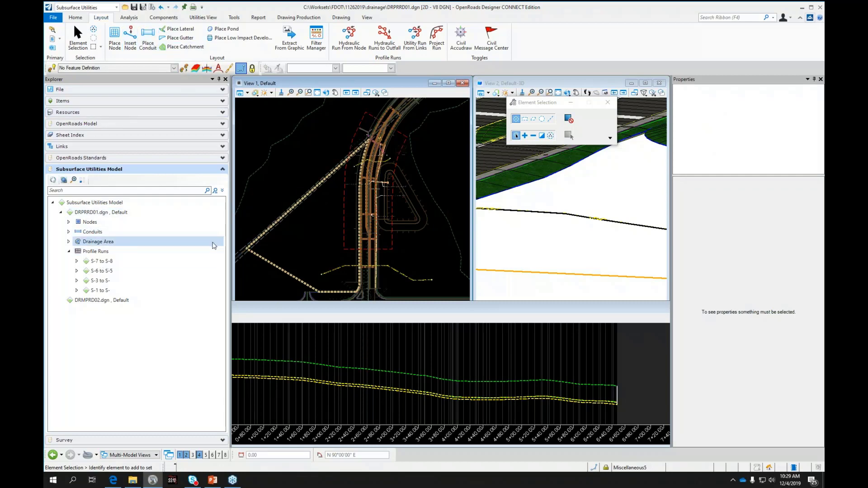
Show the pipes in the S-7 to S-8 profile run and open its engineering profile.
scroll(376, 251, up, 5)
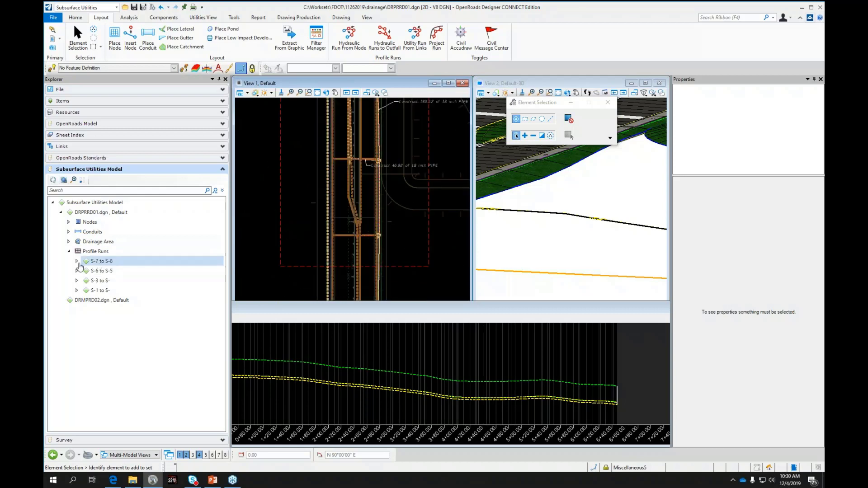
click(95, 262)
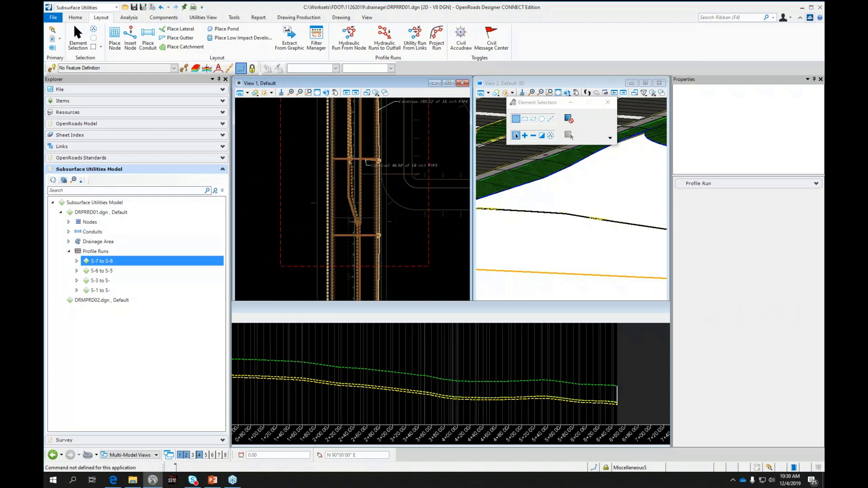
click(77, 262)
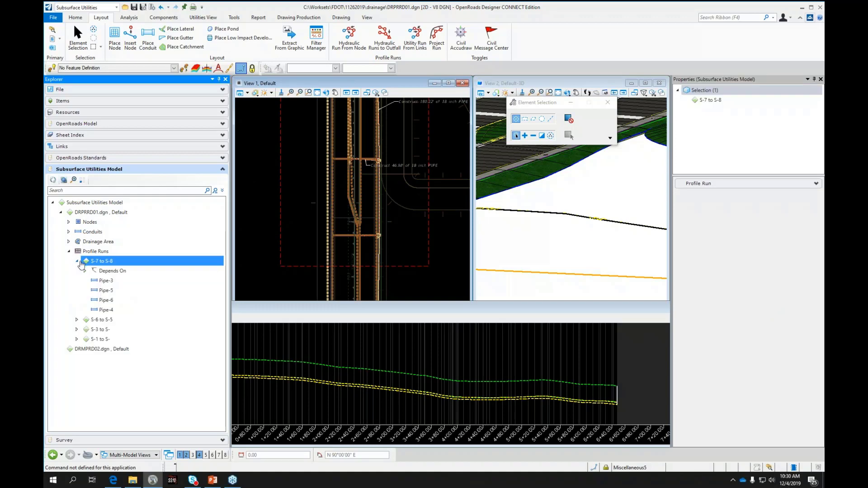
right_click(107, 264)
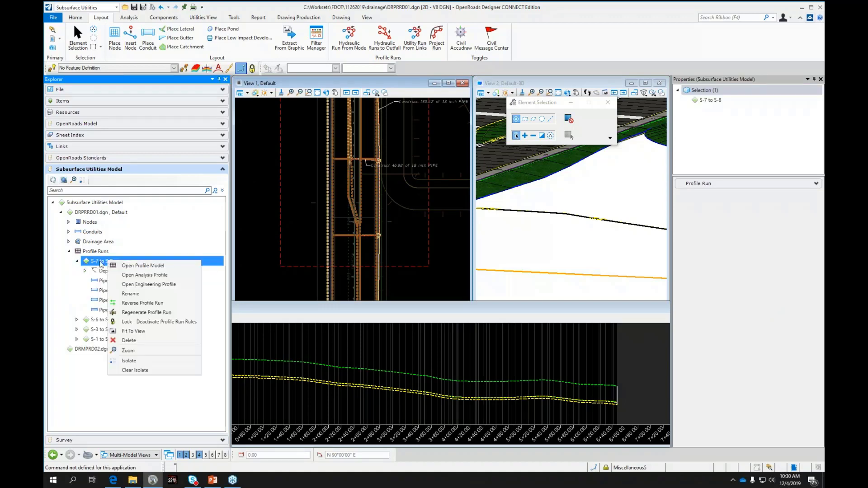
click(101, 264)
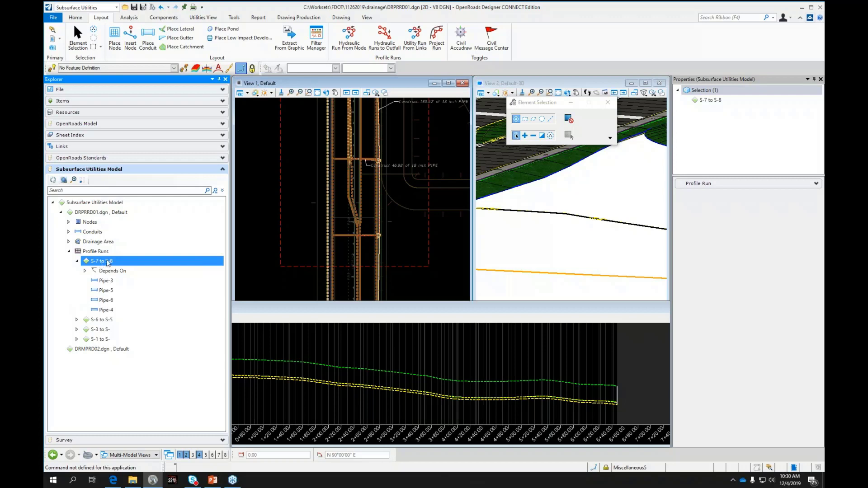
right_click(108, 262)
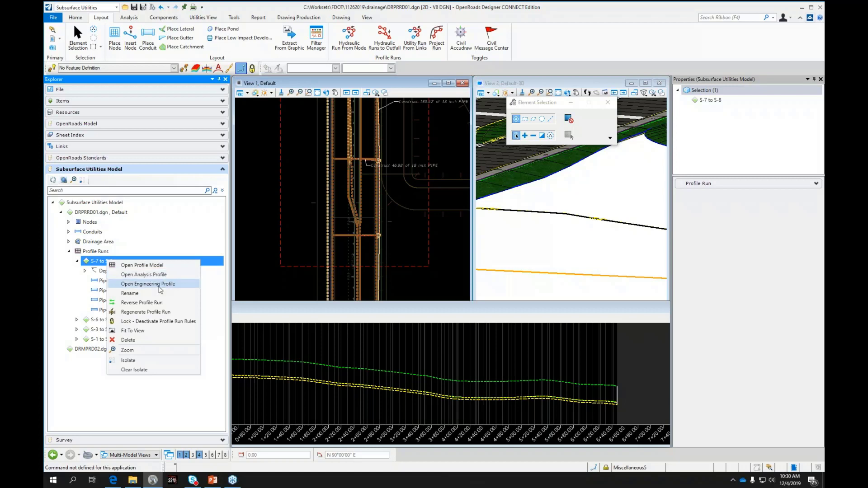
click(165, 288)
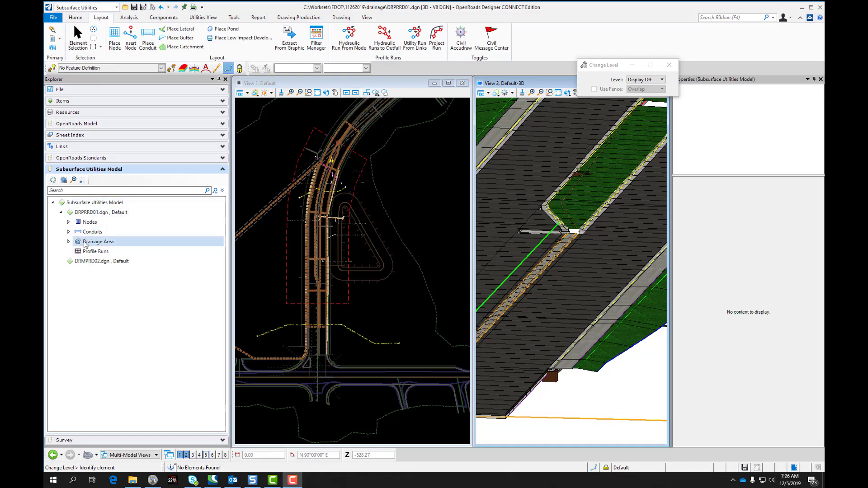
Start Hydraulic Runs to Outfall for the profile runs of DRPRRD01.dgn and pick endwall node S-8 as the outfall.
click(88, 251)
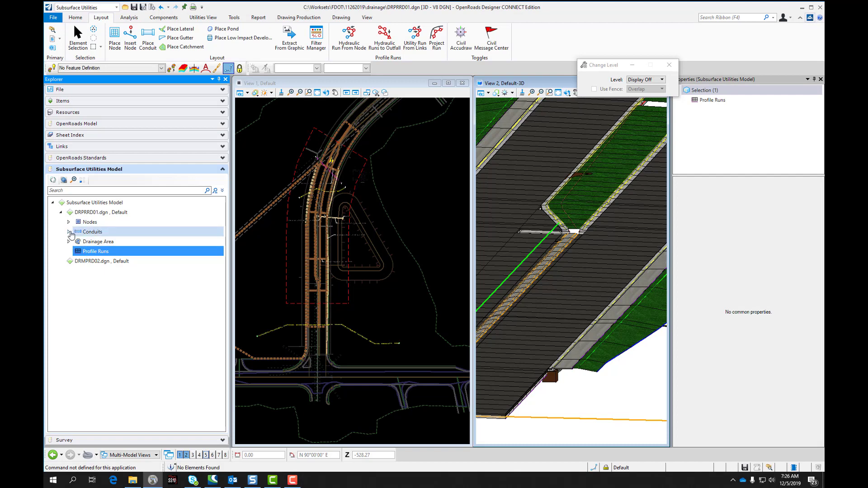
right_click(97, 254)
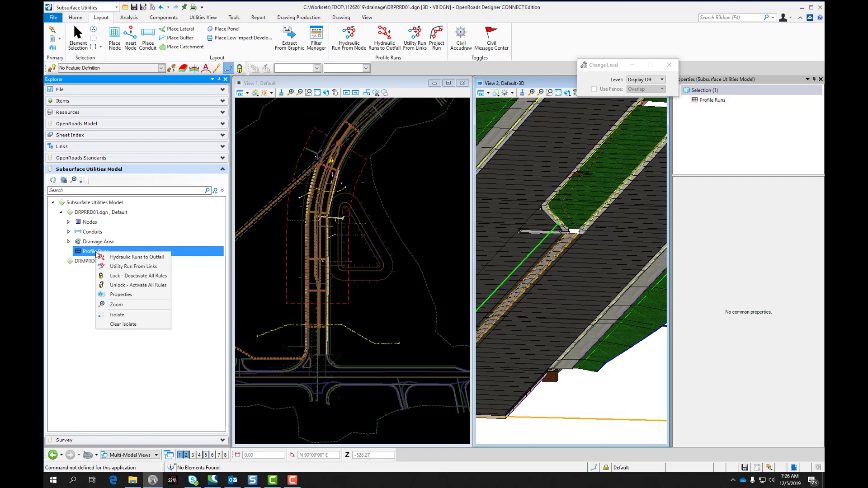
click(122, 258)
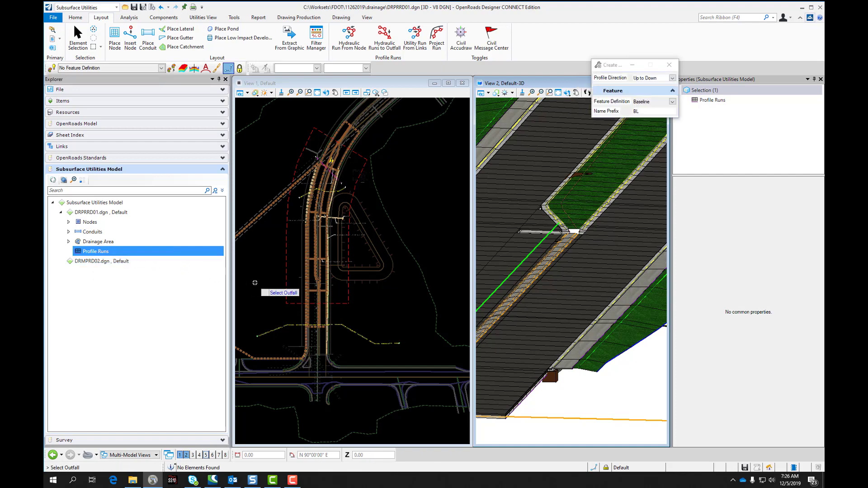
scroll(346, 220, up, 5)
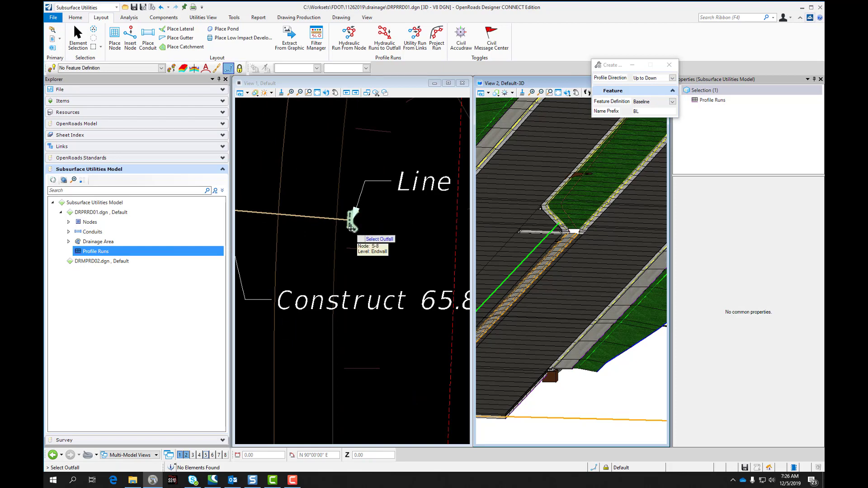
click(351, 228)
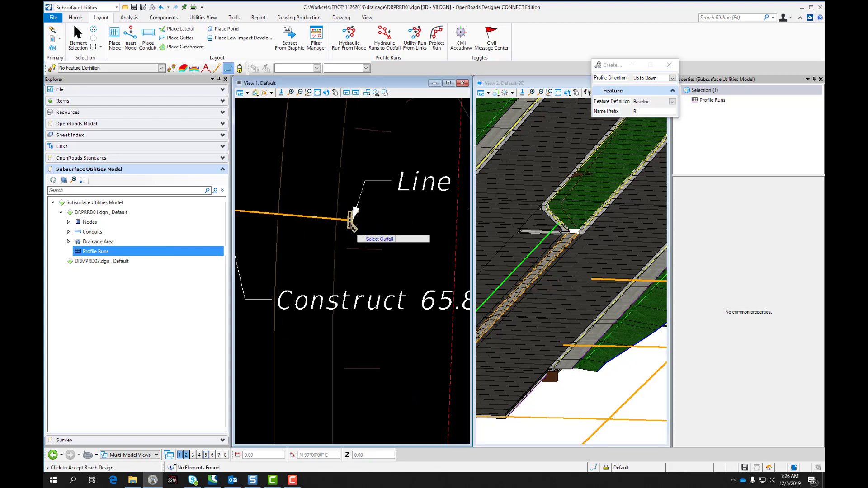
Set the feature definition of the hydraulic runs to Const Lines Red Dash and accept the reach design to create them.
click(673, 102)
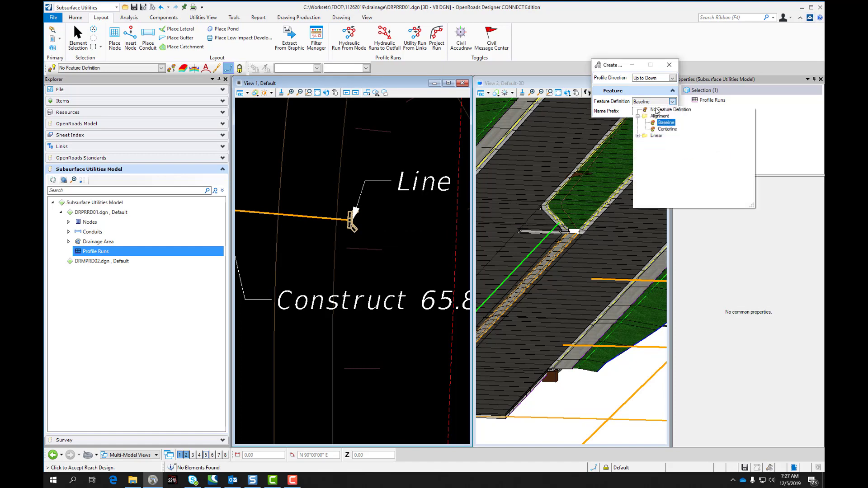
click(637, 135)
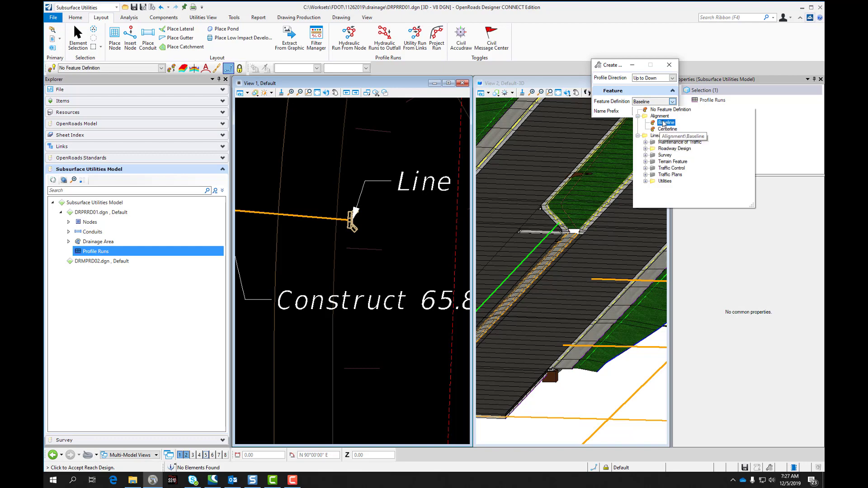
click(645, 149)
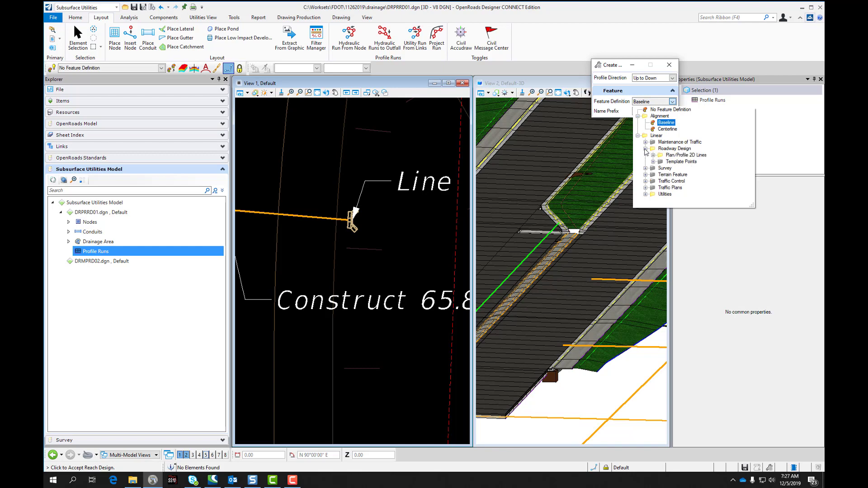
click(653, 155)
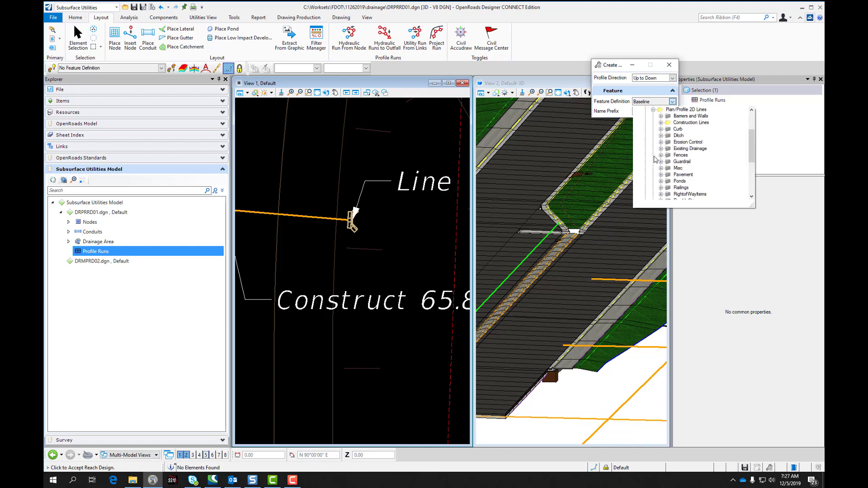
click(661, 123)
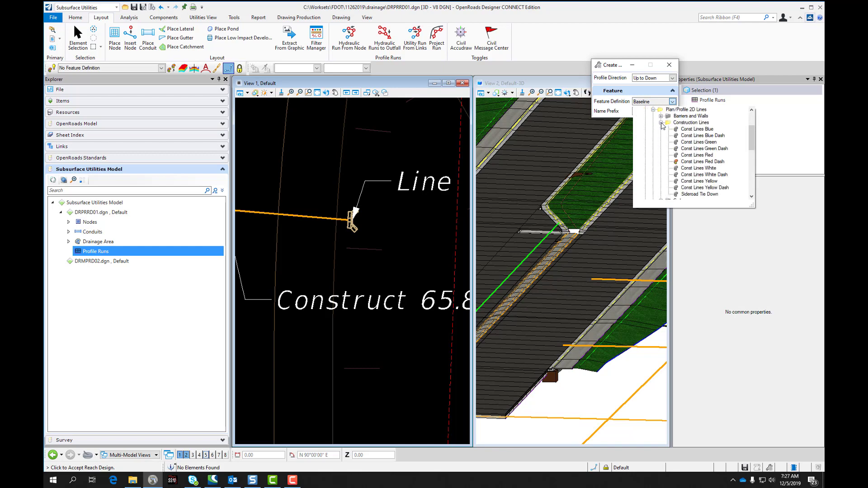
click(690, 162)
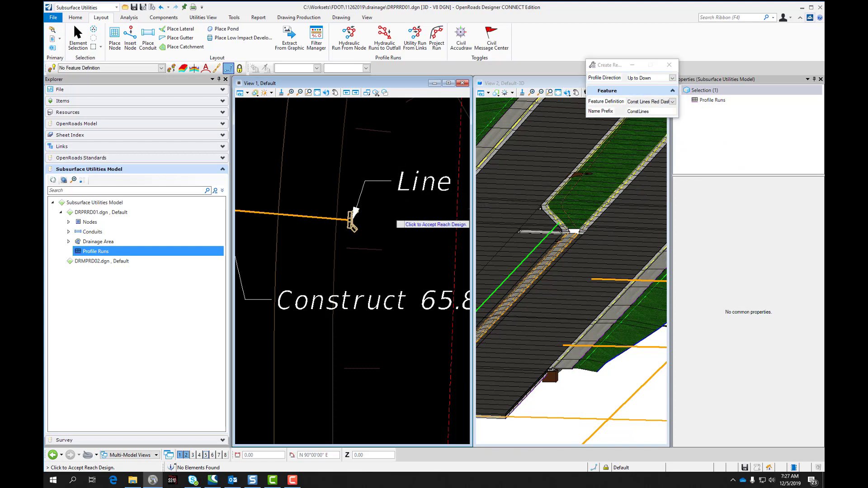
click(389, 215)
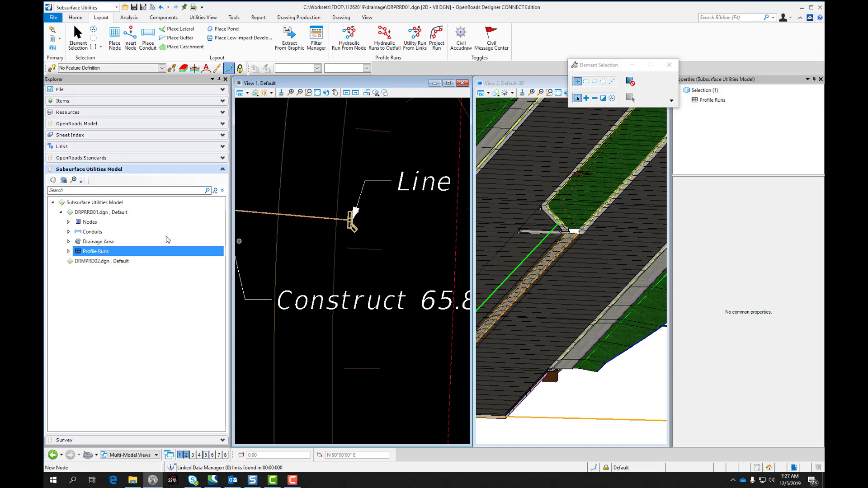
List the profile runs of DRPRRD01.dgn and open the engineering profile of the S-10 to S-8 run.
click(68, 253)
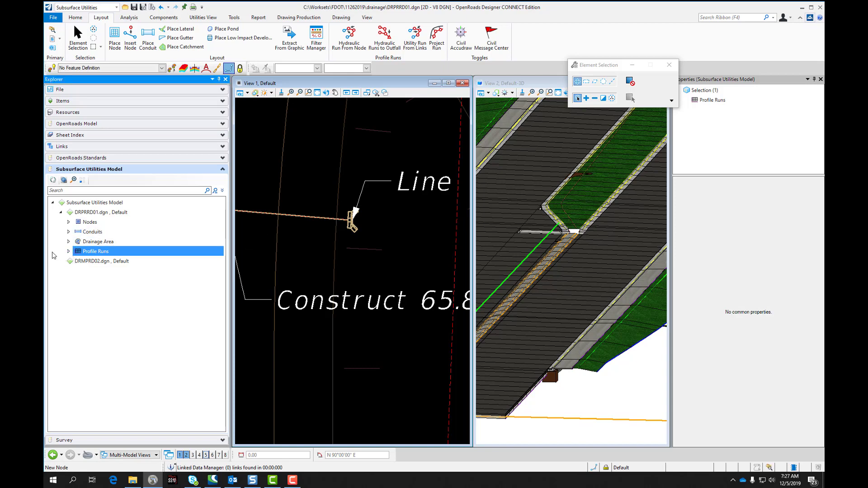
click(69, 252)
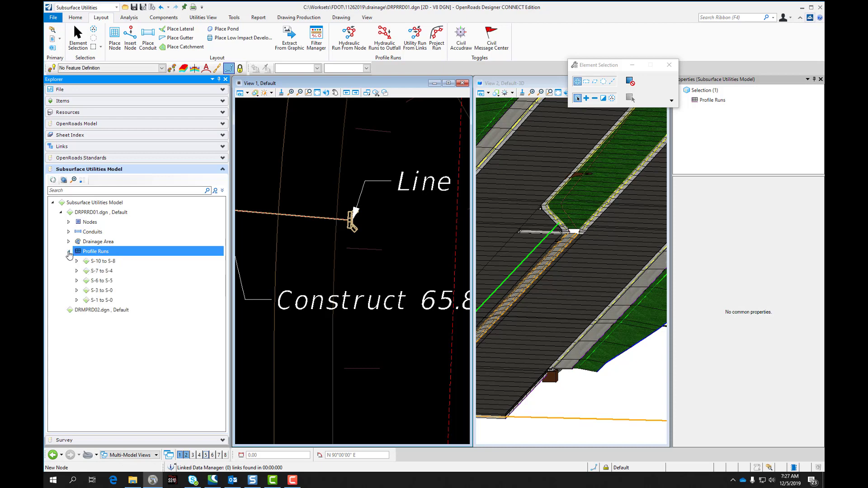
right_click(98, 265)
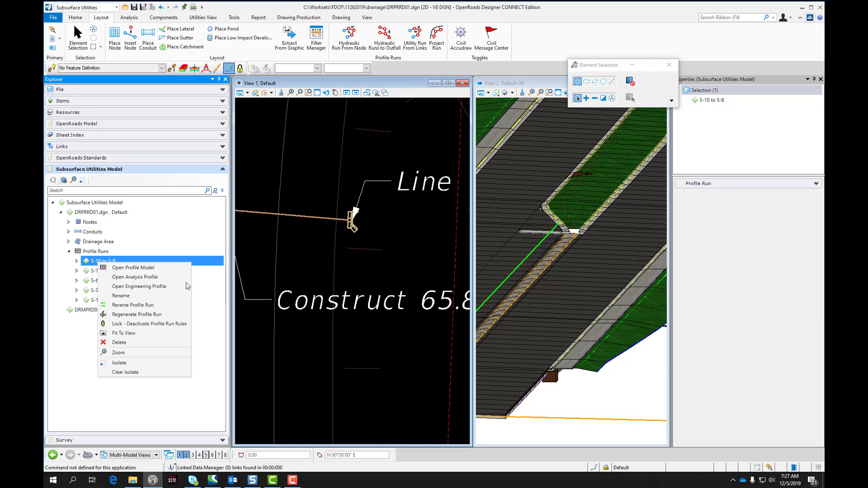
click(137, 288)
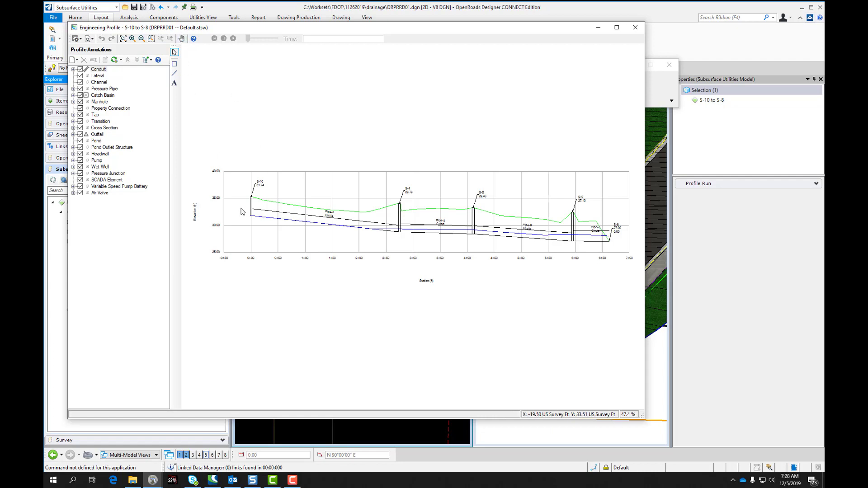
Examine the structures, pipes, ground line and hydraulic grade along the S-10 to S-8 engineering profile, and close it.
scroll(268, 216, up, 3)
scroll(298, 216, down, 1)
scroll(311, 217, up, 1)
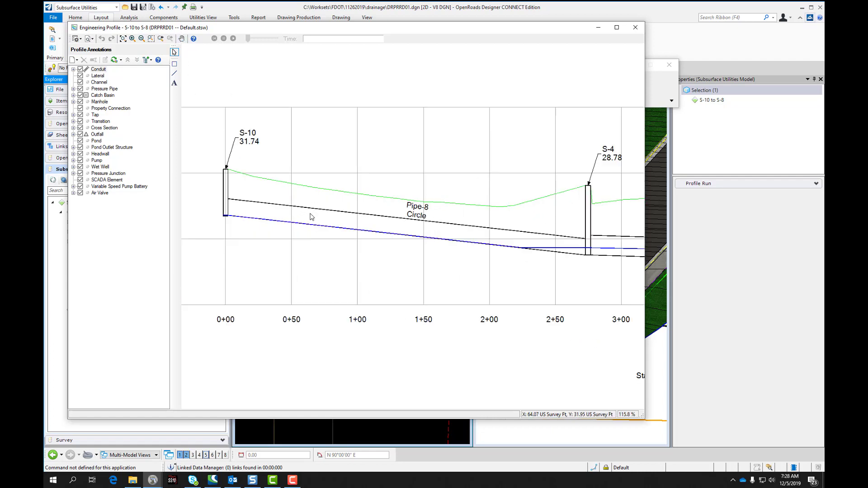
scroll(311, 217, down, 1)
scroll(311, 217, down, 1)
scroll(208, 190, up, 2)
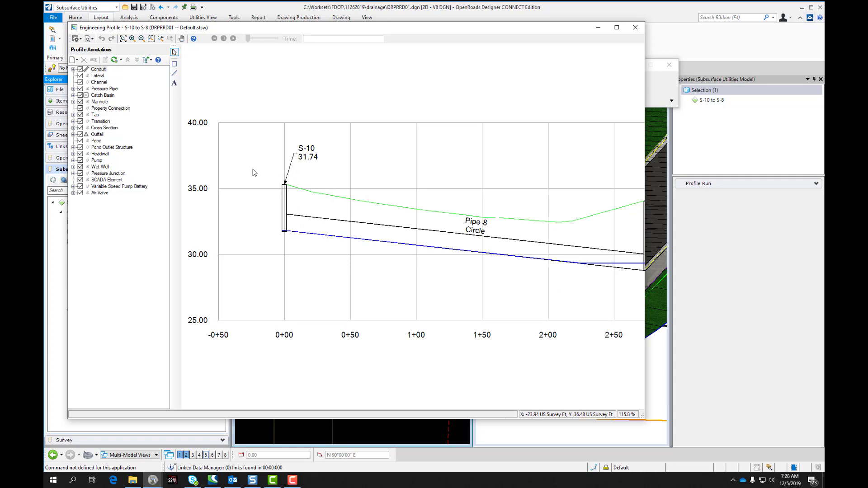
scroll(237, 175, down, 3)
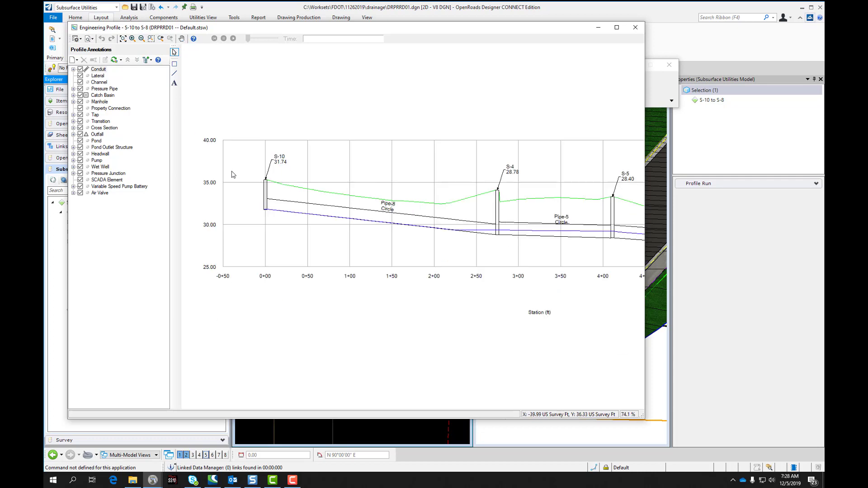
scroll(414, 184, up, 2)
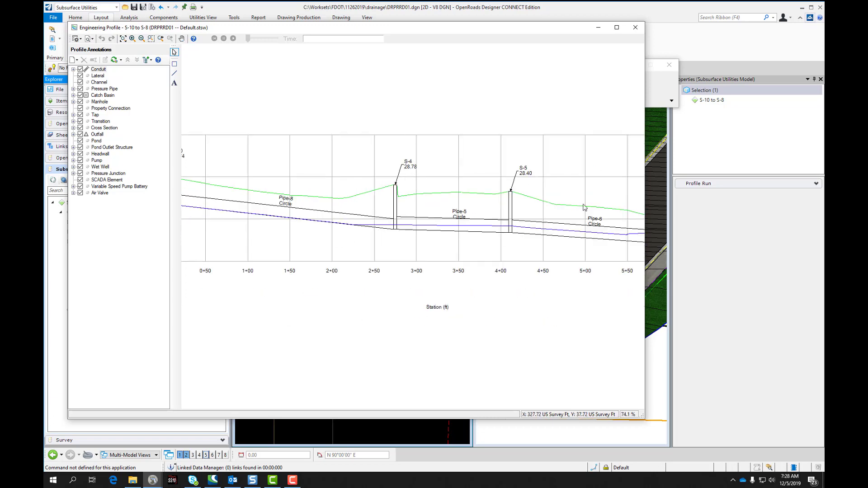
click(635, 27)
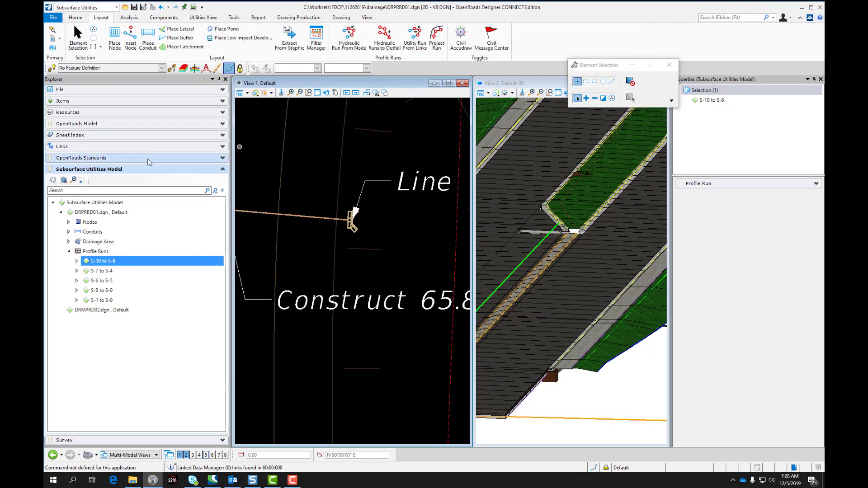
Open the analysis profile of the S-10 to S-8 run and hide its EGL.
right_click(114, 262)
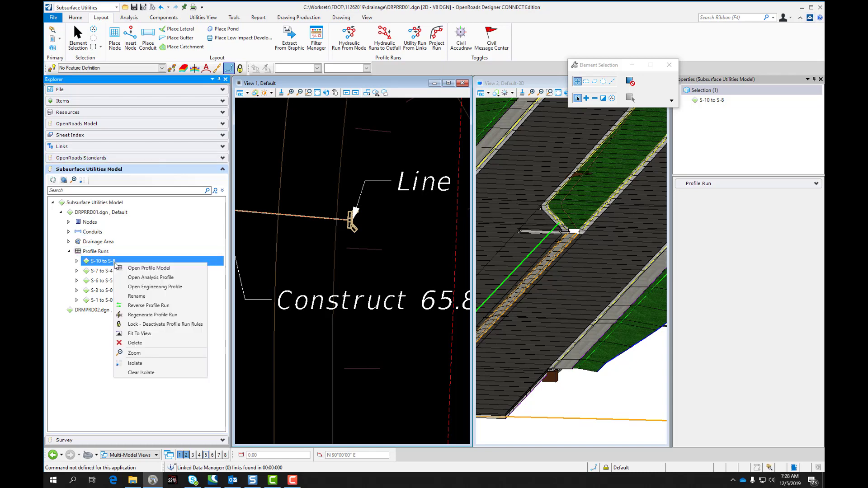
click(148, 277)
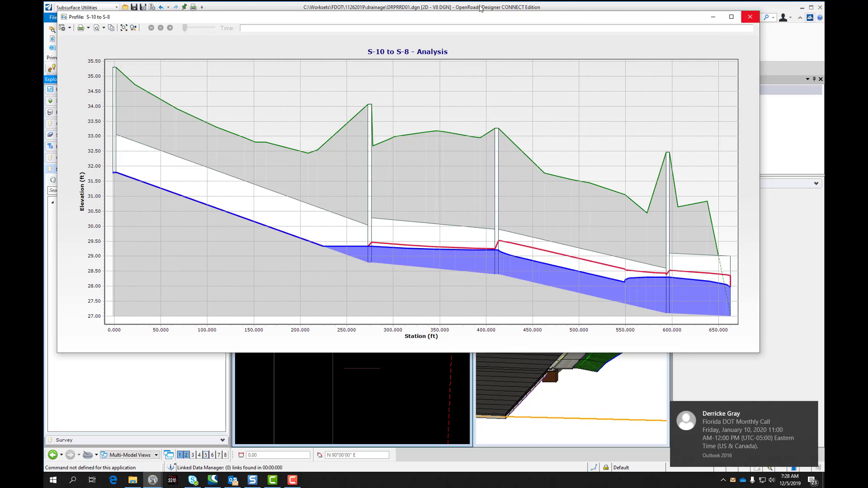
click(70, 28)
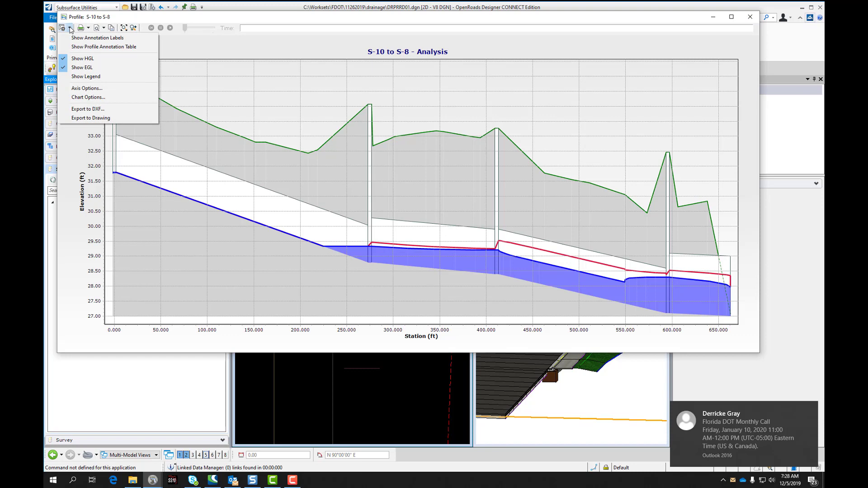
click(65, 68)
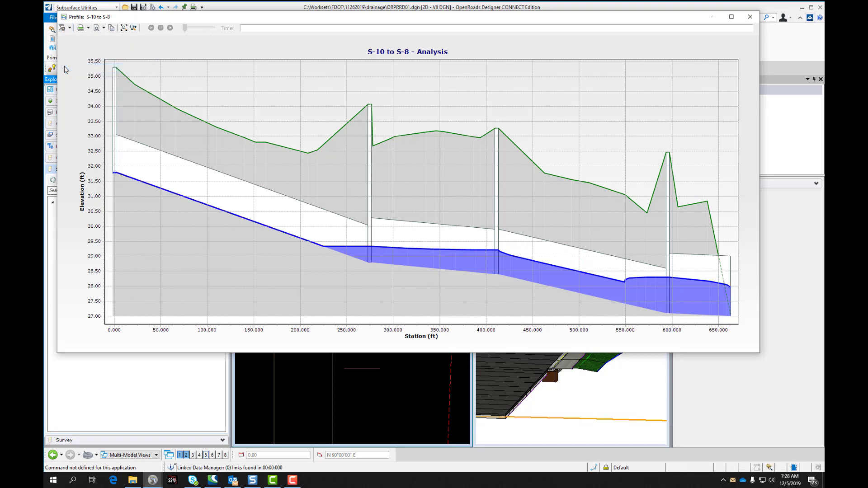
Show the legend and turn the EGL back on in the S-10 to S-8 analysis profile.
click(70, 28)
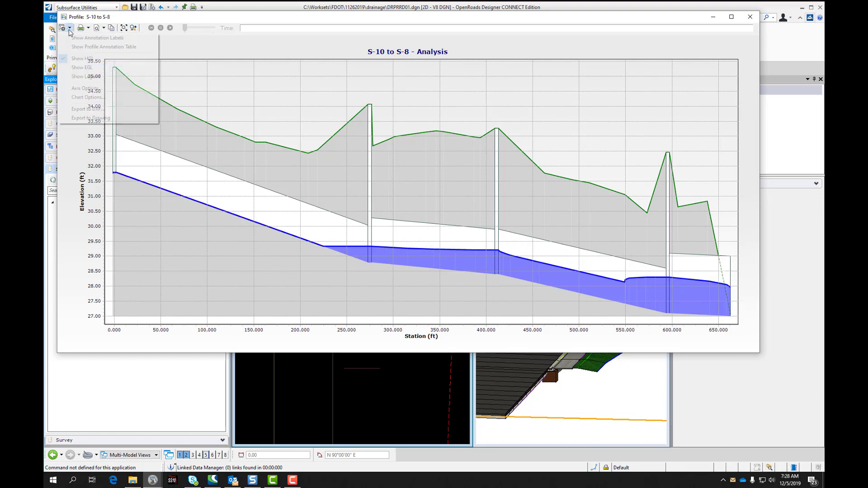
click(68, 76)
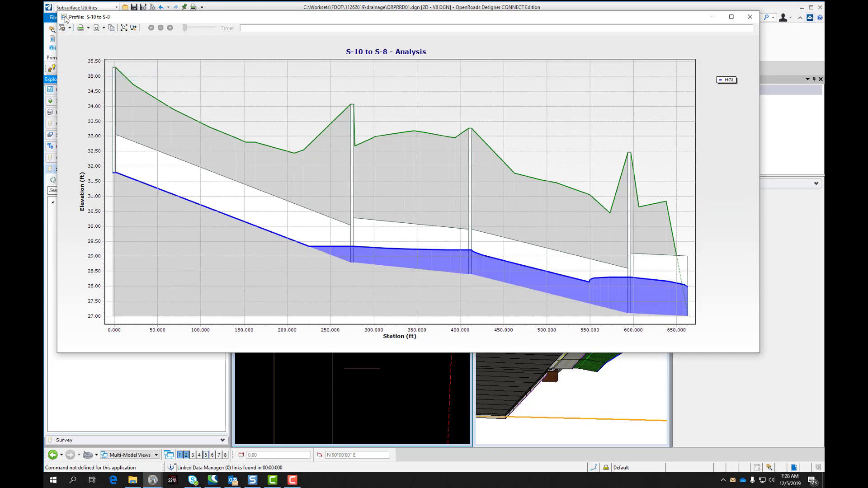
click(70, 28)
click(75, 67)
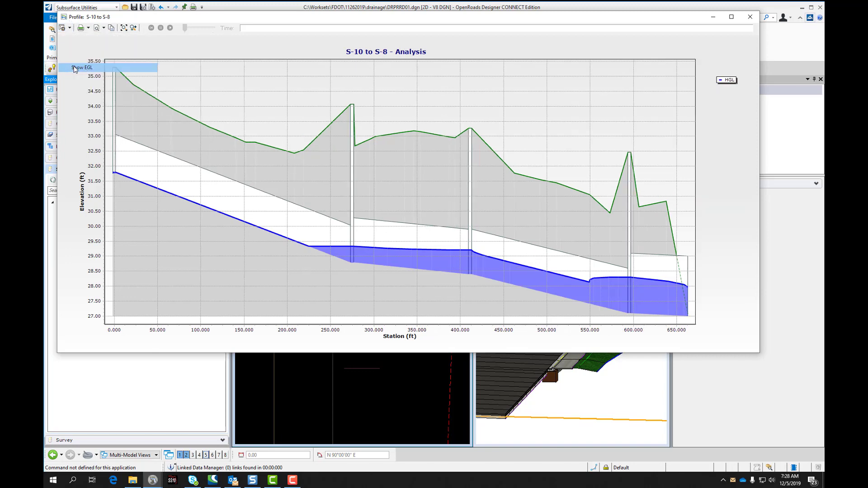
Show the annotation labels and the profile annotation table in the S-10 to S-8 analysis profile.
click(64, 29)
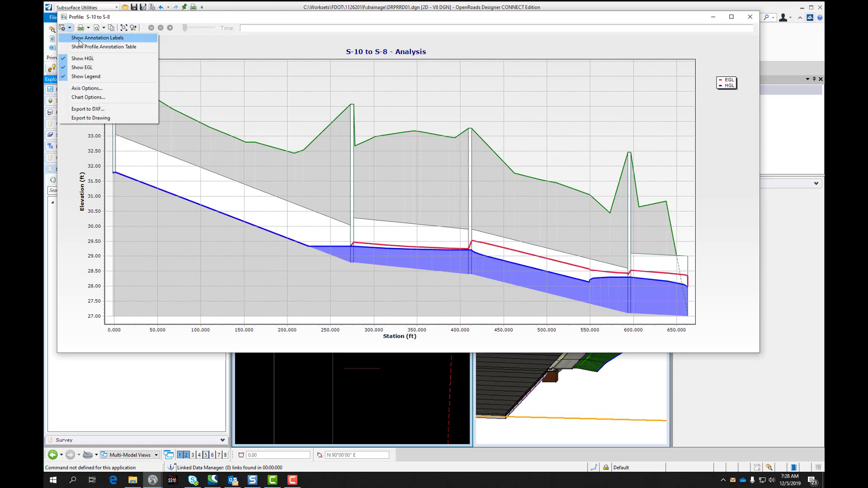
click(80, 39)
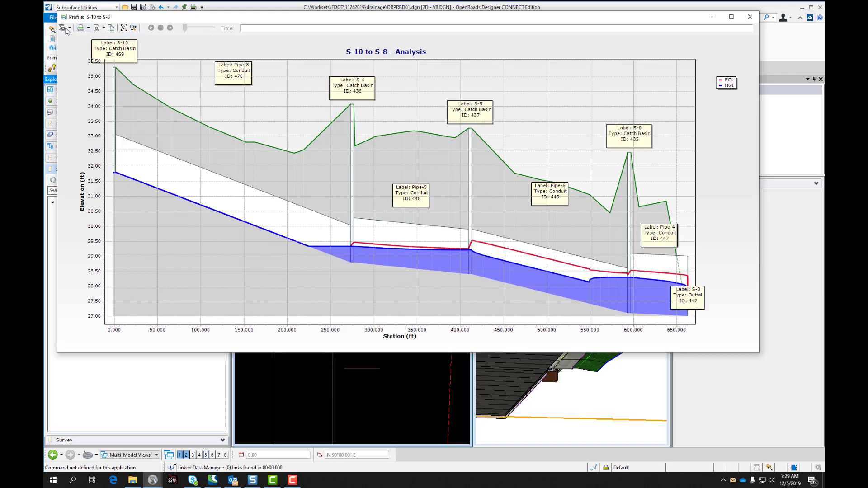
click(66, 29)
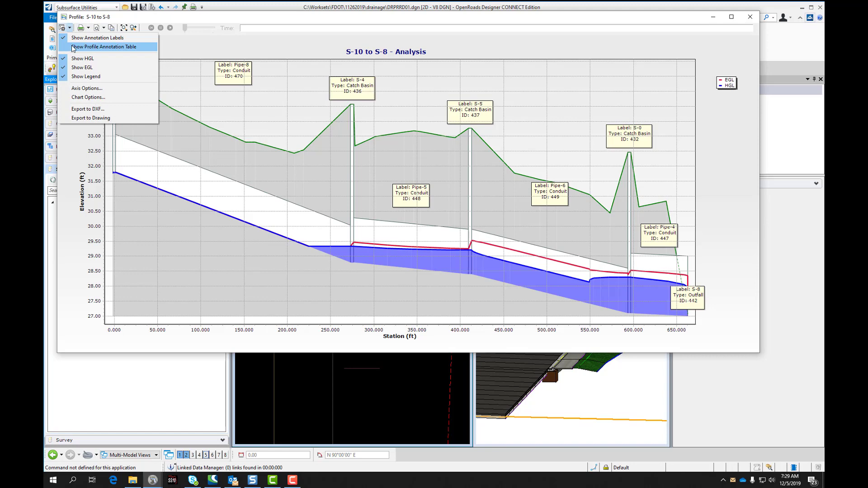
click(73, 48)
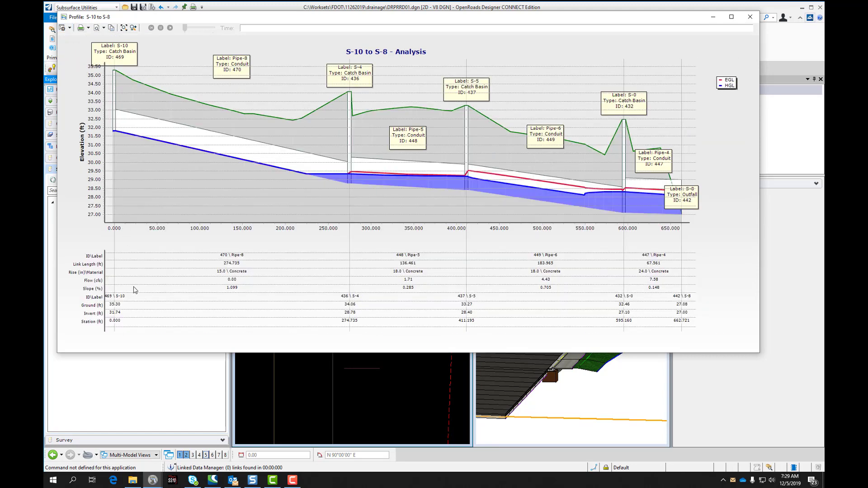
click(70, 28)
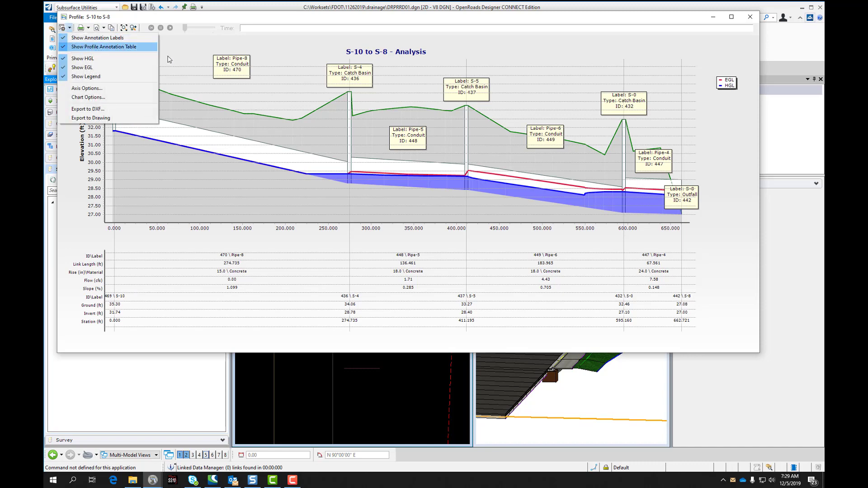
click(193, 53)
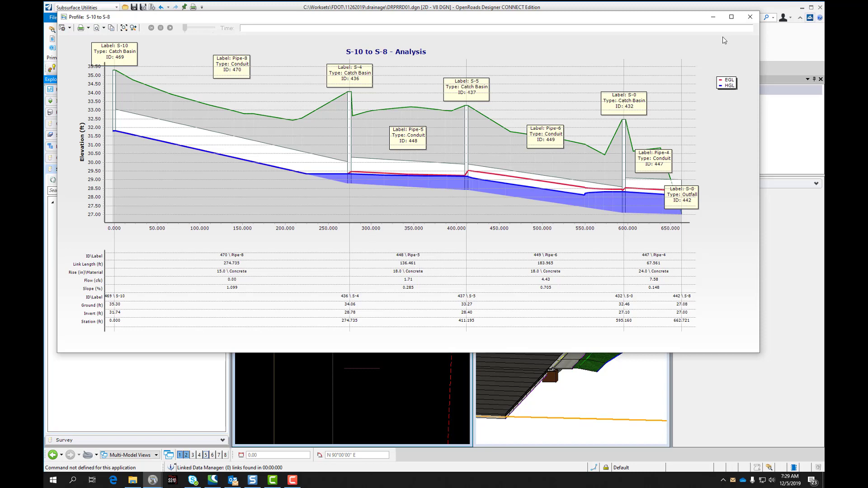
Close the analysis profile and open the profile model of the S-10 to S-8 run in View 4.
click(750, 18)
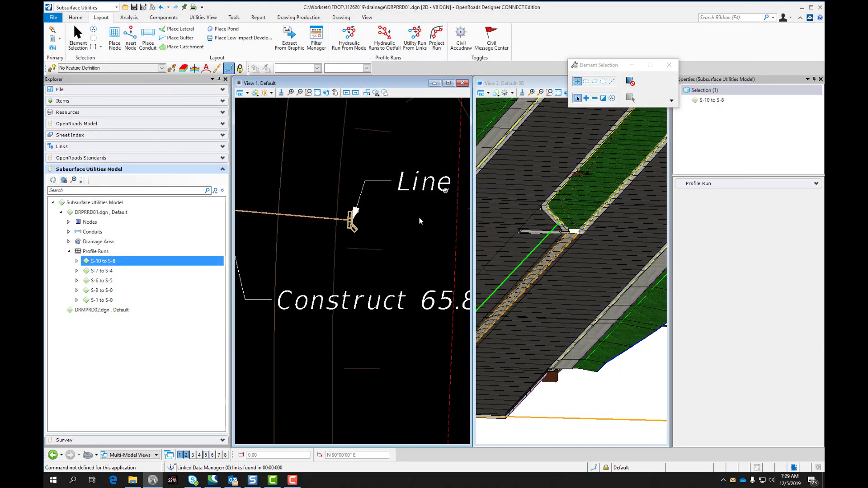
right_click(100, 264)
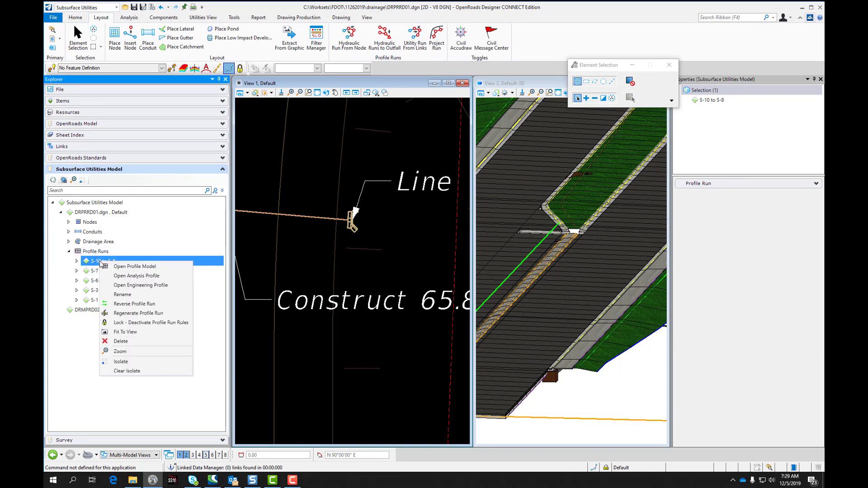
click(133, 267)
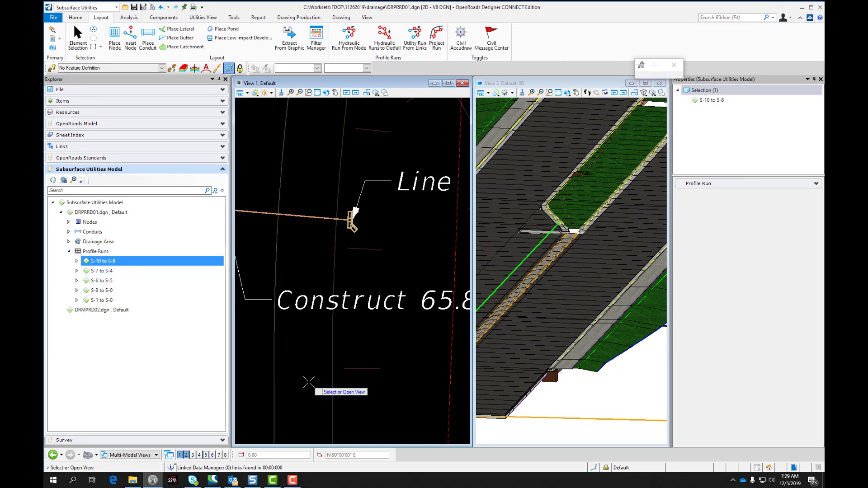
click(199, 455)
click(305, 405)
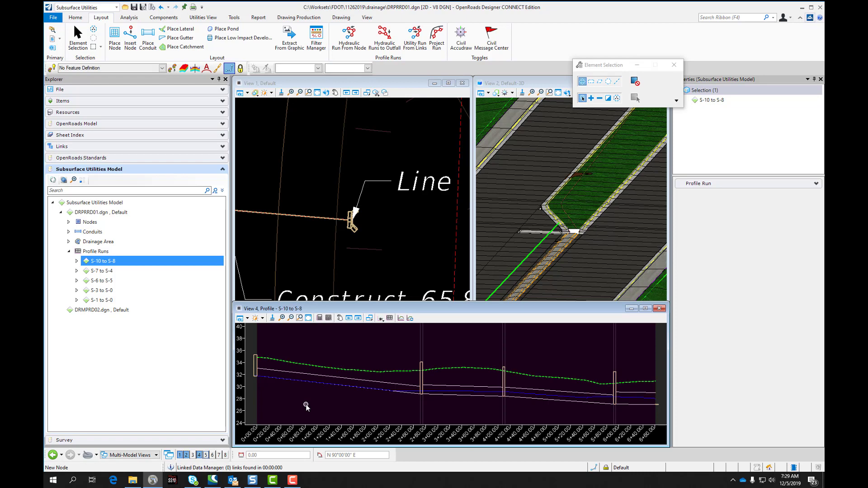
Create a 3D cut on the S-10 to S-8 profile using the Corners placement method, framing the whole run from about elevation 21 to 40.
scroll(306, 404, up, 2)
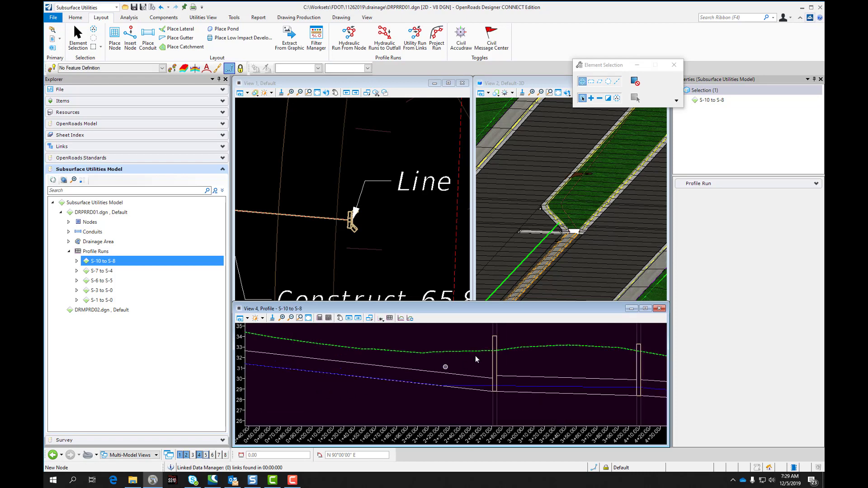
scroll(509, 360, down, 2)
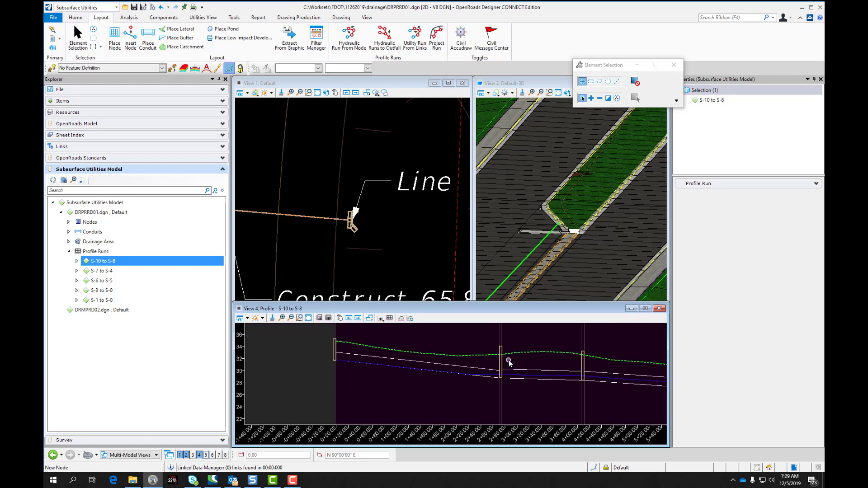
scroll(362, 393, down, 2)
scroll(342, 184, down, 2)
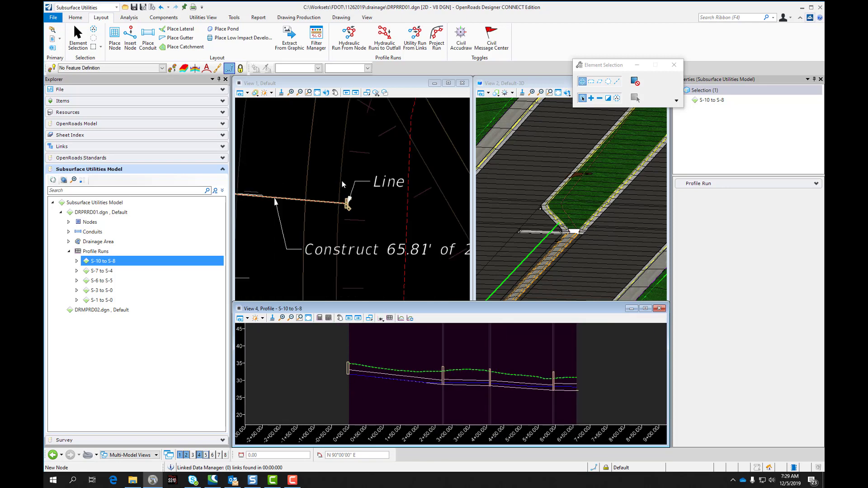
scroll(357, 196, down, 5)
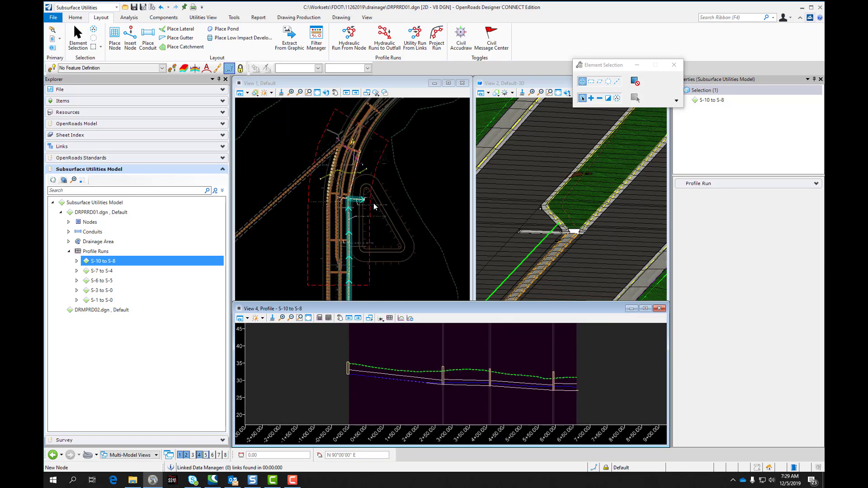
scroll(504, 202, down, 3)
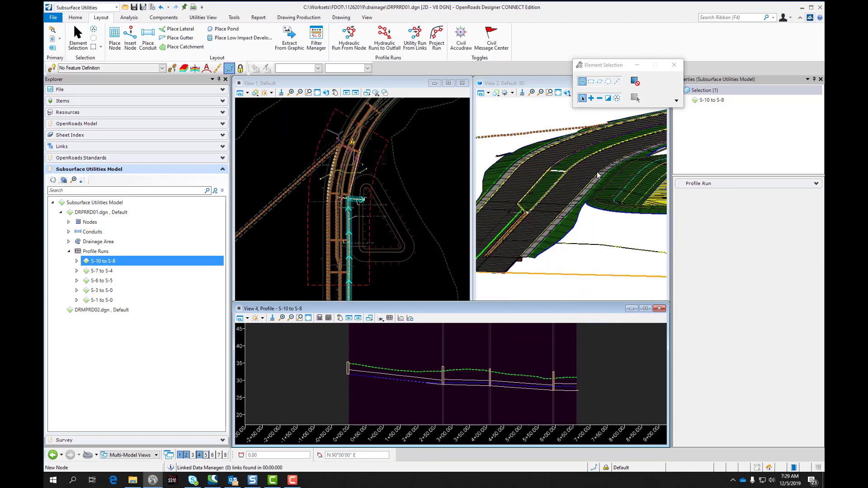
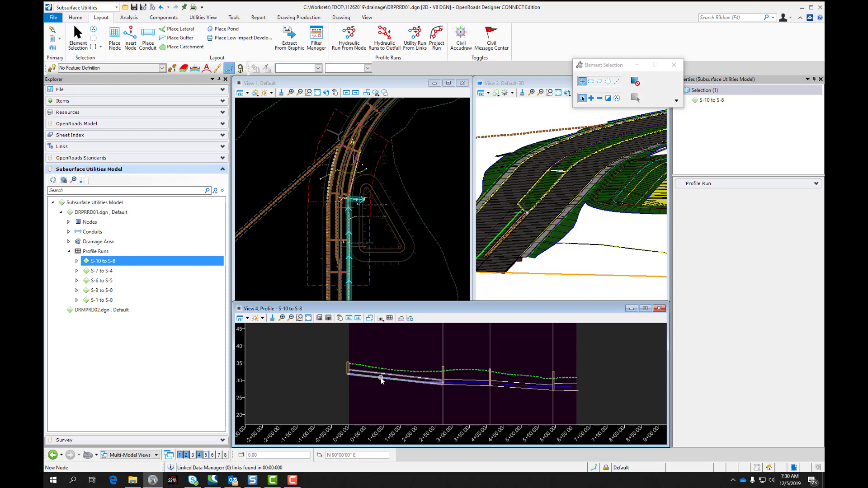
click(389, 317)
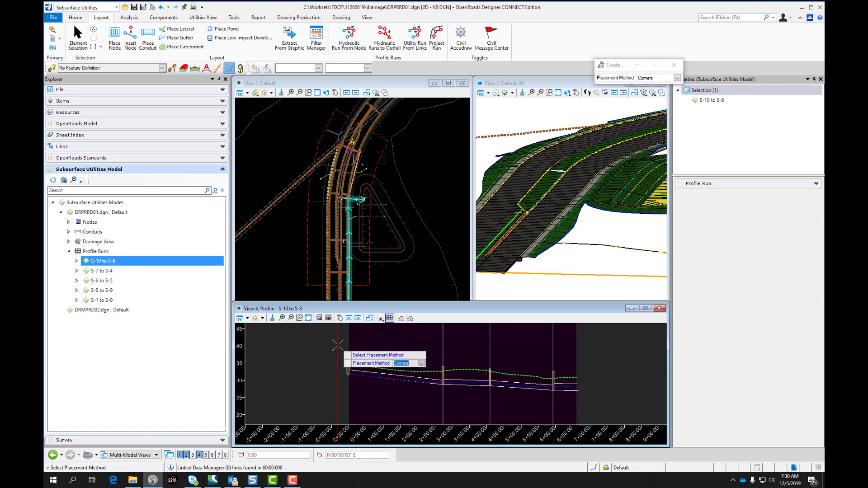
click(339, 344)
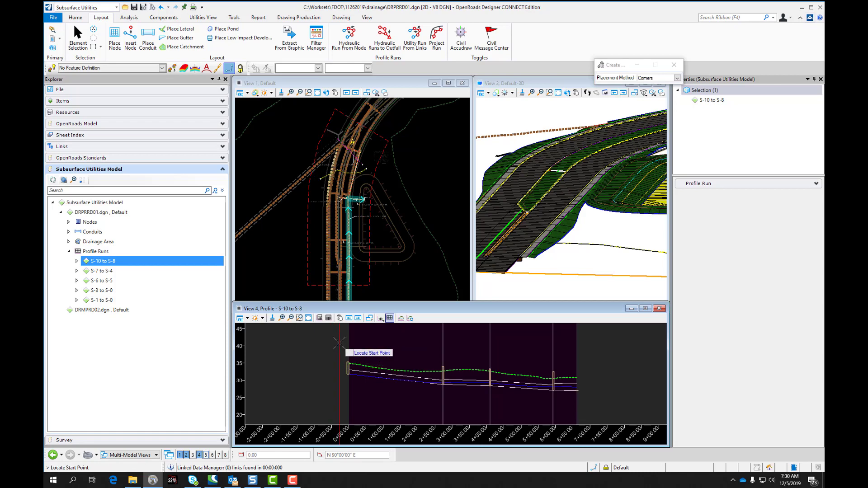
click(337, 345)
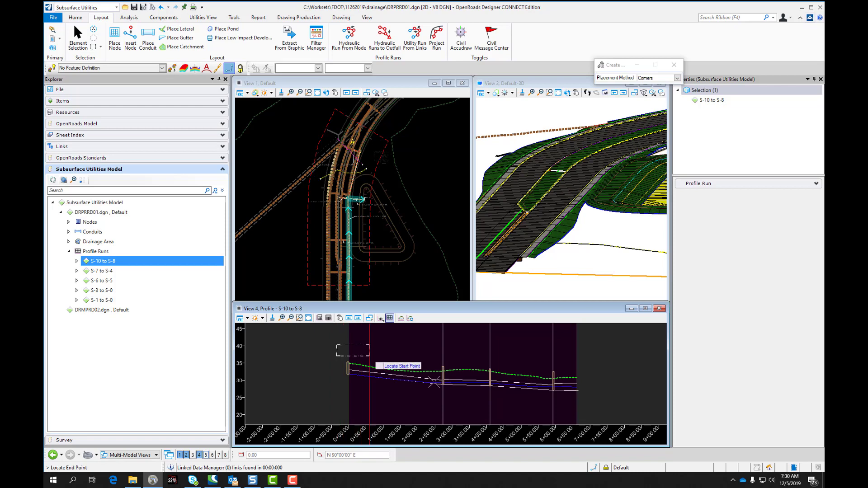
click(586, 410)
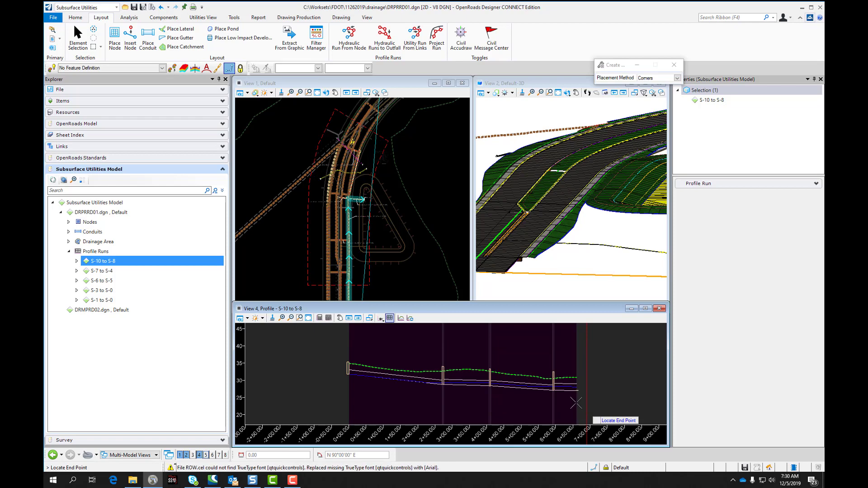
right_click(576, 400)
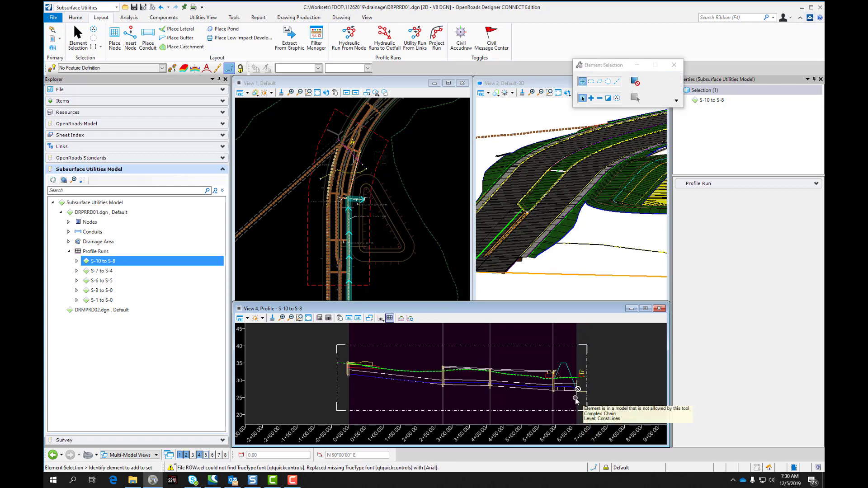
Examine the 3D cut geometry along the S-10 to S-8 profile and compare its ends with the pipe run in plan.
scroll(350, 368, up, 2)
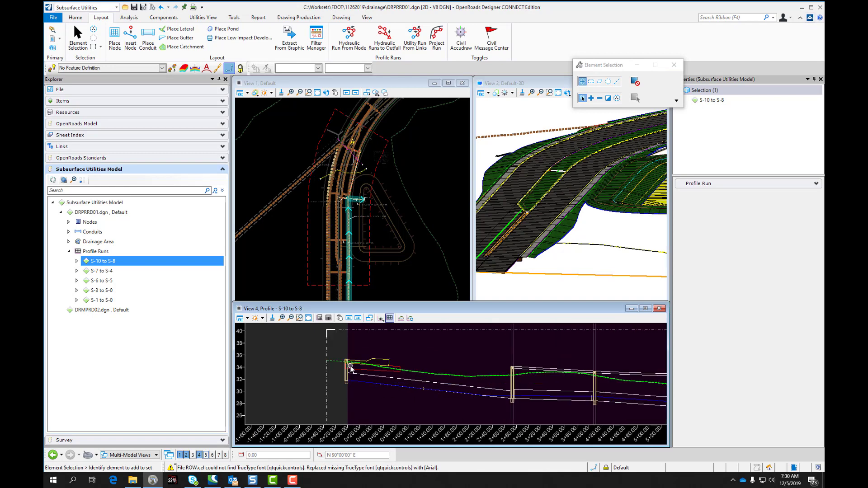
scroll(351, 195, down, 2)
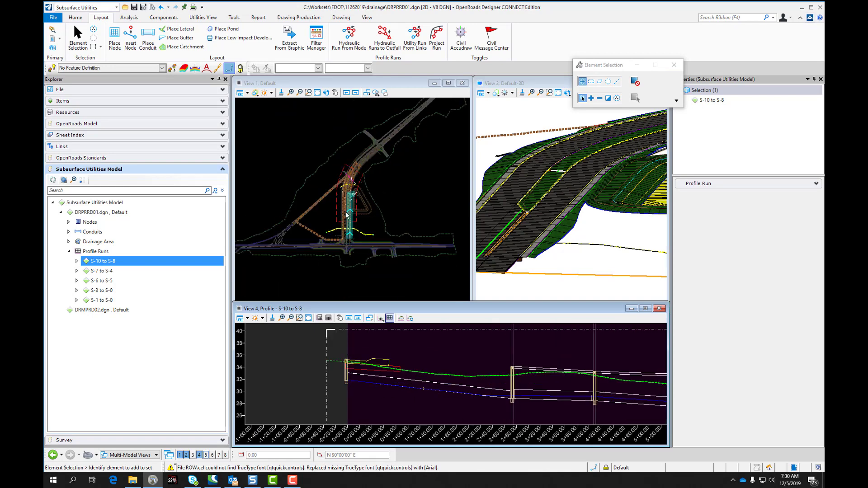
scroll(347, 215, up, 4)
scroll(351, 237, down, 2)
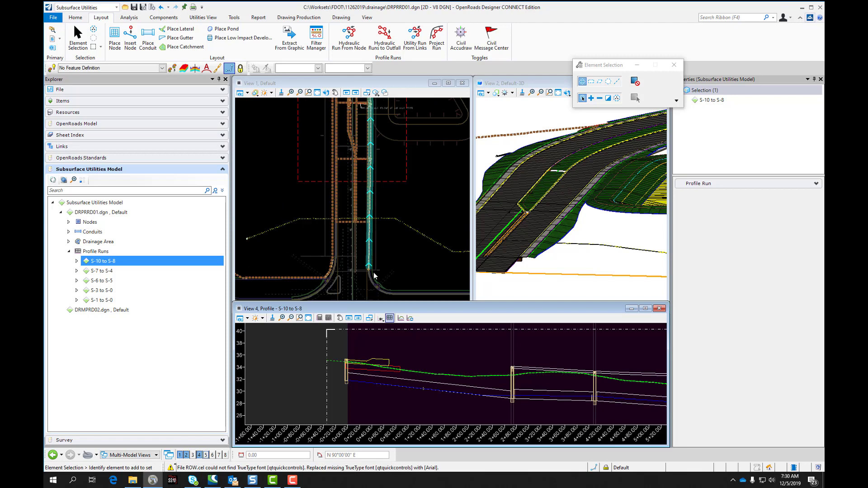
scroll(339, 355, down, 2)
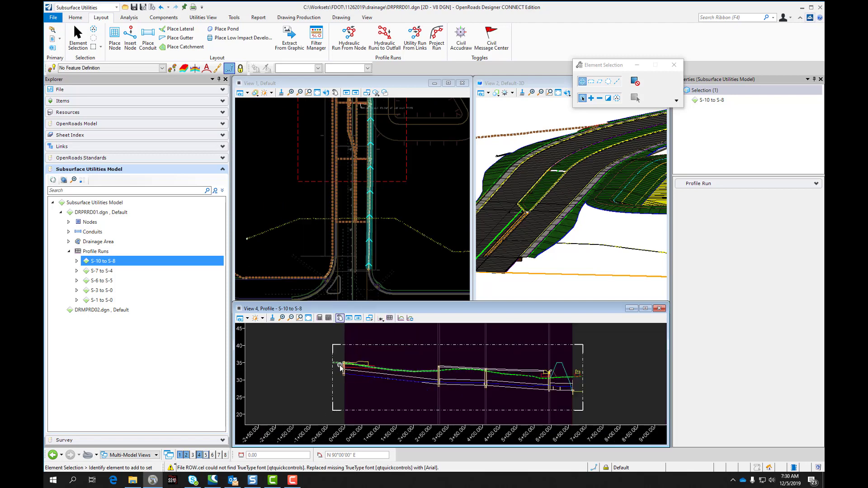
scroll(467, 380, up, 5)
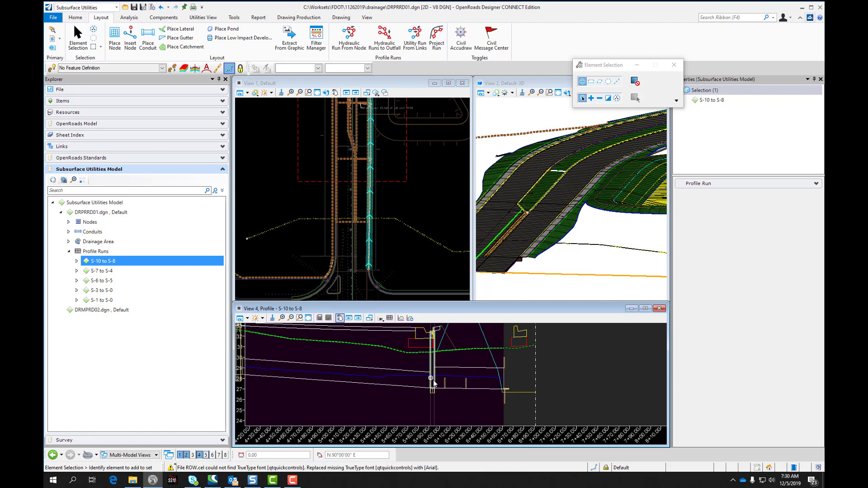
scroll(433, 380, down, 2)
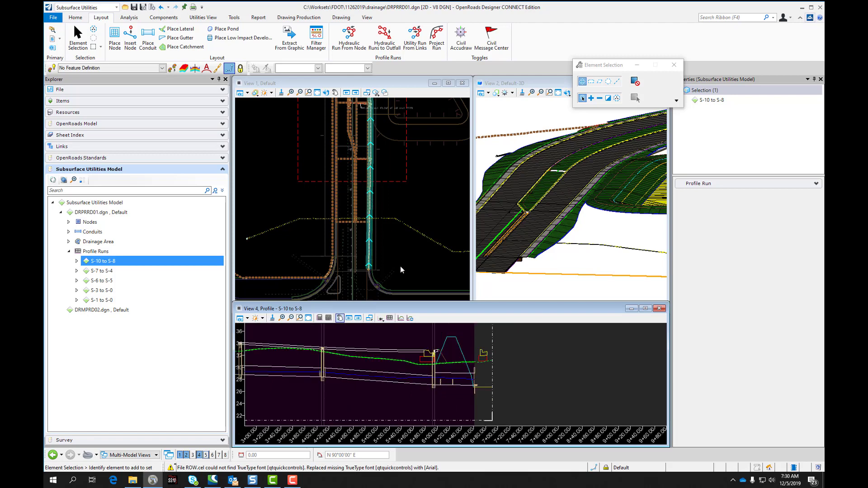
scroll(545, 372, down, 2)
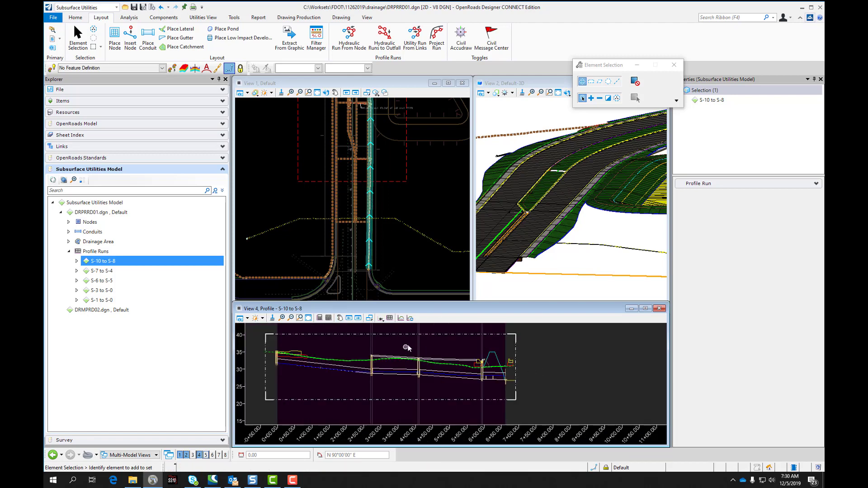
Examine the lateral pipes and curb inlets S-6 and S-1 that join the main run in the plan view.
scroll(343, 158, up, 3)
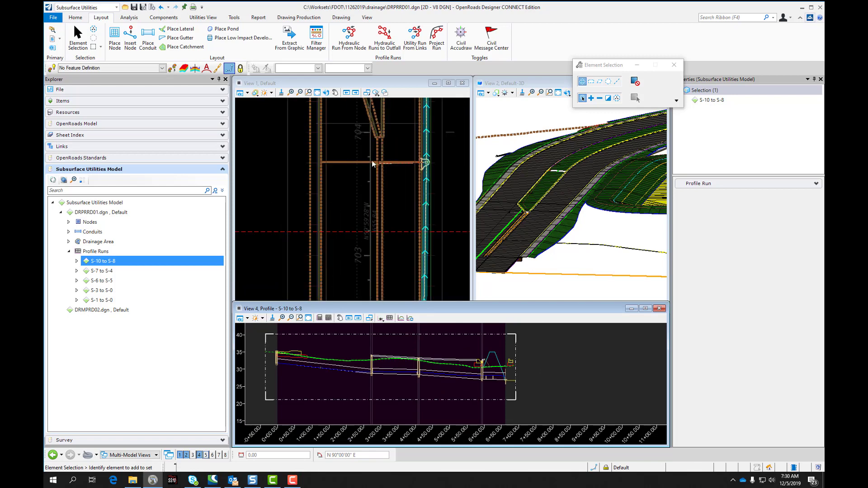
scroll(371, 160, up, 4)
scroll(371, 181, down, 5)
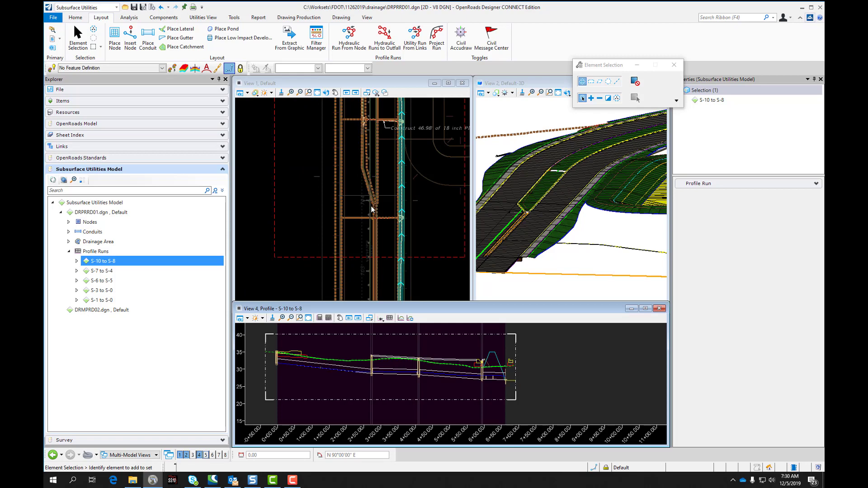
scroll(370, 205, up, 3)
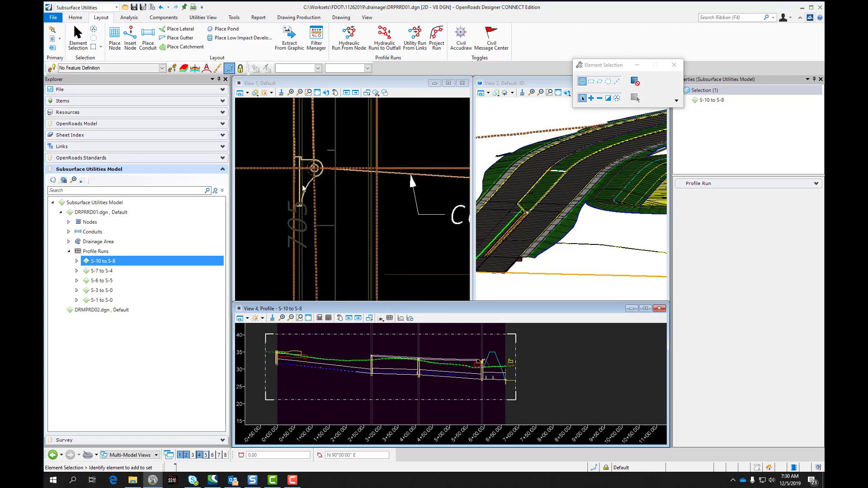
click(269, 184)
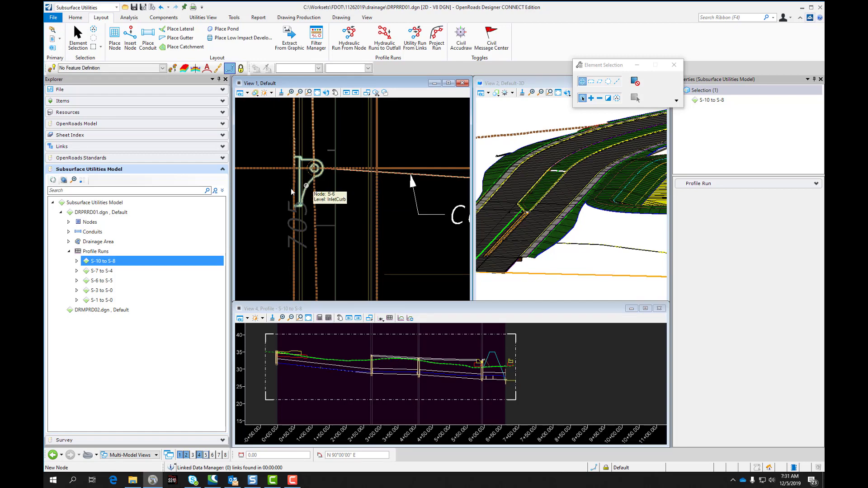
scroll(274, 192, down, 2)
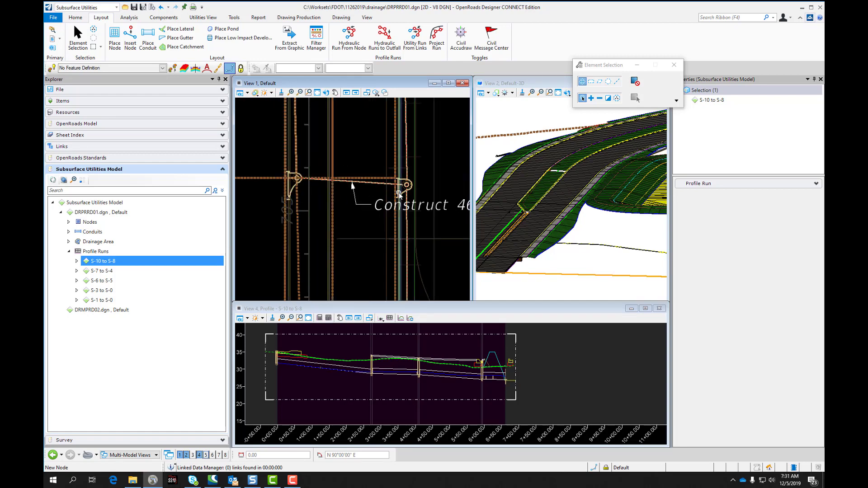
scroll(373, 190, down, 2)
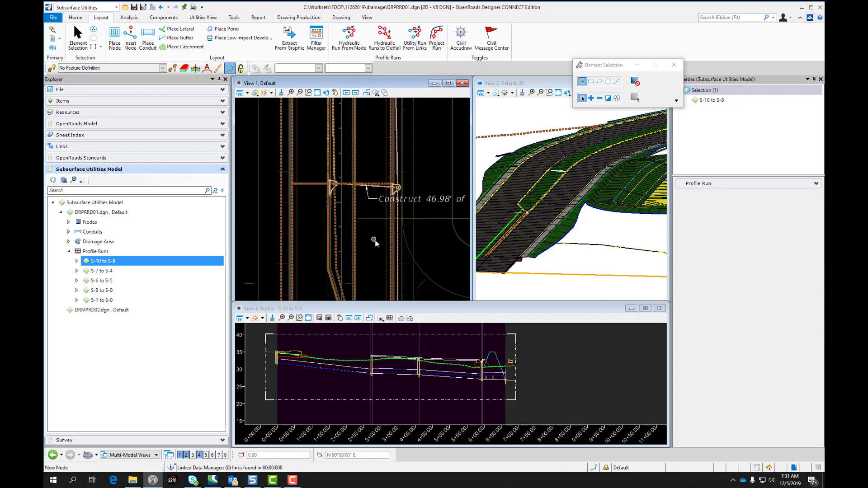
scroll(375, 242, down, 4)
scroll(367, 138, up, 4)
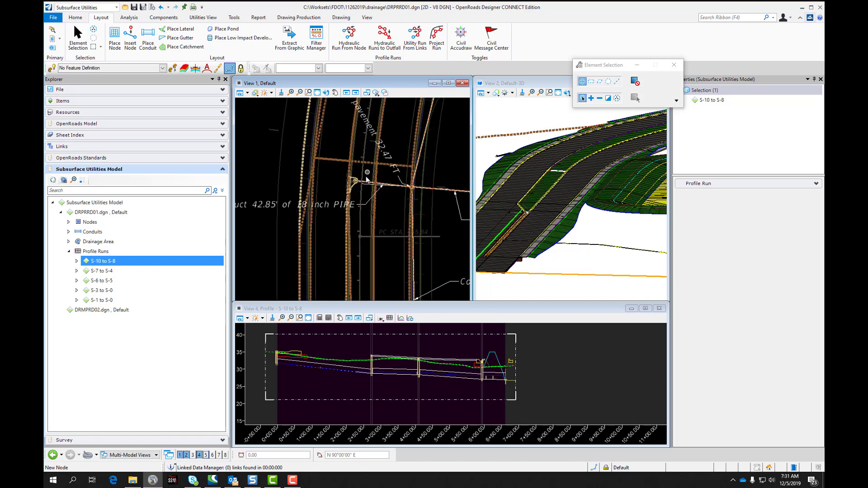
scroll(366, 179, up, 3)
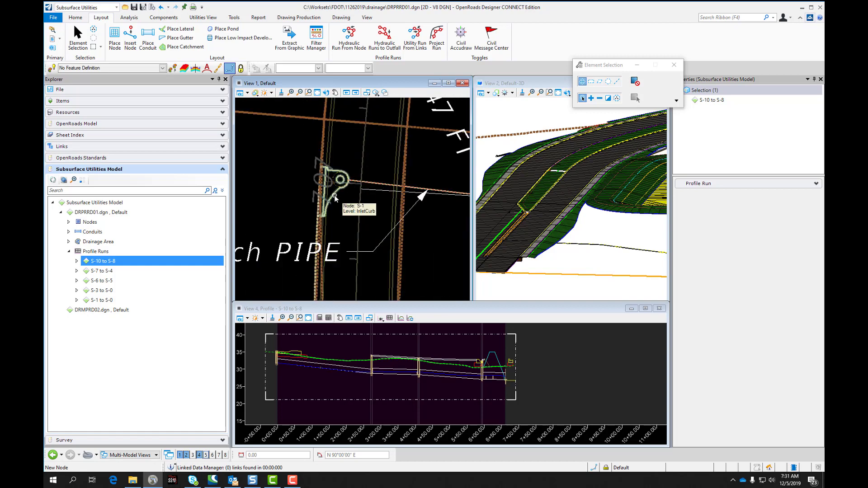
scroll(291, 189, down, 3)
scroll(368, 194, up, 3)
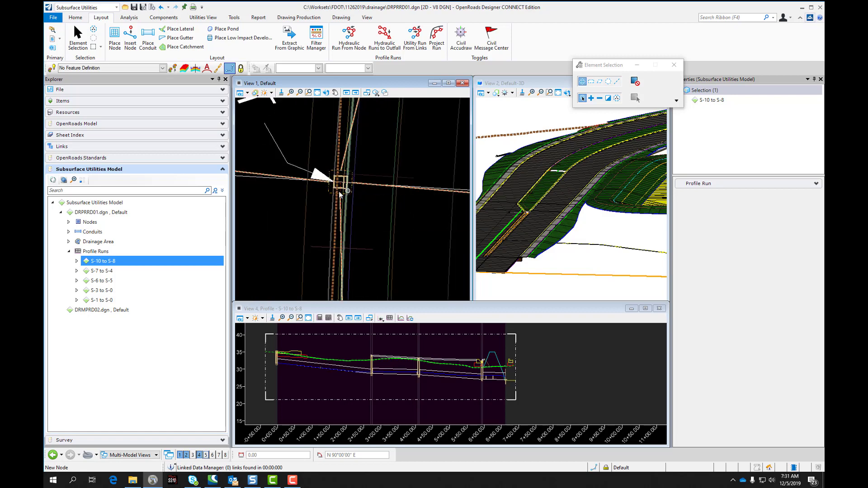
scroll(339, 193, up, 3)
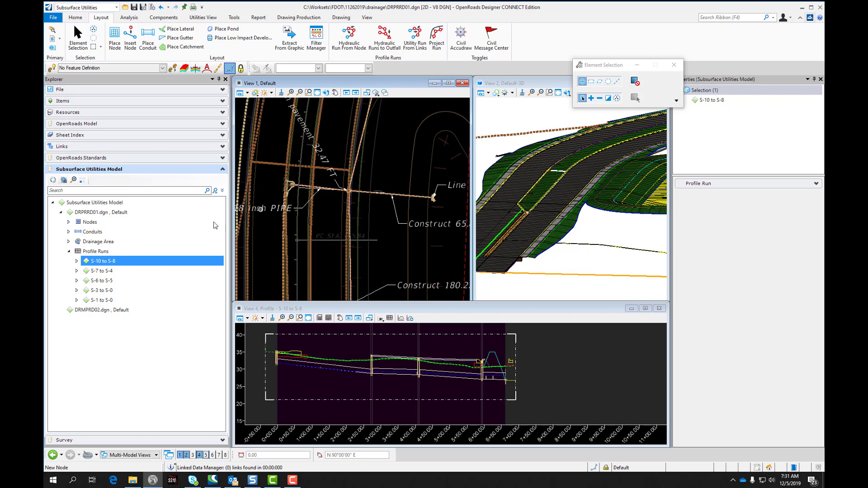
Open the profile model of the S-1 to S-0 run in View 4.
click(77, 300)
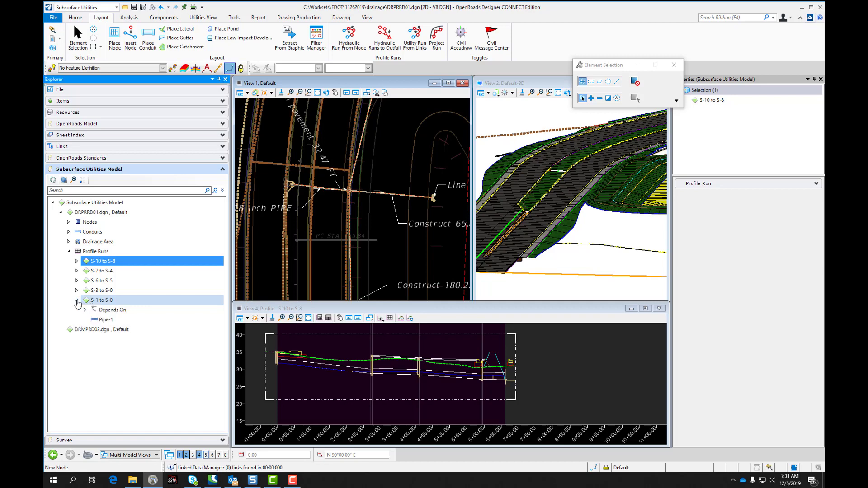
click(76, 301)
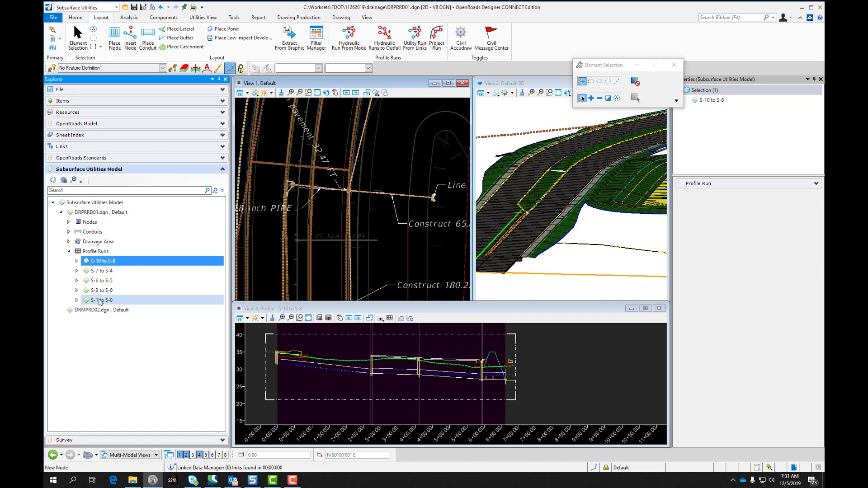
click(100, 302)
right_click(100, 301)
click(136, 305)
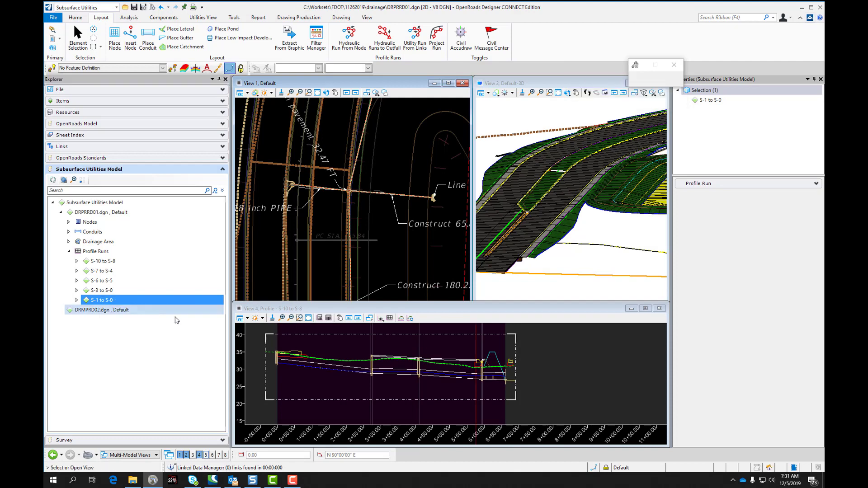
click(328, 383)
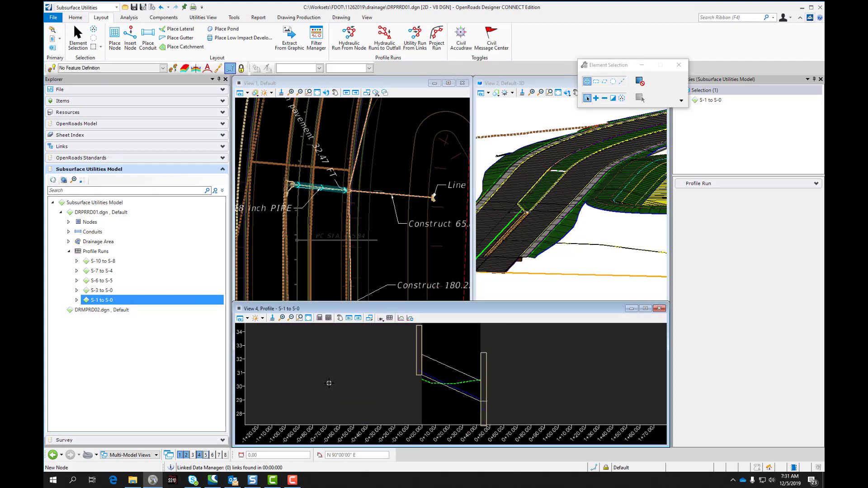
scroll(366, 389, down, 1)
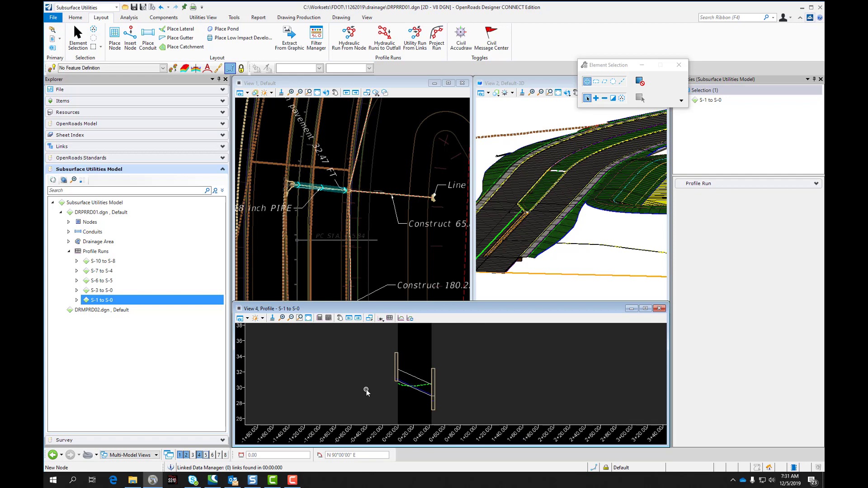
Create a 3D cut on the S-1 to S-0 profile using the Corners placement method, framing the run from about elevation 26 to 35.
click(401, 318)
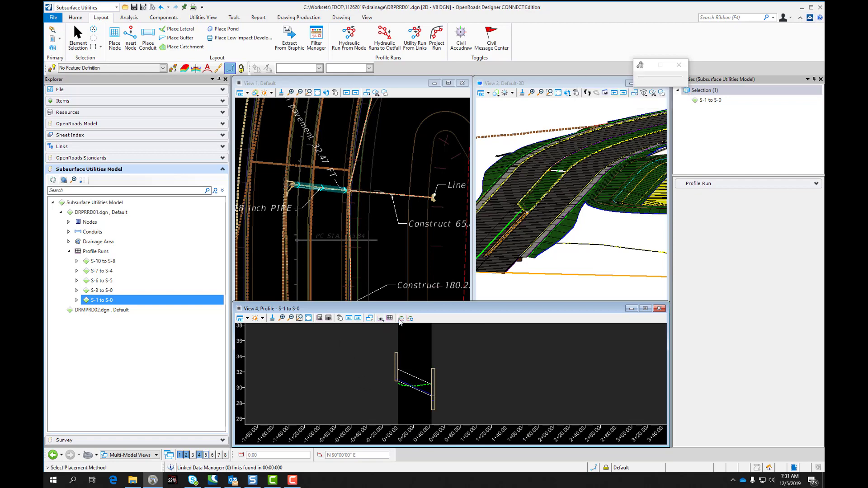
click(357, 337)
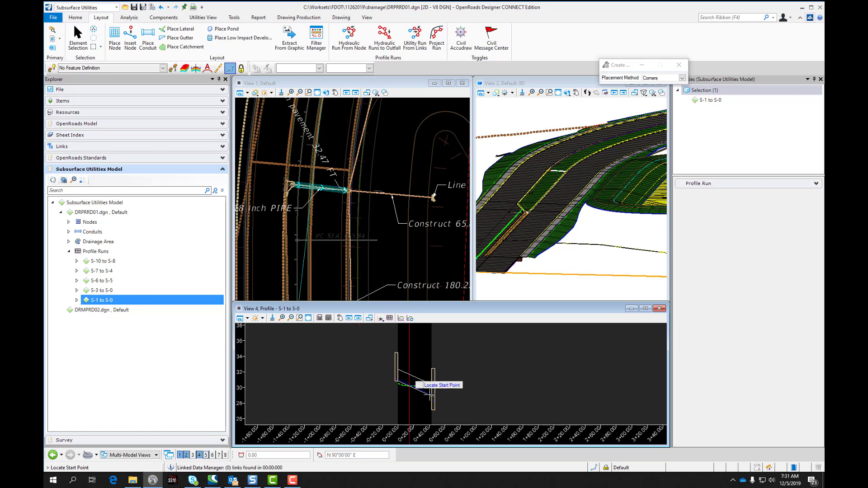
click(383, 348)
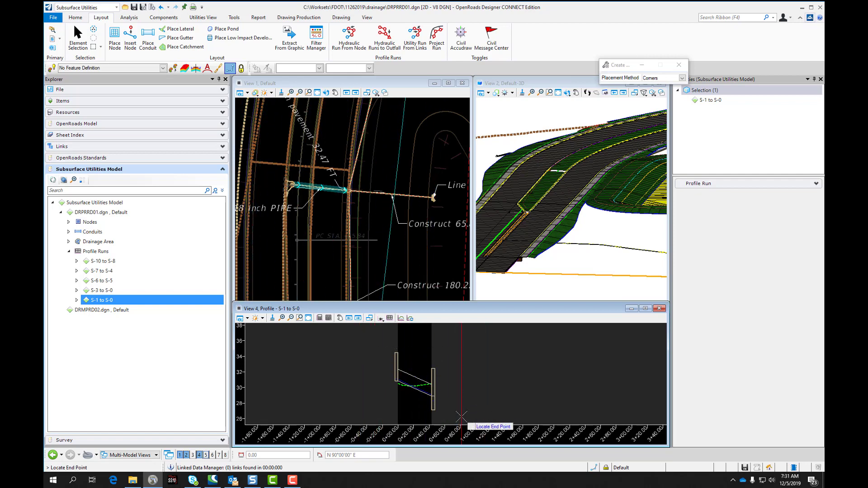
click(461, 416)
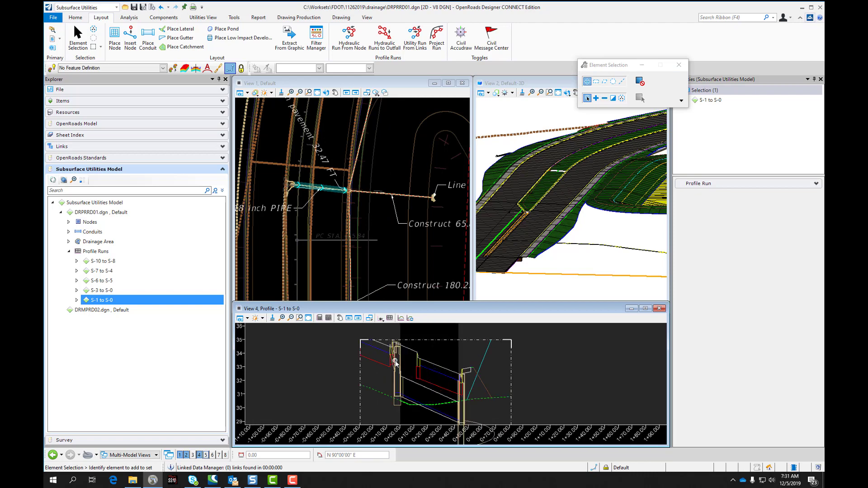
Extend the 3D cut volume farther out past the S-1 end and raise its upper edge to about elevation 38.5.
scroll(395, 363, up, 1)
scroll(481, 400, down, 2)
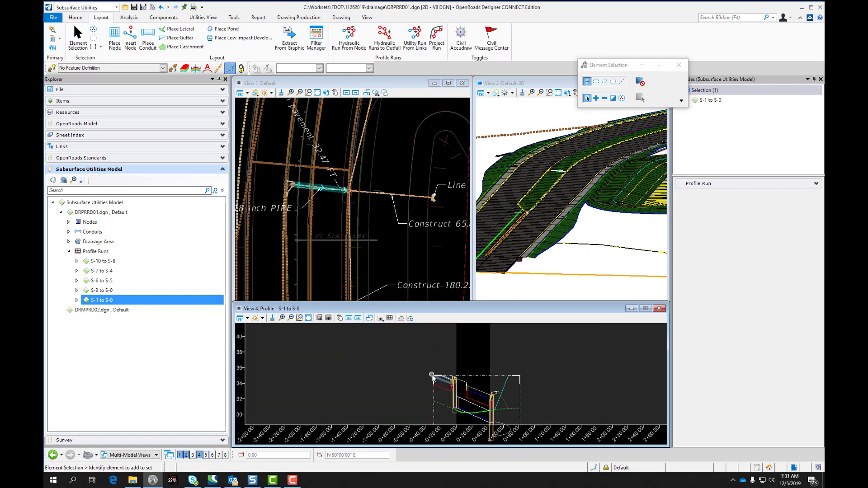
click(433, 377)
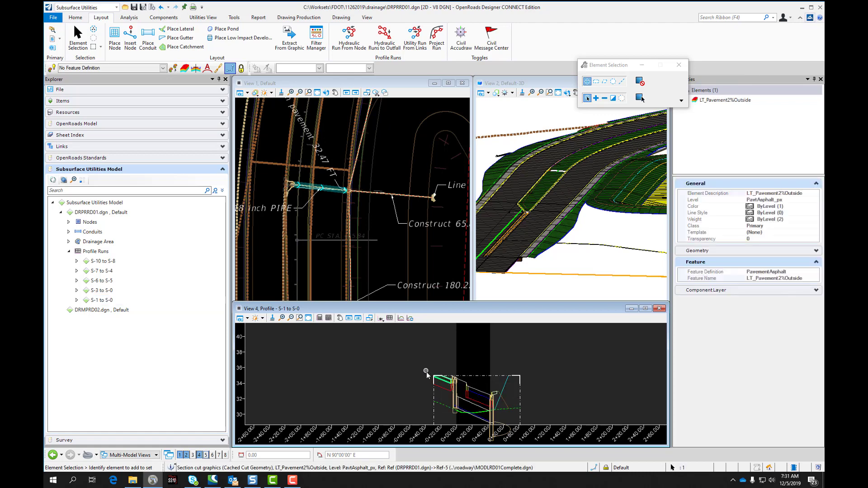
click(433, 377)
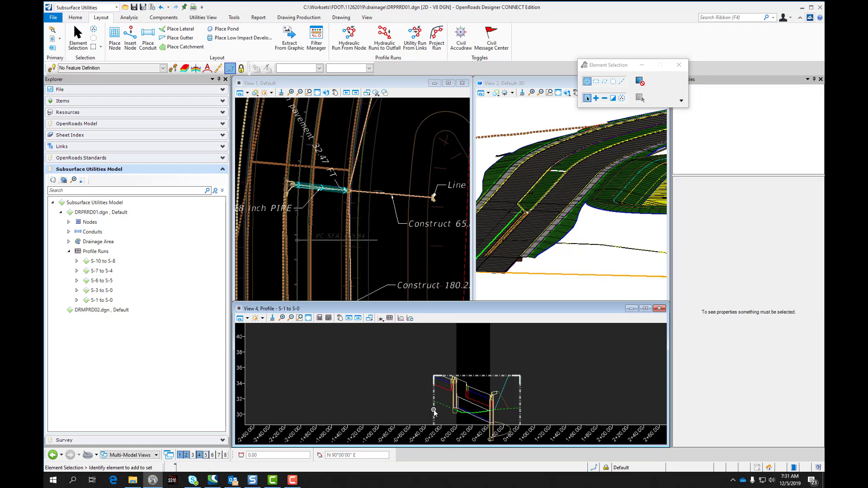
drag(433, 410, 386, 410)
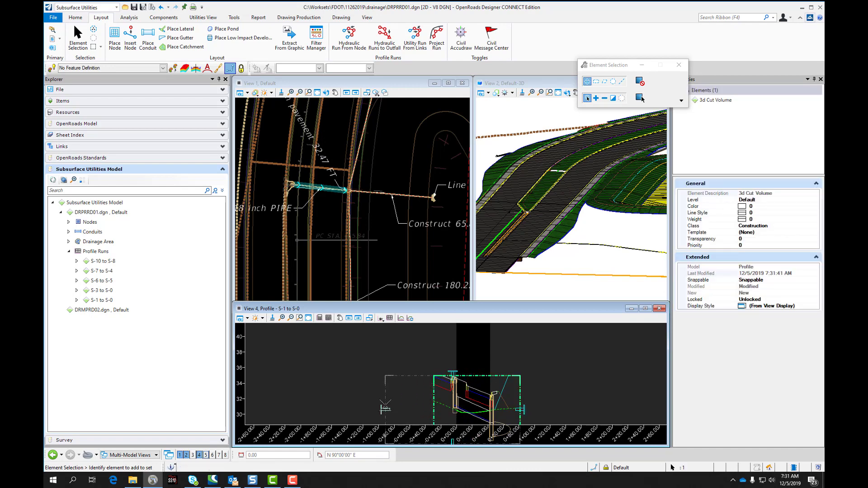
click(453, 365)
click(452, 375)
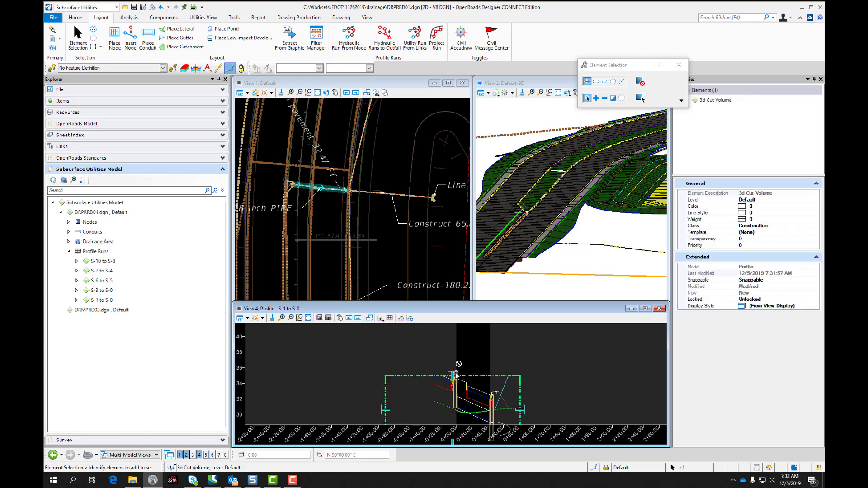
drag(452, 374, 450, 349)
click(404, 379)
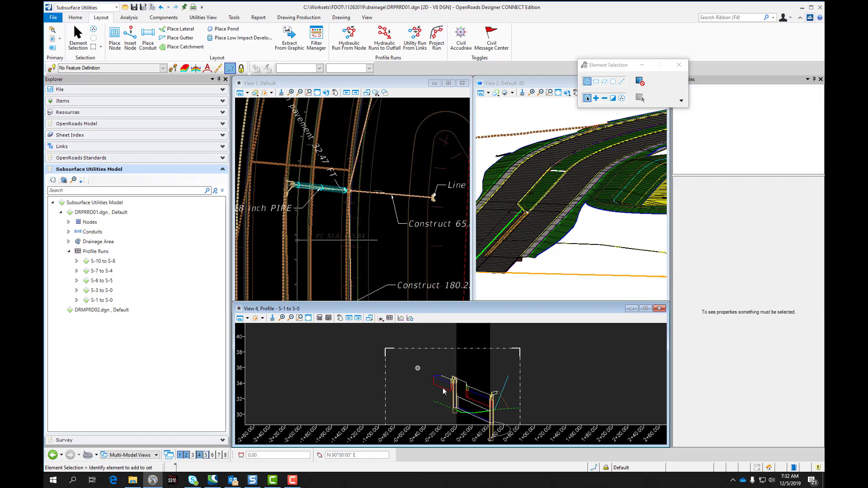
scroll(452, 386, down, 3)
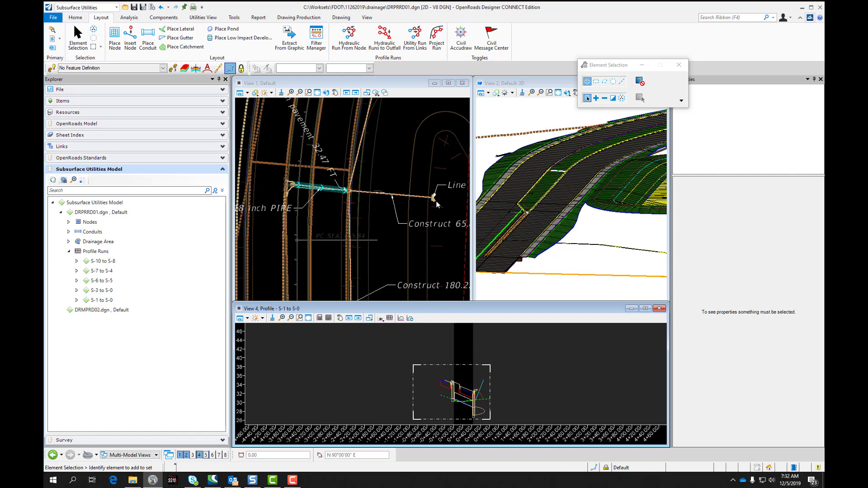
Create a hydraulic run from curb inlet S-1 to endwall S-8, named Profile Run, with the Baseline feature definition.
click(99, 254)
right_click(100, 255)
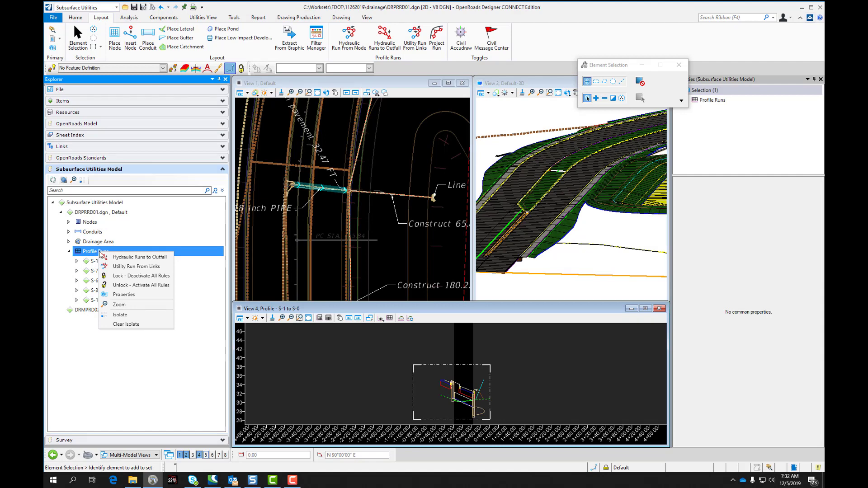
click(99, 252)
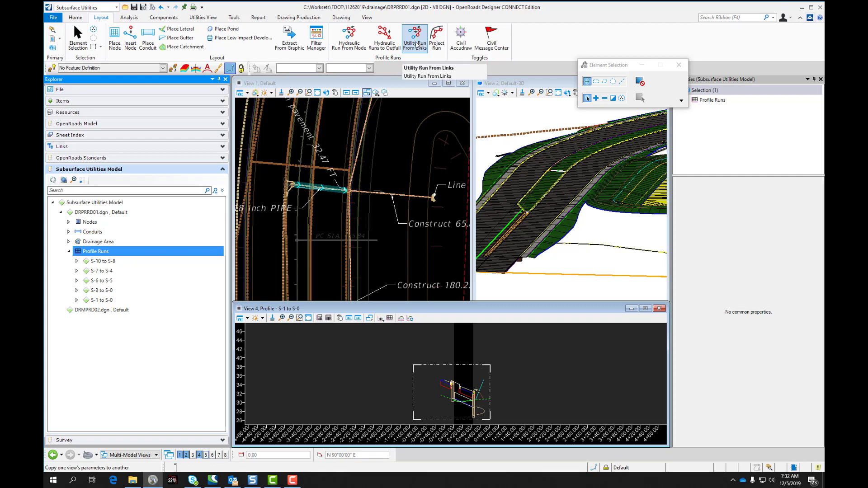
click(349, 37)
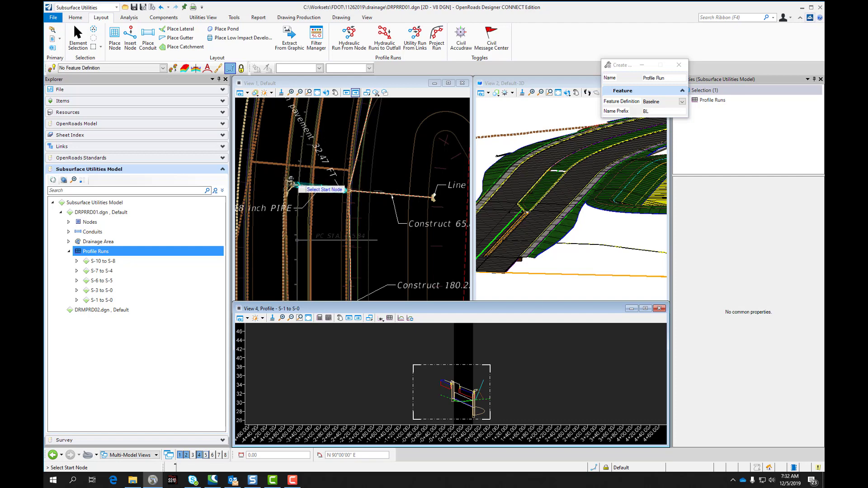
click(291, 183)
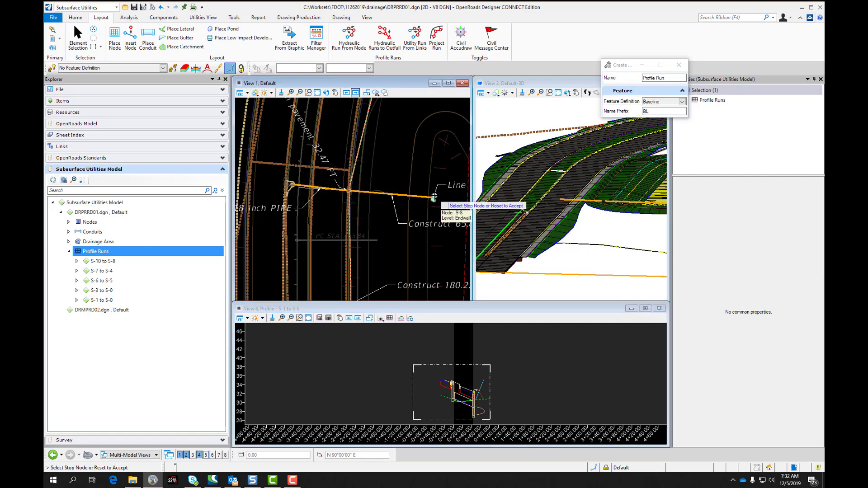
click(433, 198)
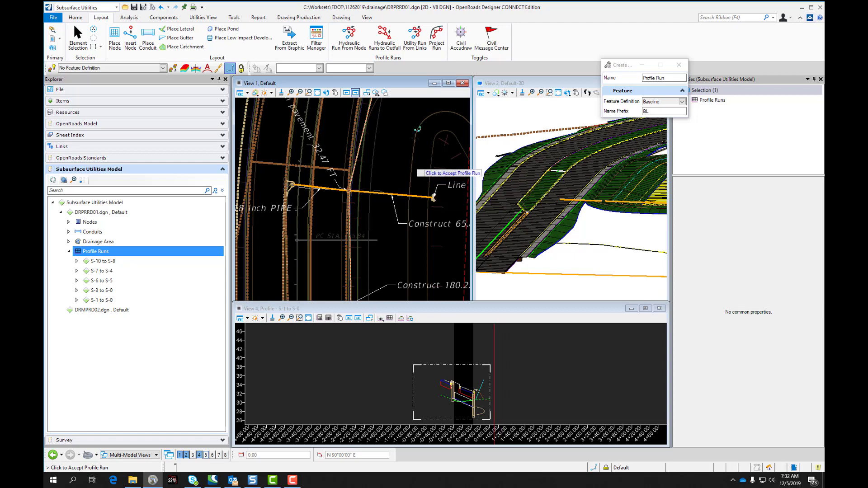
click(397, 162)
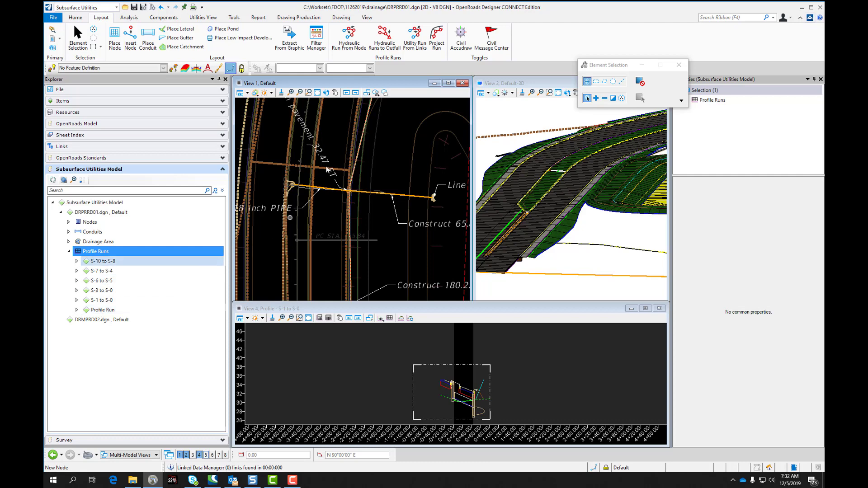
click(355, 42)
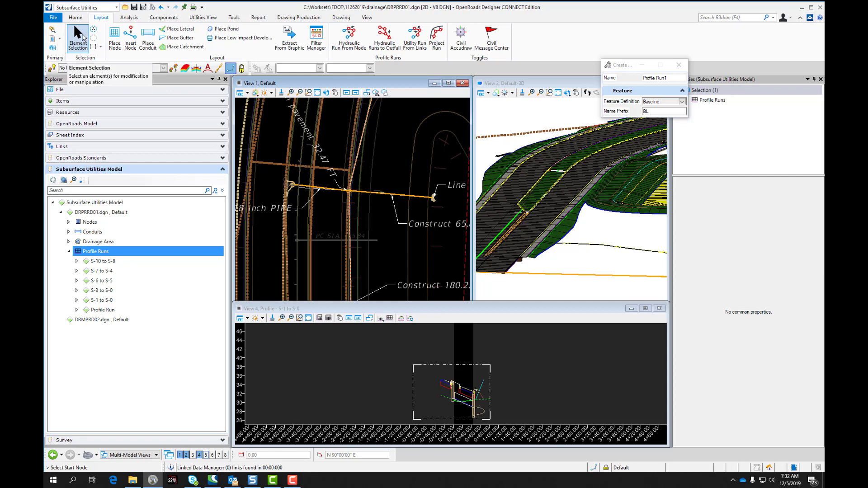
click(78, 37)
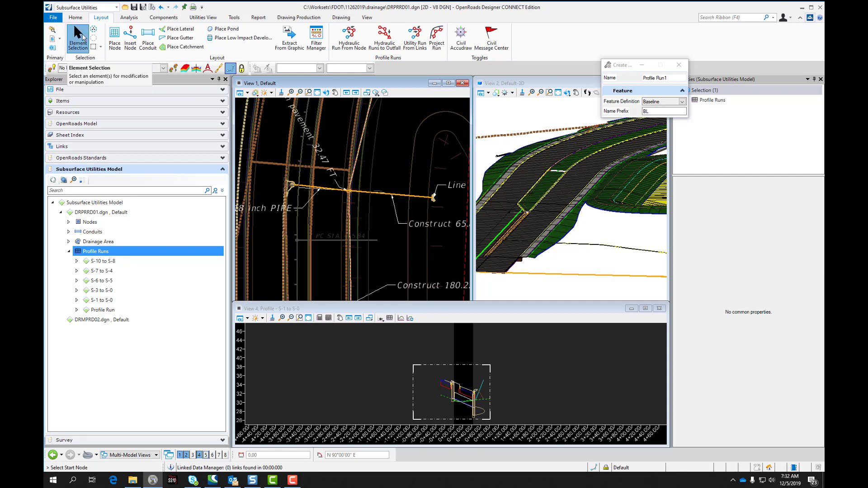
Open the profile model of the new Profile Run in View 4.
click(102, 311)
right_click(103, 311)
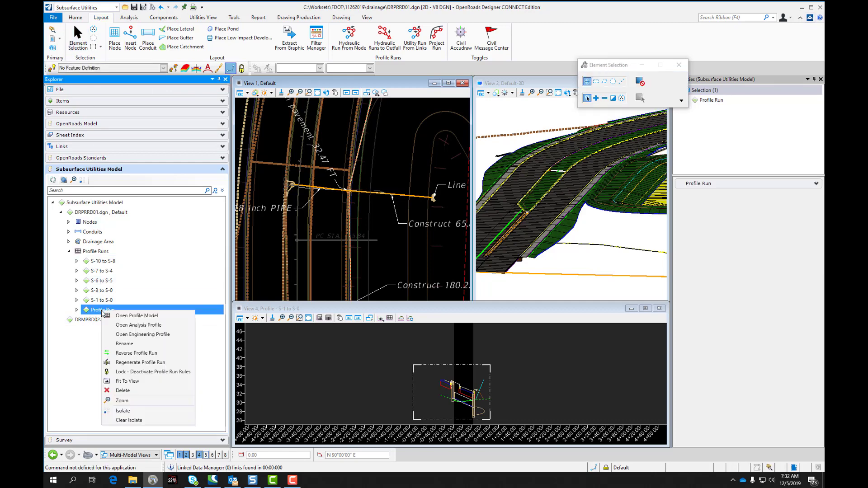
click(136, 316)
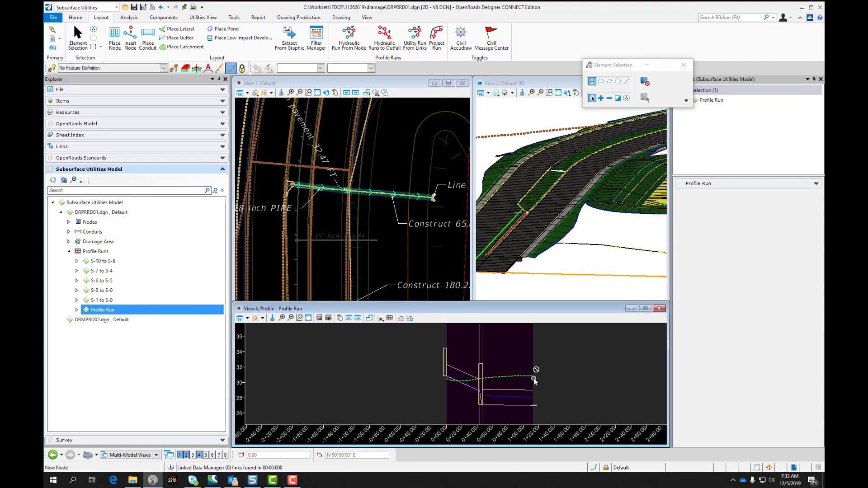
Create a 3D cut on the Profile Run profile using the Corners placement method, framing the whole run from about elevation 25.5 to 37.
click(401, 318)
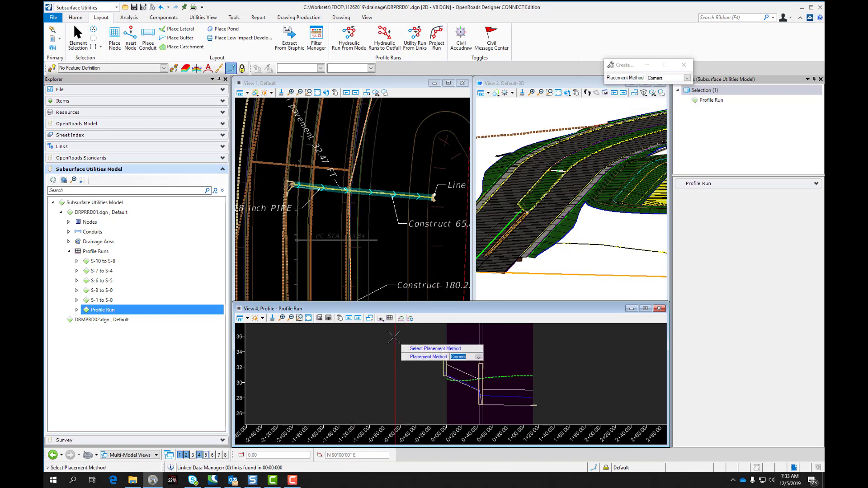
click(372, 333)
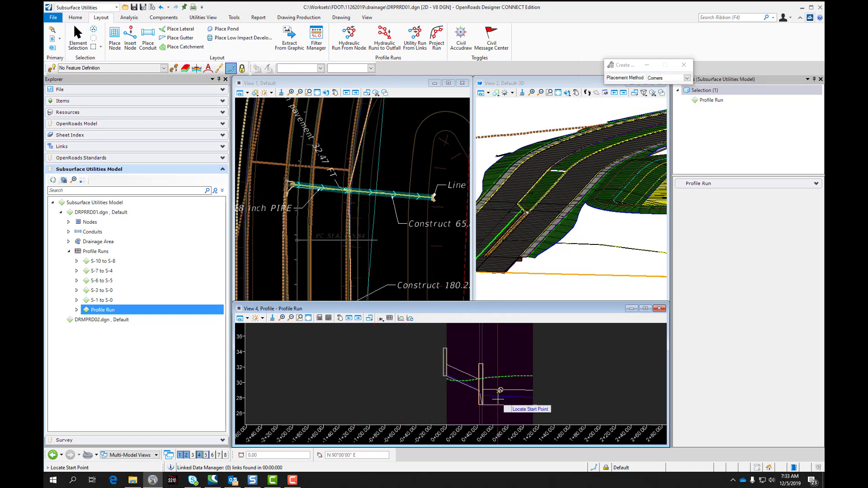
click(374, 329)
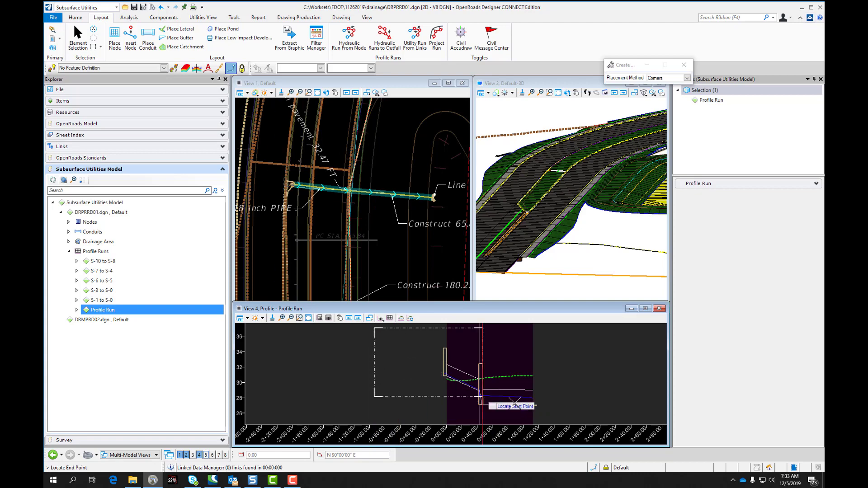
click(572, 416)
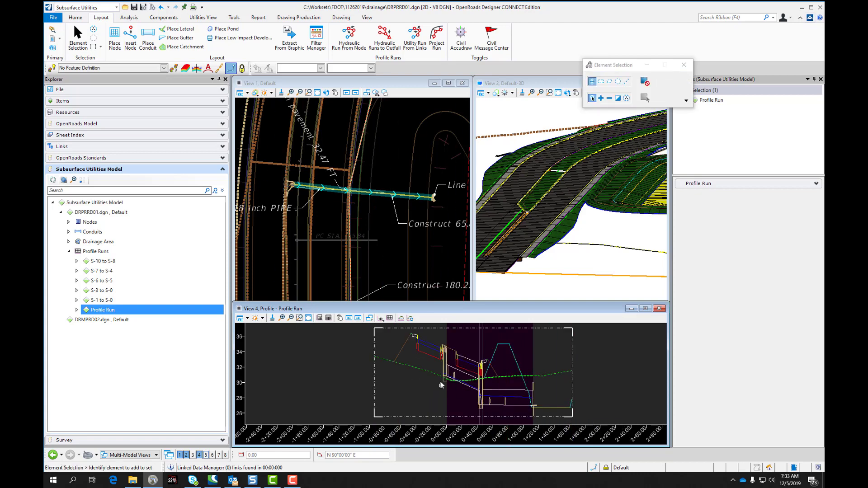
scroll(437, 350, up, 2)
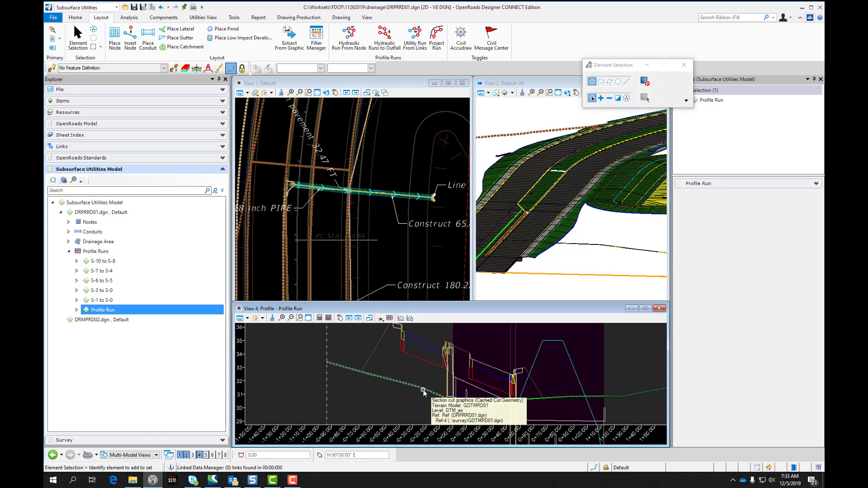
scroll(424, 394, down, 2)
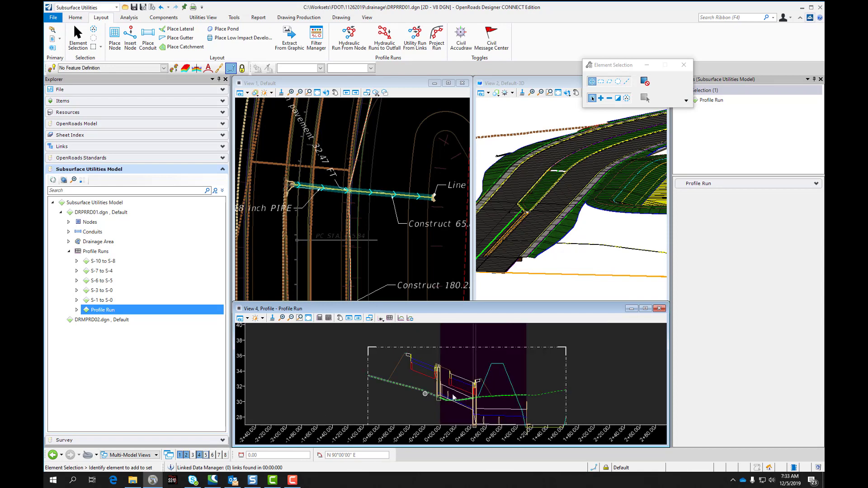
scroll(526, 385, down, 2)
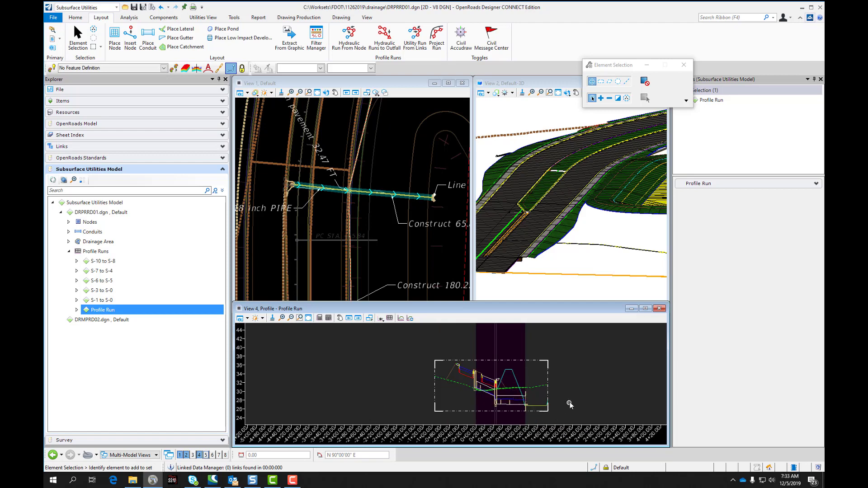
scroll(570, 402, up, 2)
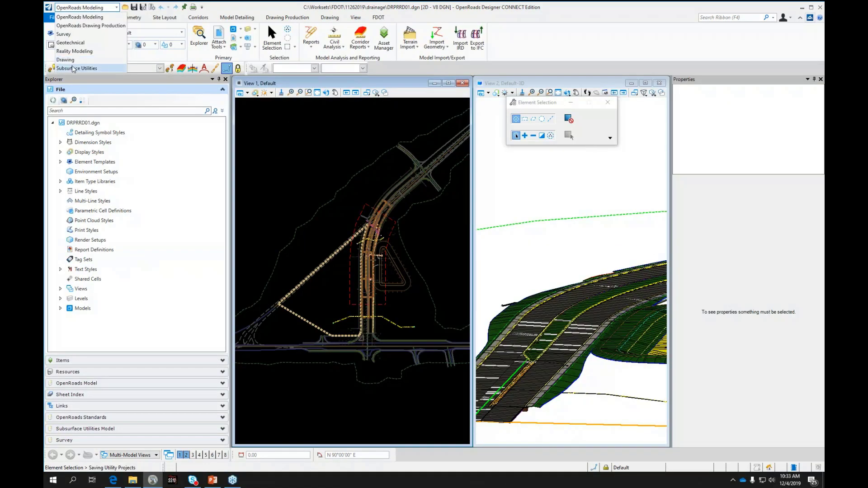
Switch the workflow from OpenRoads Modeling to Subsurface Utilities.
click(75, 69)
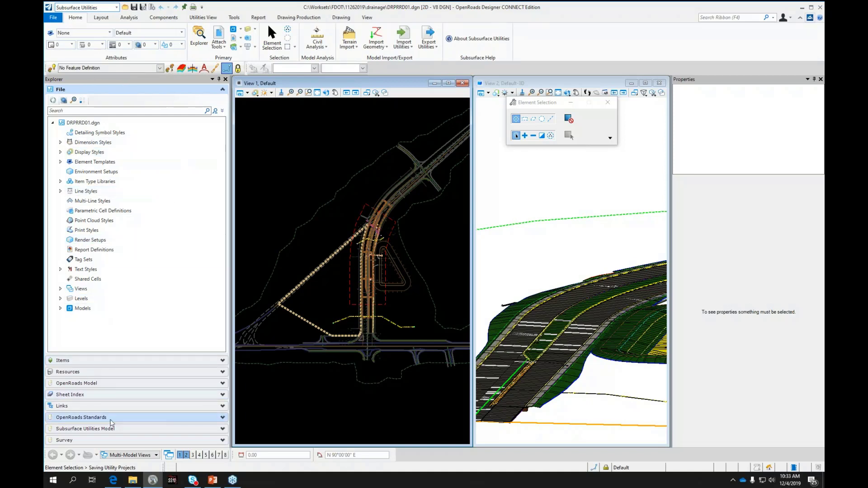
Expand the Subsurface Utilities Model in the Explorer to examine its DGN files.
click(119, 429)
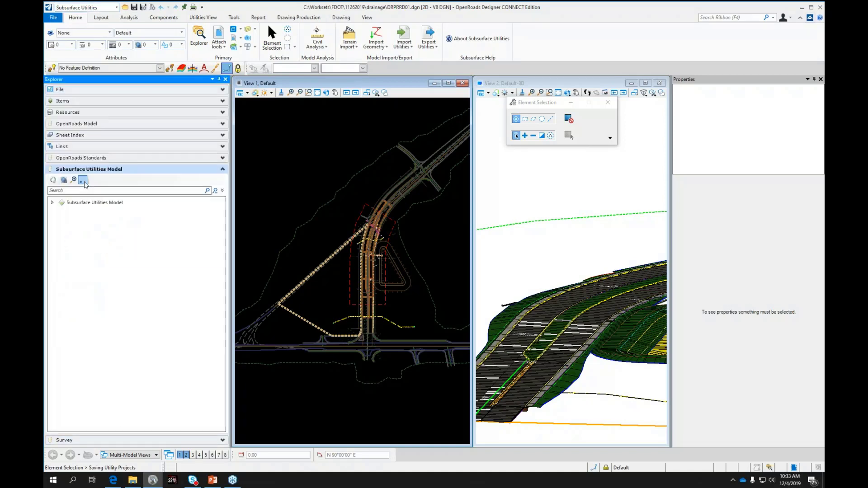
click(53, 203)
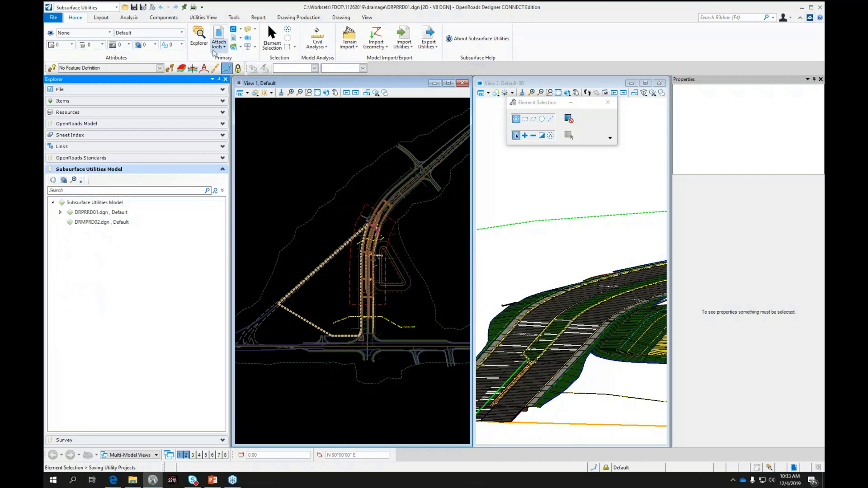
click(169, 20)
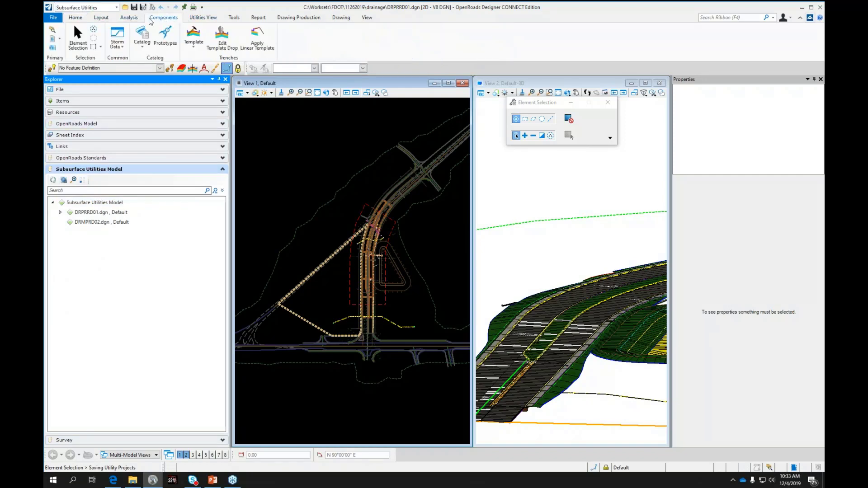
Open the FDOT-Conduit hydraulic analysis FlexTable to review the pipes, enlarging the FlexTables window.
click(129, 18)
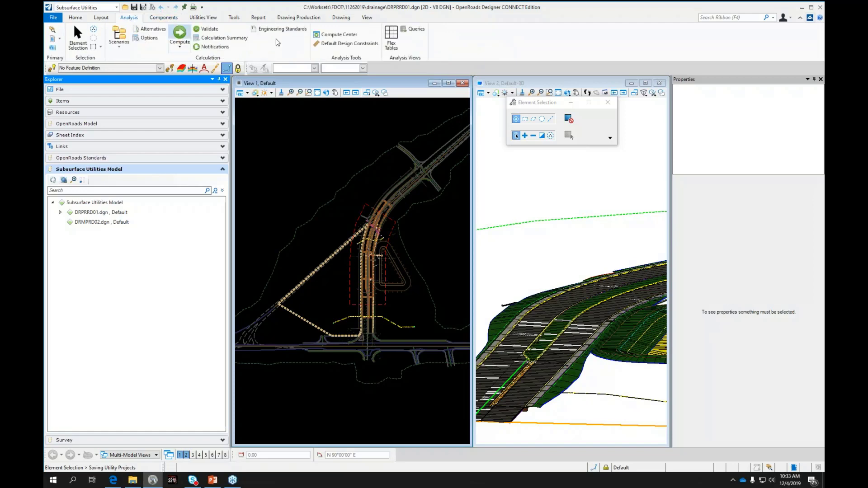
click(391, 39)
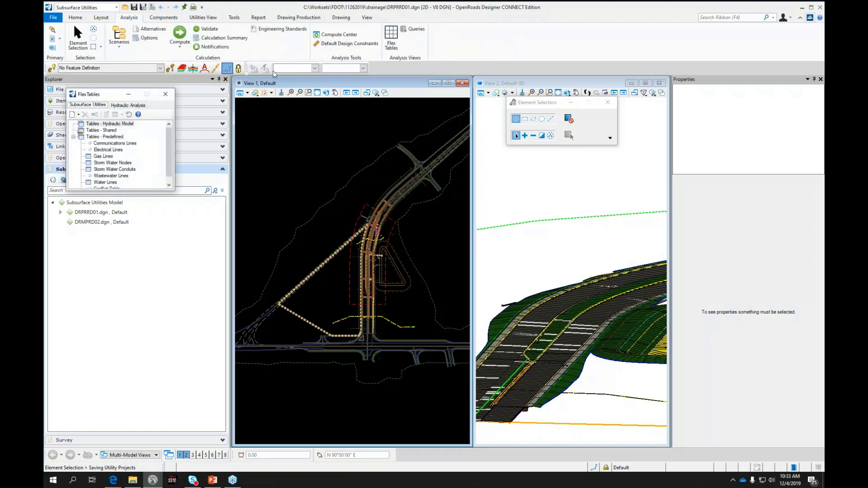
drag(104, 95, 295, 82)
drag(366, 179, 594, 289)
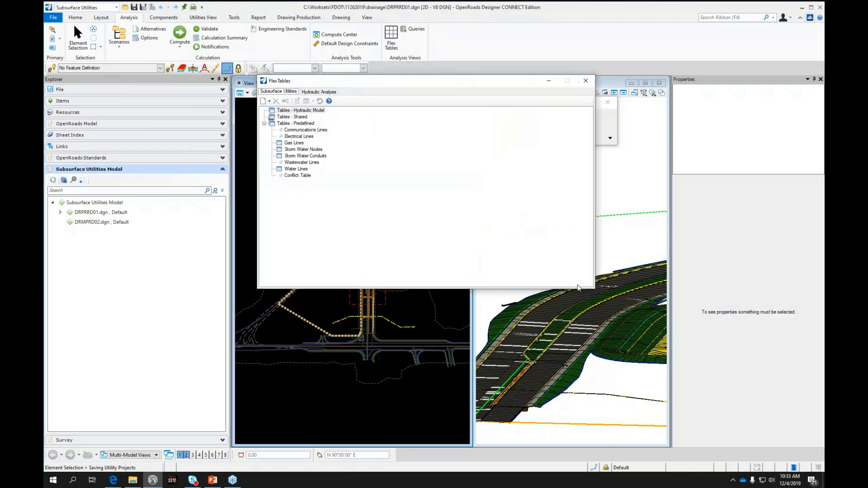
click(331, 92)
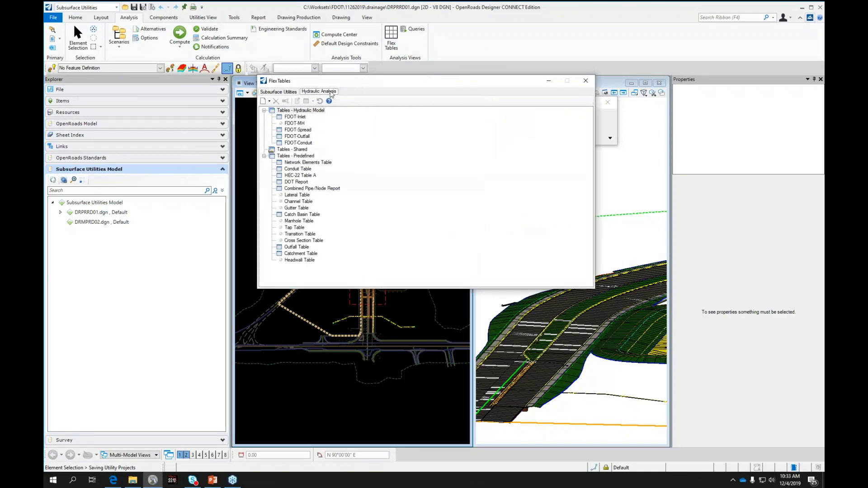
double_click(298, 143)
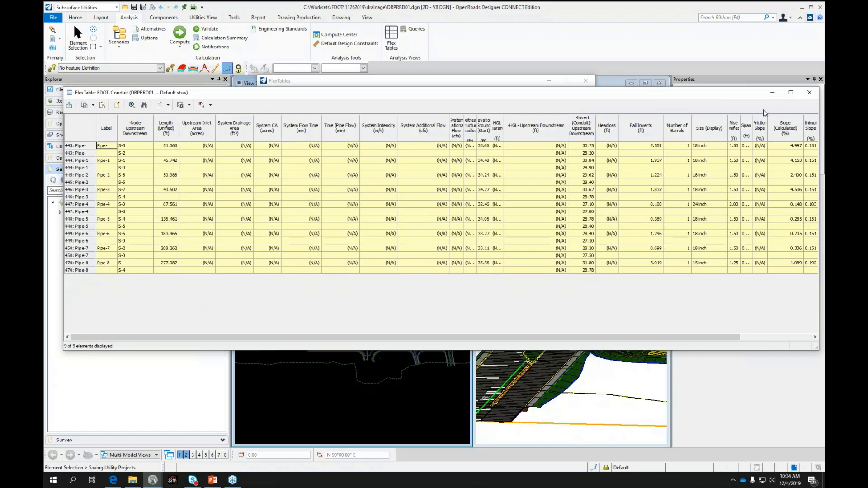
Close the conduit table, review the FDOT-Inlet FlexTable, and close the FlexTables window.
click(810, 95)
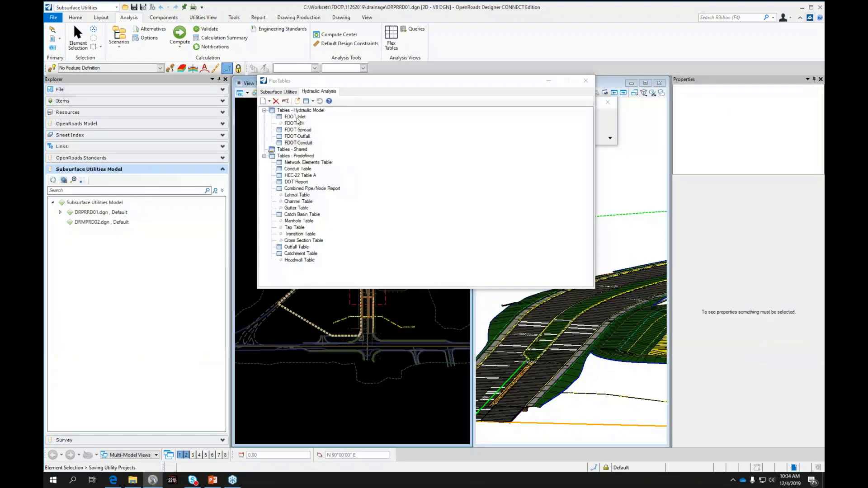
double_click(296, 117)
click(585, 81)
Start a Place Note with the _FDOT_Dynam dimension style and open the Fields Editor for endwall S-8.
scroll(400, 260, up, 5)
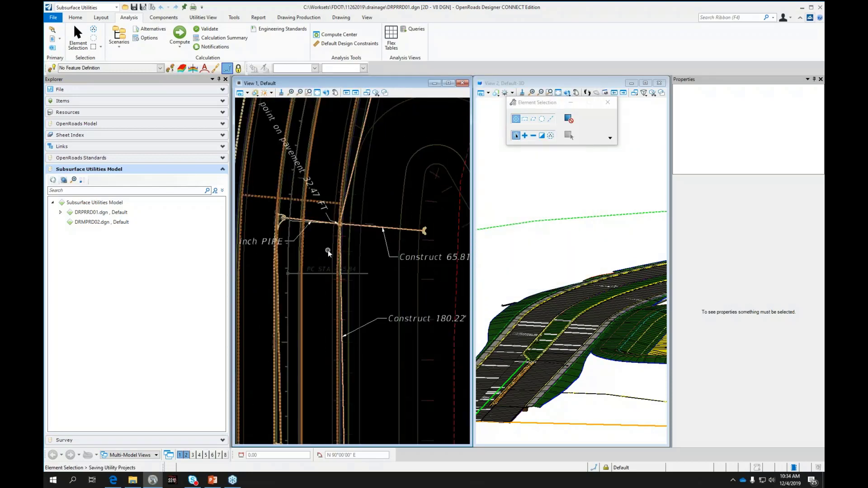
scroll(347, 259, down, 2)
scroll(331, 295, up, 3)
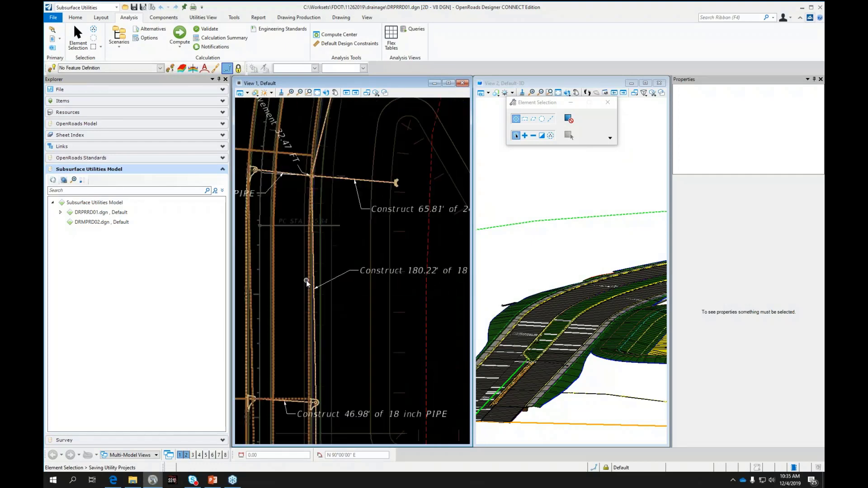
scroll(321, 289, down, 3)
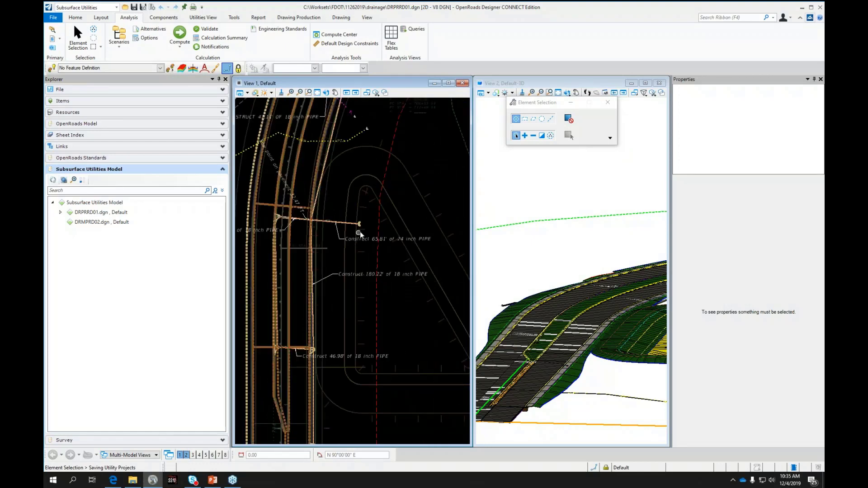
scroll(362, 227, up, 3)
scroll(363, 227, up, 2)
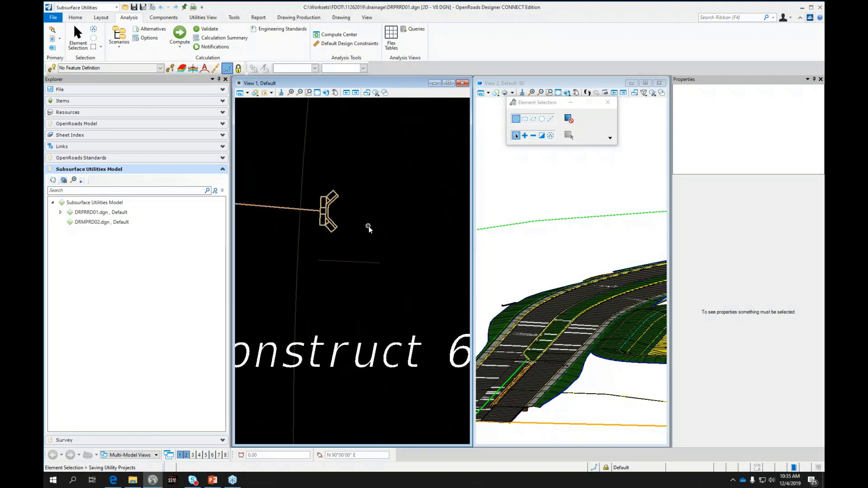
scroll(363, 226, down, 1)
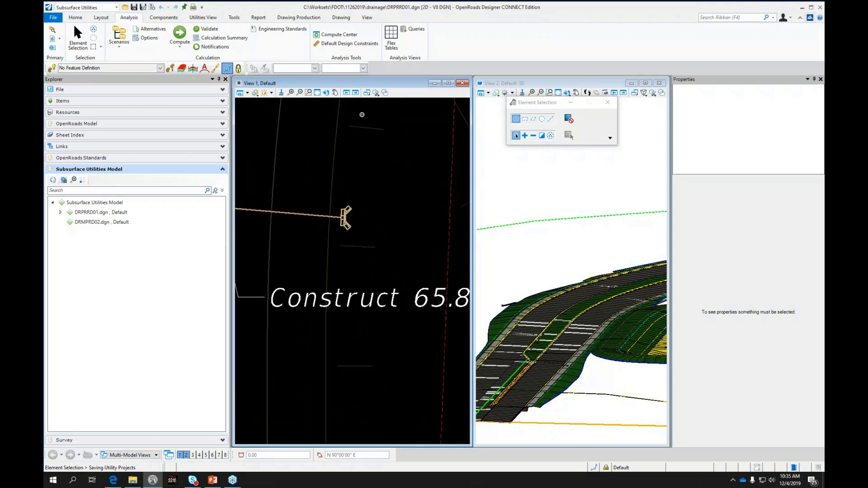
click(297, 18)
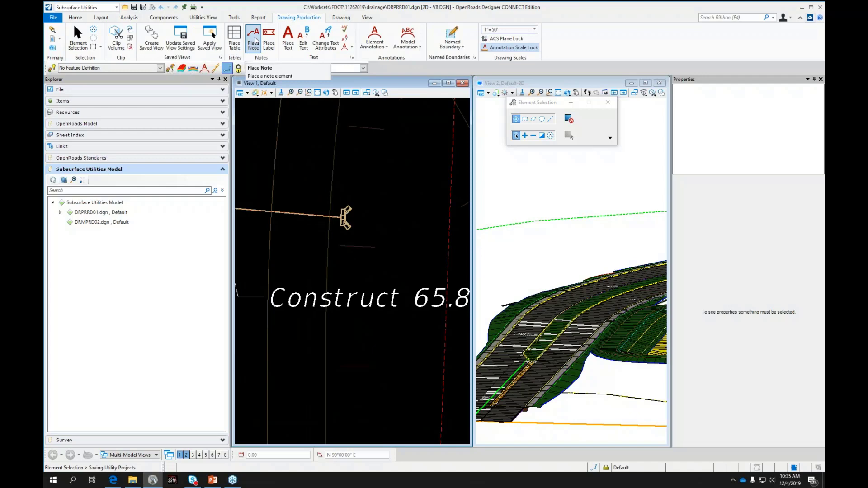
click(255, 40)
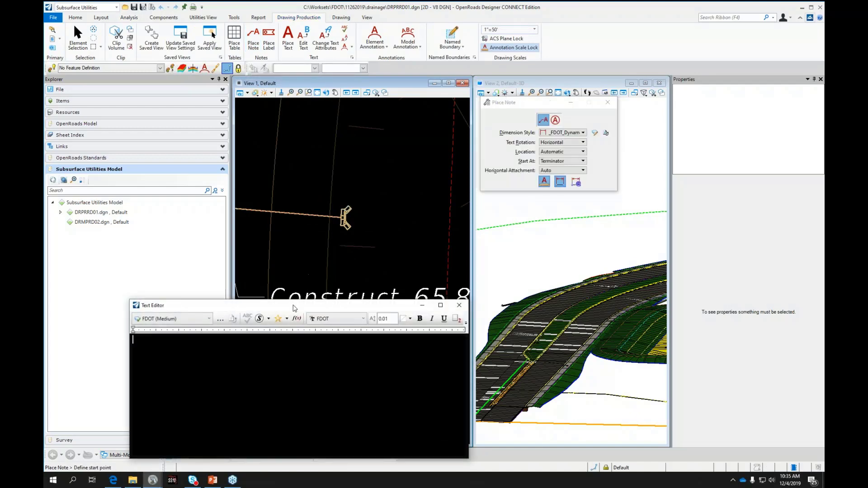
drag(334, 308, 601, 171)
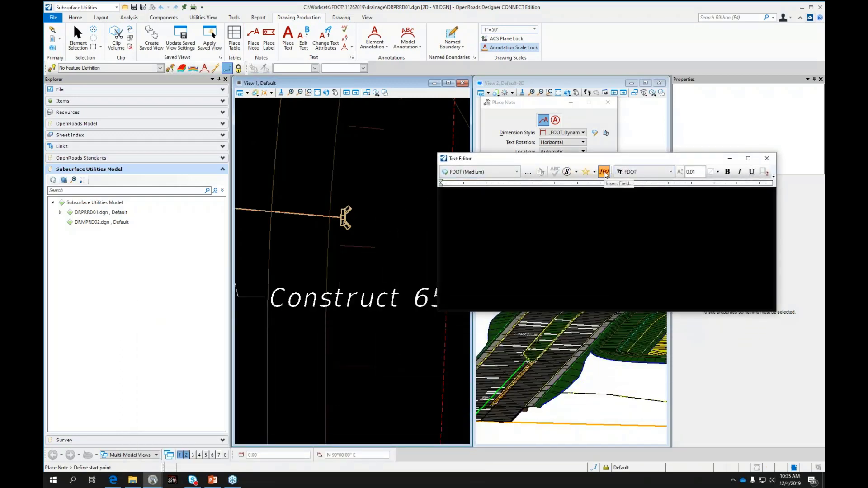
click(605, 172)
click(595, 244)
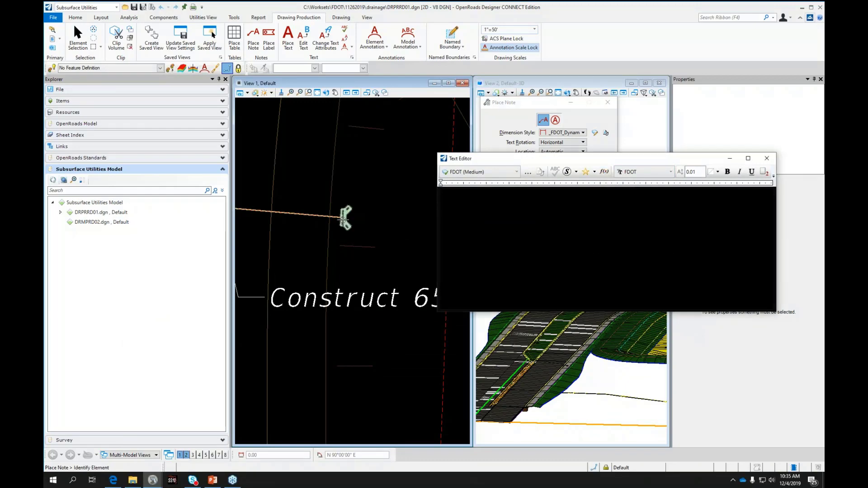
click(344, 218)
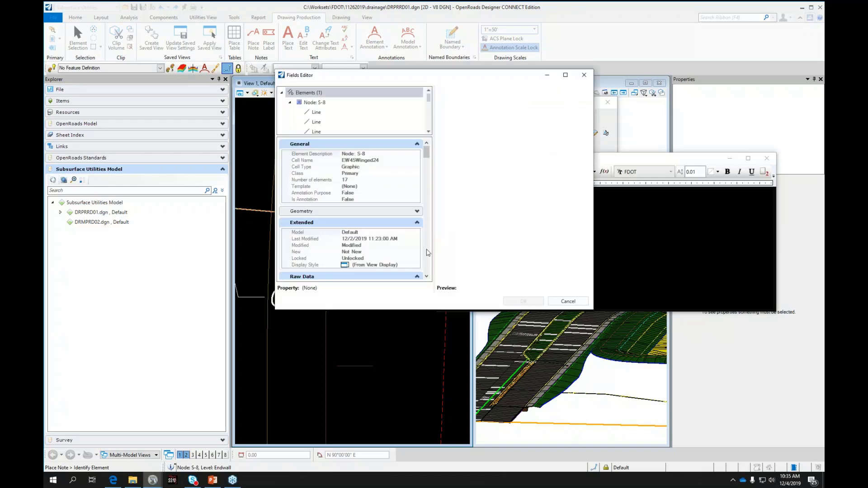
Look through the endwall's properties and insert its Element Description as a field in the note text.
scroll(427, 261, down, 6)
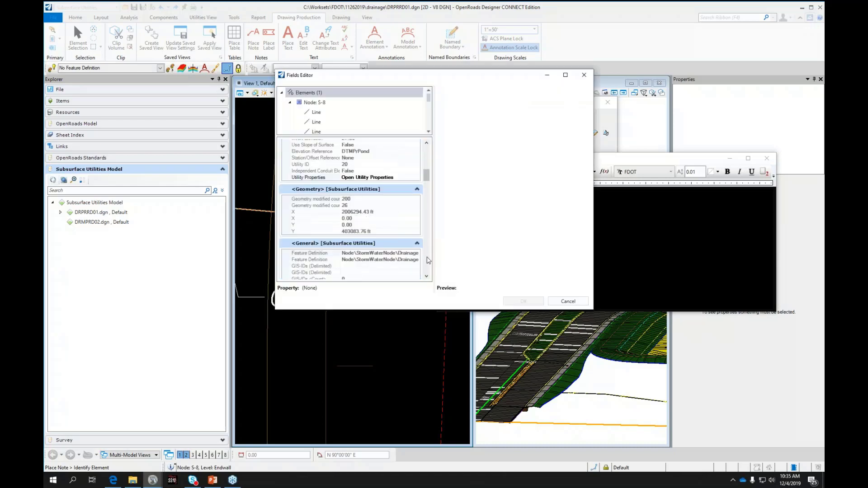
scroll(427, 261, down, 6)
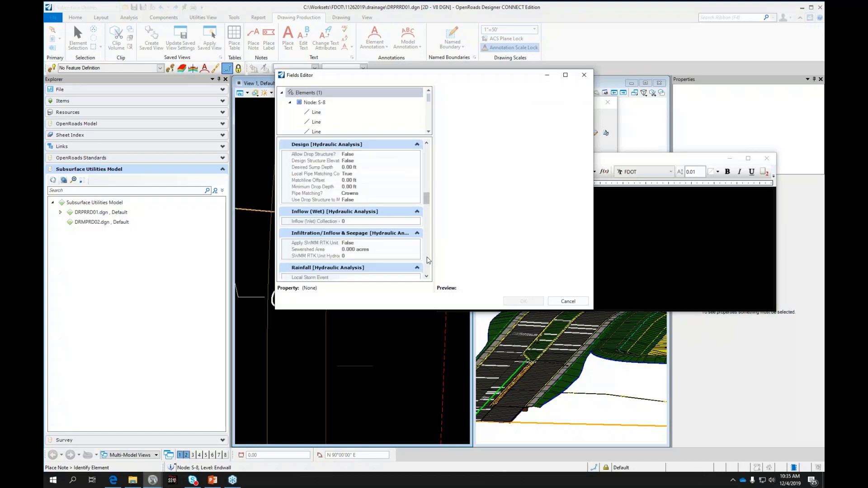
scroll(427, 260, down, 9)
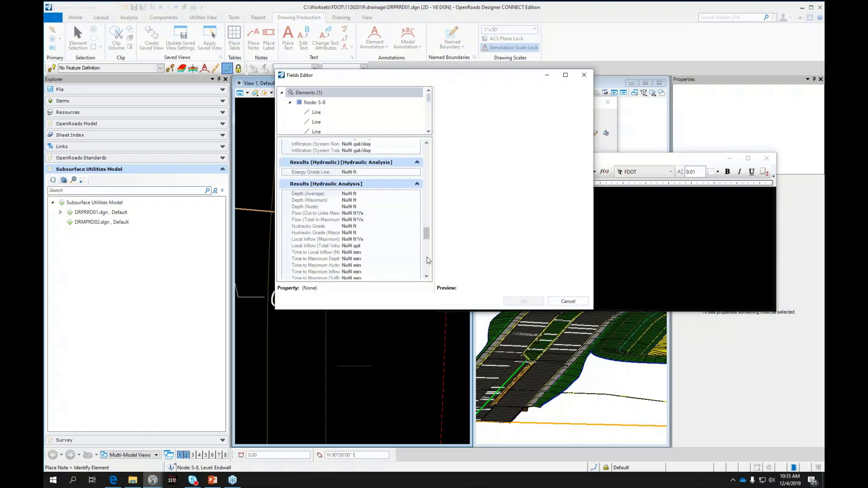
scroll(428, 261, down, 9)
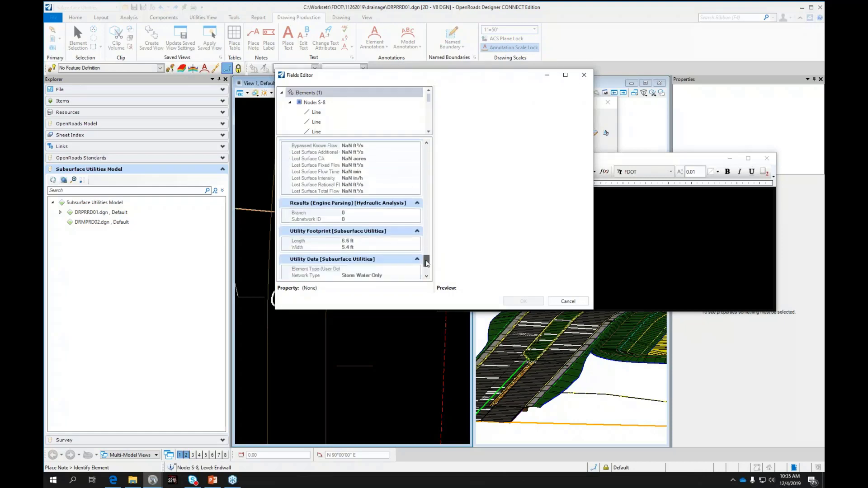
scroll(426, 264, down, 1)
scroll(426, 263, down, 5)
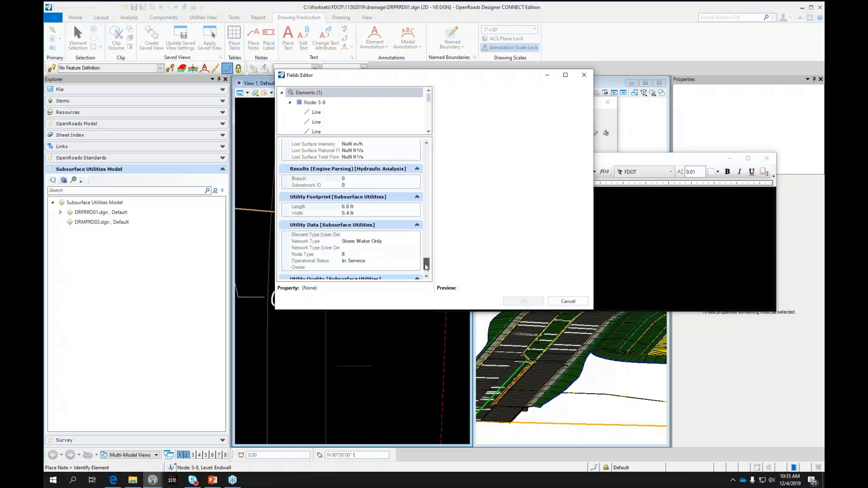
drag(426, 247, 424, 151)
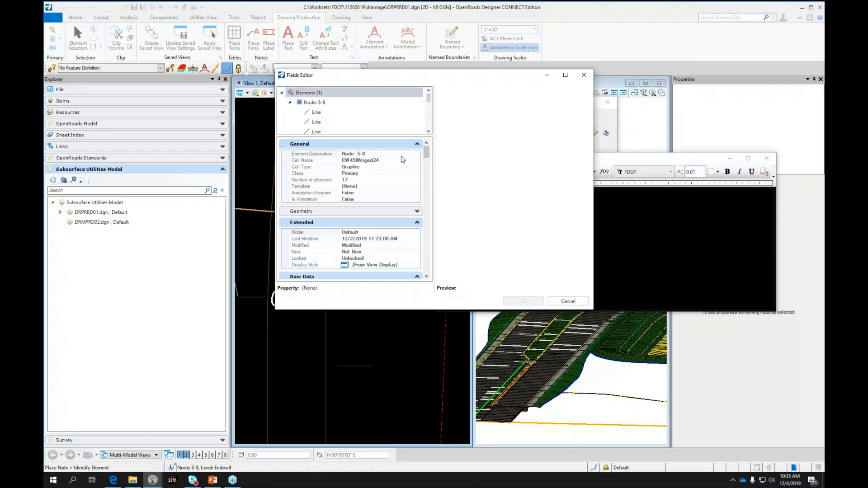
click(309, 154)
click(525, 301)
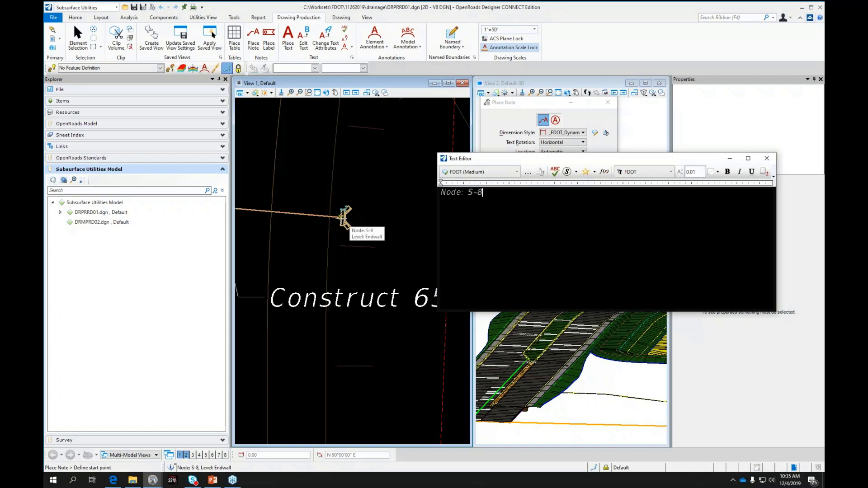
Place the note reading Line, with its arrow on endwall S-8 and its text just above the endwall.
click(344, 215)
scroll(344, 171, down, 2)
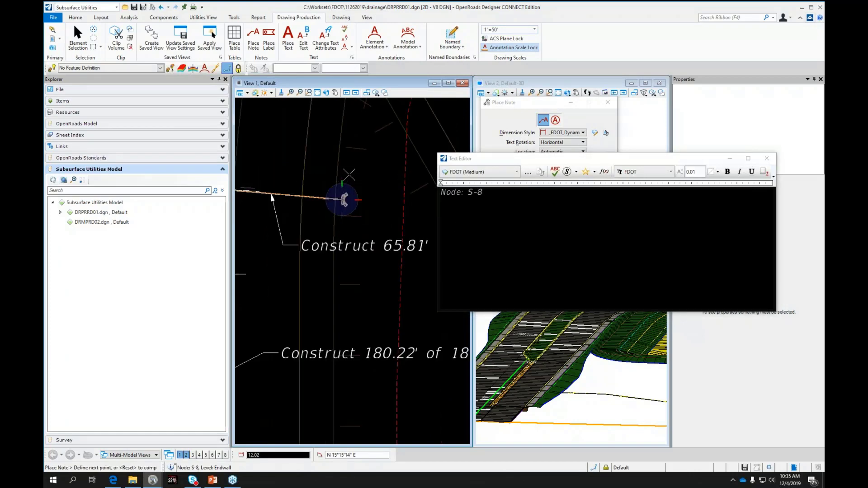
scroll(335, 194, up, 4)
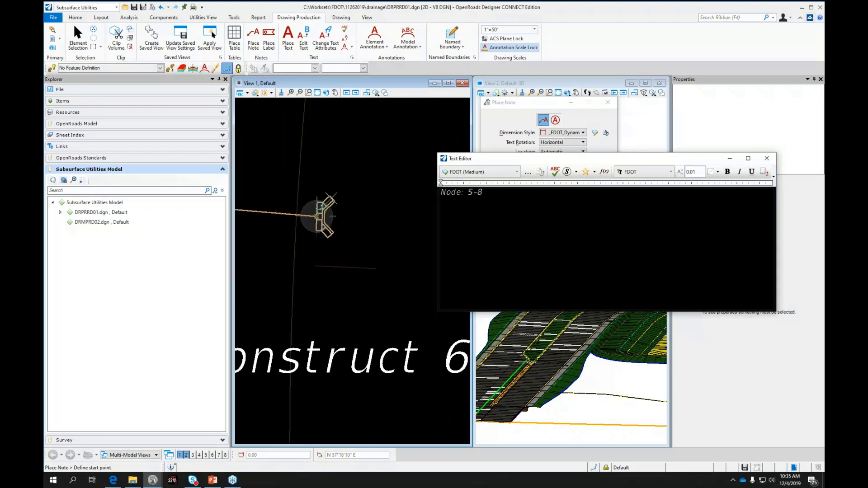
key(ctrl+a)
text(Line)
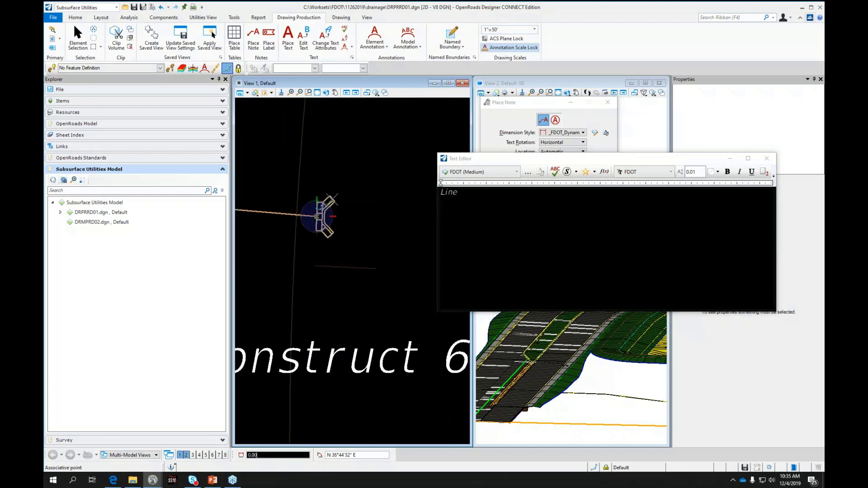
scroll(332, 202, up, 4)
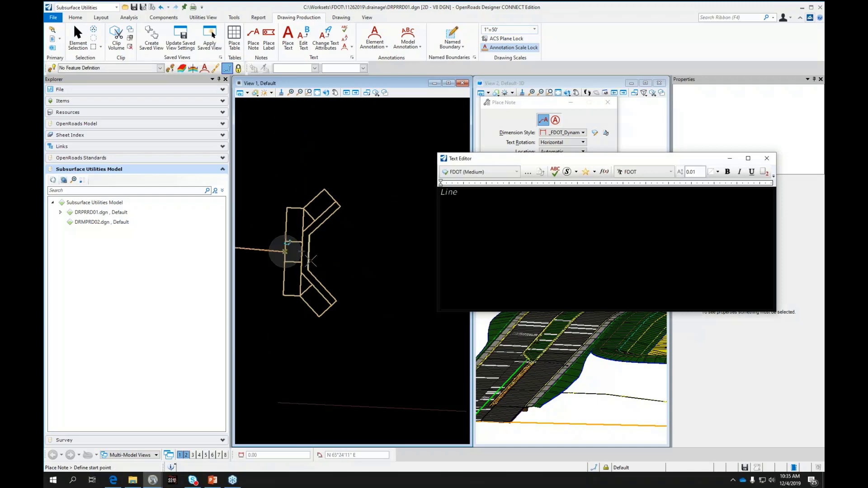
click(301, 252)
scroll(316, 168, down, 5)
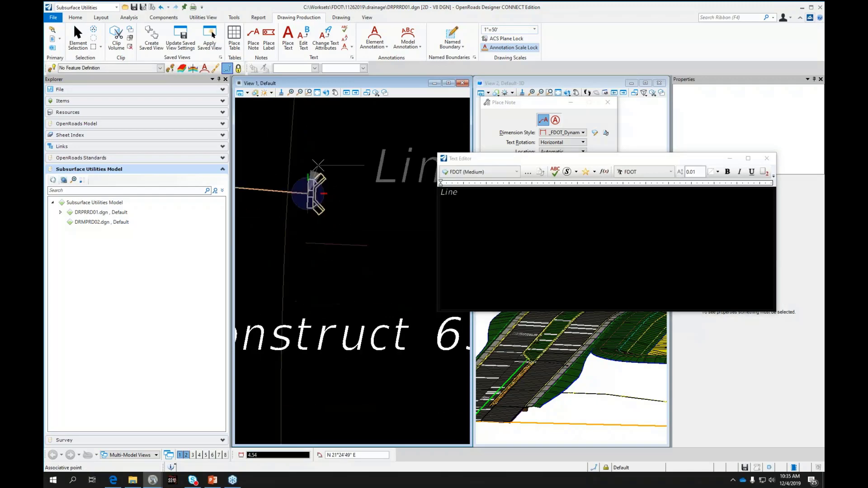
click(329, 143)
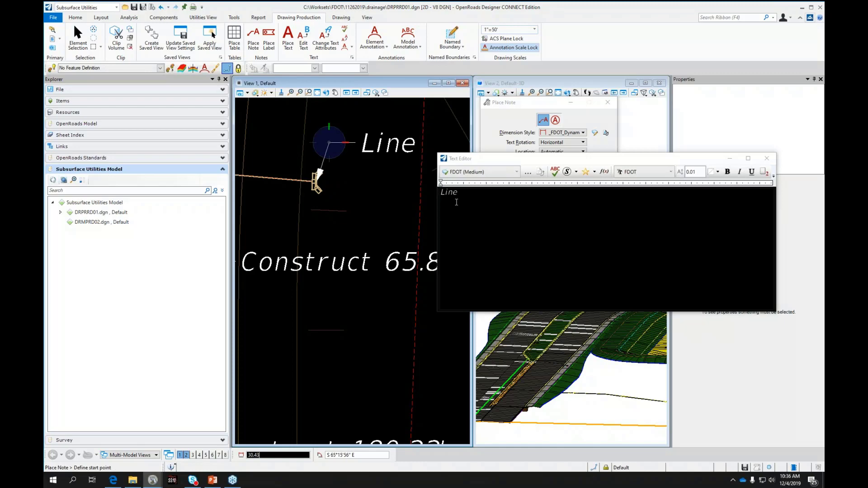
scroll(361, 243, down, 5)
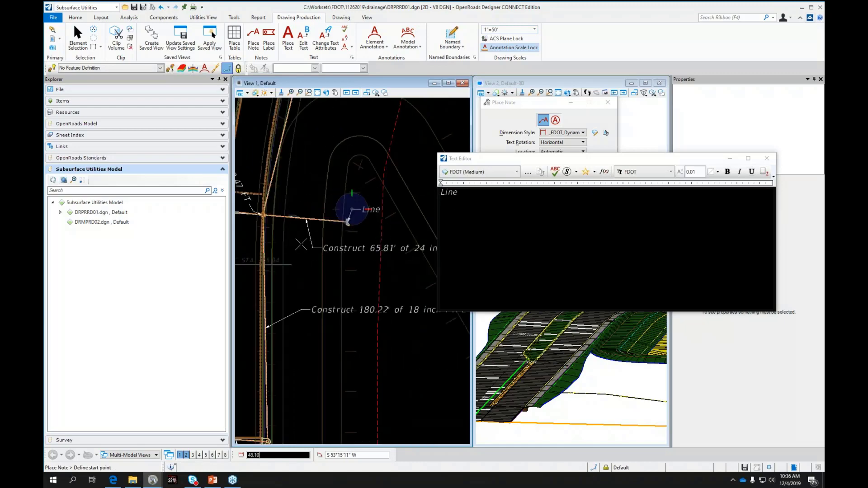
scroll(367, 251, up, 3)
scroll(389, 253, down, 3)
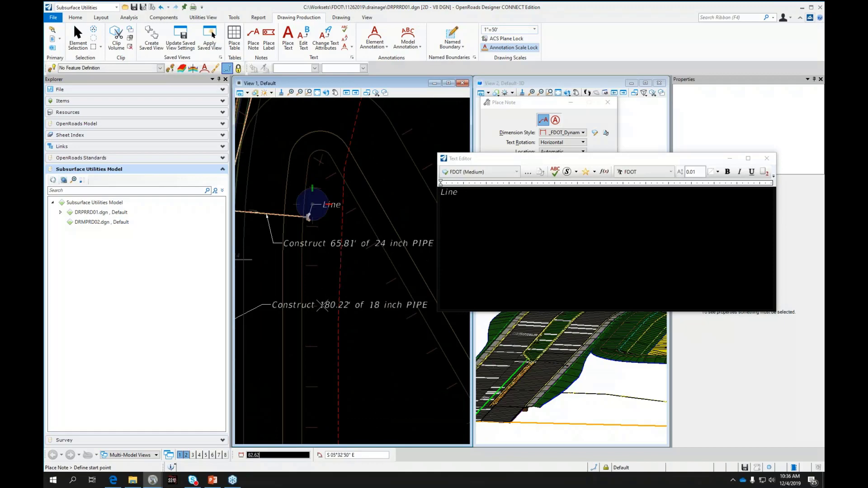
scroll(385, 310, down, 2)
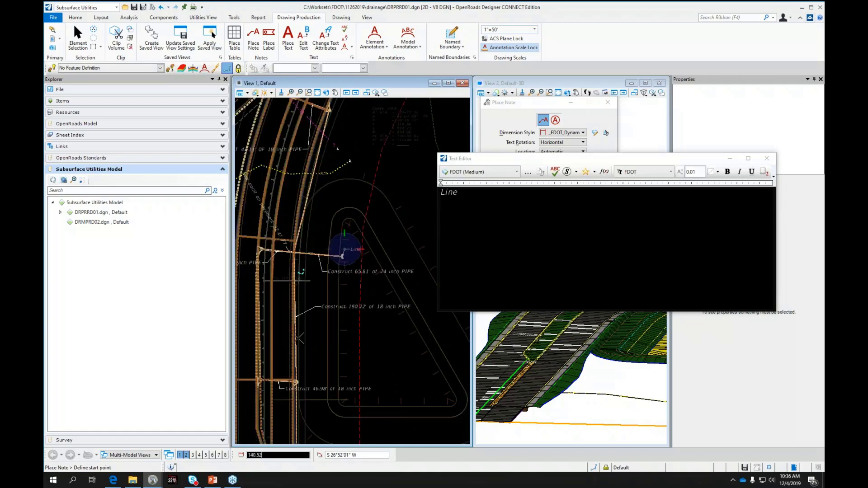
Examine the endwall note and the pipe notes in the plan view, and end the Place Note command.
scroll(296, 269, up, 4)
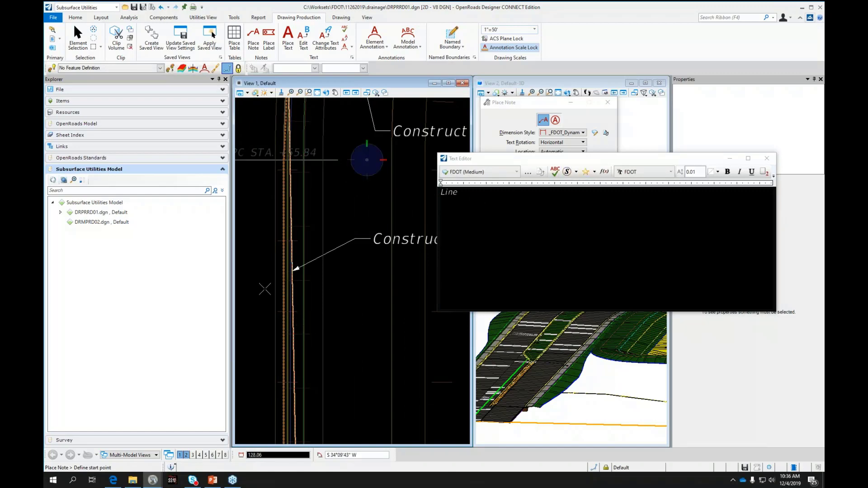
scroll(265, 288, down, 3)
scroll(343, 269, down, 1)
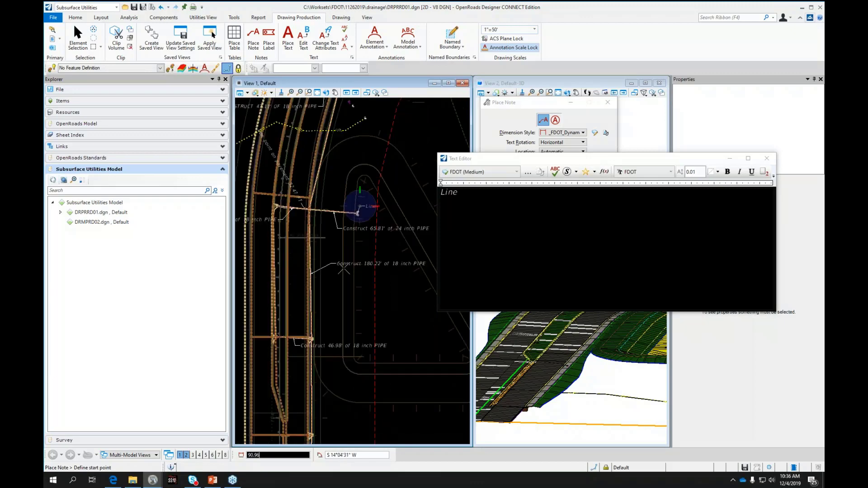
scroll(344, 269, up, 3)
scroll(350, 266, down, 3)
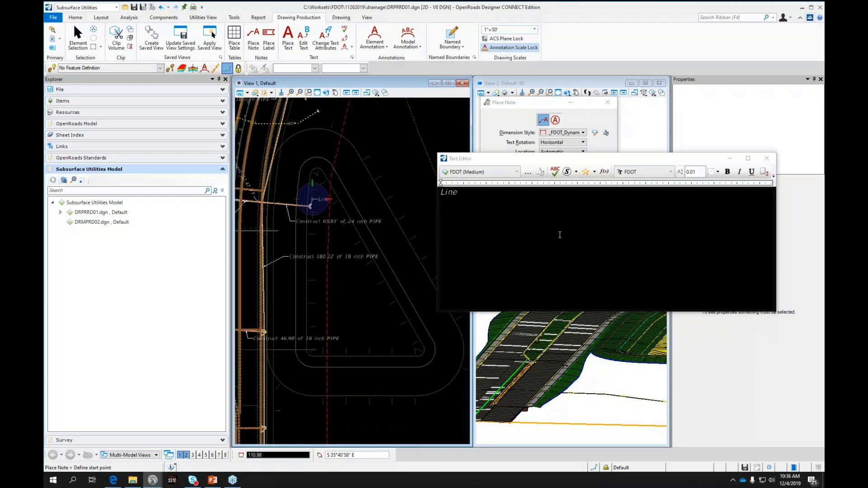
scroll(379, 339, down, 3)
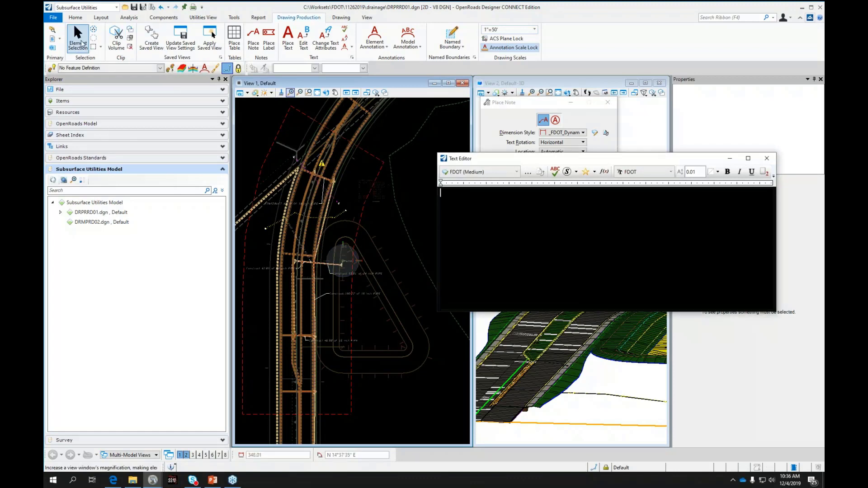
click(82, 41)
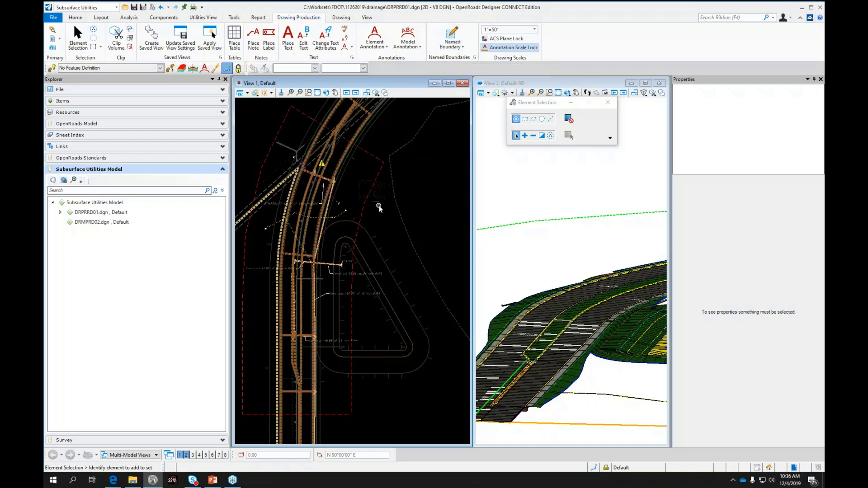
Open the Plan 3 drawing model and examine the pipe and endwall notes along the roadway.
click(75, 19)
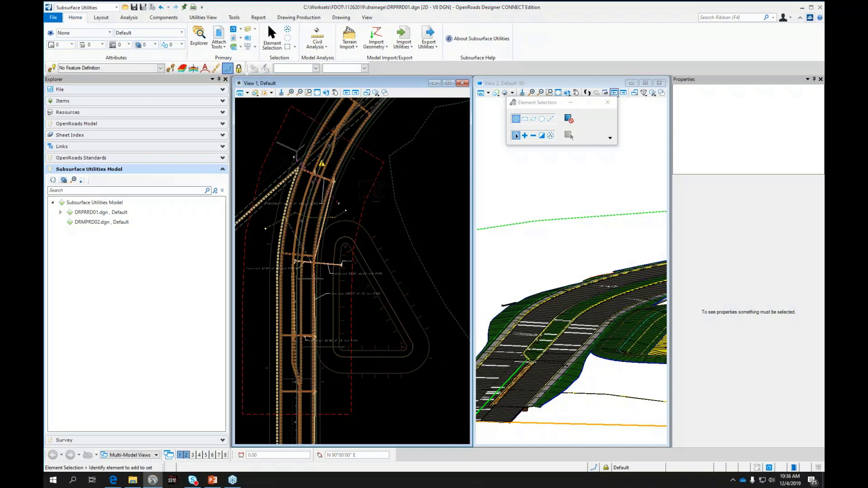
drag(824, 128, 455, 170)
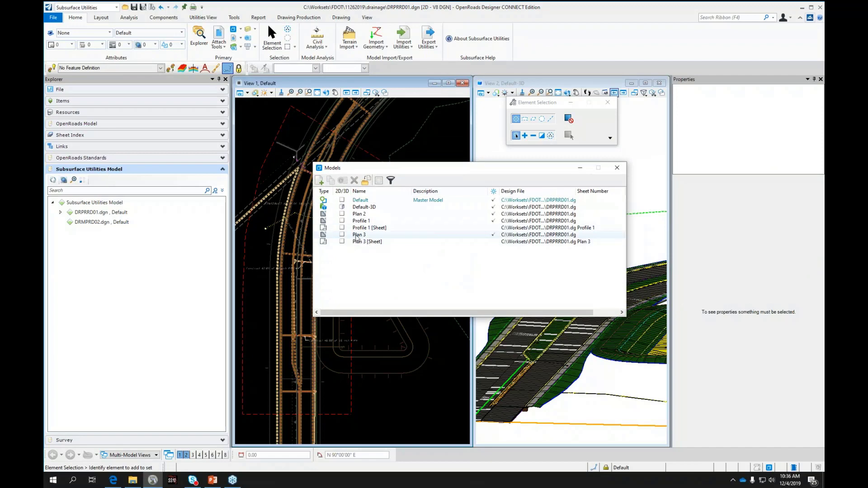
click(357, 235)
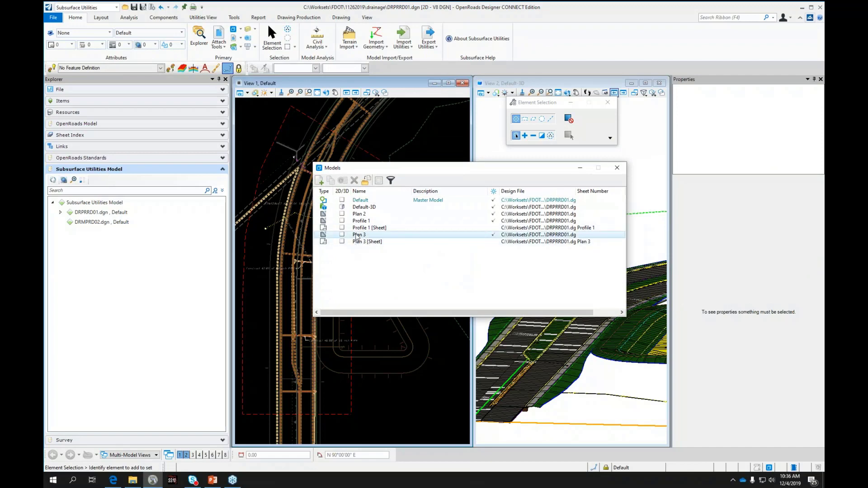
double_click(357, 235)
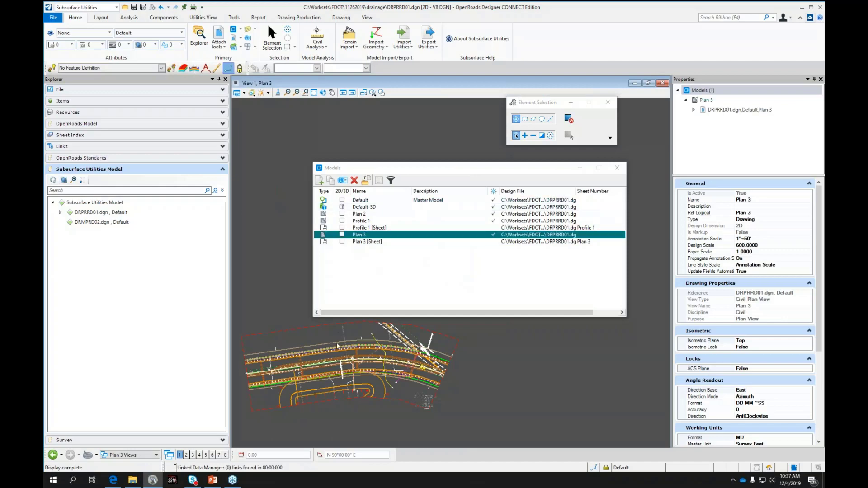
scroll(326, 373, up, 5)
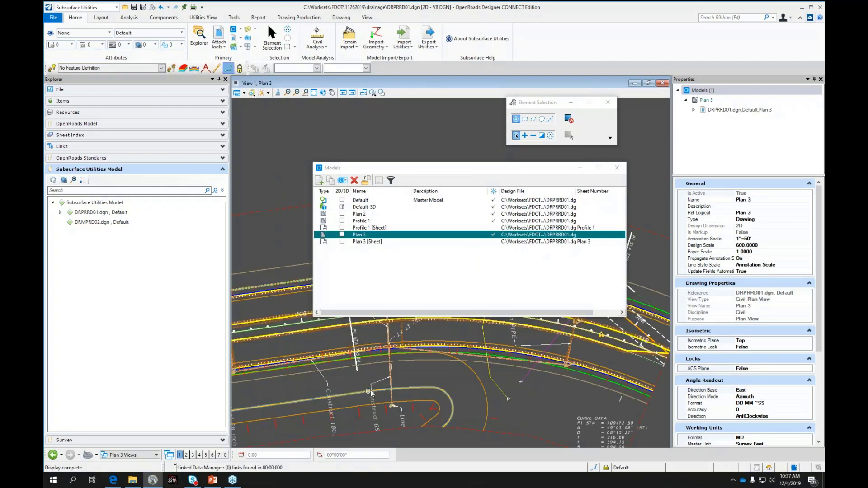
scroll(429, 369, down, 3)
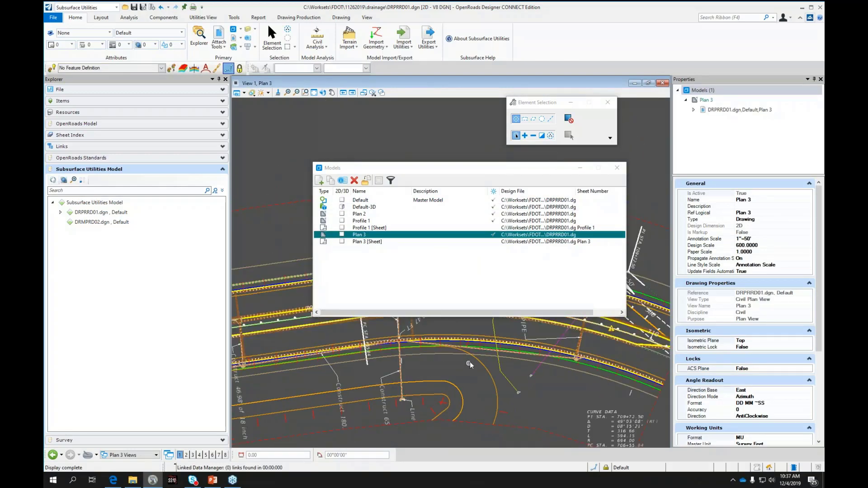
scroll(466, 350, up, 3)
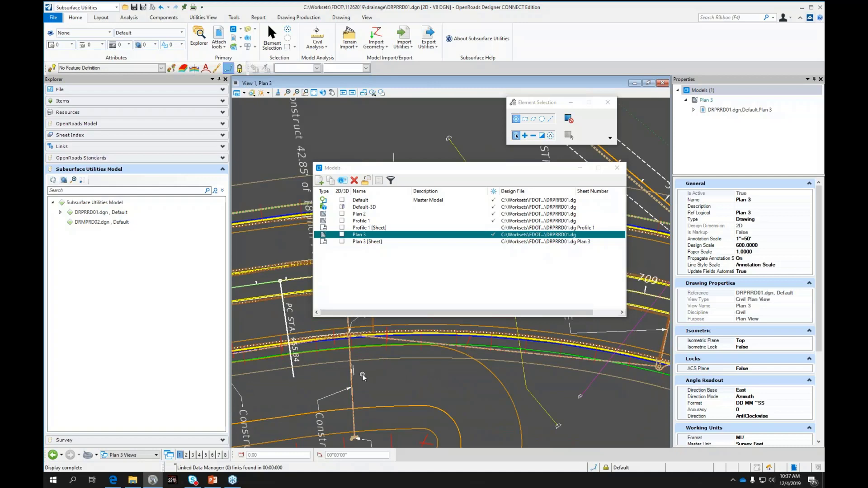
drag(400, 167, 435, 86)
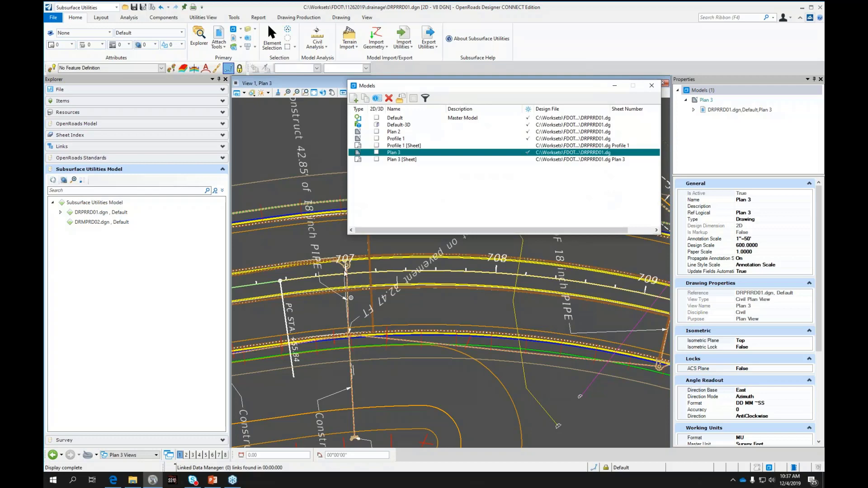
scroll(319, 260, down, 2)
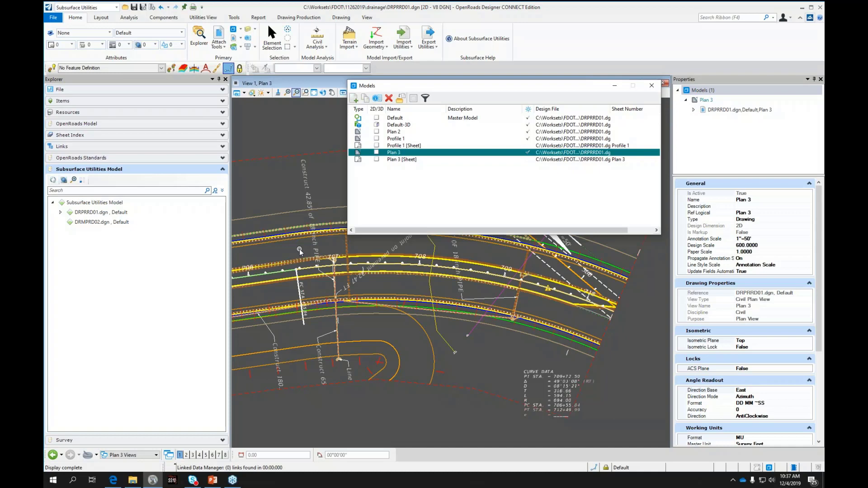
scroll(343, 340, down, 2)
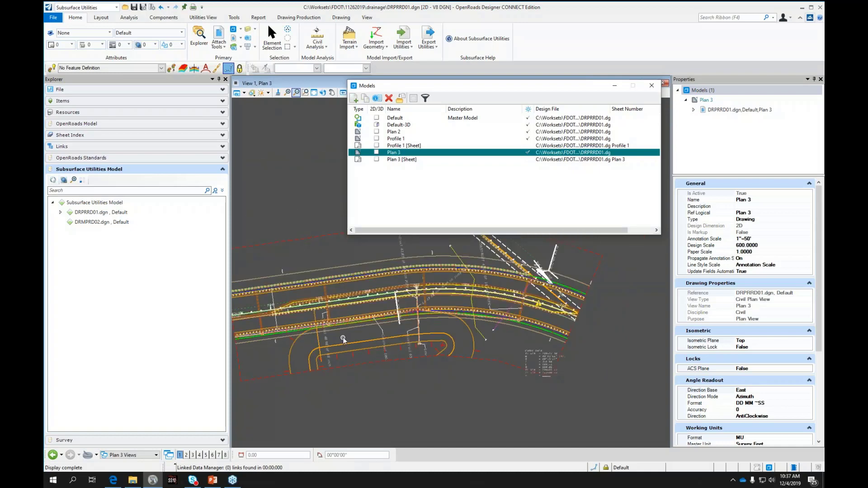
Open the Plan 3 [Sheet] model and look over the whole plan sheet and its annotations.
double_click(399, 159)
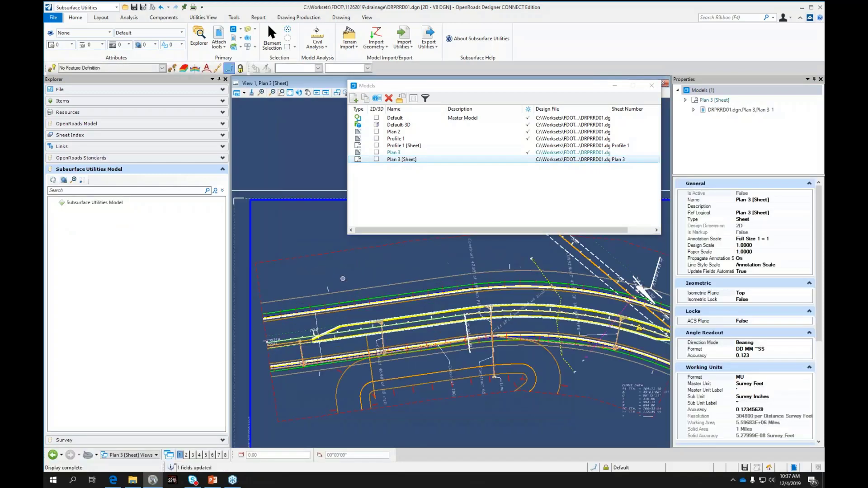
scroll(428, 312, down, 3)
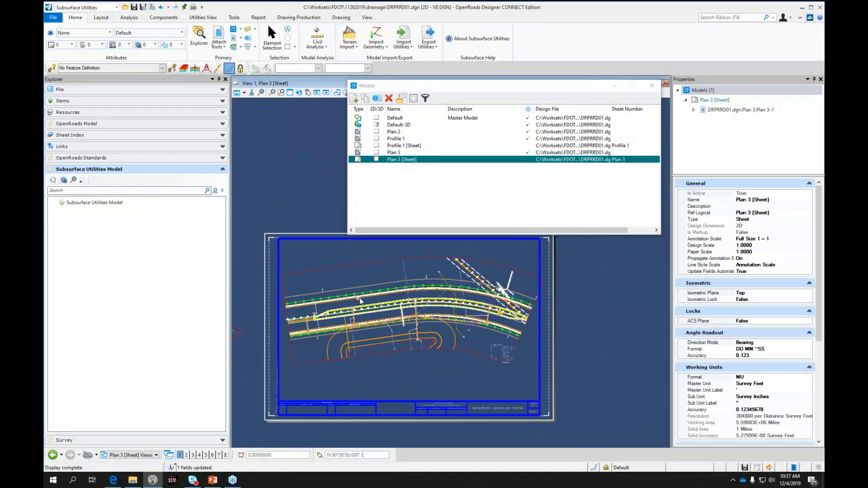
scroll(368, 315, up, 3)
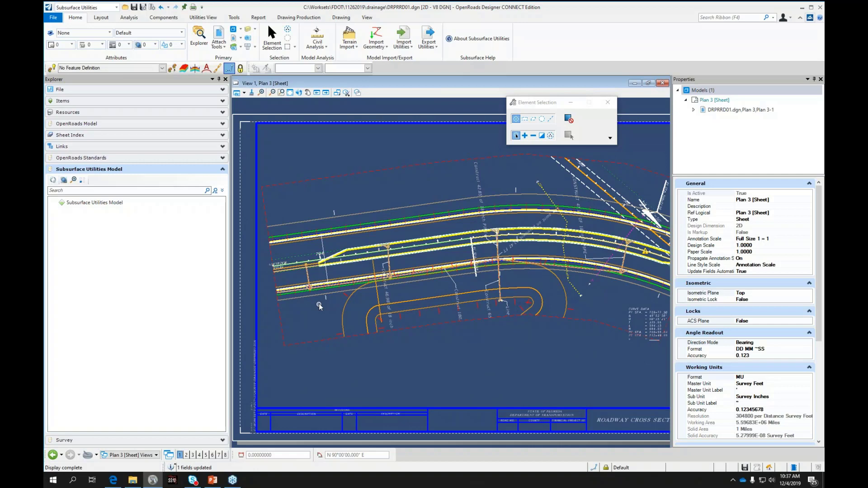
Switch to the PowerPoint presentation and resume the slide show from the current slide.
key(alt+Tab)
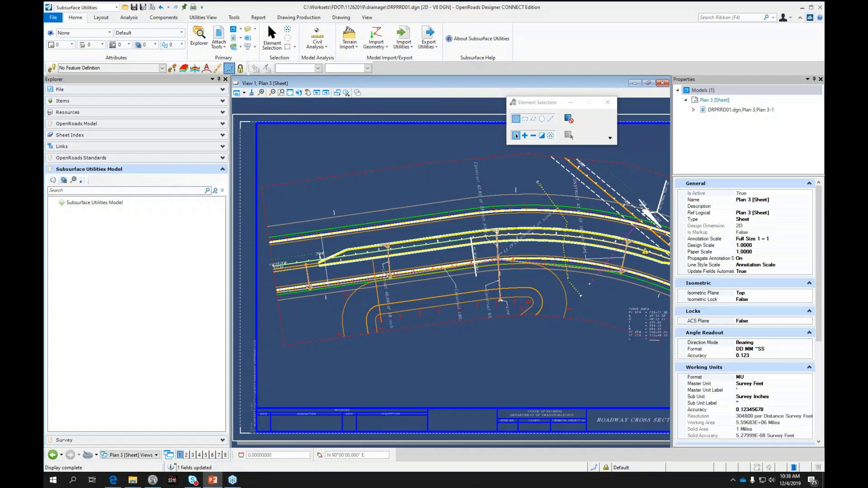
key(shift+F5)
click(681, 272)
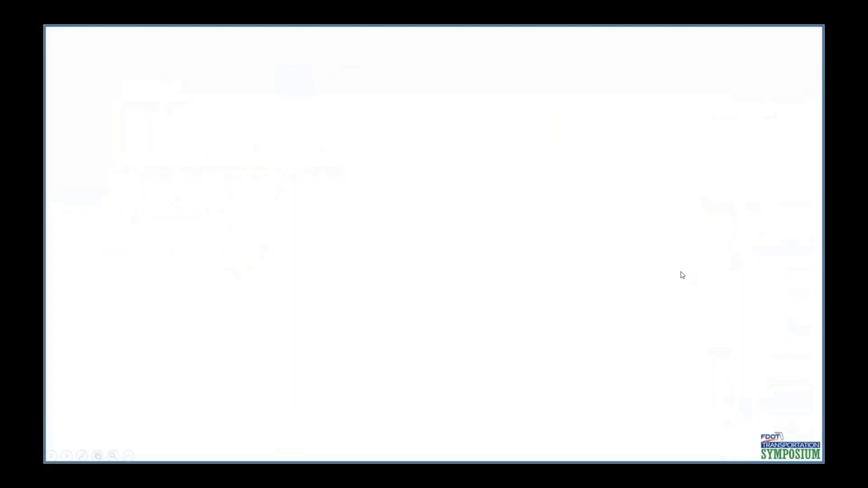
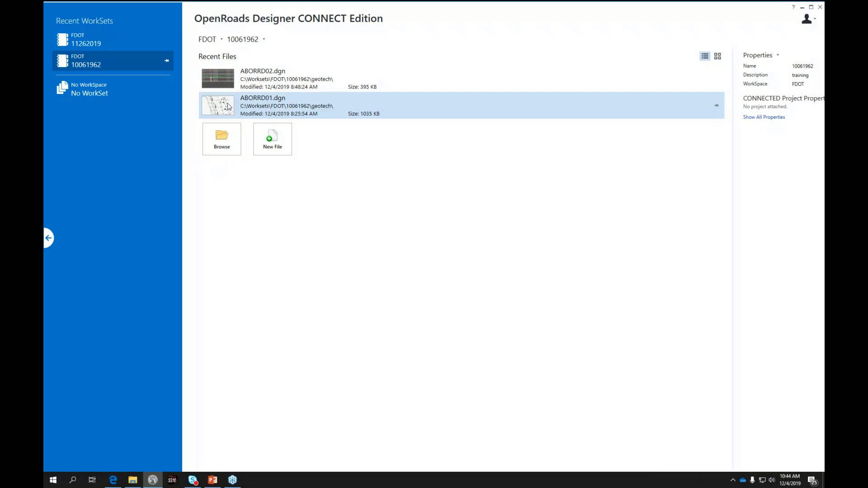
Open ABORRD01.dgn from the recent files of workset 10061962 and switch to the OpenRoads Modeling workflow.
click(228, 107)
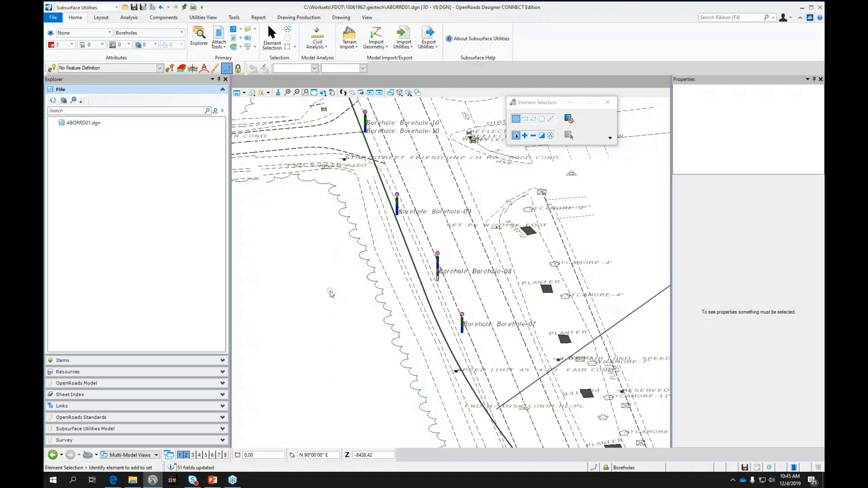
click(98, 7)
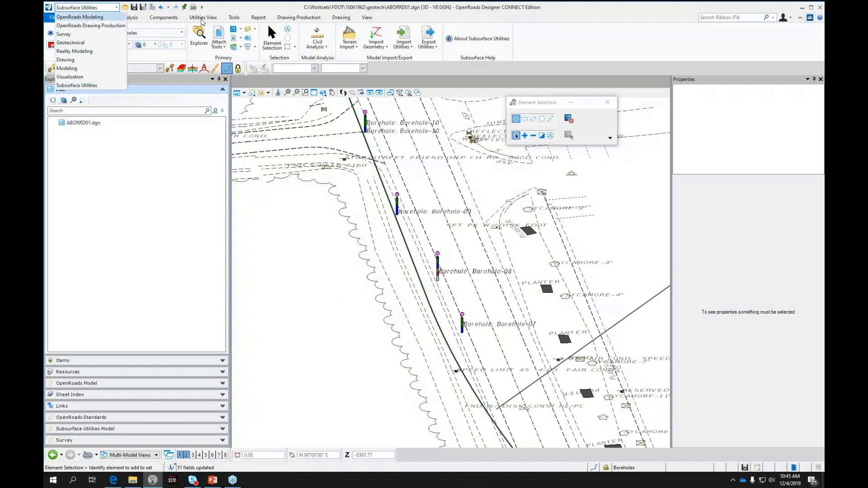
click(82, 17)
Review the FDOT Create File types for the GEOTECH discipline and Roadway Files group, and close the dialog without creating a file.
click(379, 18)
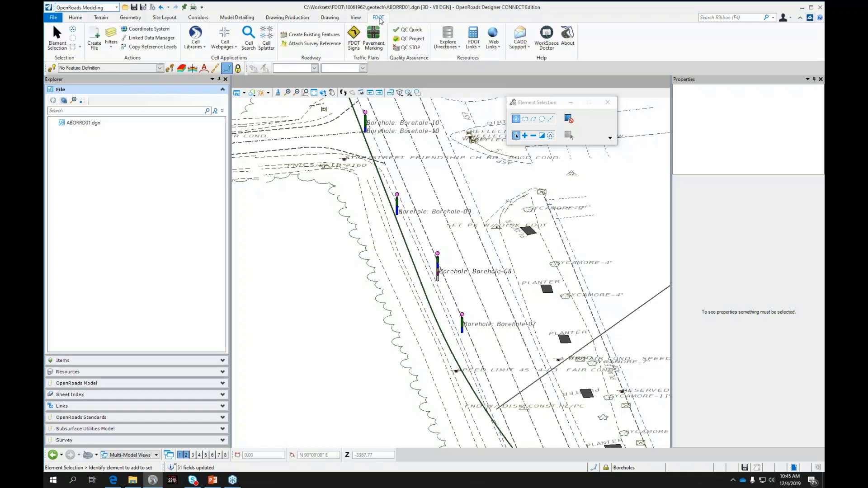
click(93, 42)
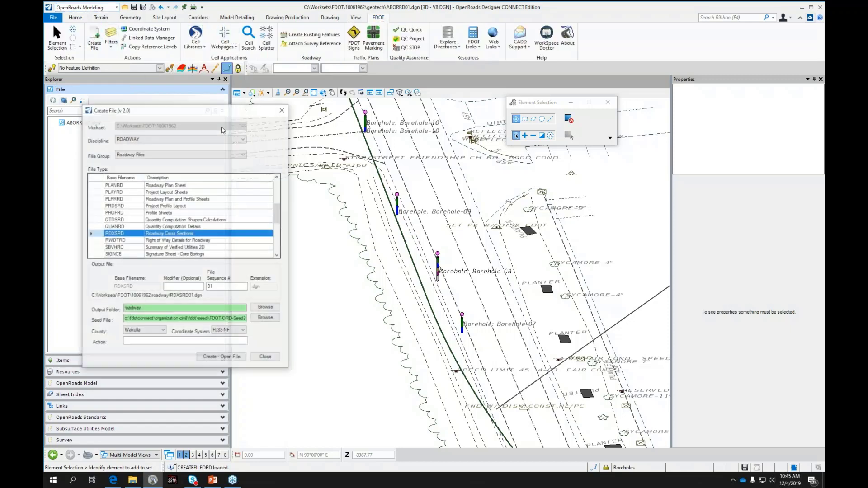
click(189, 156)
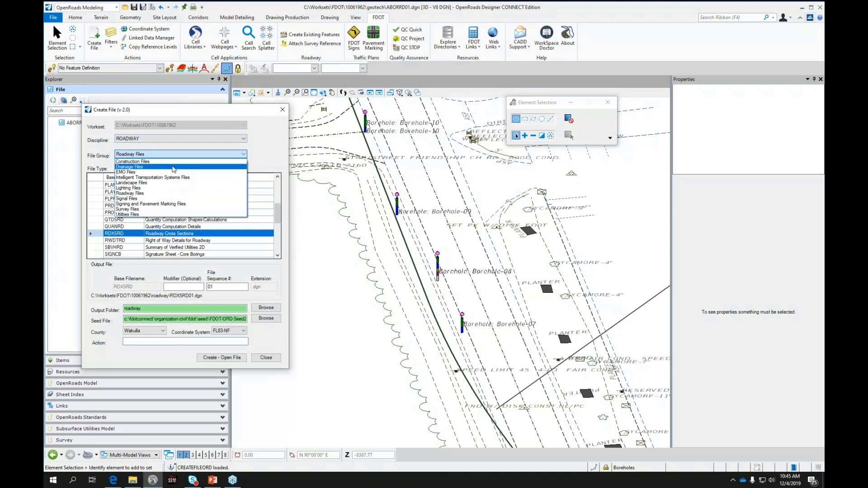
click(177, 141)
click(177, 141)
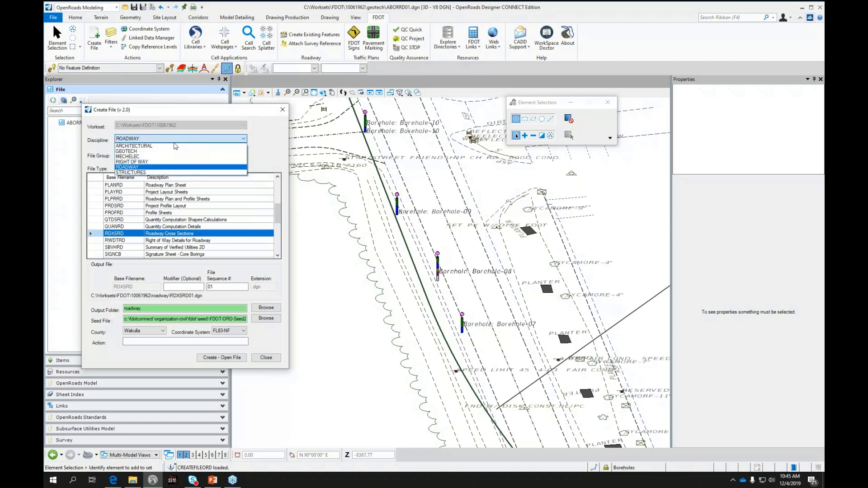
click(133, 152)
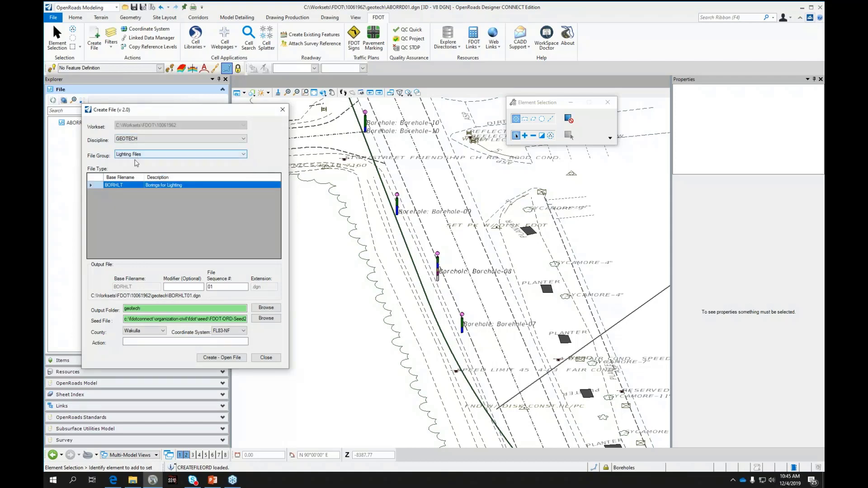
click(152, 154)
click(142, 168)
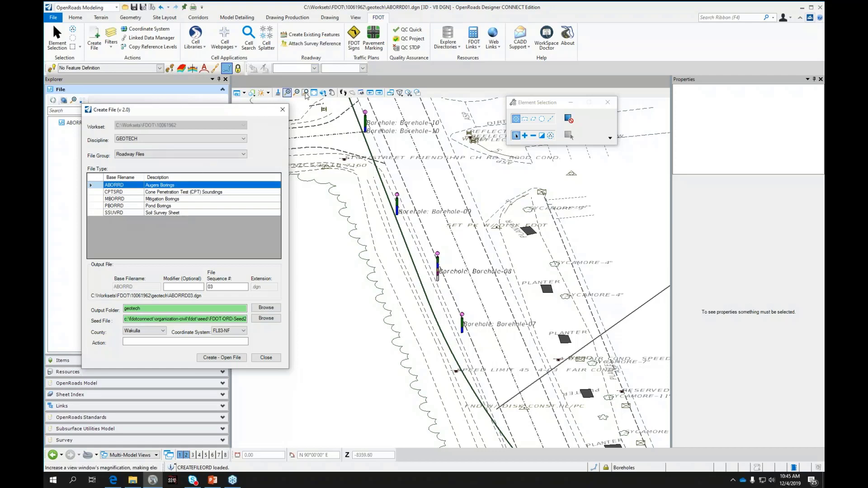
click(282, 110)
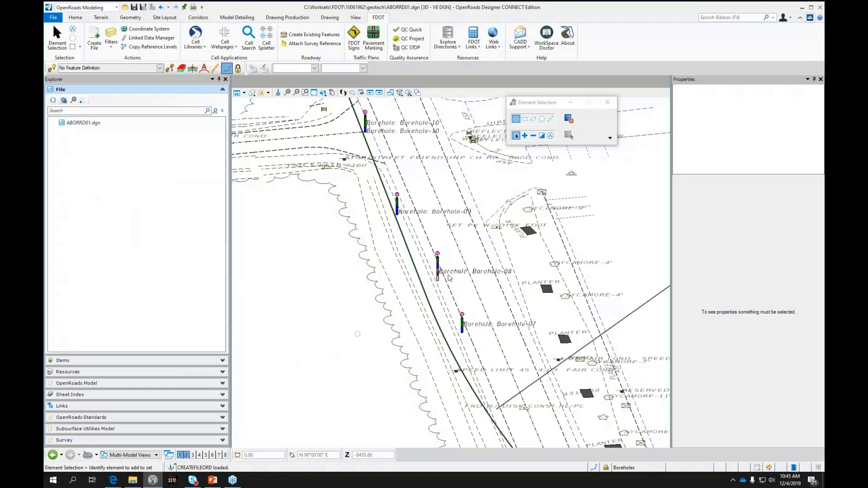
Take the views out of full size and redisplay View 2 with the Default-3D borehole model.
click(638, 80)
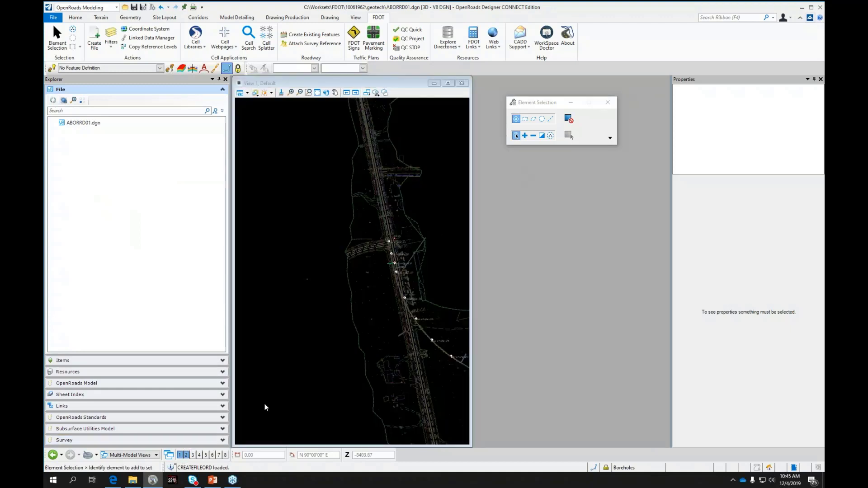
click(186, 455)
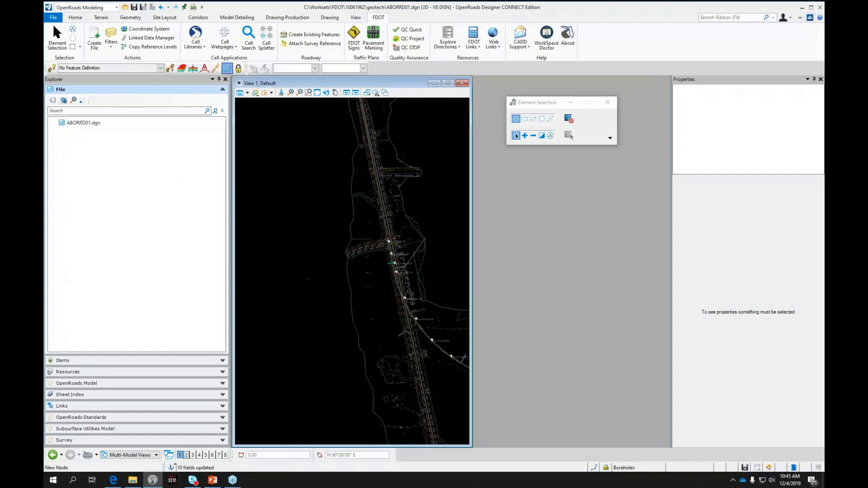
click(186, 454)
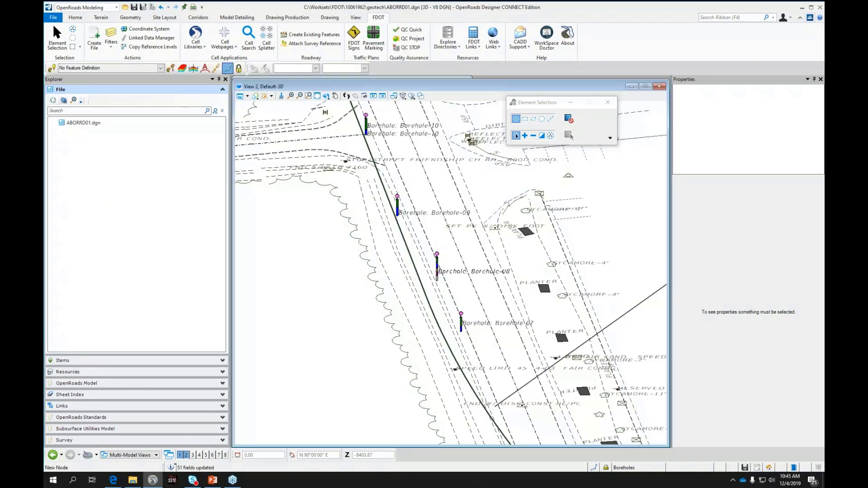
click(646, 87)
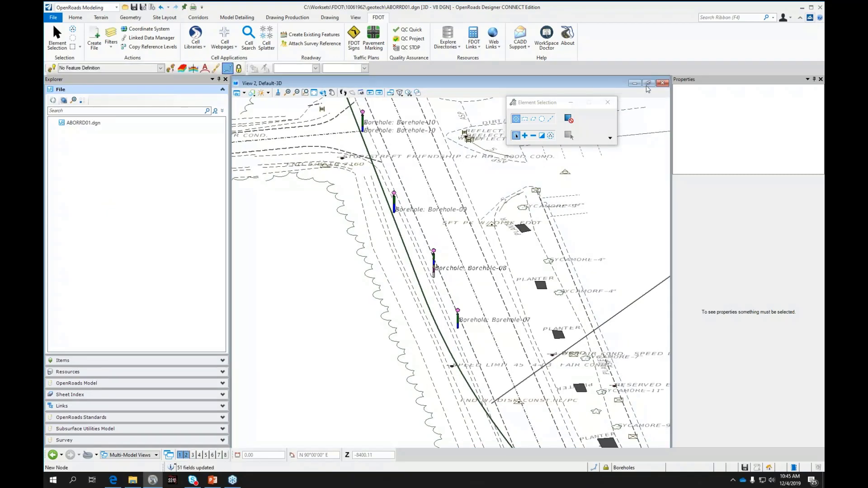
click(647, 85)
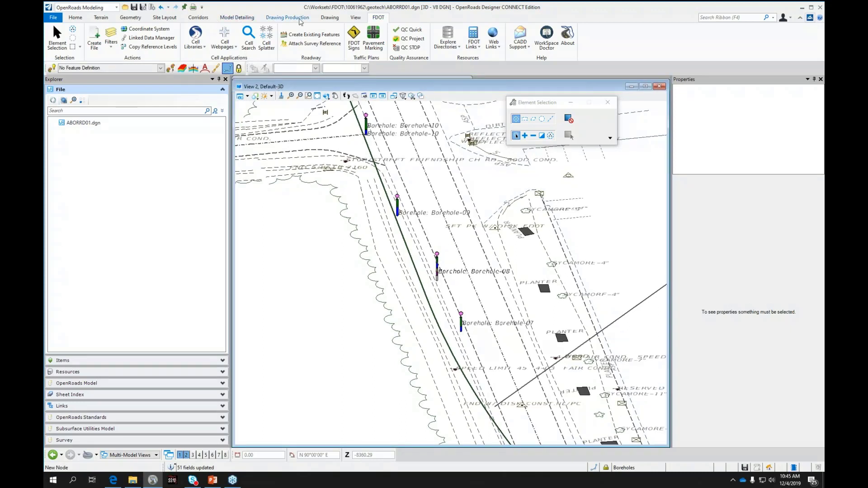
Tile View 1 and View 2 side by side and make View 1 the active view.
click(354, 19)
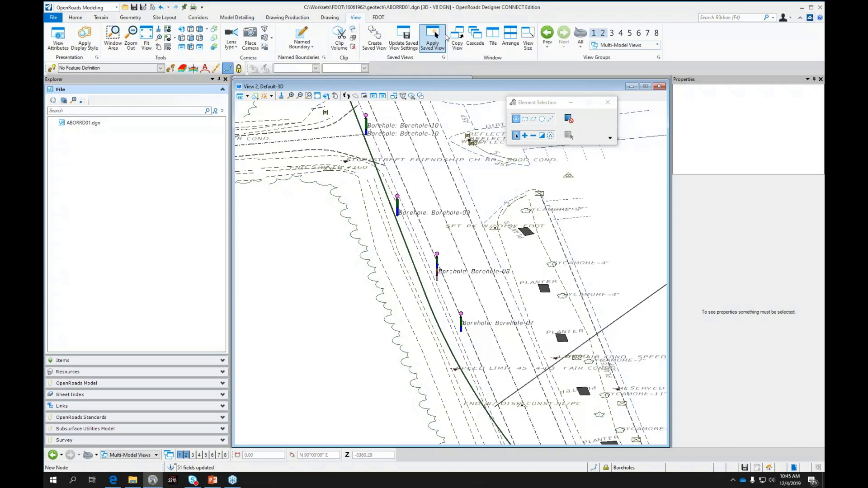
click(489, 38)
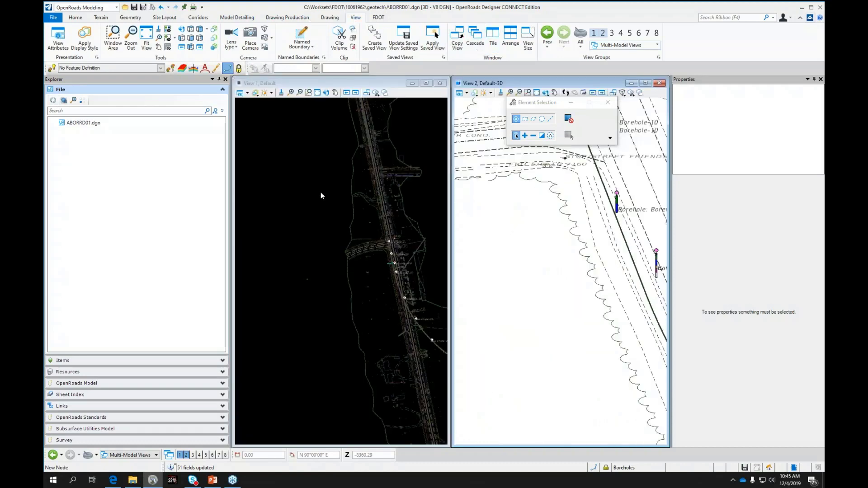
click(296, 189)
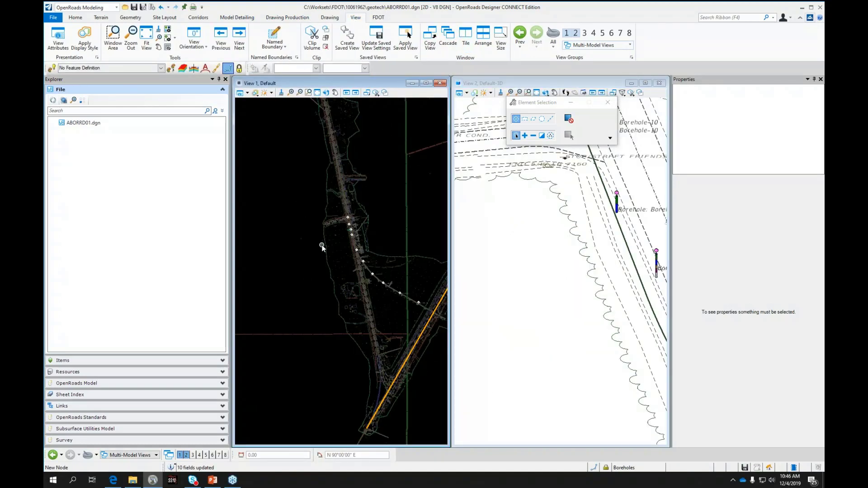
Examine the borehole symbols and labels along the alignment in View 1, including Borehole-01 and Borehole-02.
scroll(411, 297, up, 2)
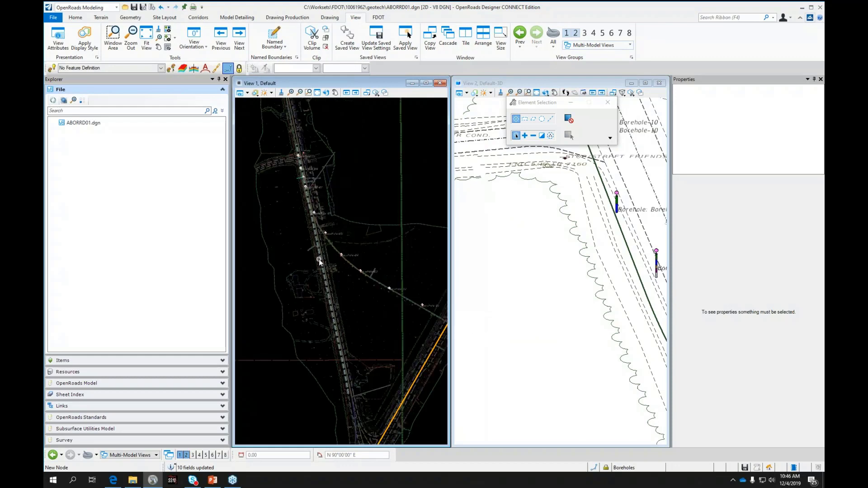
scroll(318, 259, down, 2)
scroll(386, 287, up, 5)
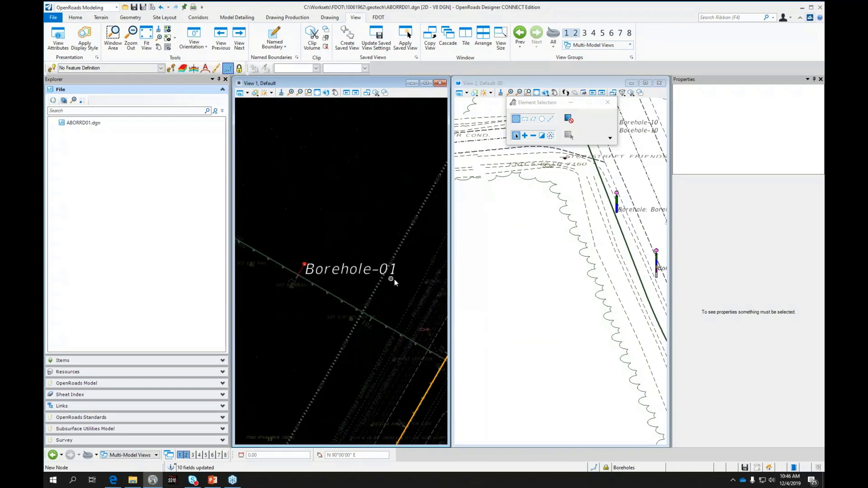
scroll(372, 287, down, 4)
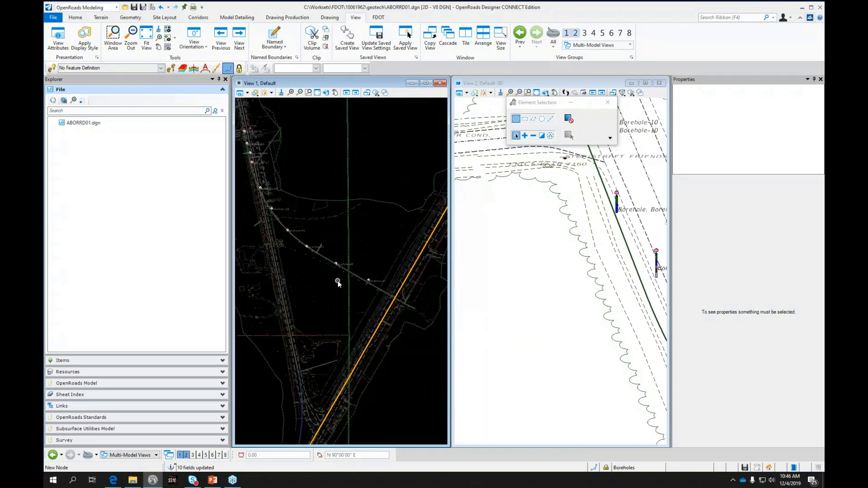
scroll(344, 274, up, 4)
scroll(330, 239, up, 3)
scroll(334, 229, up, 1)
scroll(329, 247, down, 3)
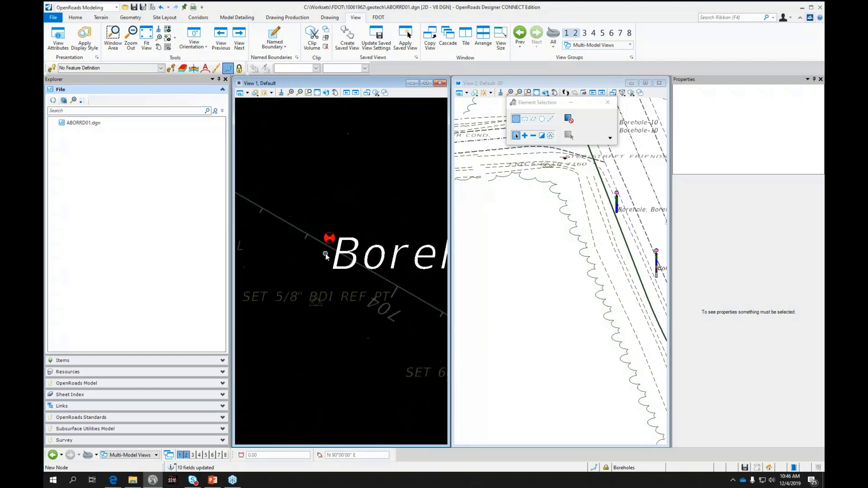
Switch to the Geotechnical workflow and open the gINT Database Connectivity and Mapping settings with Microsoft Excel as the database type.
click(91, 7)
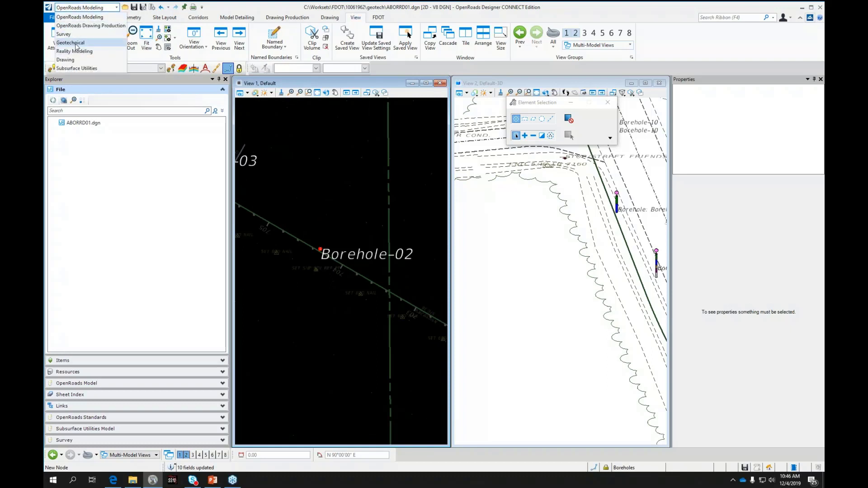
click(73, 43)
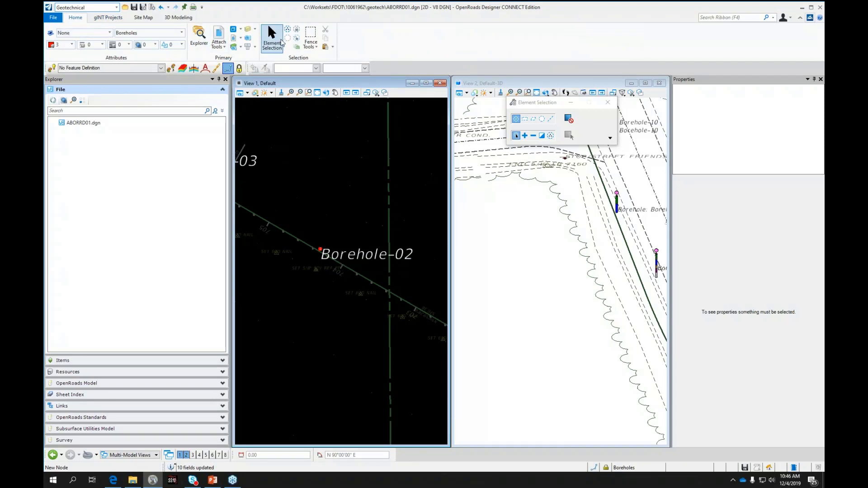
click(101, 19)
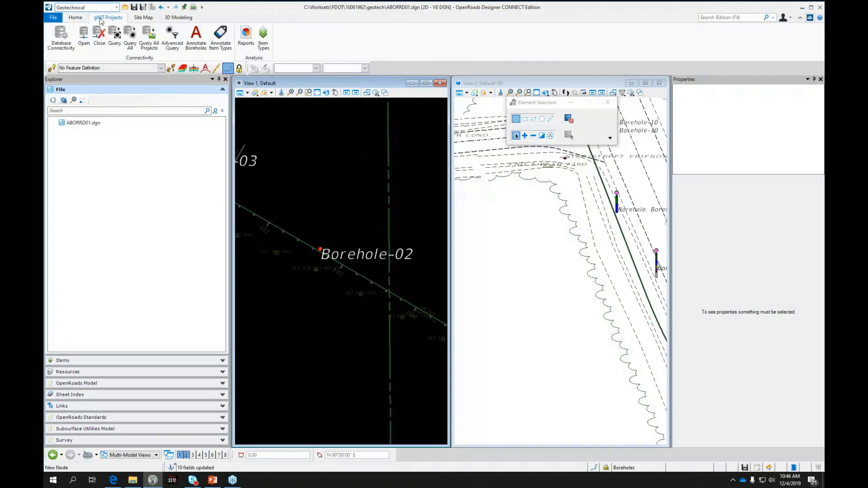
click(61, 41)
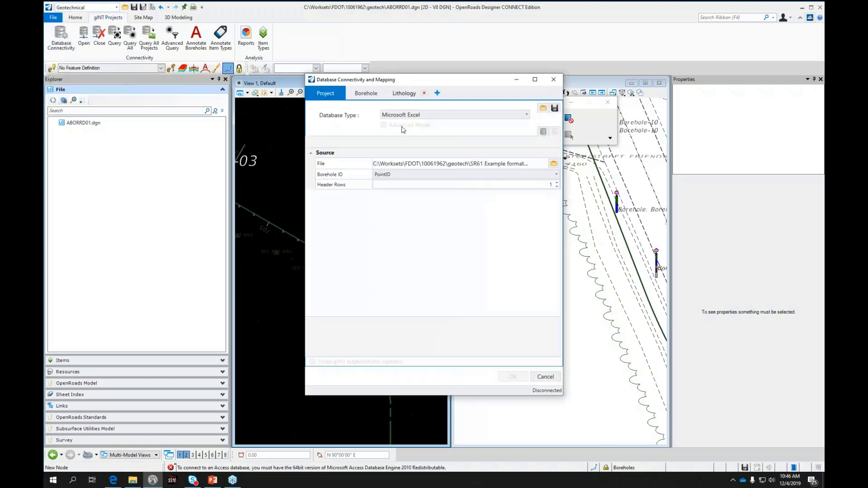
click(524, 115)
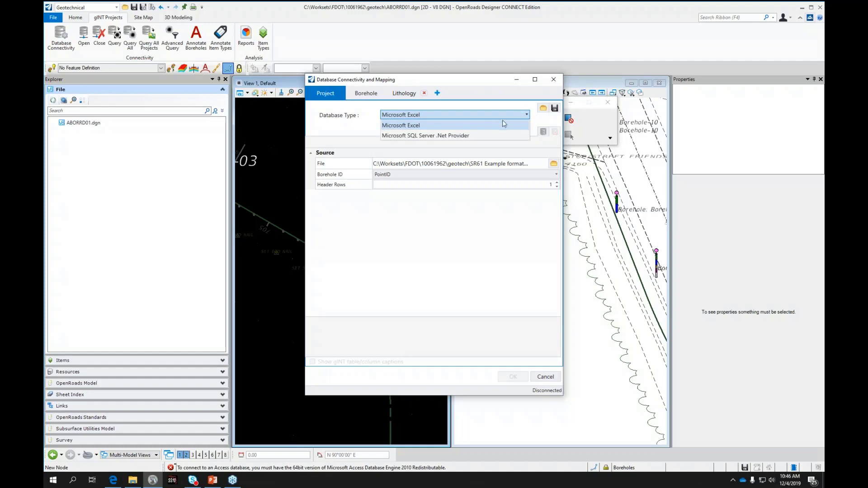
click(464, 125)
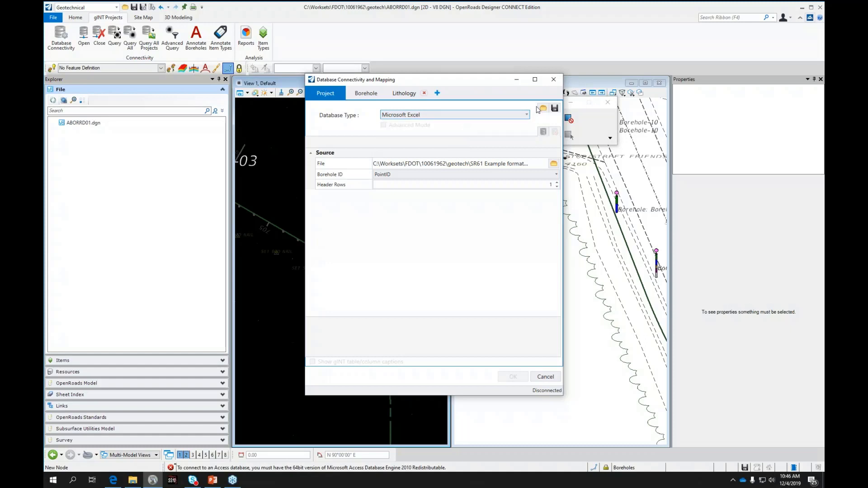
Browse for a connectivity file in the geotech folder of workset 10061962, listing all file types.
click(554, 163)
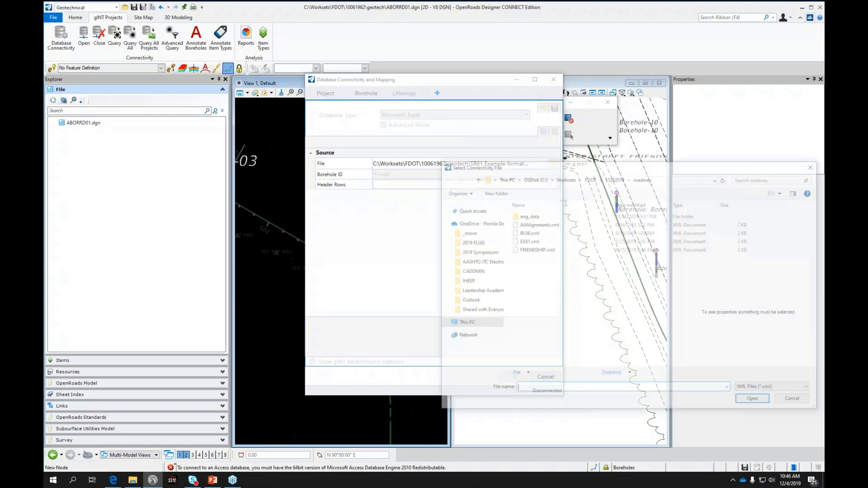
click(590, 178)
double_click(527, 233)
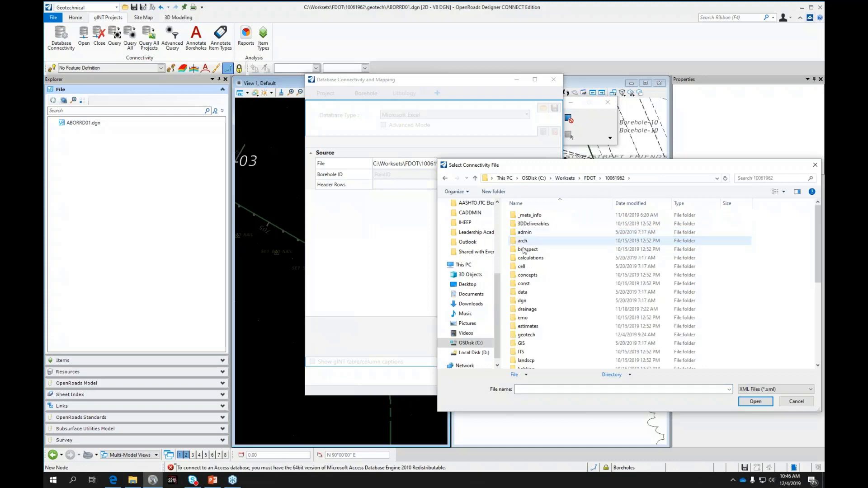
scroll(528, 244, down, 1)
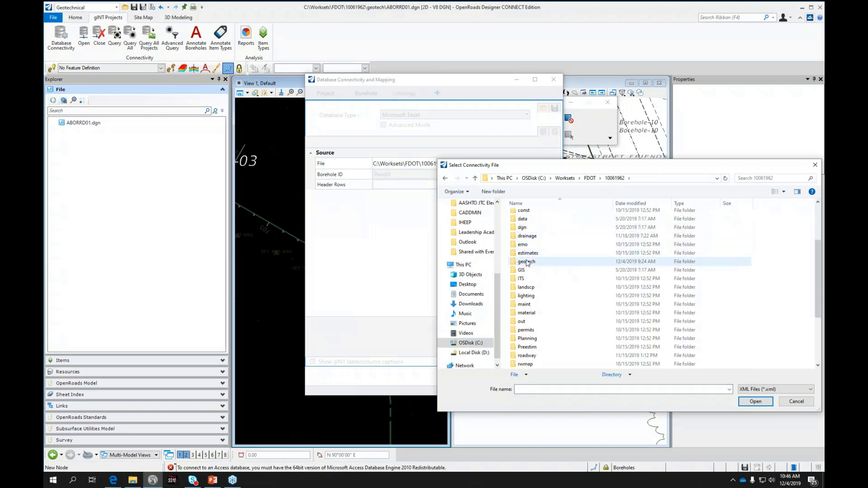
double_click(526, 262)
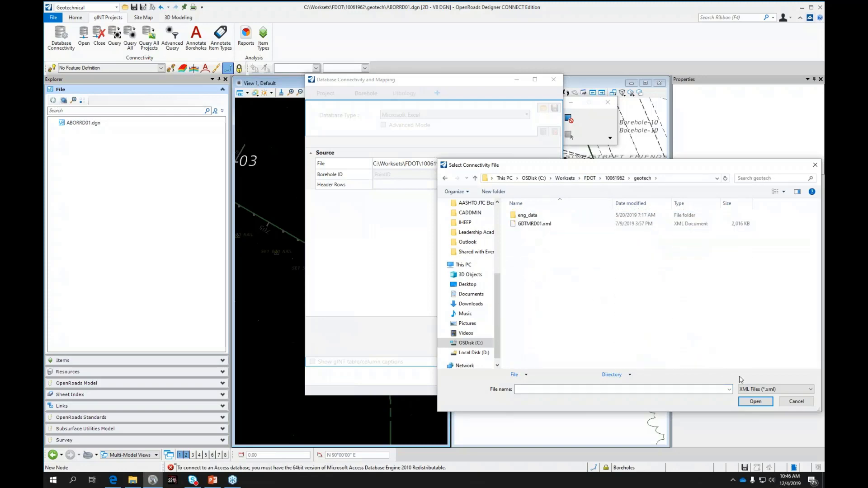
click(759, 388)
click(761, 403)
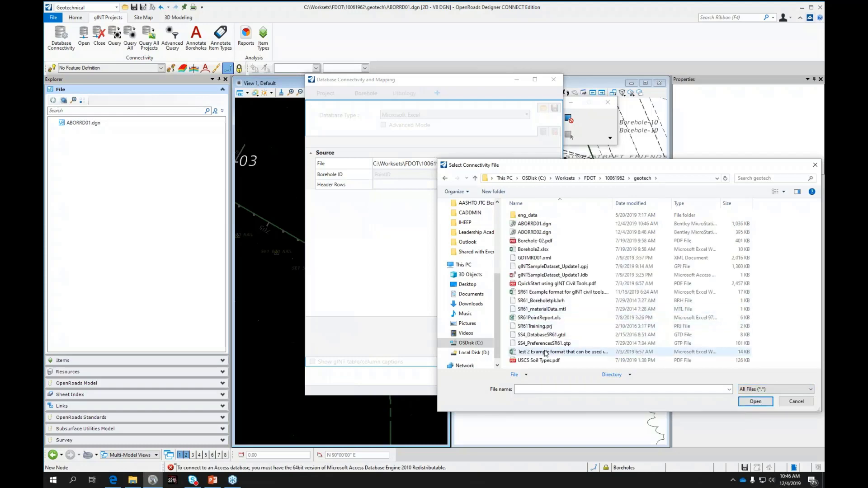
Open "SR61 Example format for gINT civil tools.xlsx" in Excel from the file selection dialog and reposition its window.
click(536, 293)
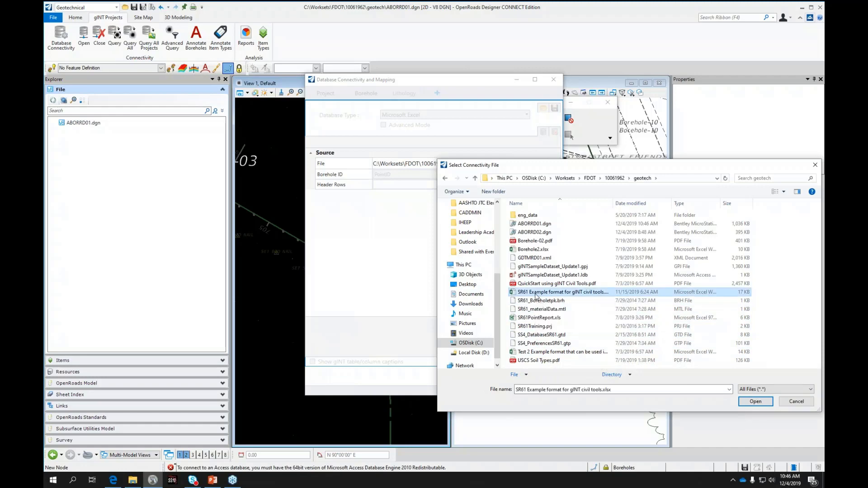
right_click(535, 294)
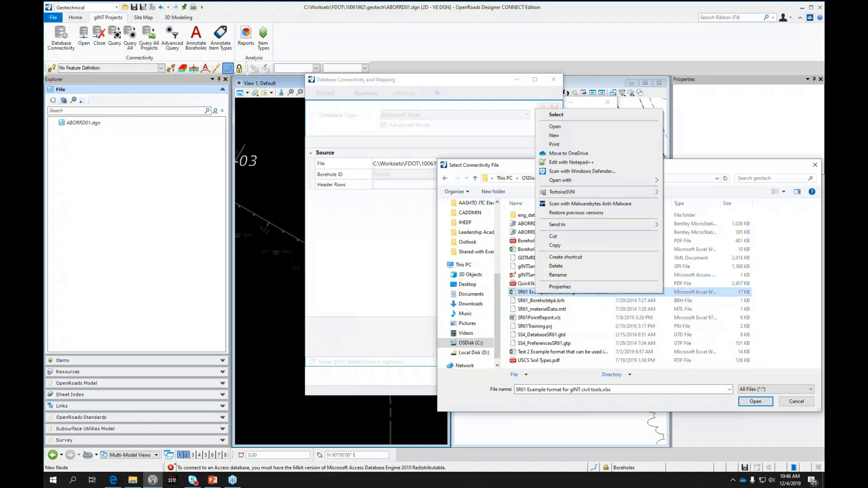
click(565, 127)
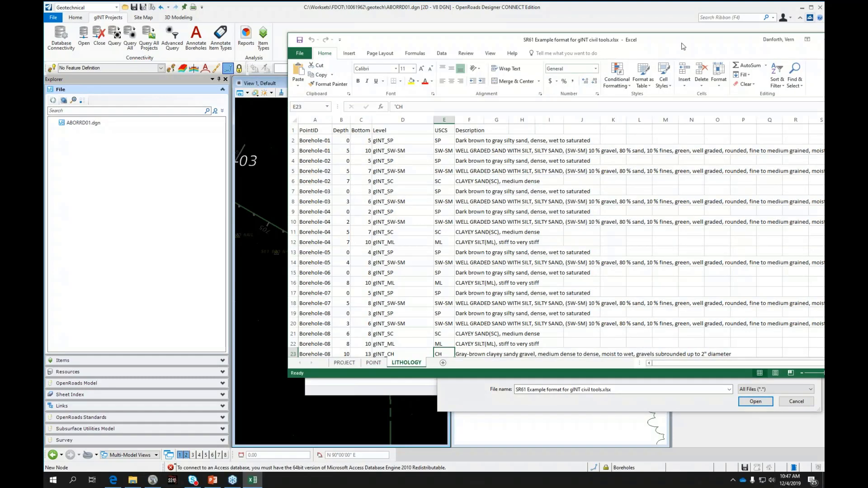
double_click(683, 46)
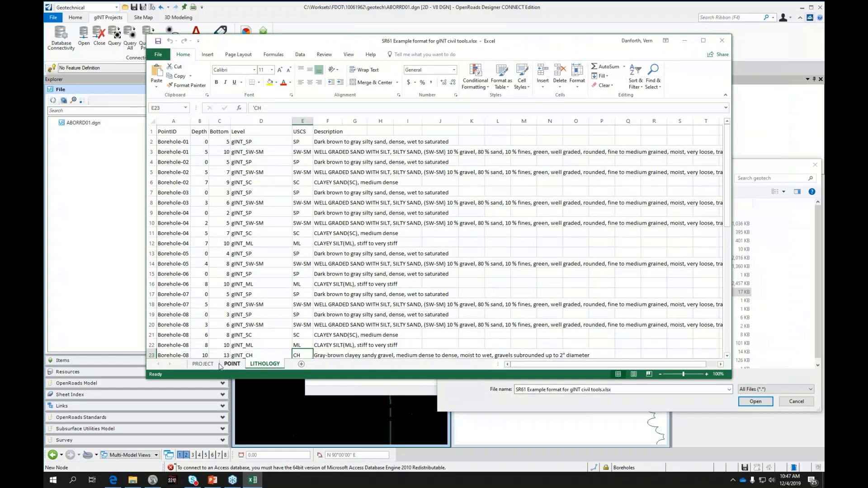
Review the client, name, number, location and elevation datum entries on the workbook's PROJECT sheet.
click(202, 365)
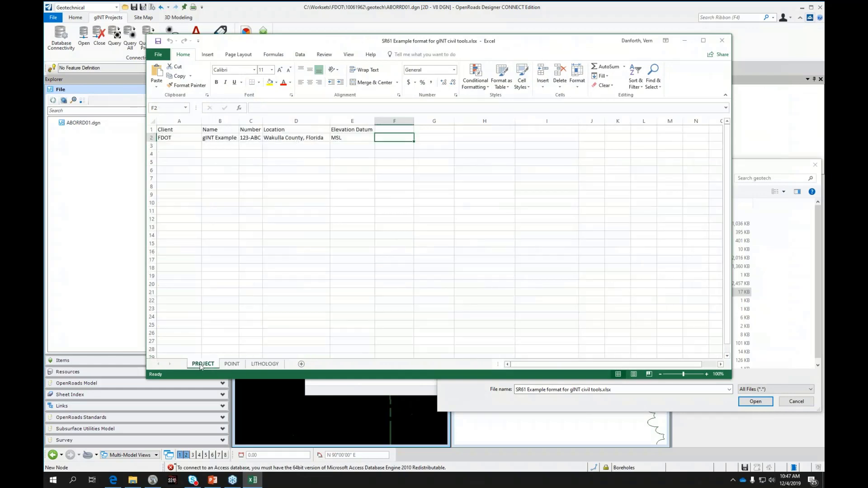
click(180, 141)
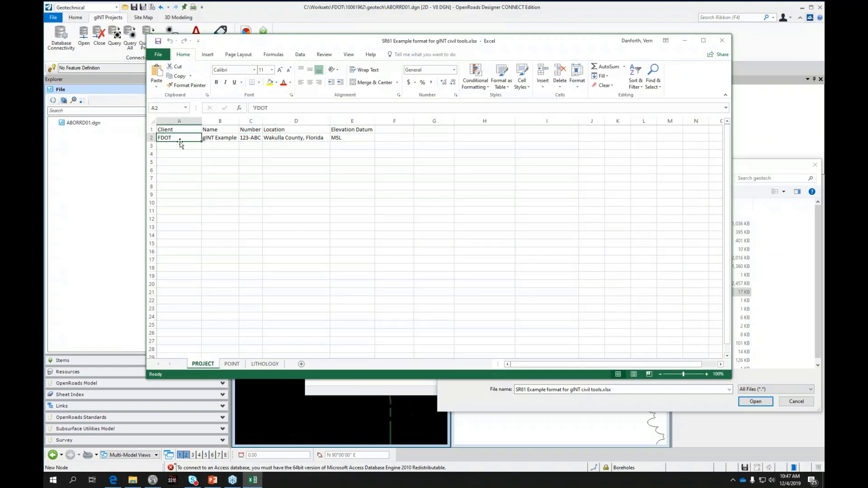
click(226, 139)
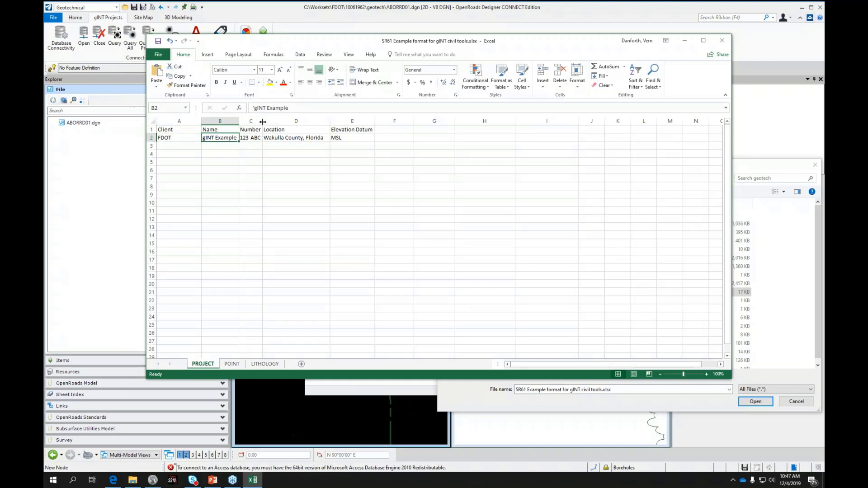
click(252, 137)
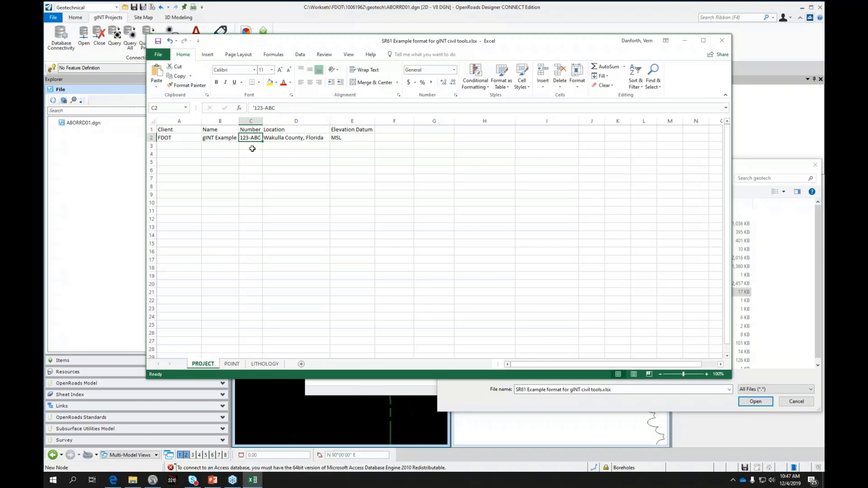
click(277, 139)
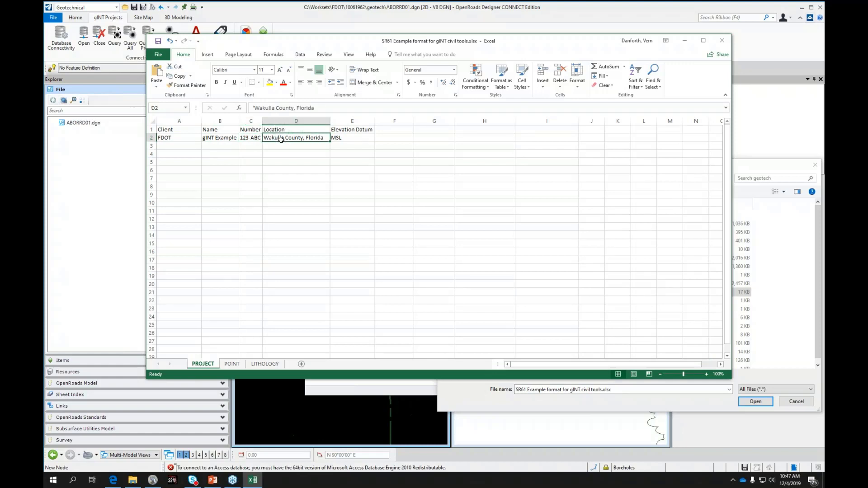
click(361, 137)
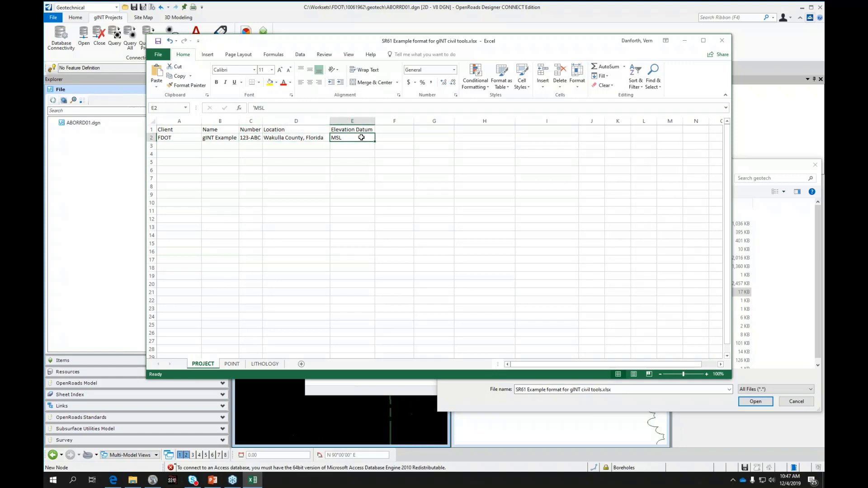
click(219, 138)
click(173, 138)
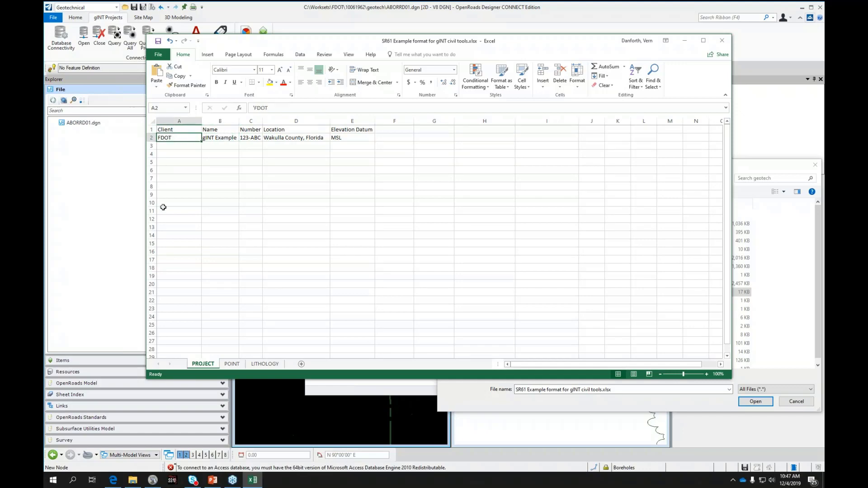
Review the borehole IDs, levels, hole depths and start dates on the workbook's POINT sheet.
click(232, 364)
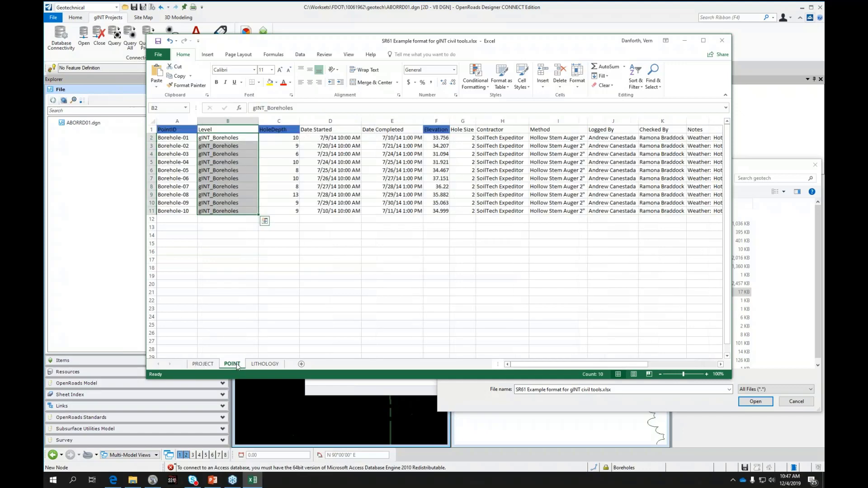
click(184, 236)
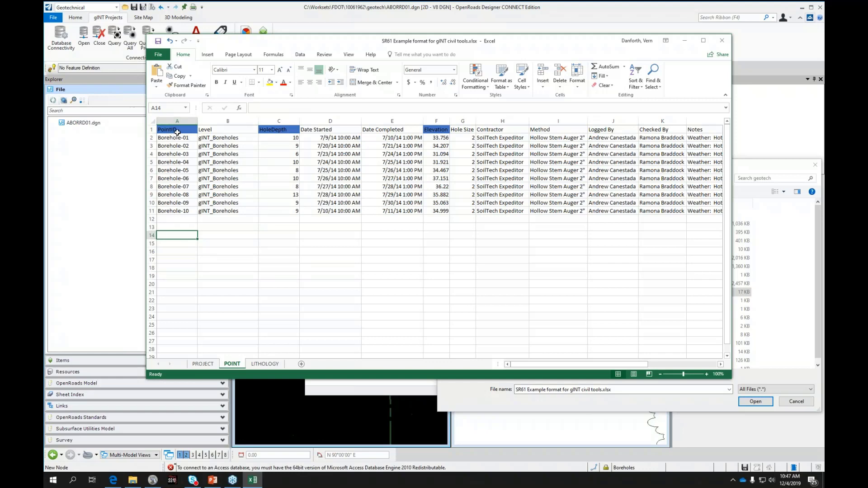
click(220, 130)
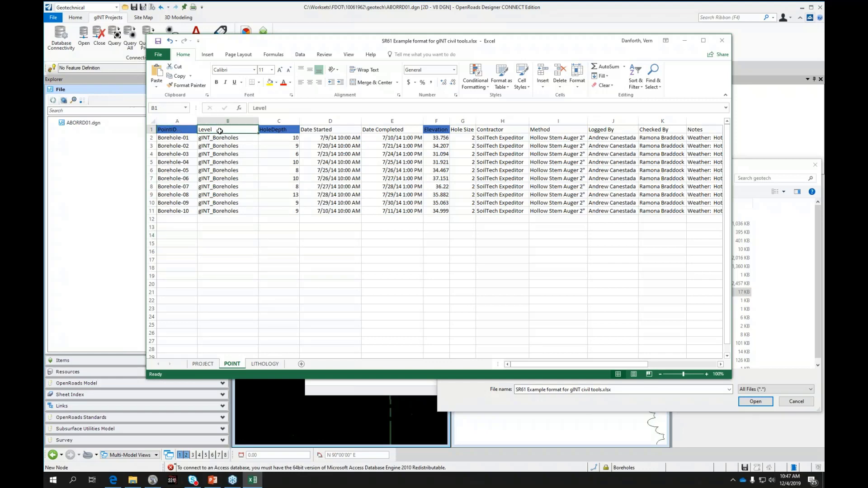
click(181, 141)
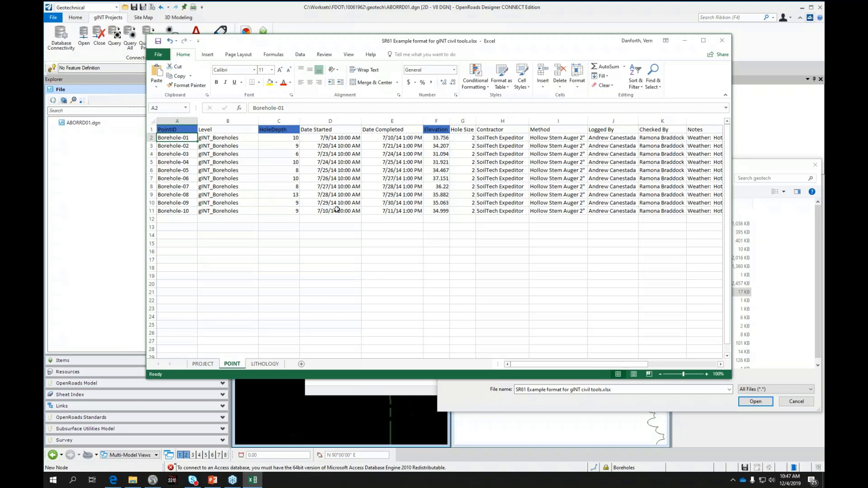
click(340, 139)
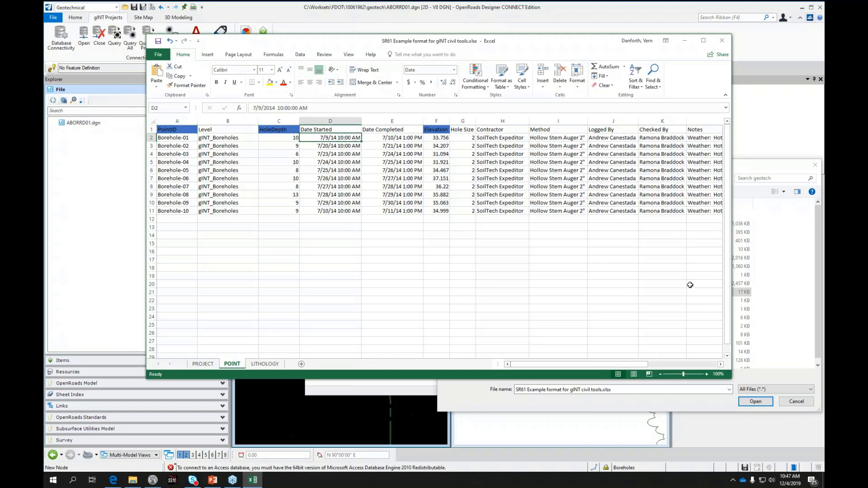
Widen the Notes and East columns on the POINT sheet to inspect the borehole coordinates, and return to the first borehole entry.
click(679, 365)
drag(680, 366, 699, 366)
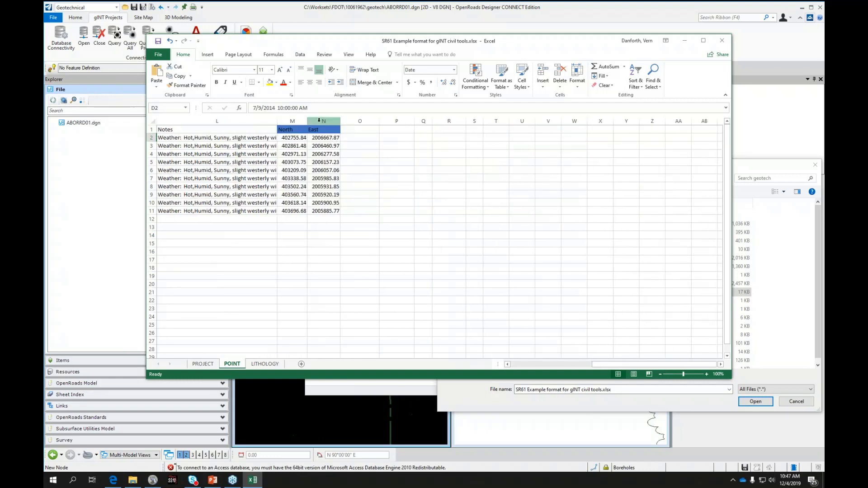
drag(340, 121, 423, 122)
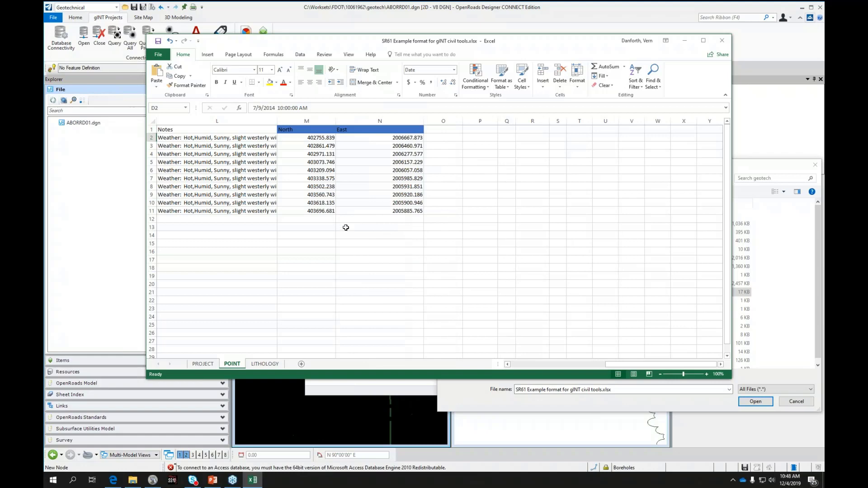
drag(277, 121, 311, 122)
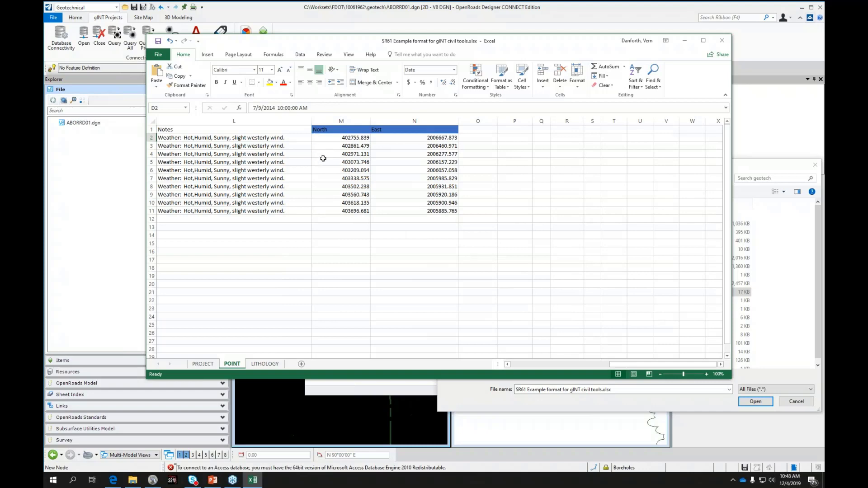
drag(308, 46, 374, 55)
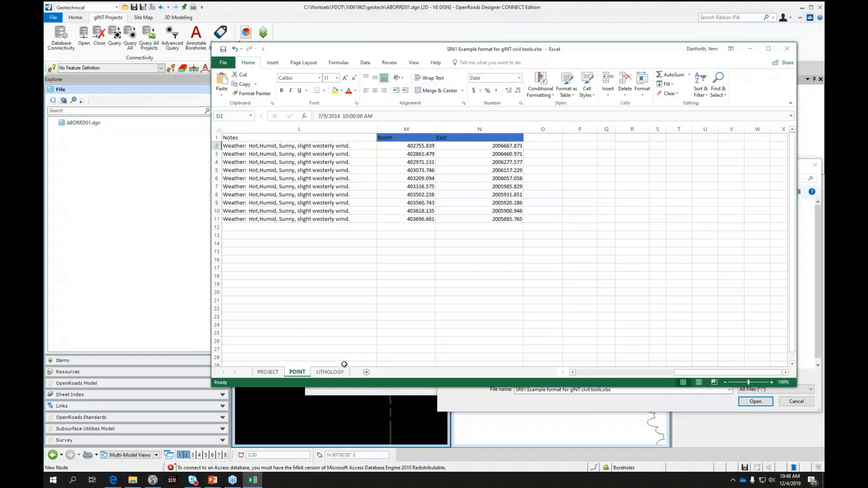
click(598, 372)
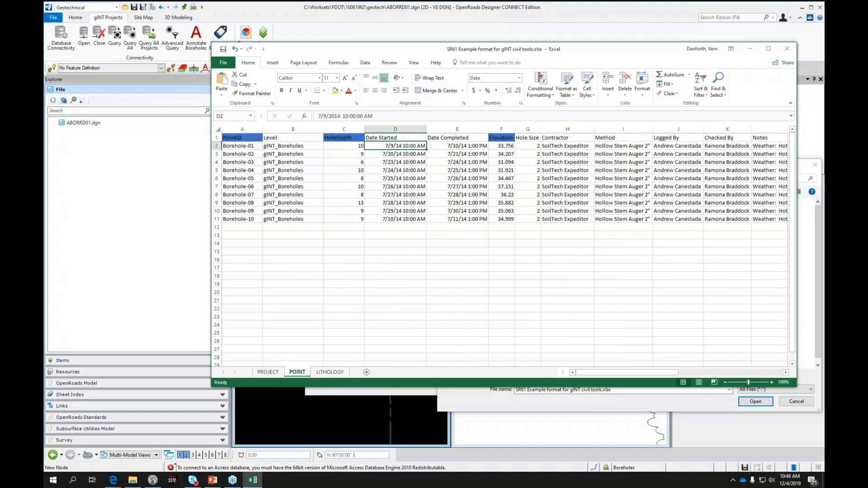
click(227, 146)
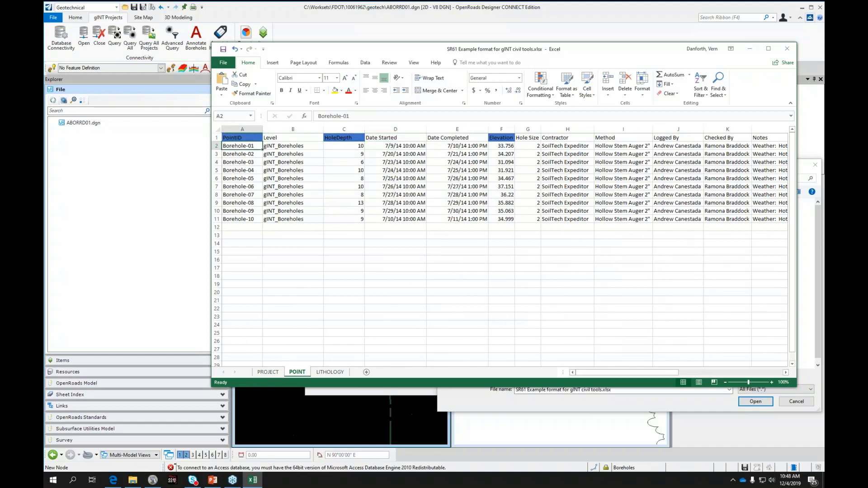
Examine the two Borehole-01 rows on the LITHOLOGY sheet, including the USCS code of the first layer.
click(324, 372)
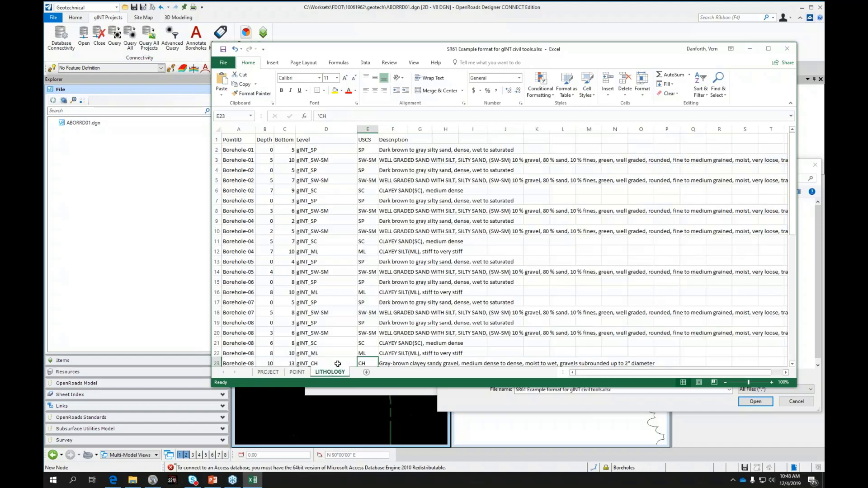
click(216, 153)
drag(216, 154, 216, 161)
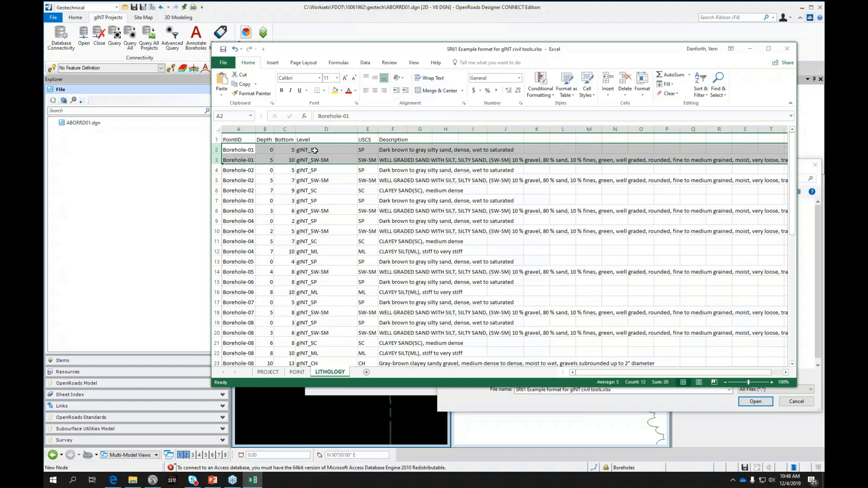
click(367, 151)
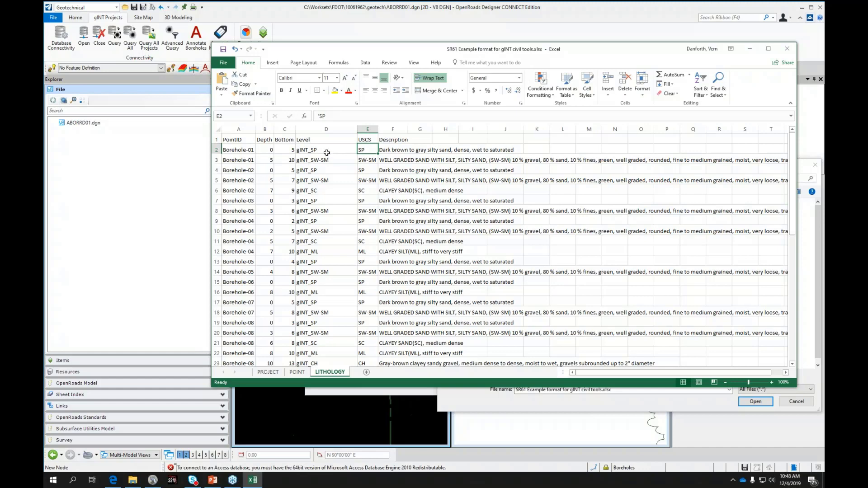
Inspect the Level column formulas on the LITHOLOGY sheet that combine the gINT_ prefix with each row's USCS code.
click(326, 138)
click(323, 150)
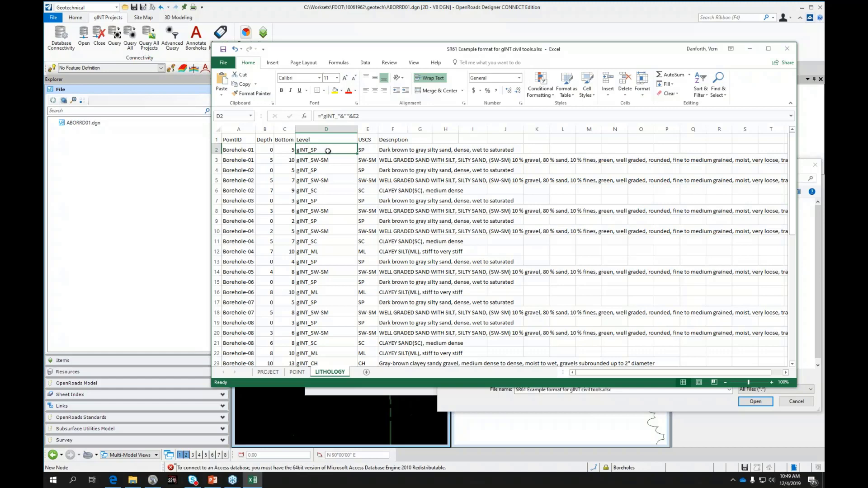
click(322, 162)
click(320, 171)
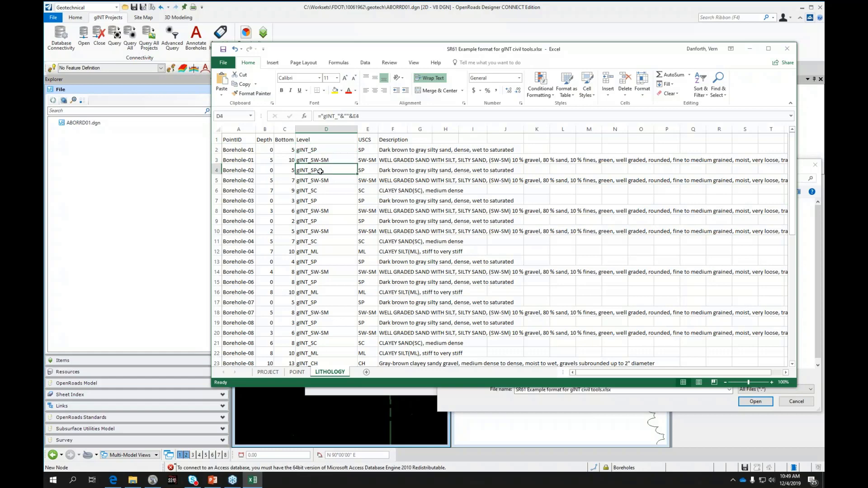
click(323, 181)
click(316, 191)
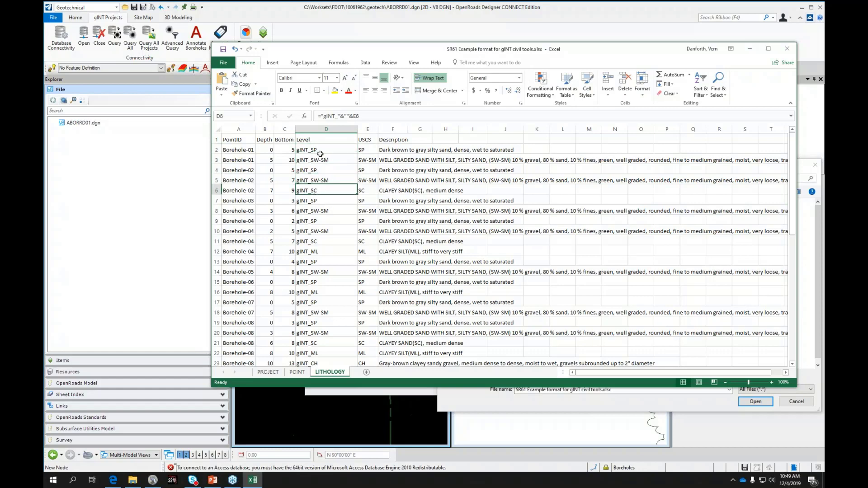
scroll(323, 204, down, 5)
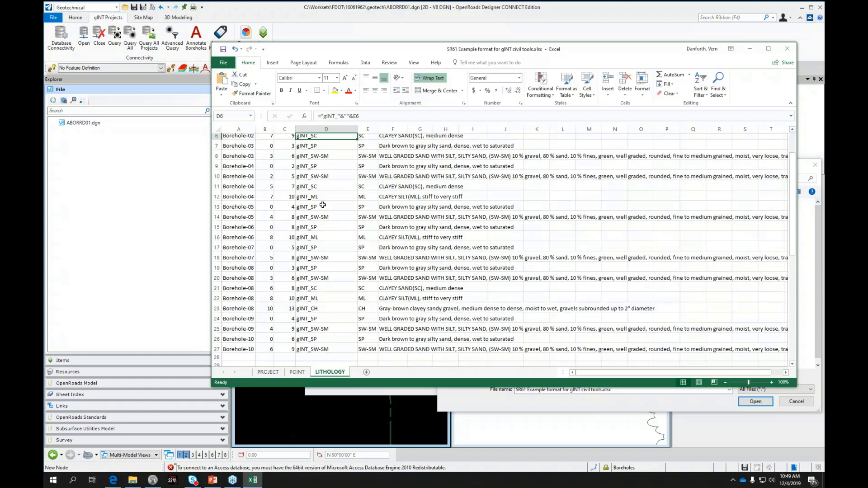
scroll(323, 204, up, 5)
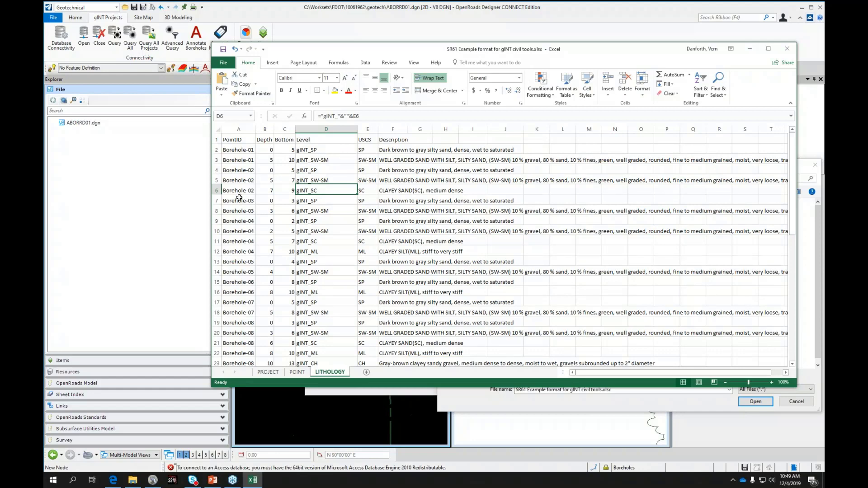
Close the workbook without saving its changes and dismiss the connectivity file selection in OpenRoads Designer.
click(787, 48)
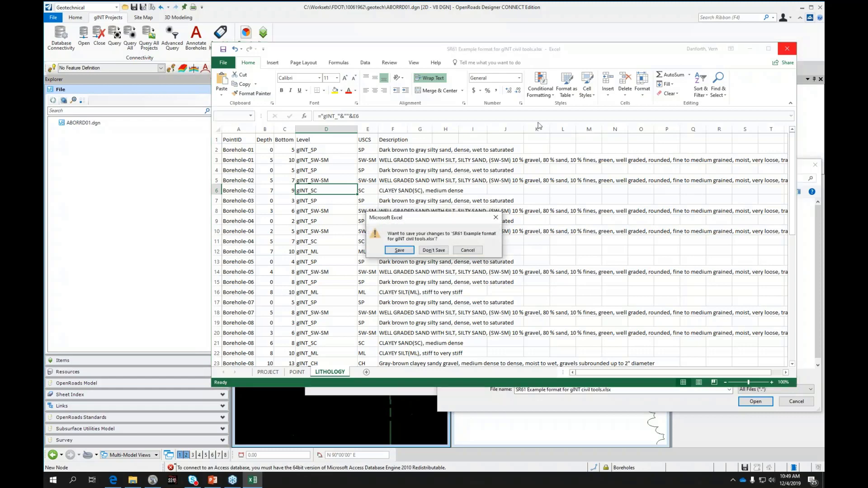
click(433, 250)
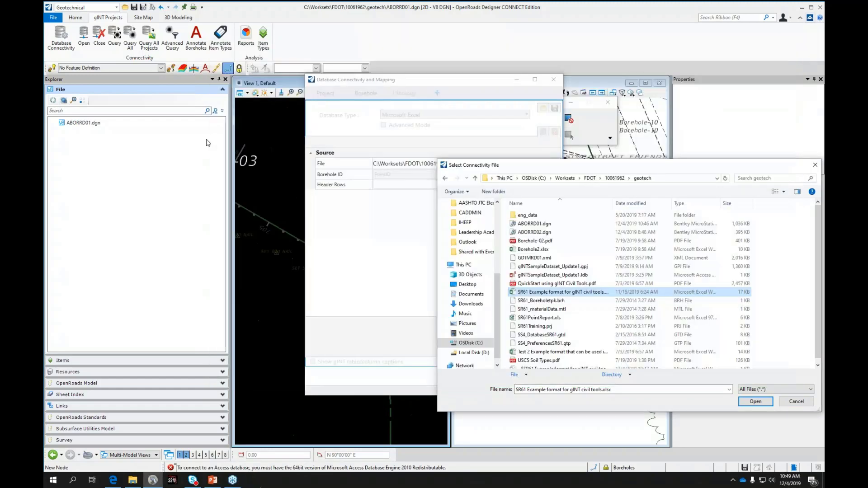
drag(438, 76, 289, 56)
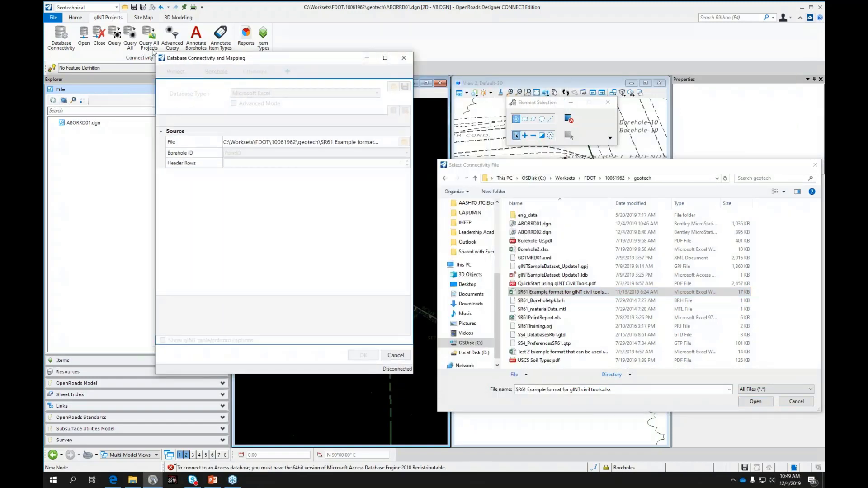
key(Escape)
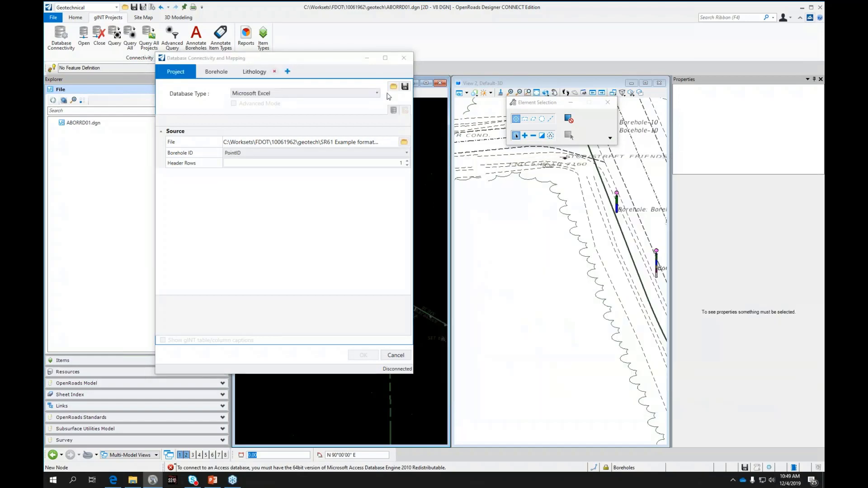
Review the Borehole and Lithology mapping settings for the Excel workbook, and close Database Connectivity and Mapping.
click(217, 78)
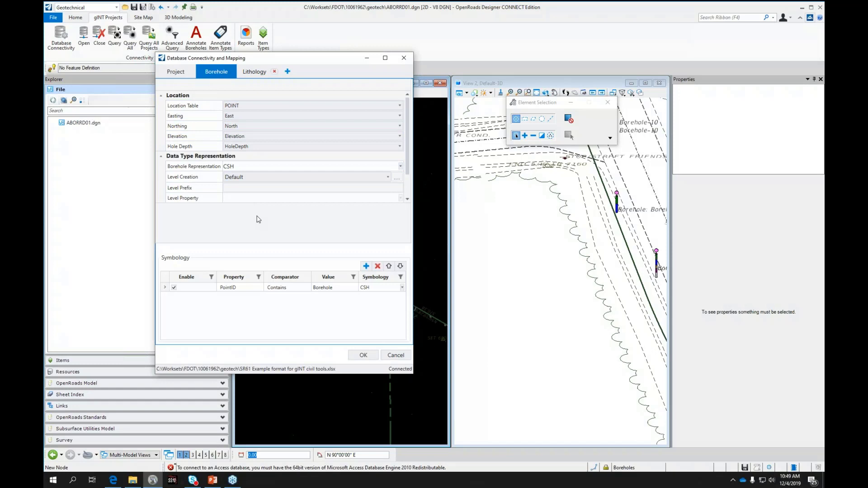
click(258, 74)
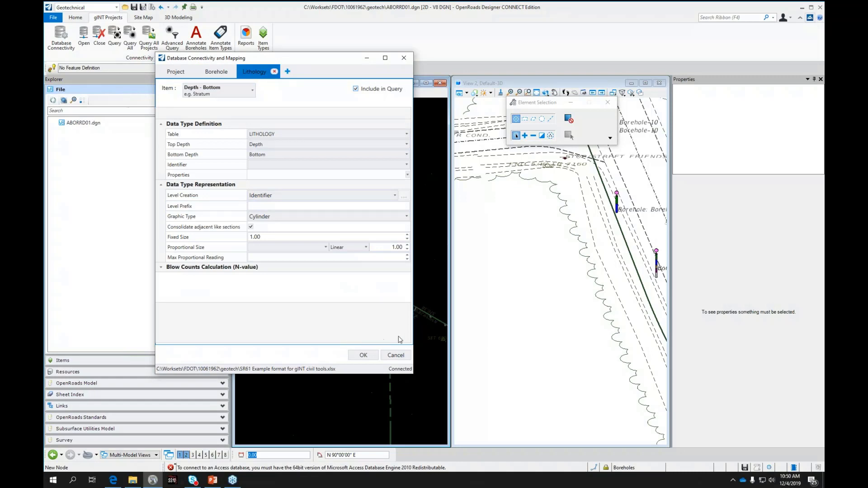
click(404, 58)
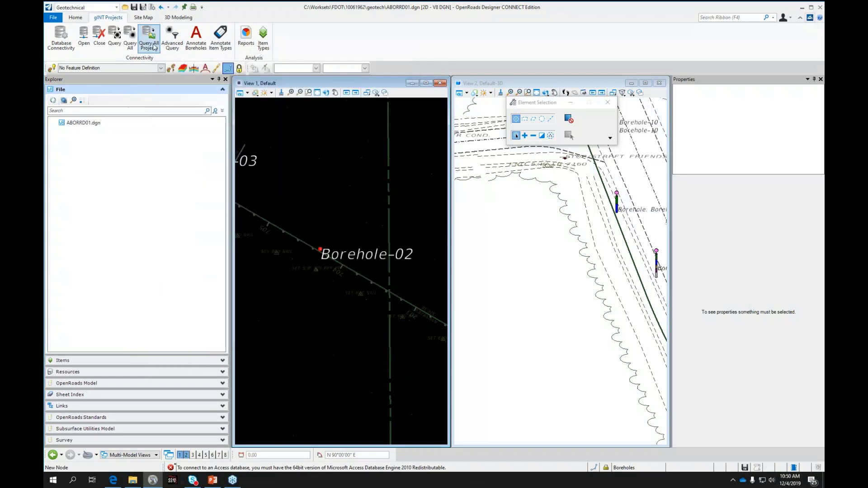
Try Query and Query All on the gINT project, checking the Database Connectivity and Mapping settings between the attempts.
click(116, 37)
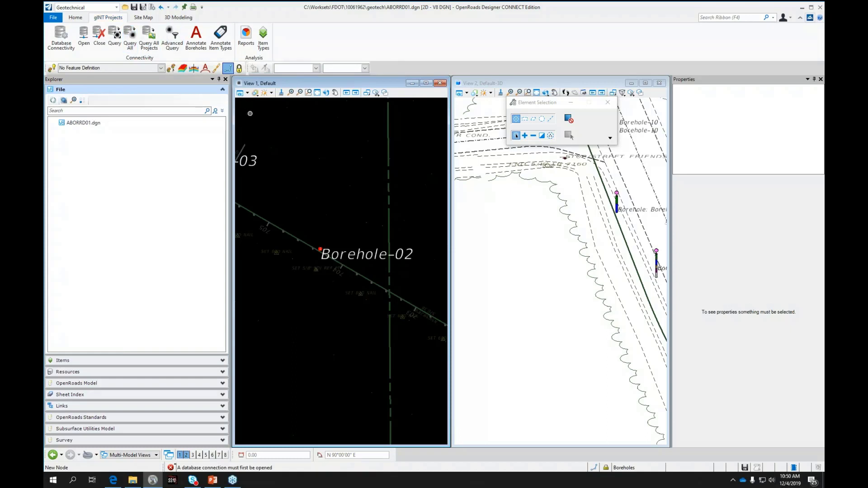
click(61, 36)
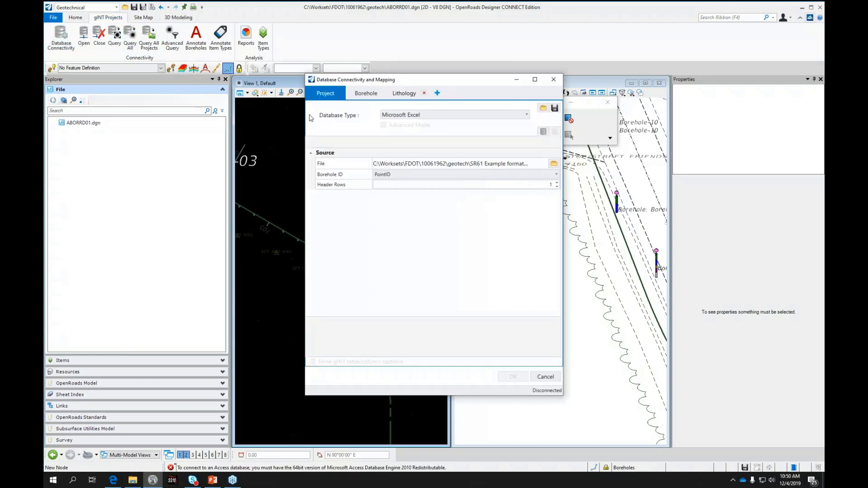
click(545, 376)
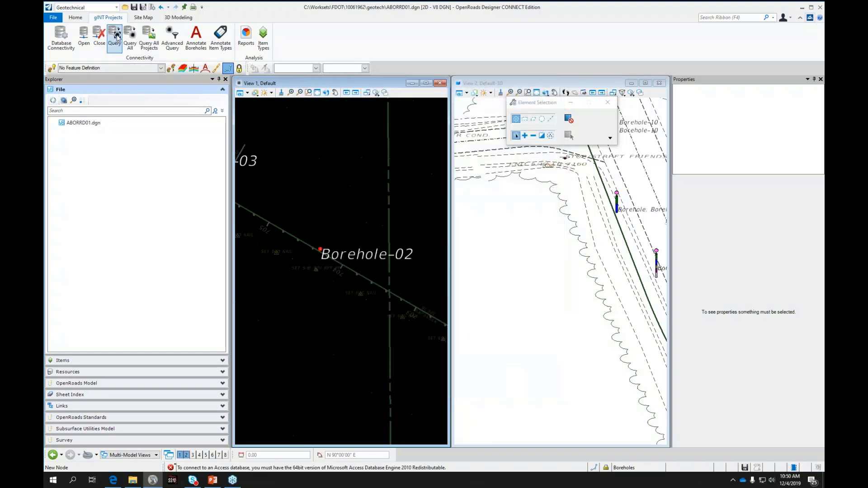
click(130, 36)
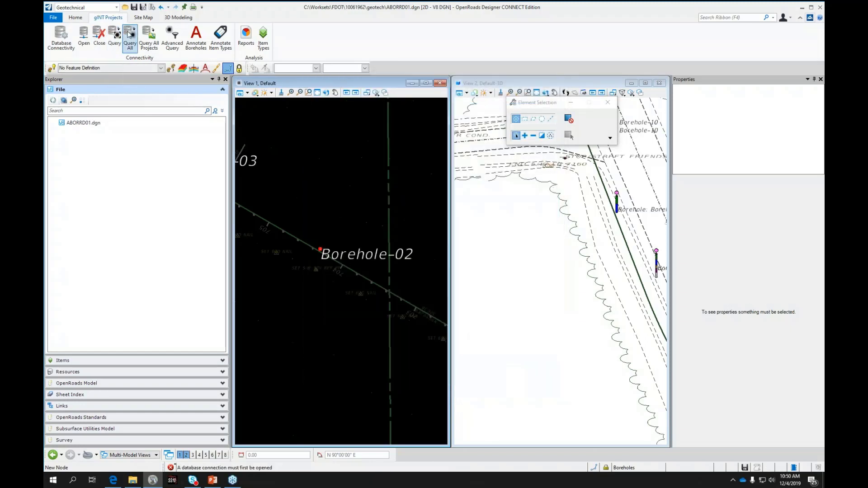
Open the gINT database connection and try to retrieve boreholes with Query and Query All Projects.
click(84, 35)
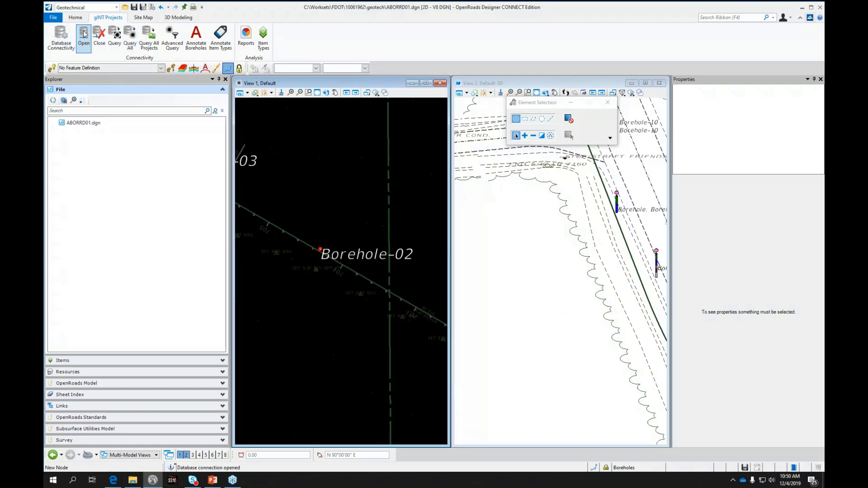
click(114, 36)
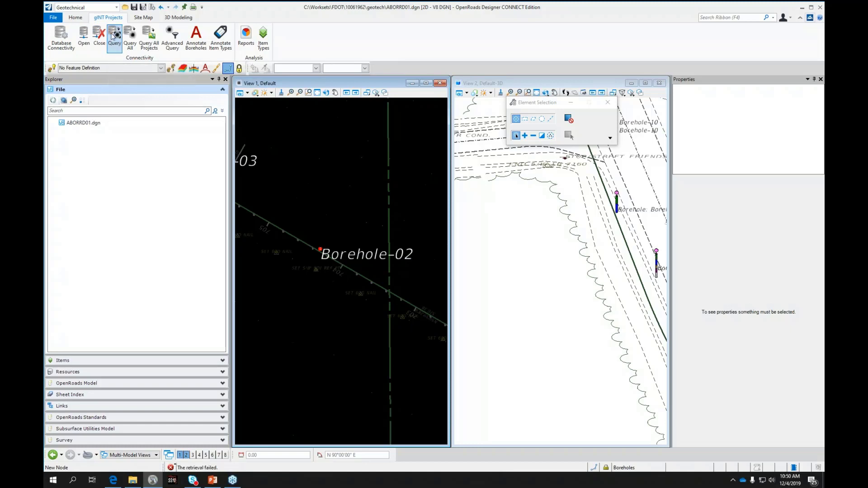
click(150, 36)
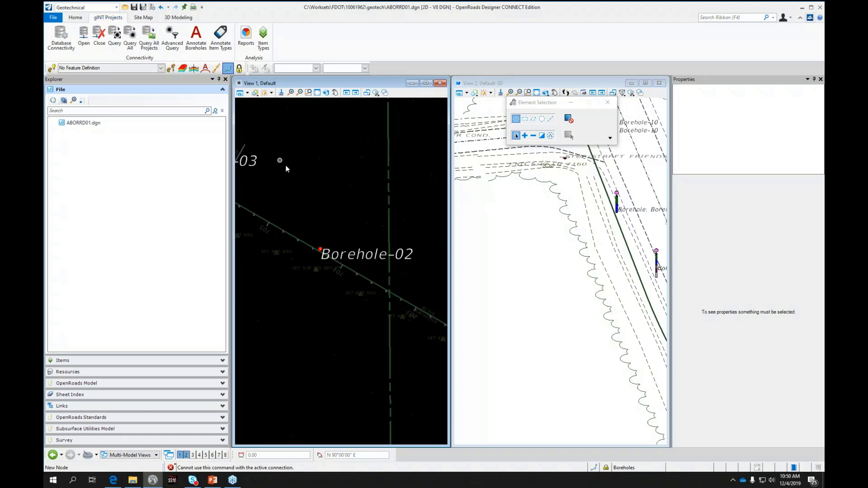
Examine the labelled boreholes along the alignment in the plan view and a borehole's layered cylinder in the 3D view.
scroll(353, 202, down, 5)
scroll(275, 142, up, 4)
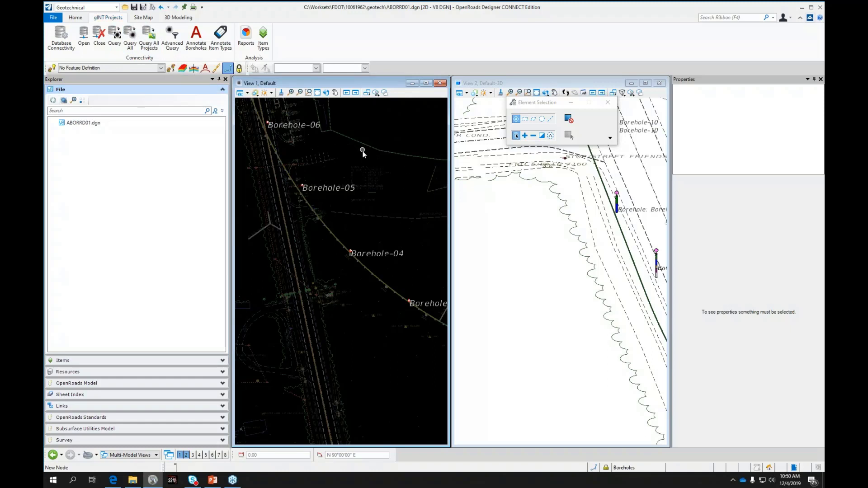
scroll(630, 206, up, 5)
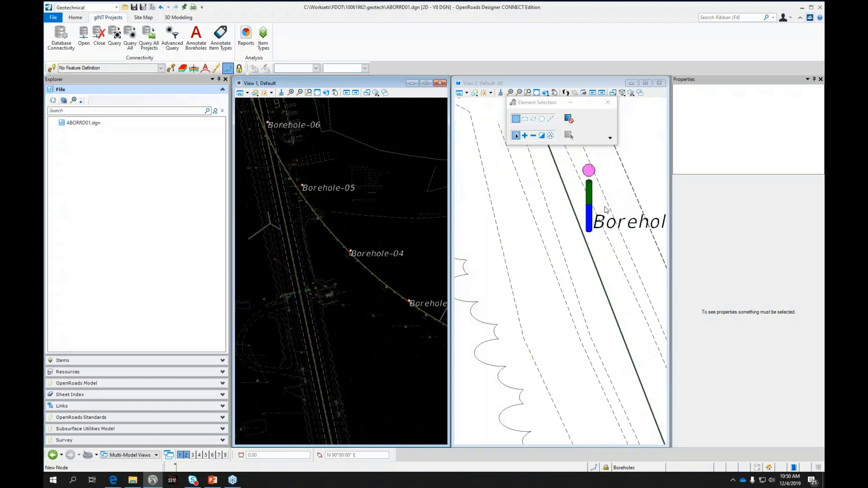
Examine the boreholes along the alignment in the 3D view, zooming in on Borehole-01.
click(360, 204)
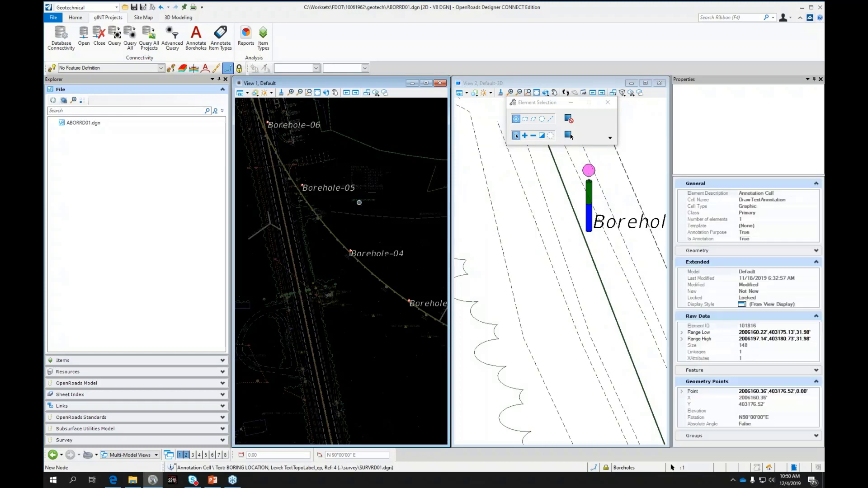
scroll(492, 210, down, 5)
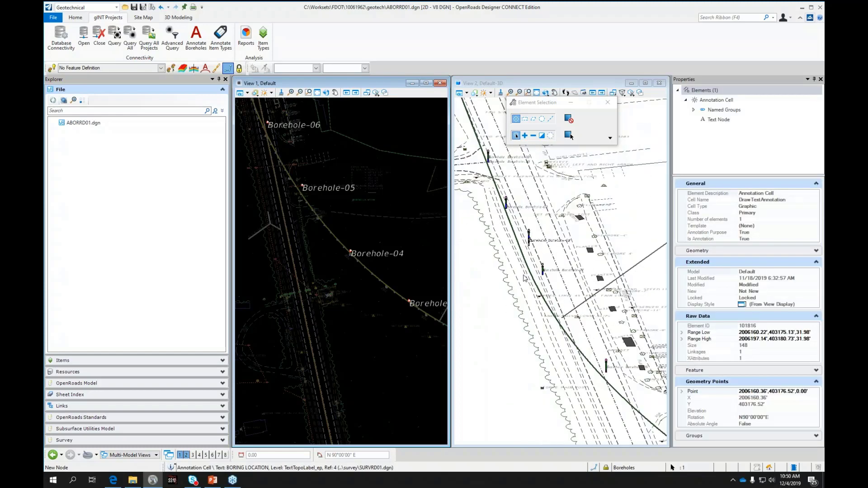
scroll(510, 321, down, 1)
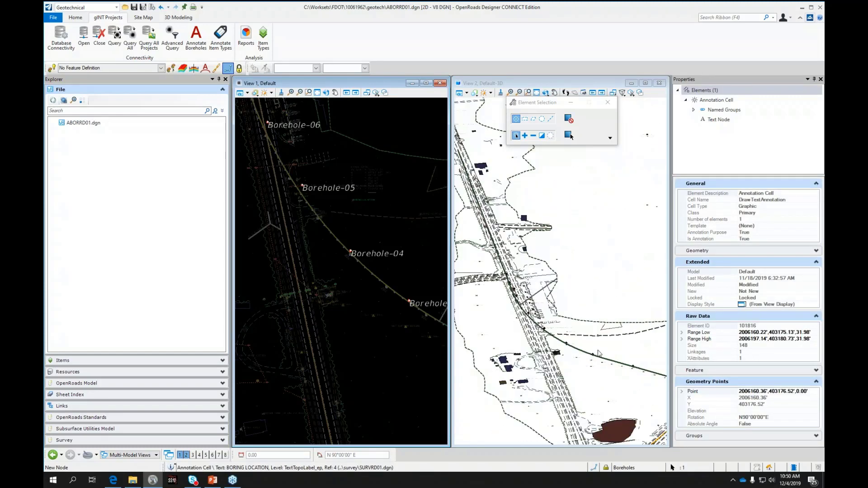
scroll(514, 298, up, 5)
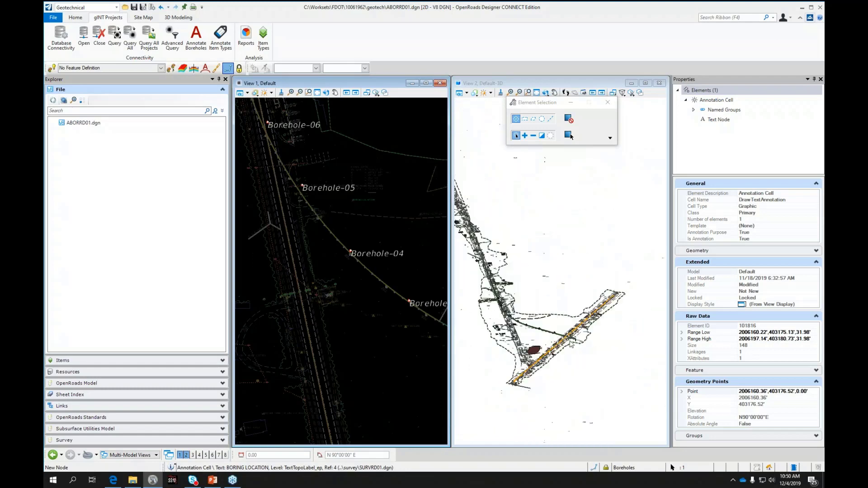
scroll(514, 298, up, 2)
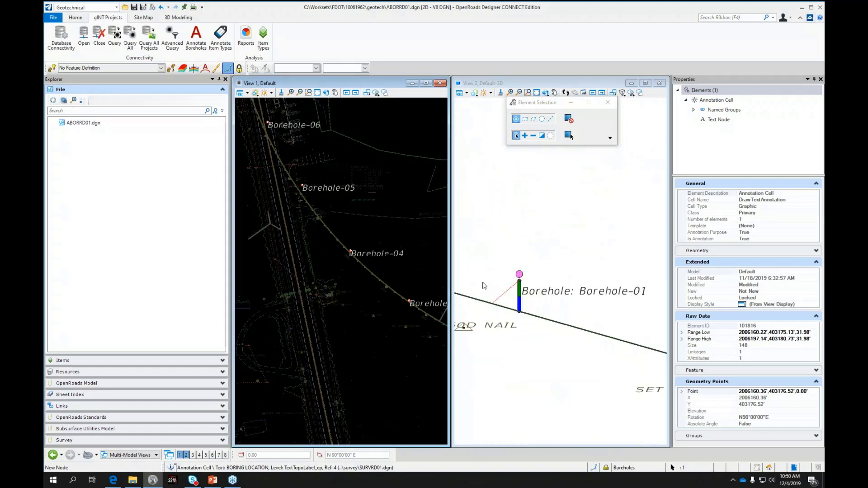
scroll(567, 298, down, 4)
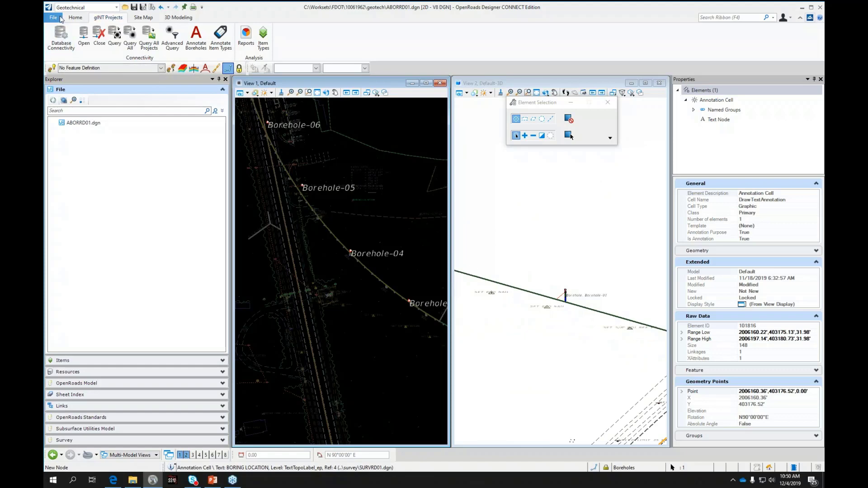
Open ABORRD02.dgn and inspect the Borehole-01 marker and coordinate note in the plan view.
click(53, 18)
click(142, 101)
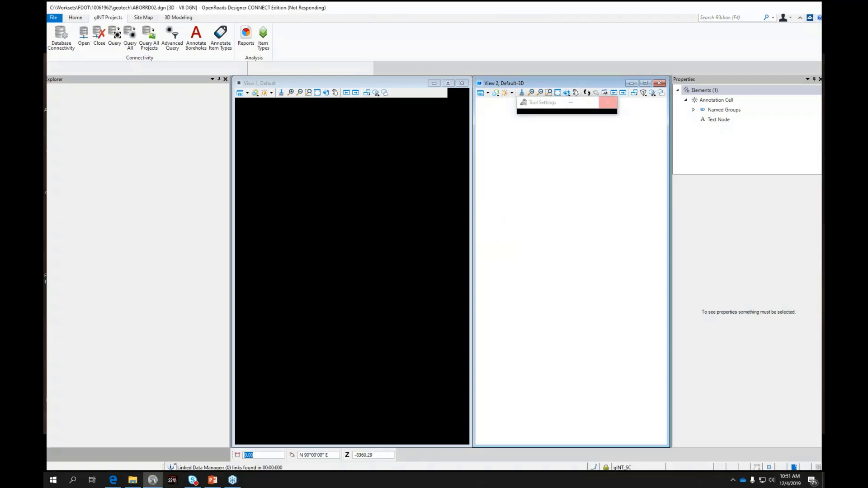
scroll(337, 239, down, 5)
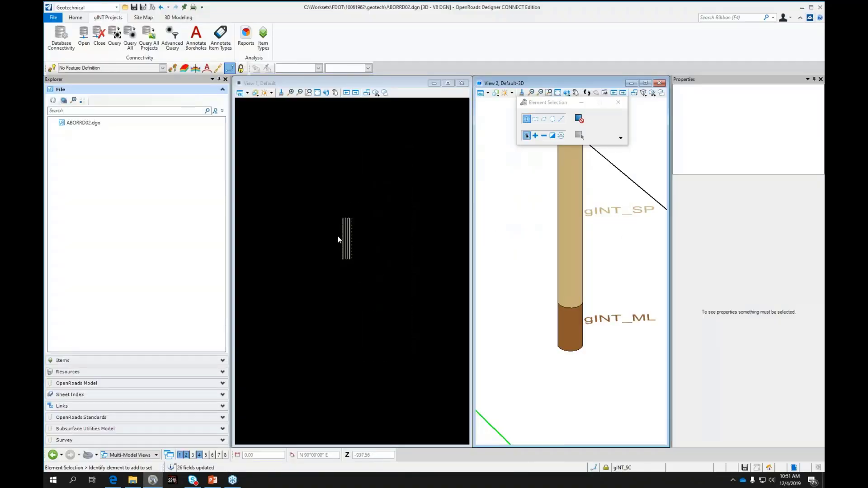
scroll(355, 231, up, 3)
scroll(380, 359, up, 6)
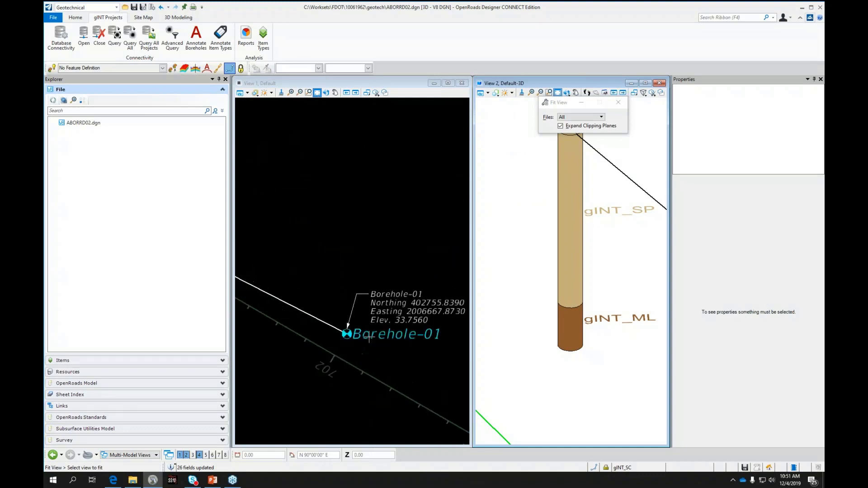
right_click(316, 253)
scroll(334, 368, up, 2)
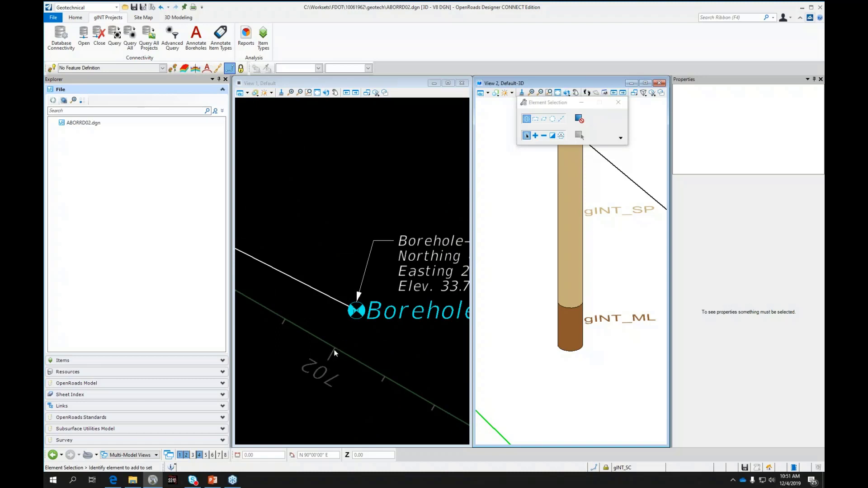
Inspect the borehole lithology cylinders and the section plane cutting through one of them in the 3D view.
scroll(524, 320, down, 5)
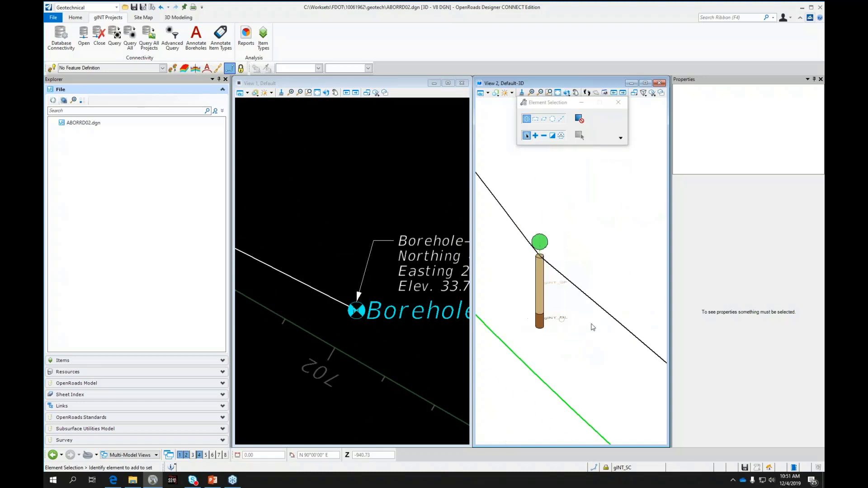
scroll(538, 279, down, 3)
scroll(571, 283, up, 6)
scroll(571, 284, up, 4)
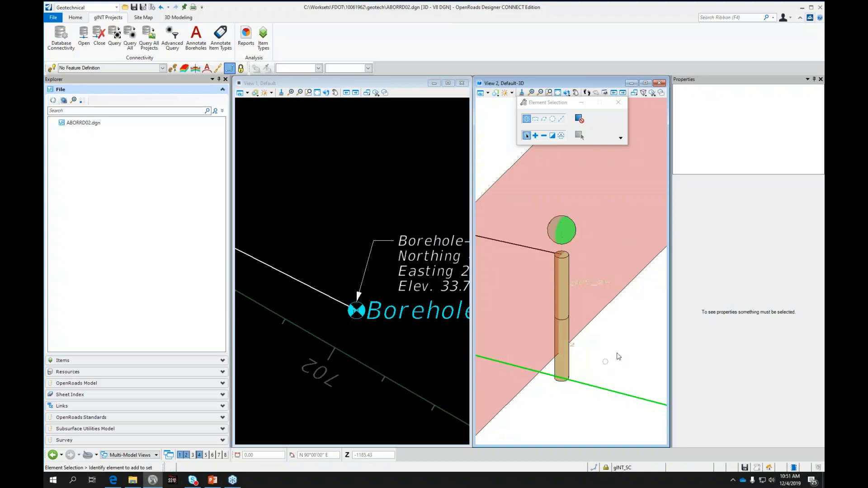
Review the level and pattern settings of the gINT_SW-SM and gINT_SC element templates in ABORRD02.dgn, and close Element Templates.
click(76, 17)
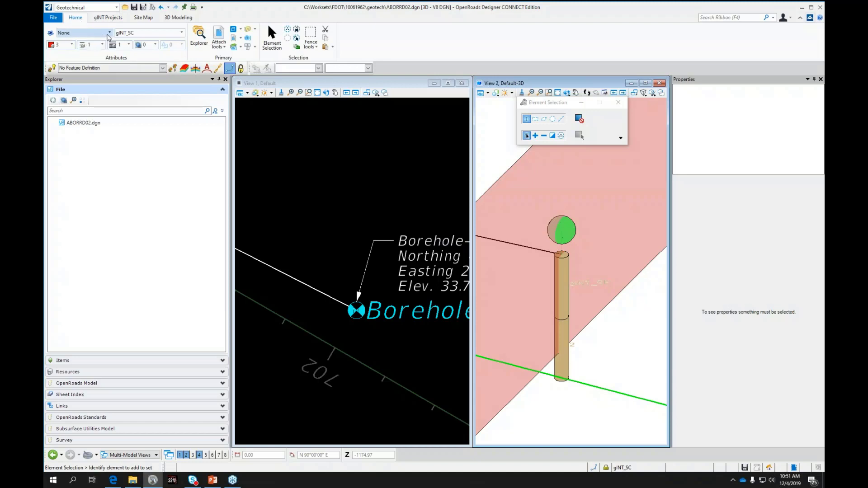
click(109, 34)
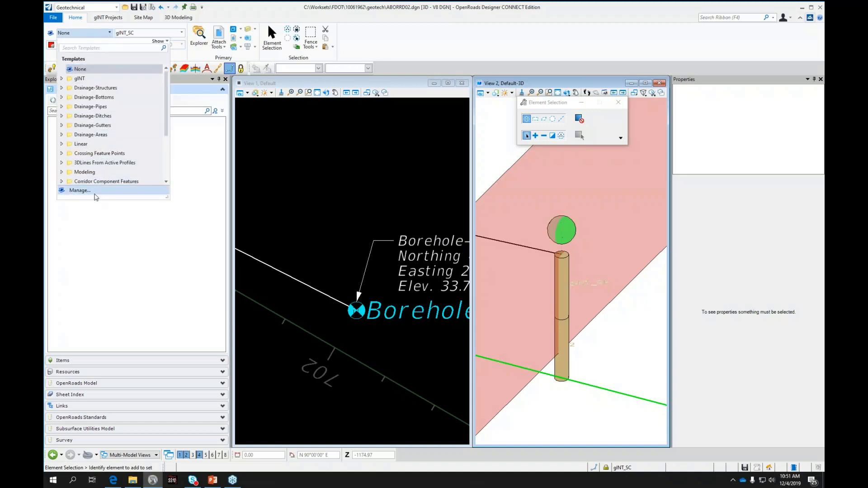
click(97, 193)
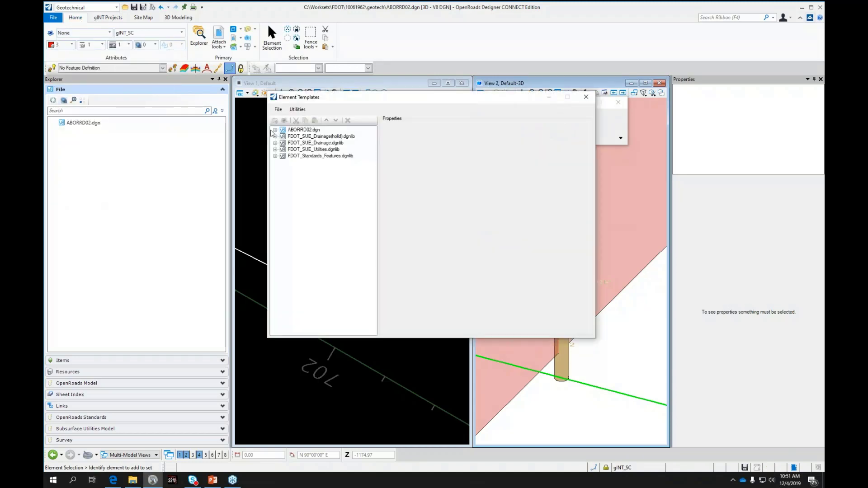
click(274, 130)
click(282, 136)
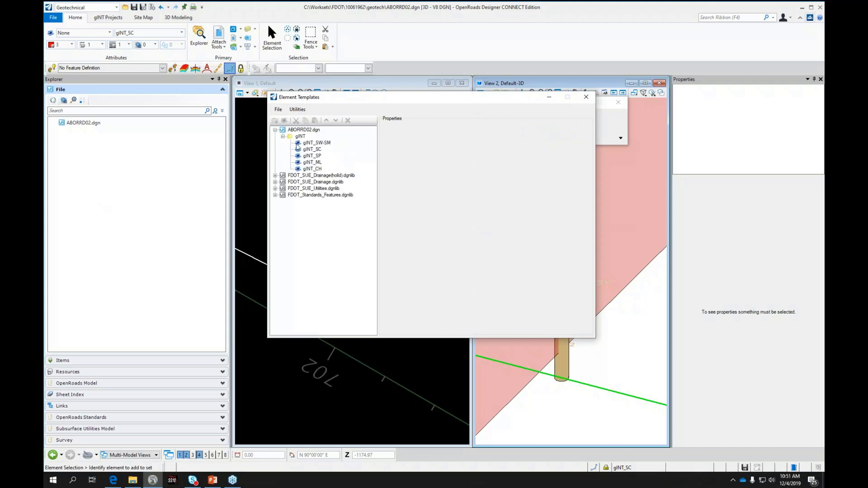
click(316, 143)
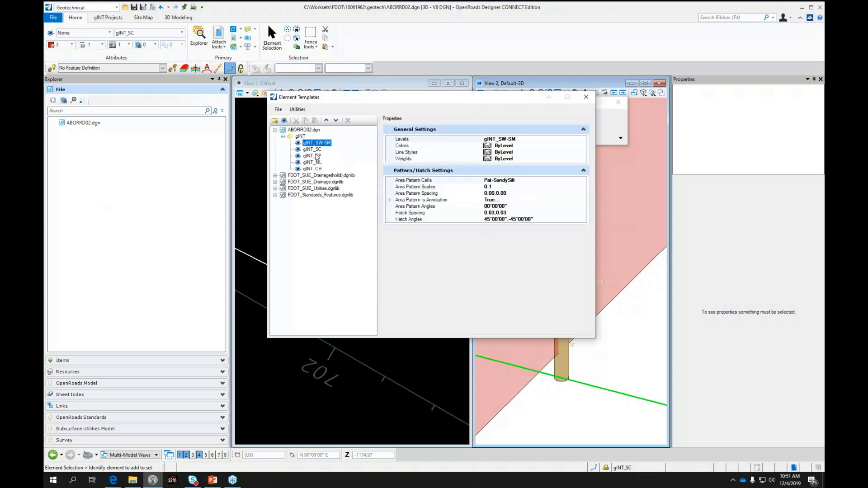
click(316, 150)
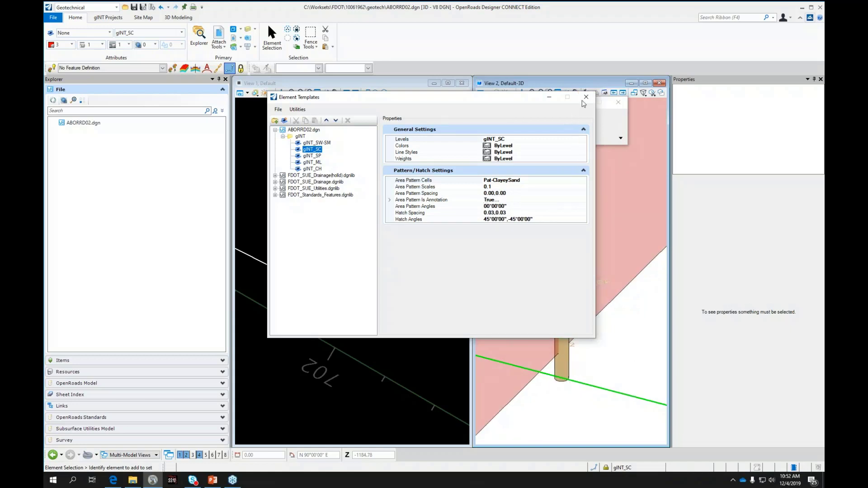
click(586, 97)
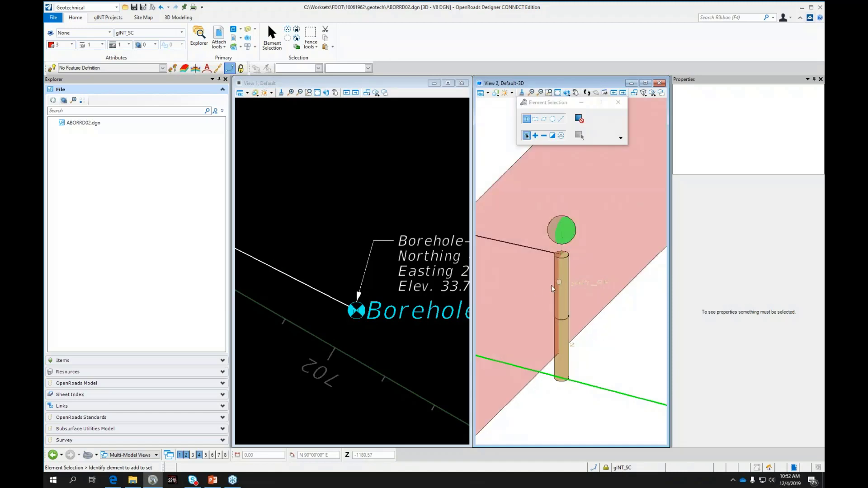
Open the 702+00.00 cross-section drawing model of ABORRD02.dgn.
click(364, 220)
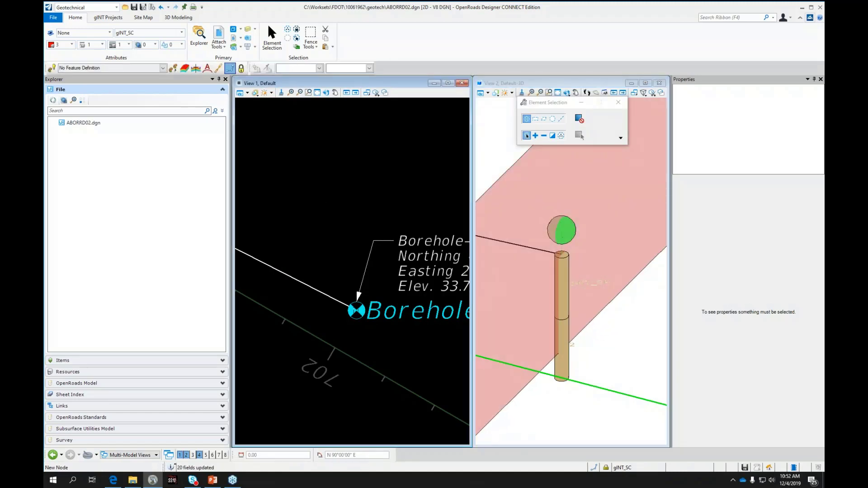
click(233, 29)
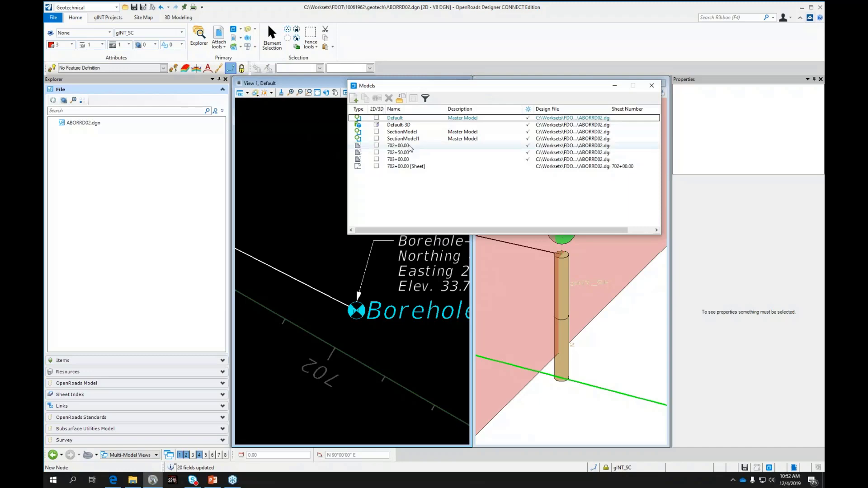
click(397, 146)
double_click(410, 146)
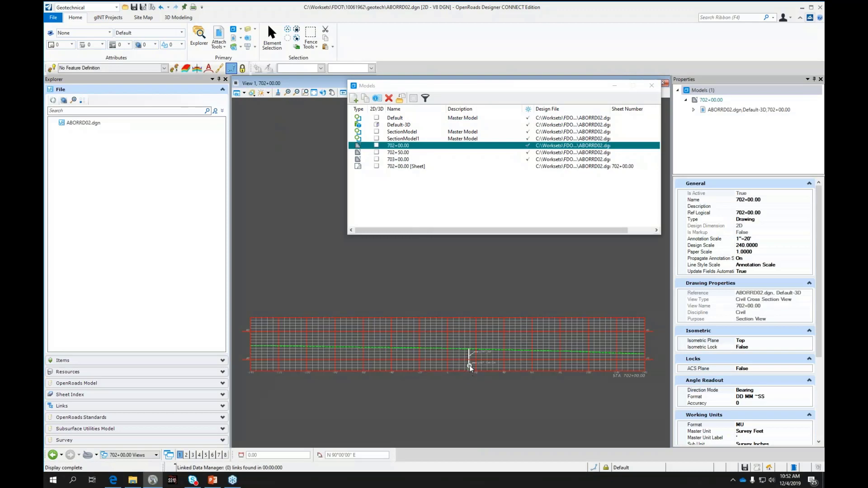
Examine the borehole's patterned lithology layers and their gINT_SP and gINT_SW-SM labels in the cross section.
scroll(470, 369, up, 2)
scroll(471, 367, up, 5)
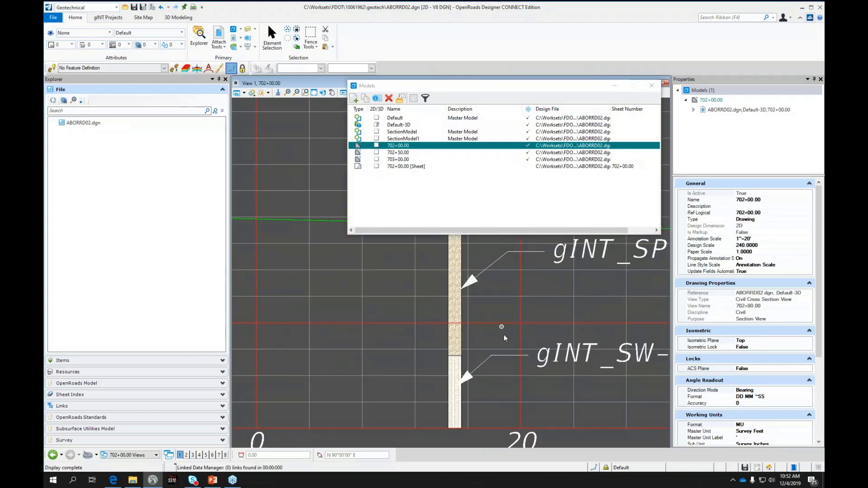
scroll(505, 338, down, 3)
scroll(443, 321, up, 6)
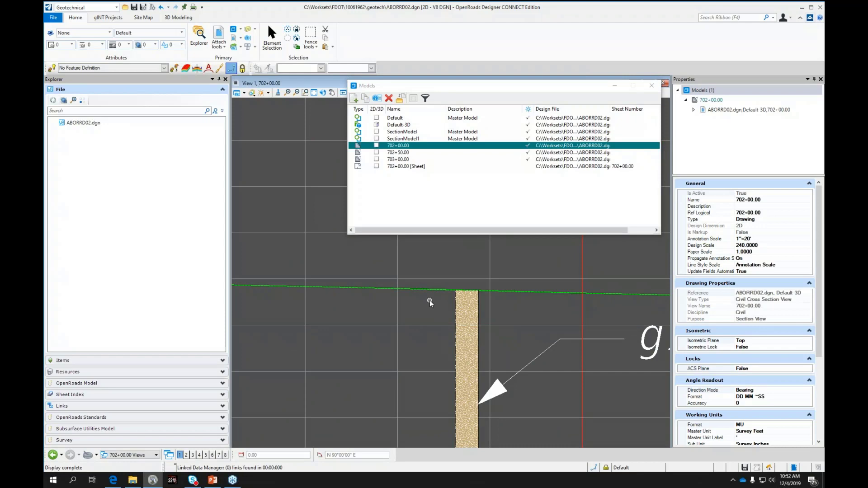
mouse_move(468, 312)
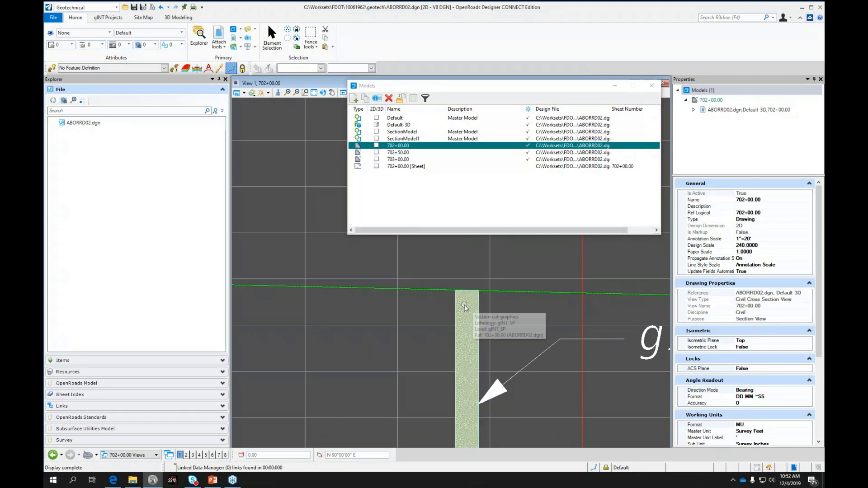
scroll(470, 318, up, 5)
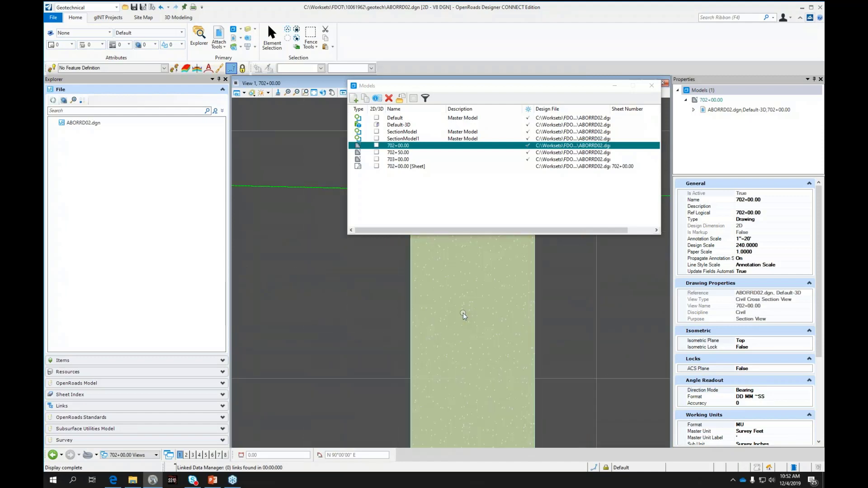
scroll(470, 307, down, 2)
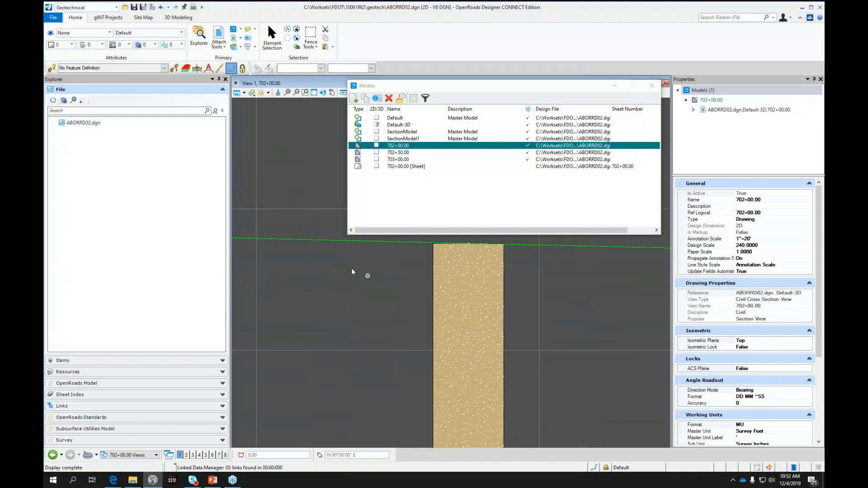
scroll(329, 259, down, 2)
scroll(329, 261, down, 3)
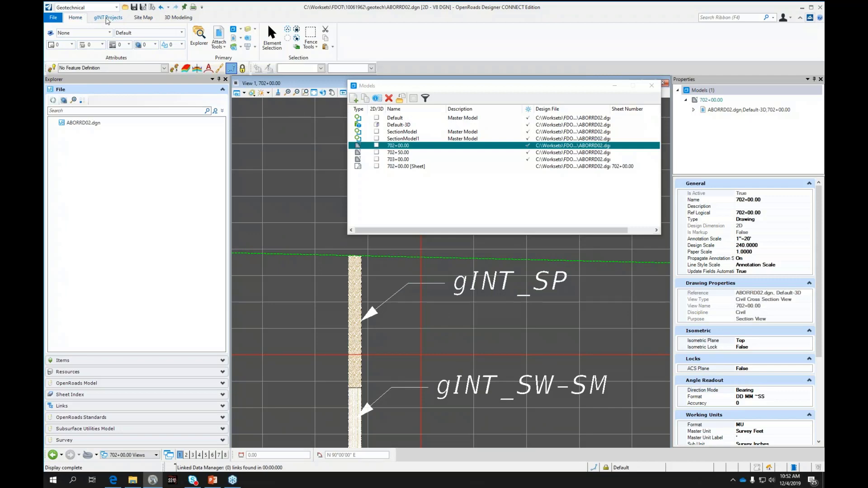
Switch from the Geotechnical workflow to the Drawing workflow.
click(107, 20)
click(113, 7)
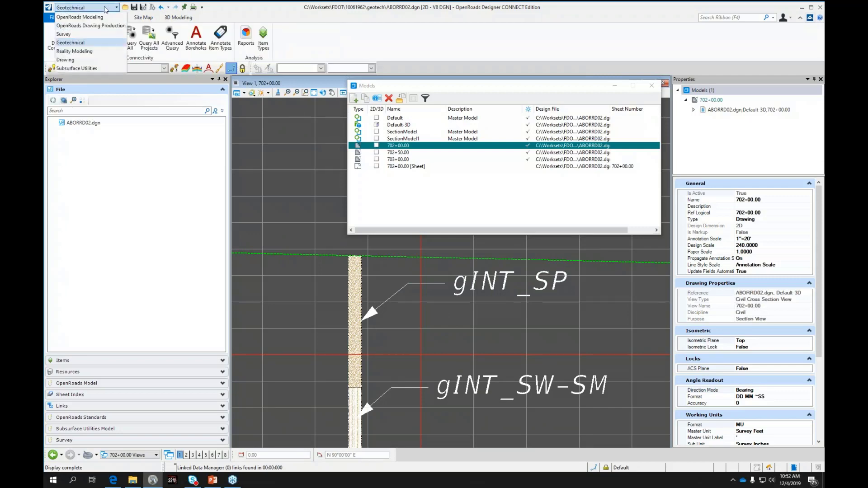
click(82, 60)
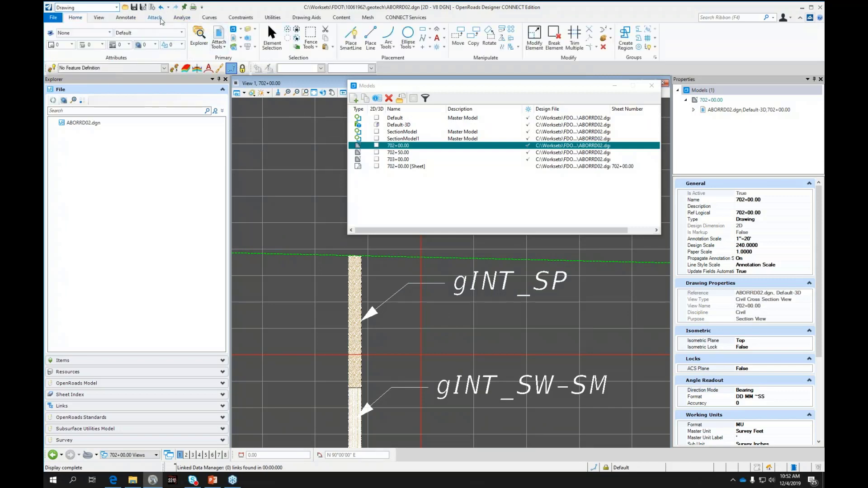
Start a Place Note annotation and insert a field linked to the Borehole property of the upper gINT_SP lithology layer.
click(135, 20)
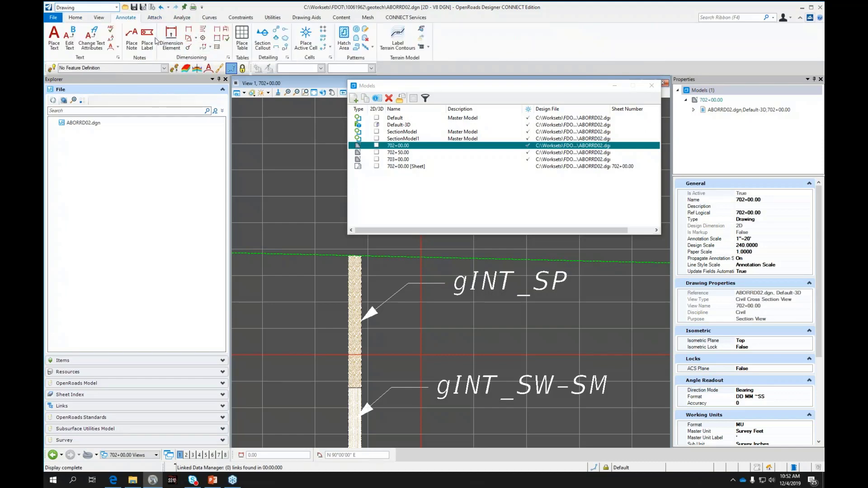
click(133, 37)
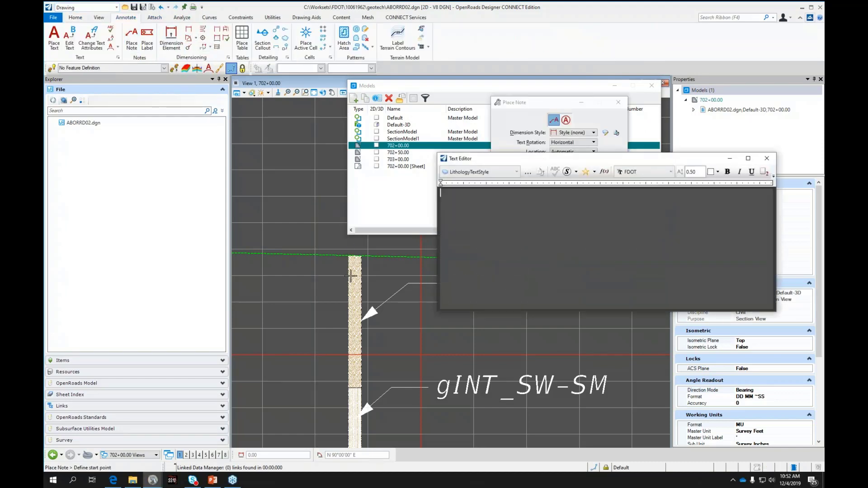
click(604, 172)
click(590, 244)
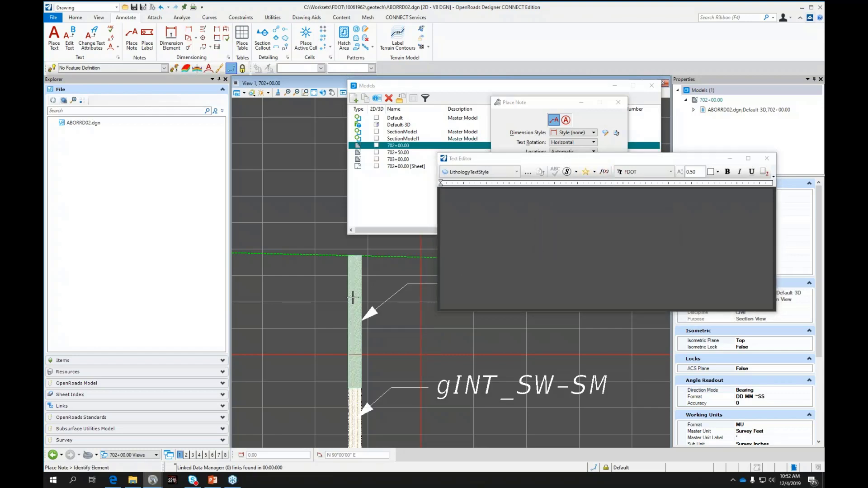
click(365, 291)
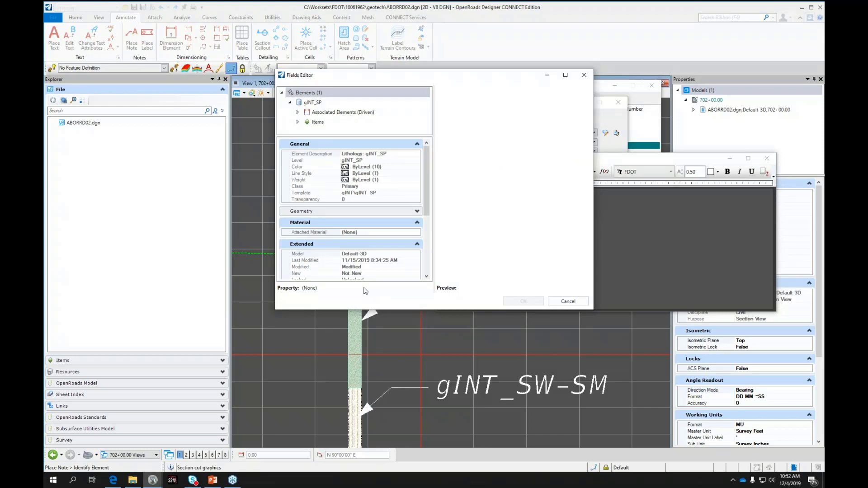
scroll(369, 231, down, 3)
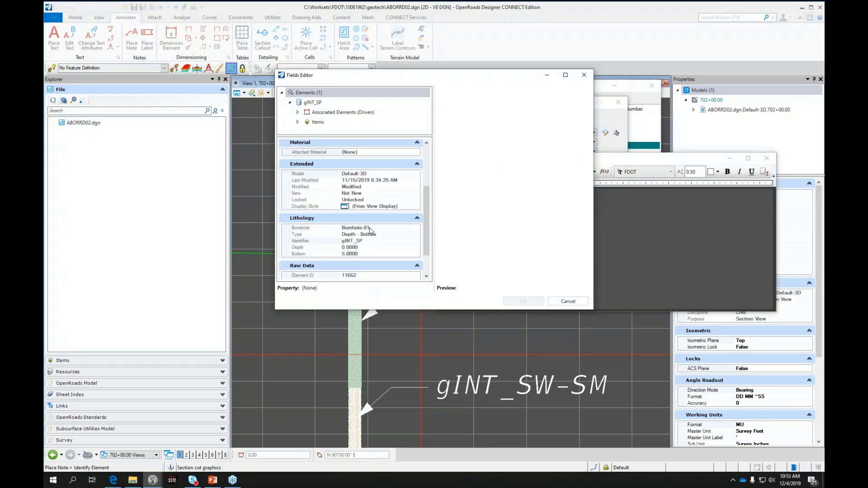
click(369, 229)
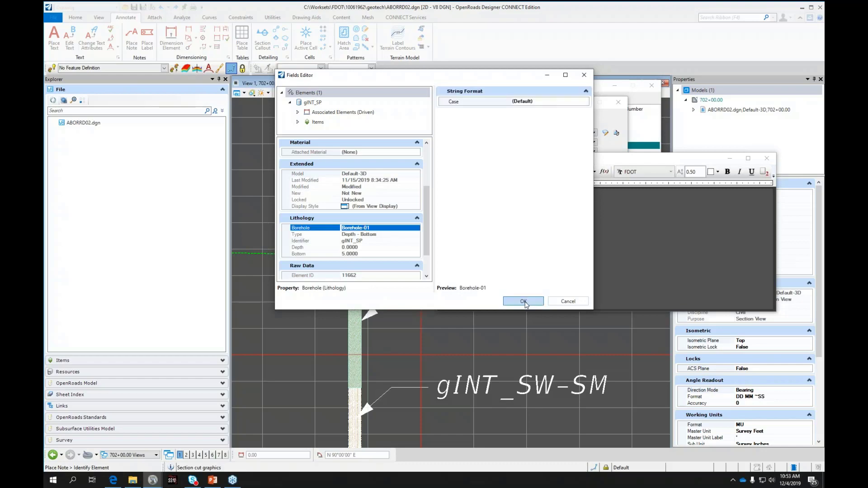
click(523, 301)
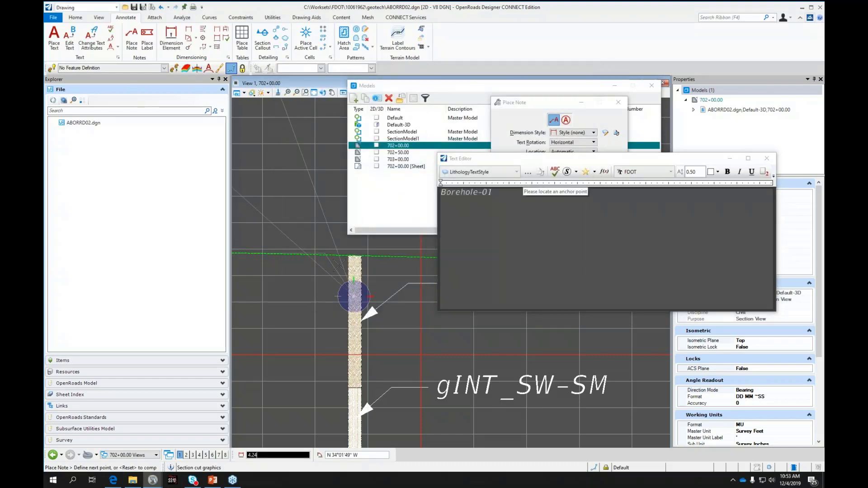
Try the FDOT (Small) text style on the Borehole-01 note in the cross section.
scroll(354, 294, down, 3)
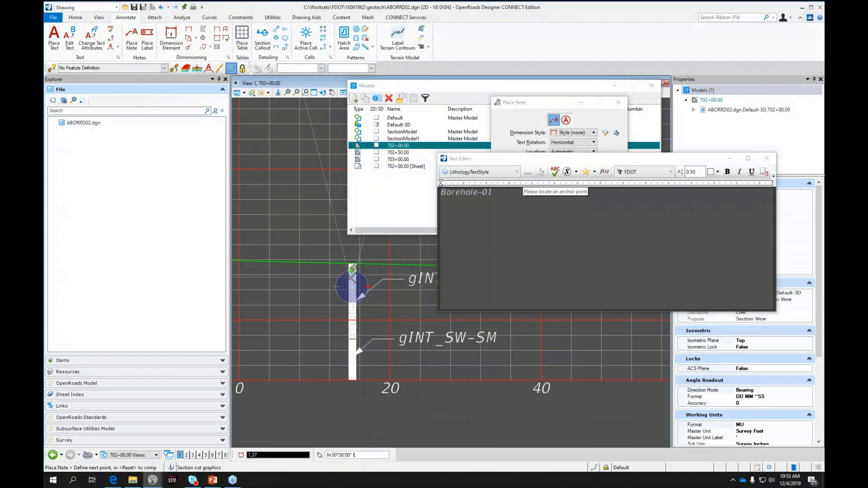
click(500, 174)
scroll(498, 222, up, 3)
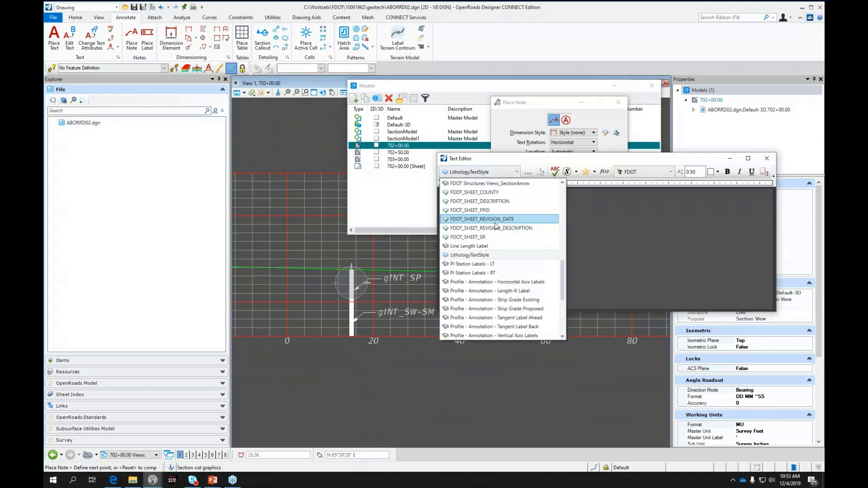
scroll(495, 223, up, 3)
click(487, 219)
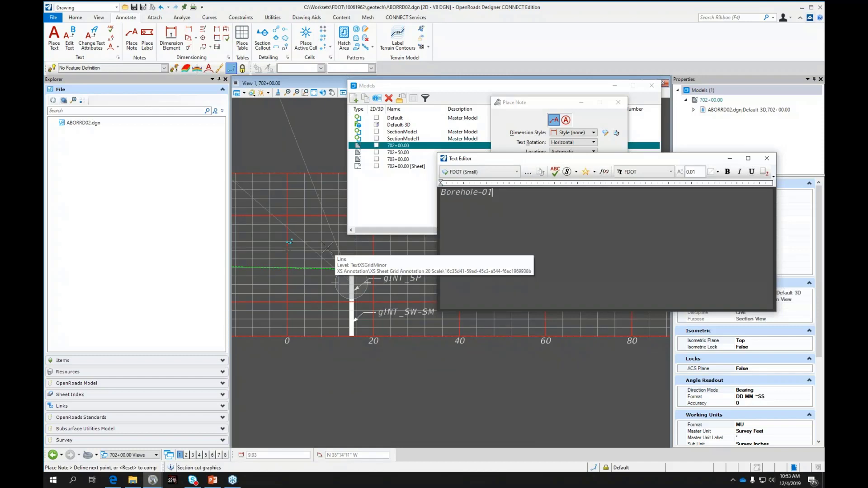
scroll(357, 293, up, 4)
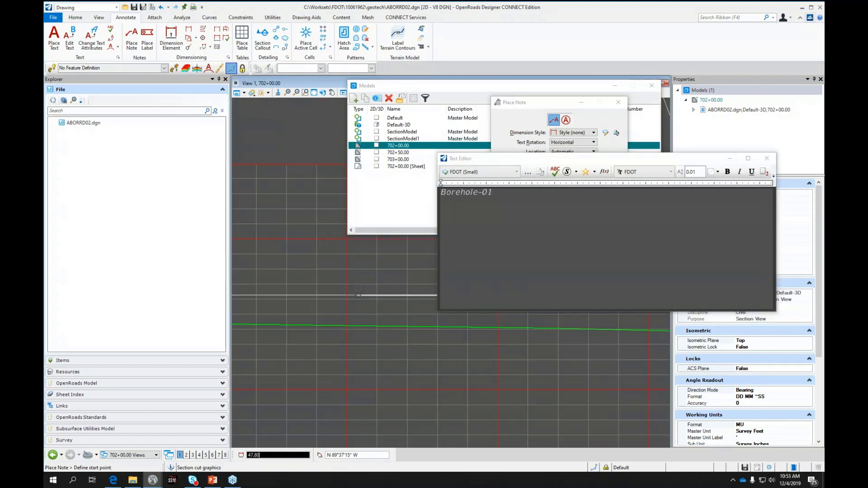
scroll(358, 293, down, 4)
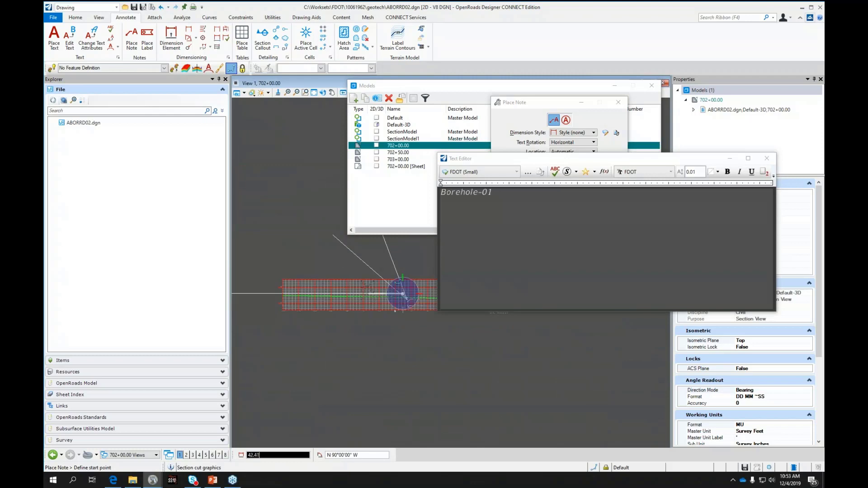
Set the Borehole-01 note's text style to Cross Section - Annotation - PGL Elevation.
click(517, 172)
scroll(518, 256, down, 5)
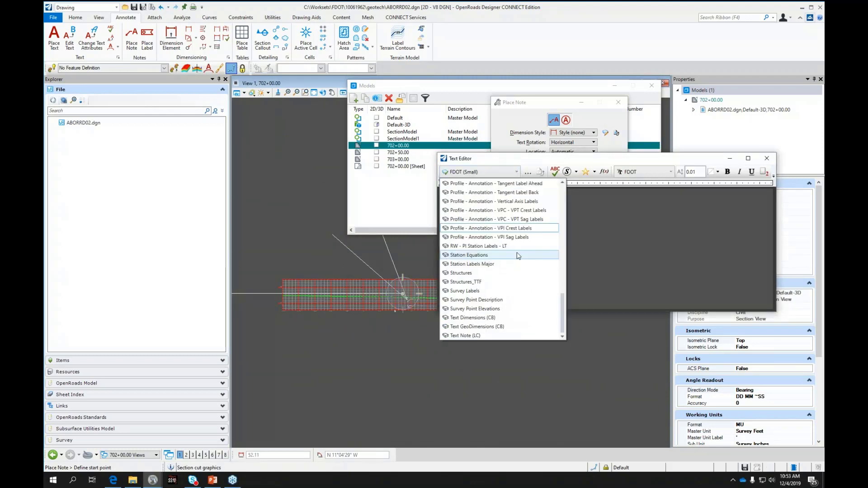
scroll(518, 256, up, 2)
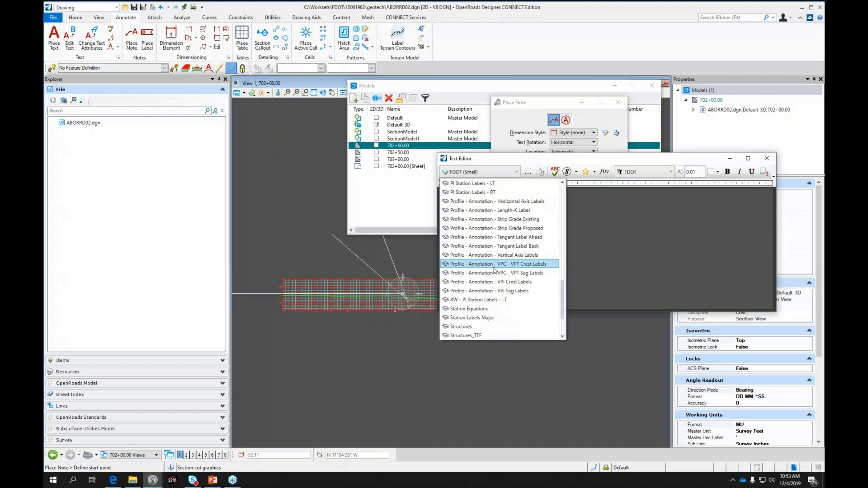
scroll(493, 267, up, 4)
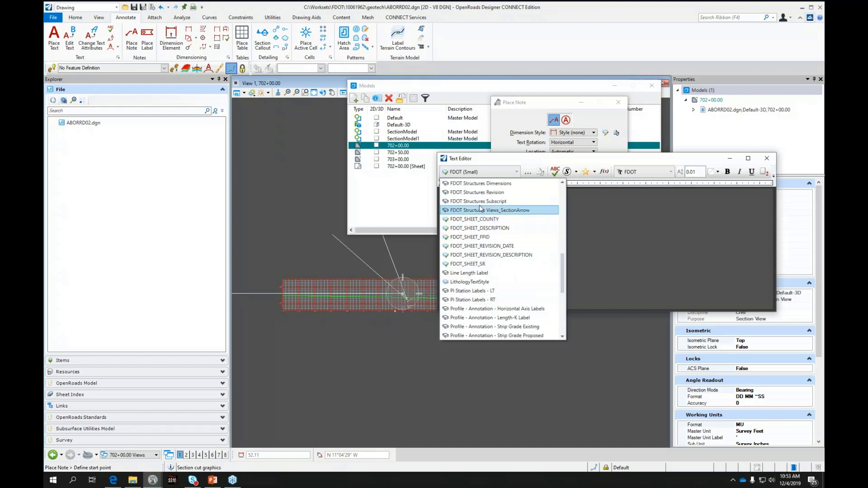
scroll(483, 251, up, 3)
scroll(483, 252, up, 5)
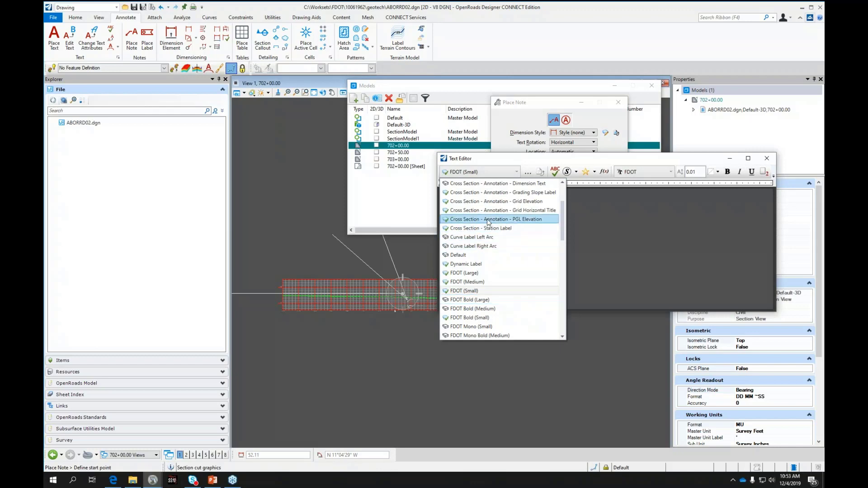
click(488, 220)
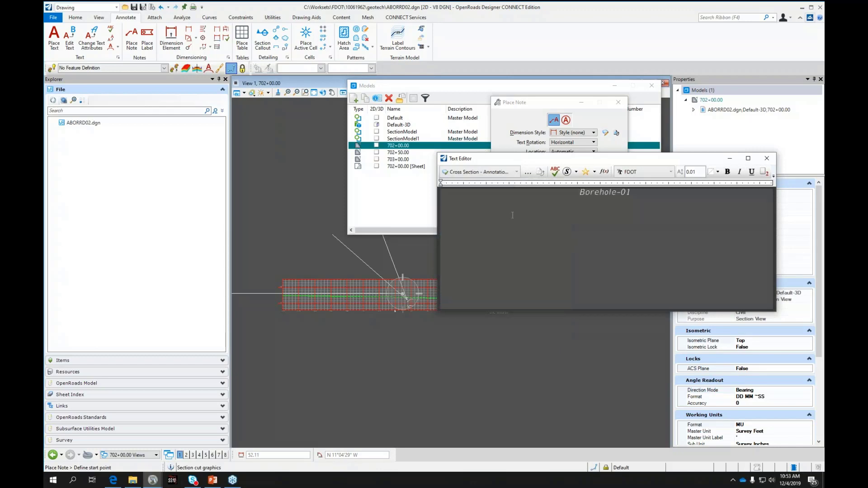
Place the Borehole-01 note left of the borehole with its leader on the gINT_SP layer, and end note placement.
scroll(402, 294, up, 2)
scroll(374, 323, down, 1)
scroll(367, 325, up, 3)
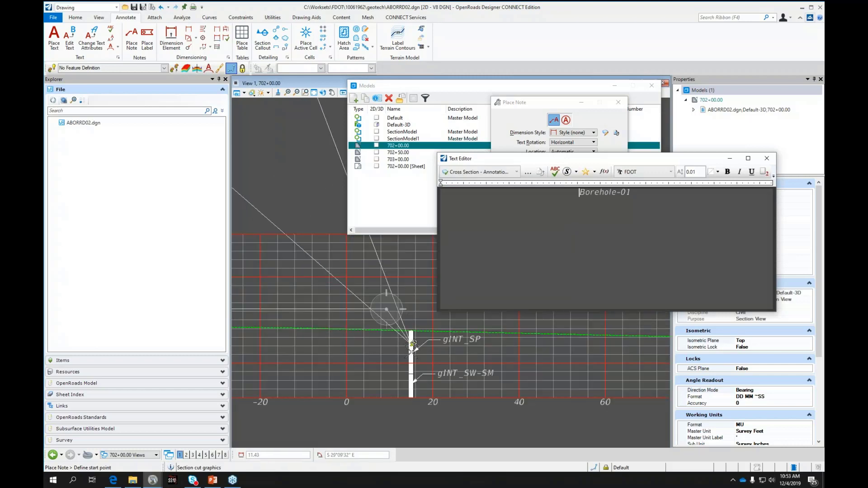
click(412, 349)
click(381, 339)
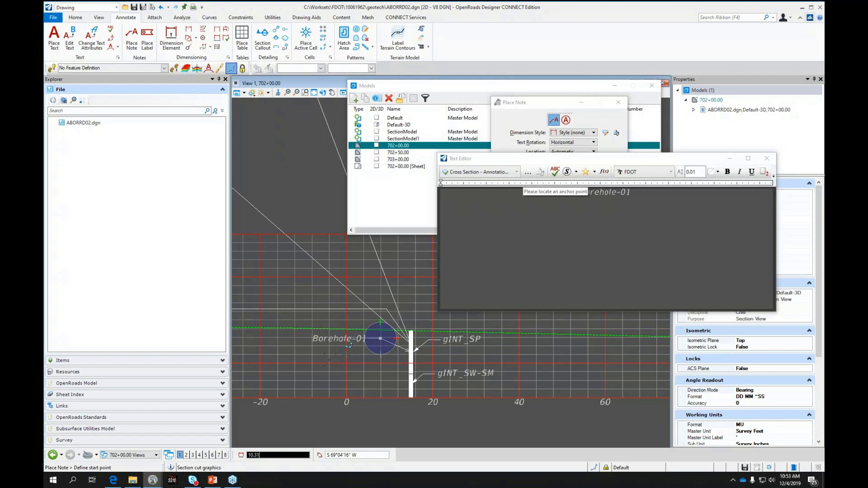
scroll(330, 360, up, 2)
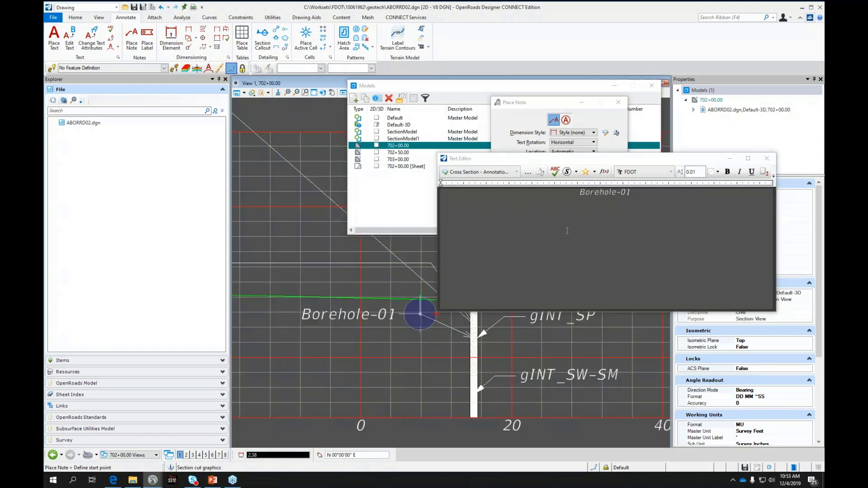
key(Escape)
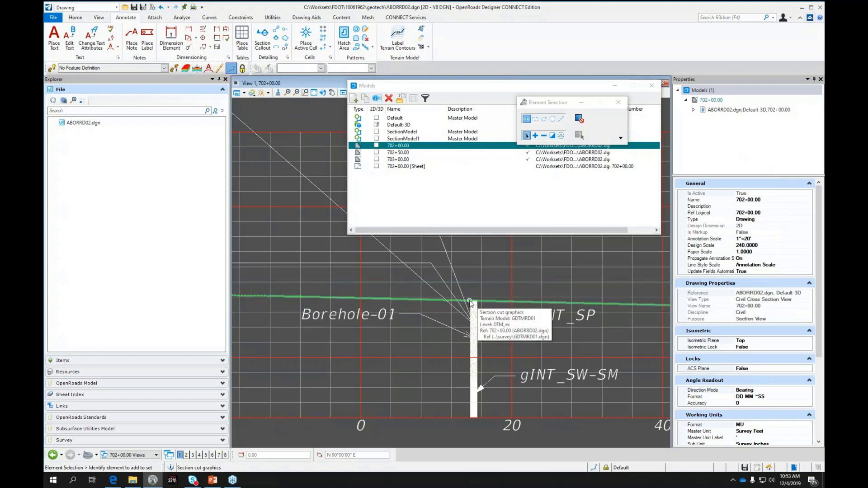
scroll(368, 330, down, 2)
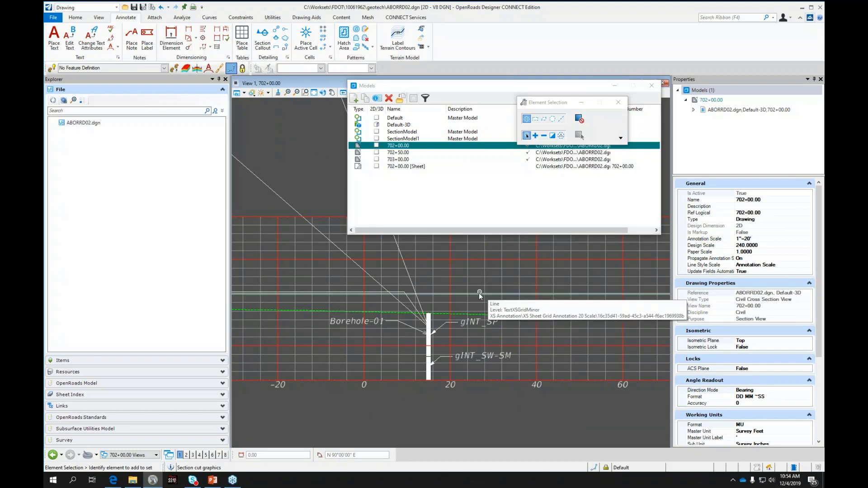
scroll(437, 385, up, 2)
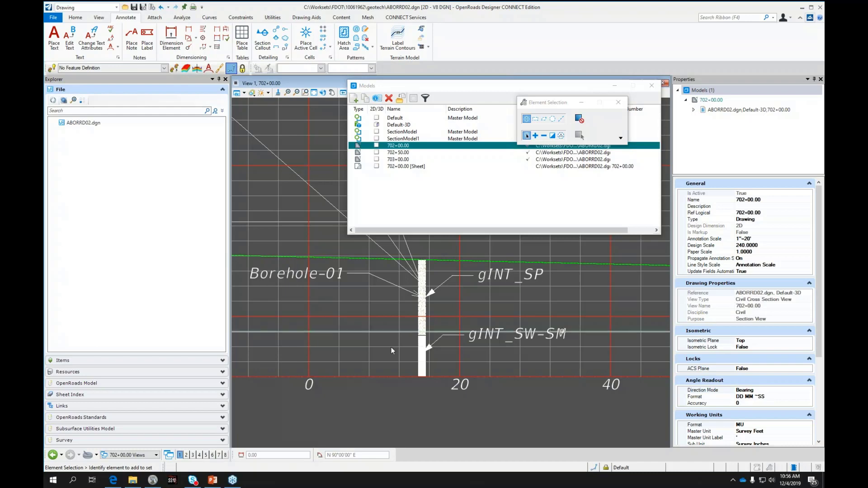
scroll(454, 354, down, 3)
scroll(454, 354, down, 3)
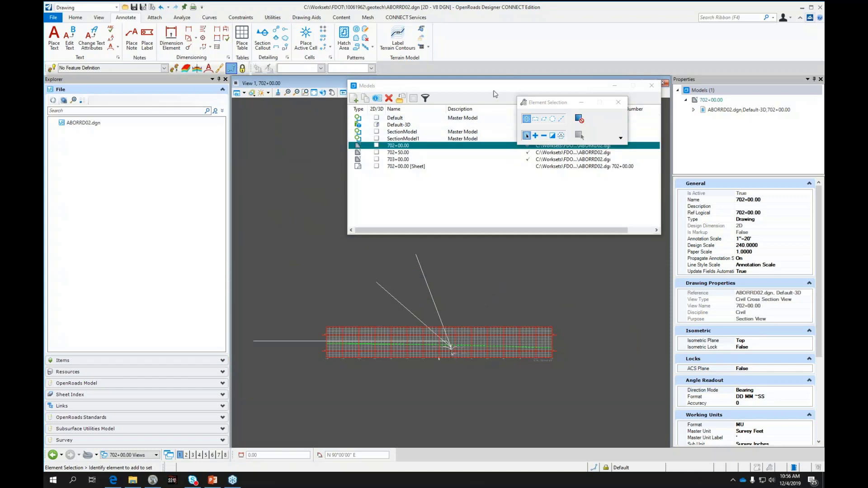
Move the Models window clear of the view tools and open View 2 of the 702+00.00 drawing.
drag(495, 87, 491, 126)
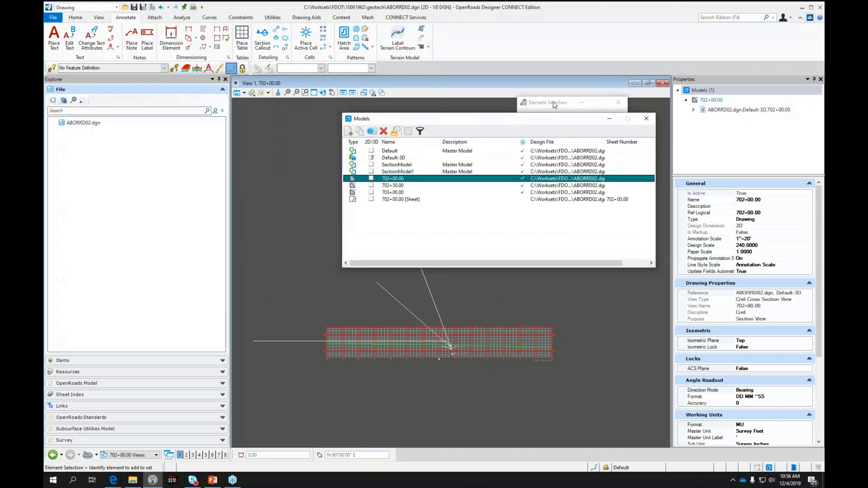
click(554, 103)
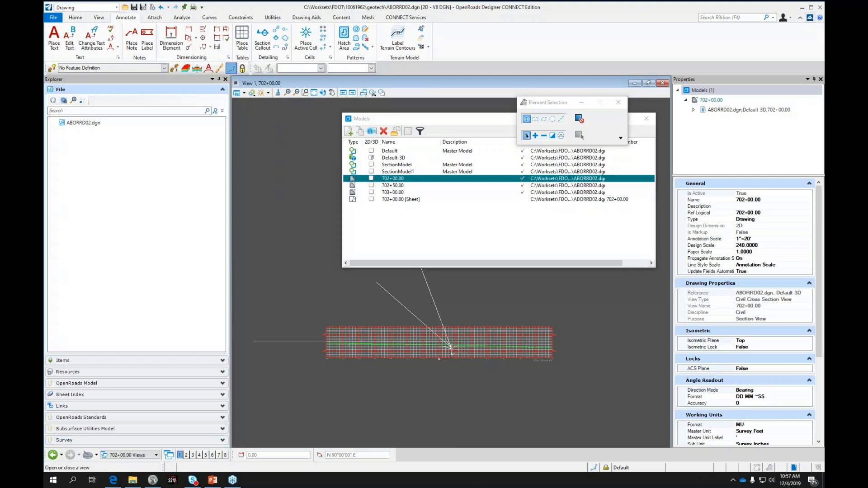
click(187, 456)
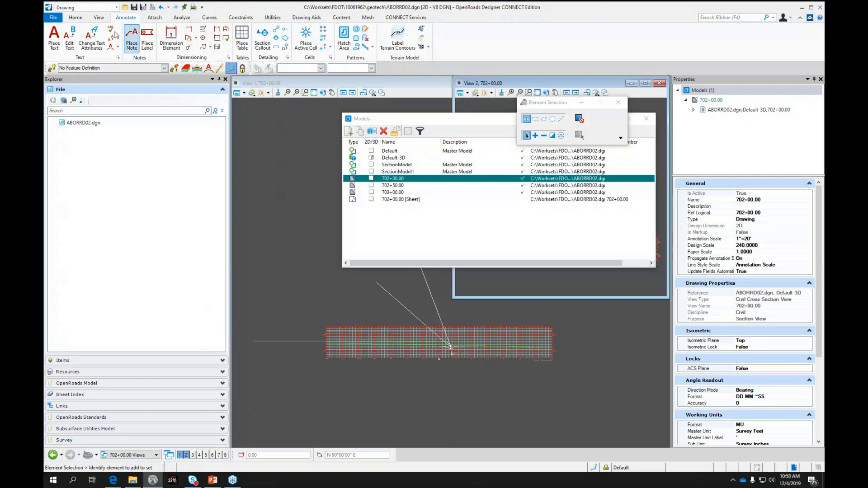
click(76, 17)
click(83, 8)
click(303, 204)
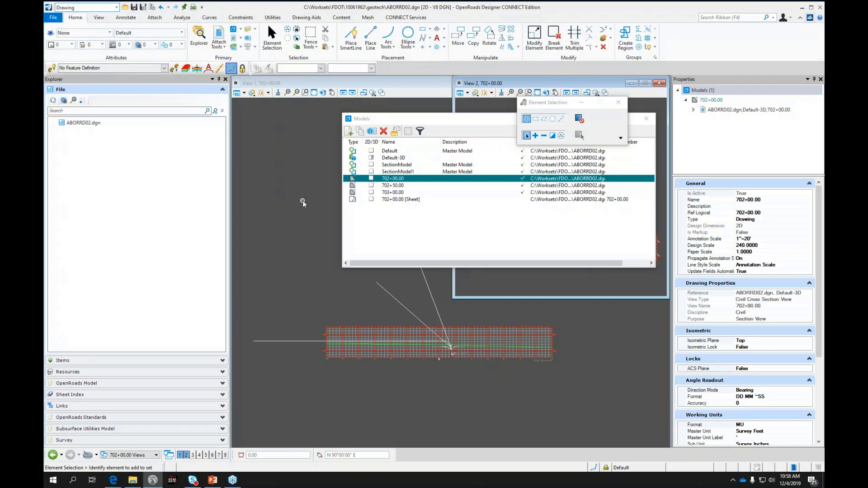